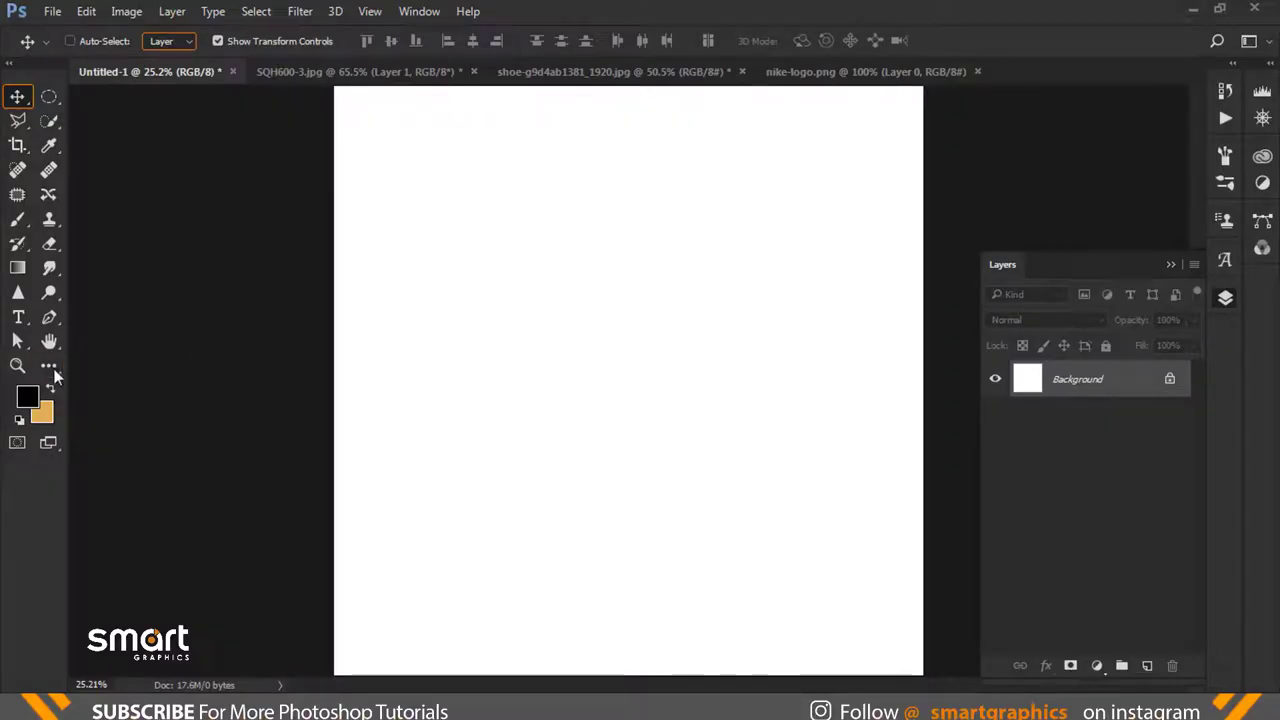
Draw a tan rectangle across the bottom of the canvas.
{"action": "left_click", "coordinate": [52, 368]}
{"action": "left_click", "coordinate": [110, 594]}
{"action": "left_click", "coordinate": [172, 42]}
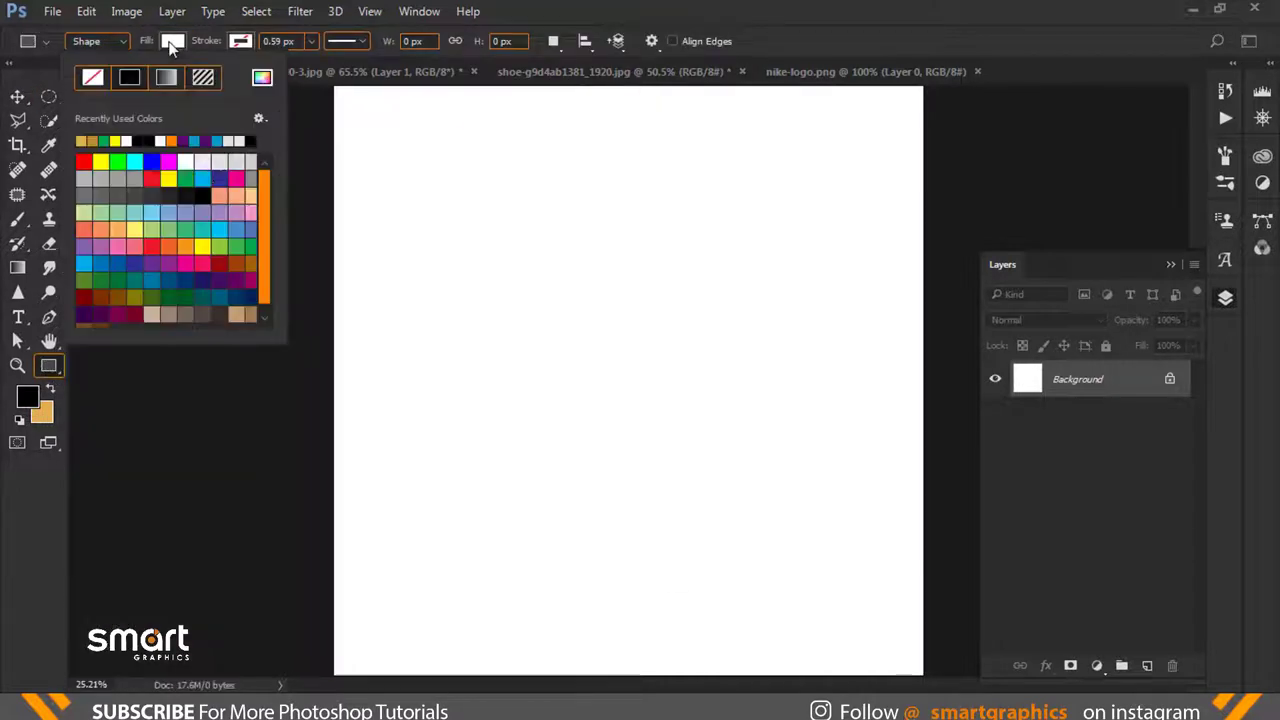
{"action": "double_click", "coordinate": [82, 141]}
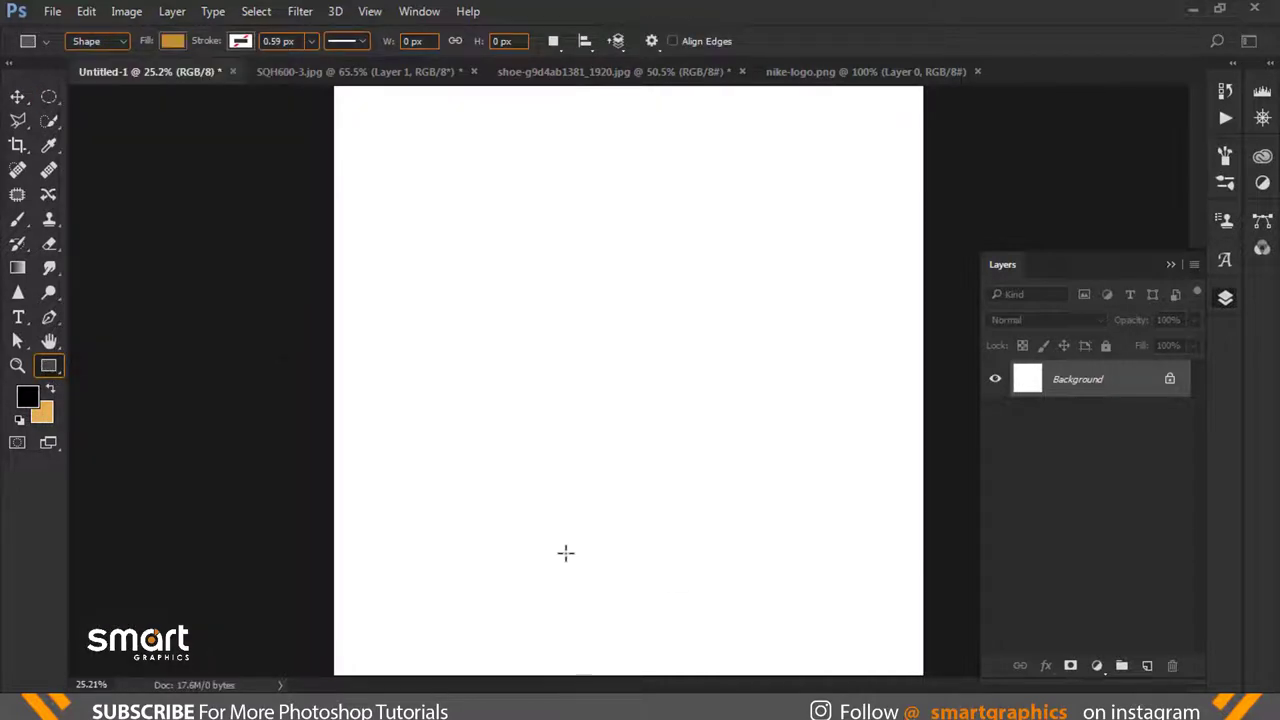
{"action": "left_click_drag", "start_coordinate": [335, 450], "coordinate": [926, 676]}
{"action": "left_click", "coordinate": [899, 176]}
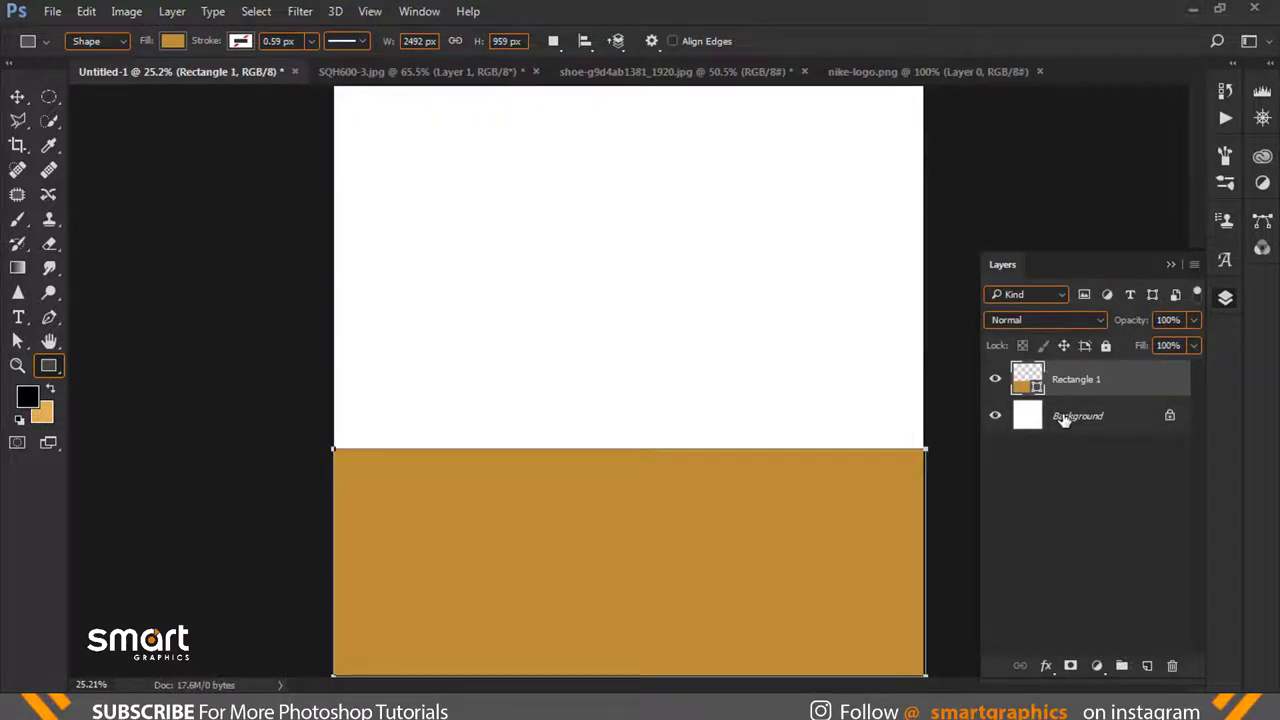
Duplicate the tan rectangle and stretch the copy to cover the whole canvas.
{"action": "key", "text": "ctrl+j"}
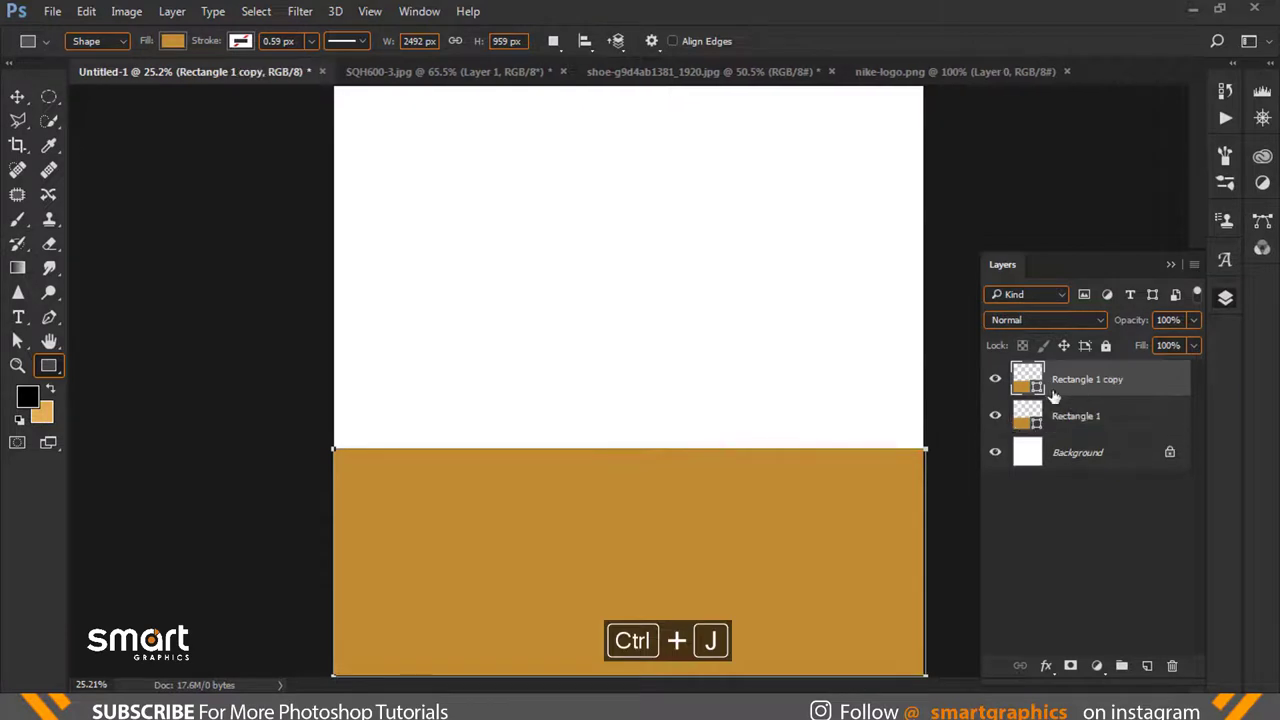
{"action": "key", "text": "ctrl+t"}
{"action": "left_click_drag", "start_coordinate": [629, 449], "coordinate": [629, 88]}
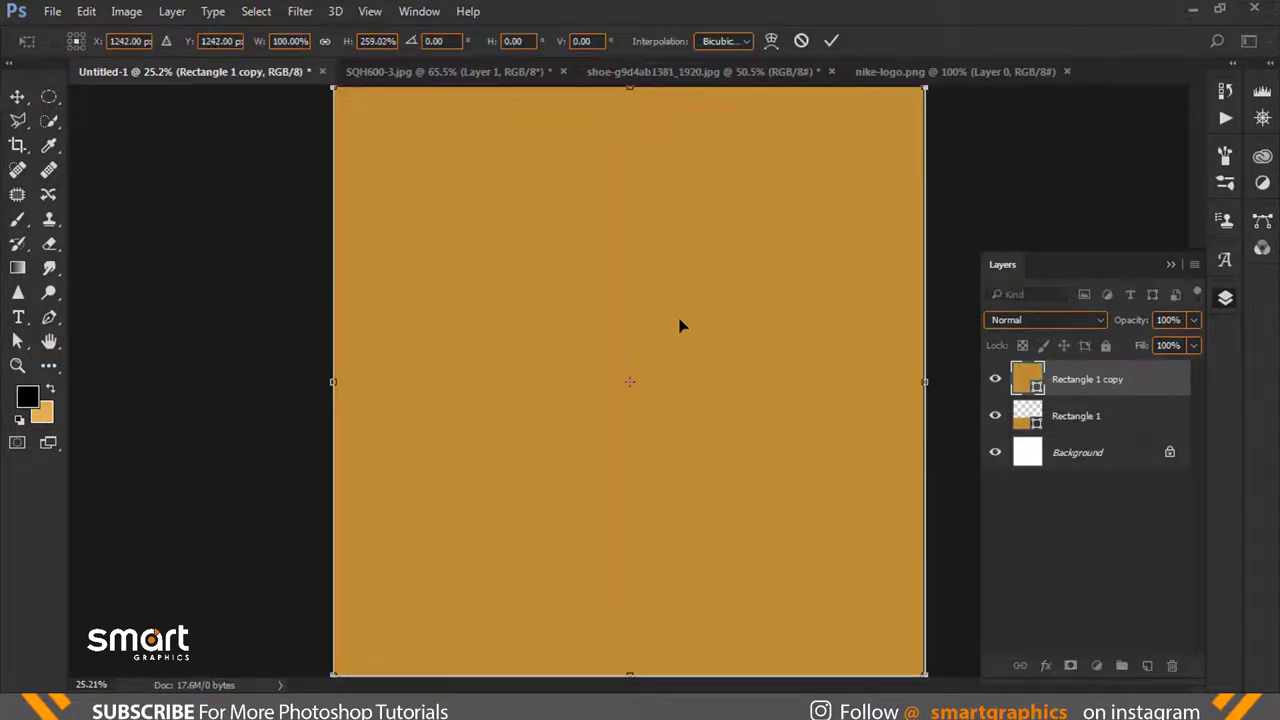
{"action": "key", "text": "Return"}
Move the full-canvas copy below Rectangle 1 and colour it light tan eec175.
{"action": "left_click_drag", "start_coordinate": [1028, 380], "coordinate": [1036, 412]}
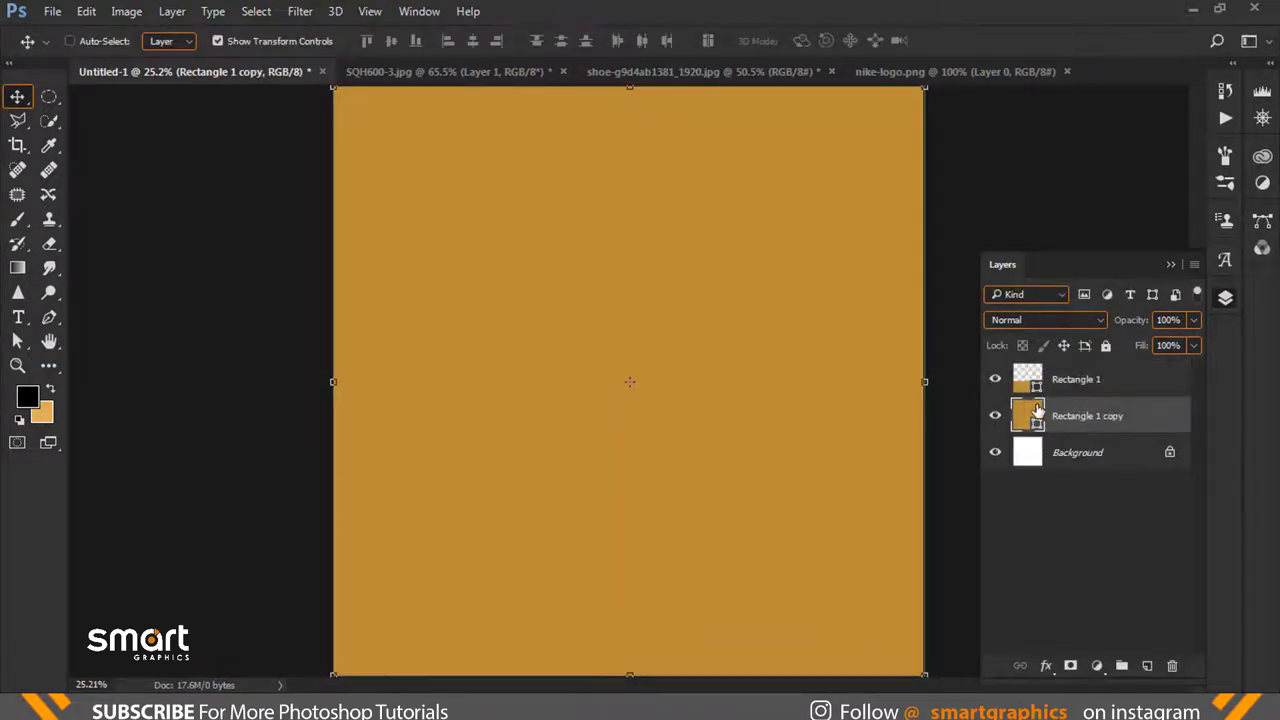
{"action": "double_click", "coordinate": [1036, 410]}
{"action": "left_click", "coordinate": [520, 177]}
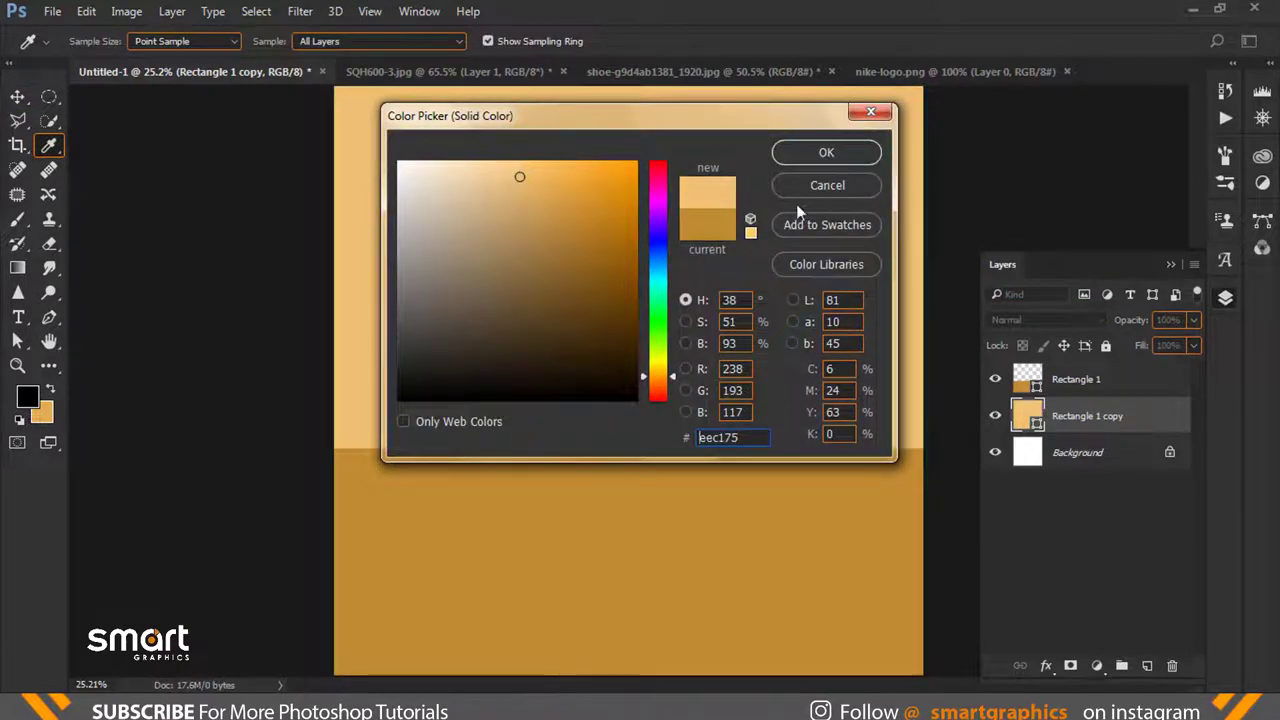
{"action": "key", "text": "Return"}
Shorten the bottom band and recolour it a slightly different tan (d3a454).
{"action": "left_click", "coordinate": [1076, 380]}
{"action": "mouse_move", "coordinate": [630, 448]}
{"action": "left_mouse_down"}
{"action": "mouse_move", "coordinate": [620, 560]}
{"action": "mouse_move", "coordinate": [622, 518]}
{"action": "left_mouse_up"}
{"action": "key", "text": "Return"}
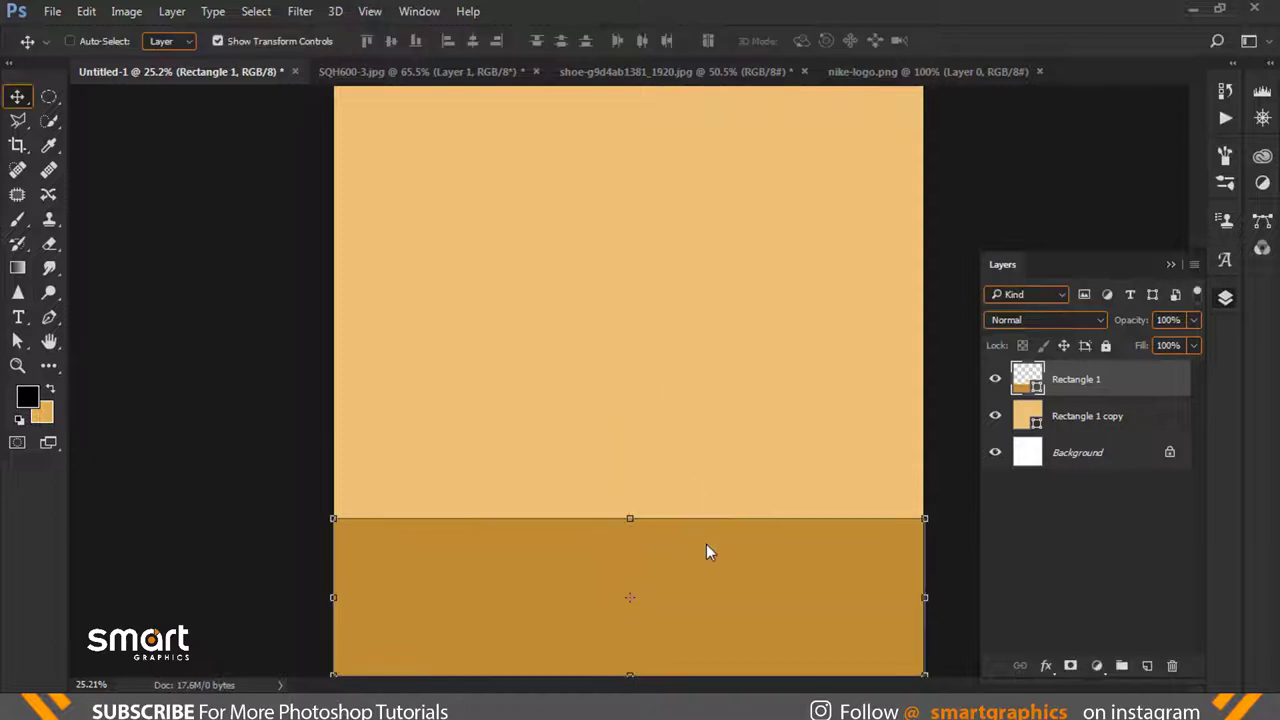
{"action": "double_click", "coordinate": [1027, 379]}
{"action": "left_click", "coordinate": [482, 491]}
{"action": "left_click", "coordinate": [534, 193]}
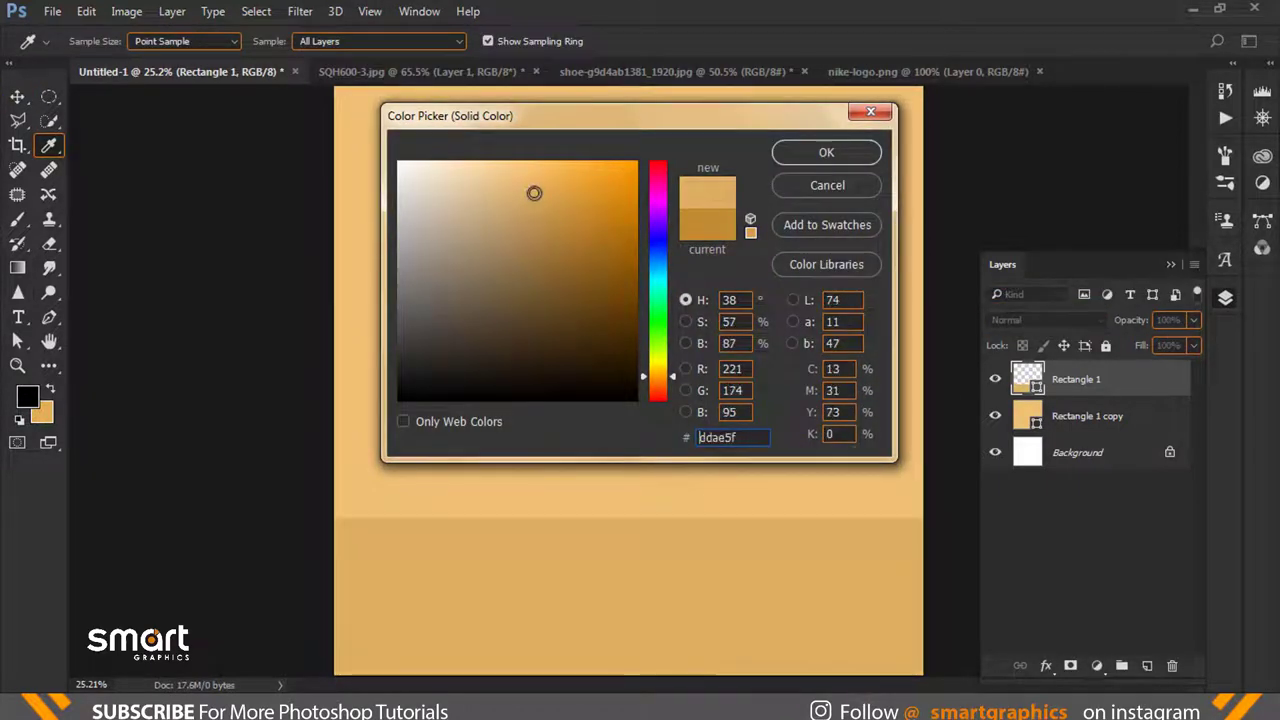
{"action": "left_click_drag", "start_coordinate": [537, 195], "coordinate": [539, 196]}
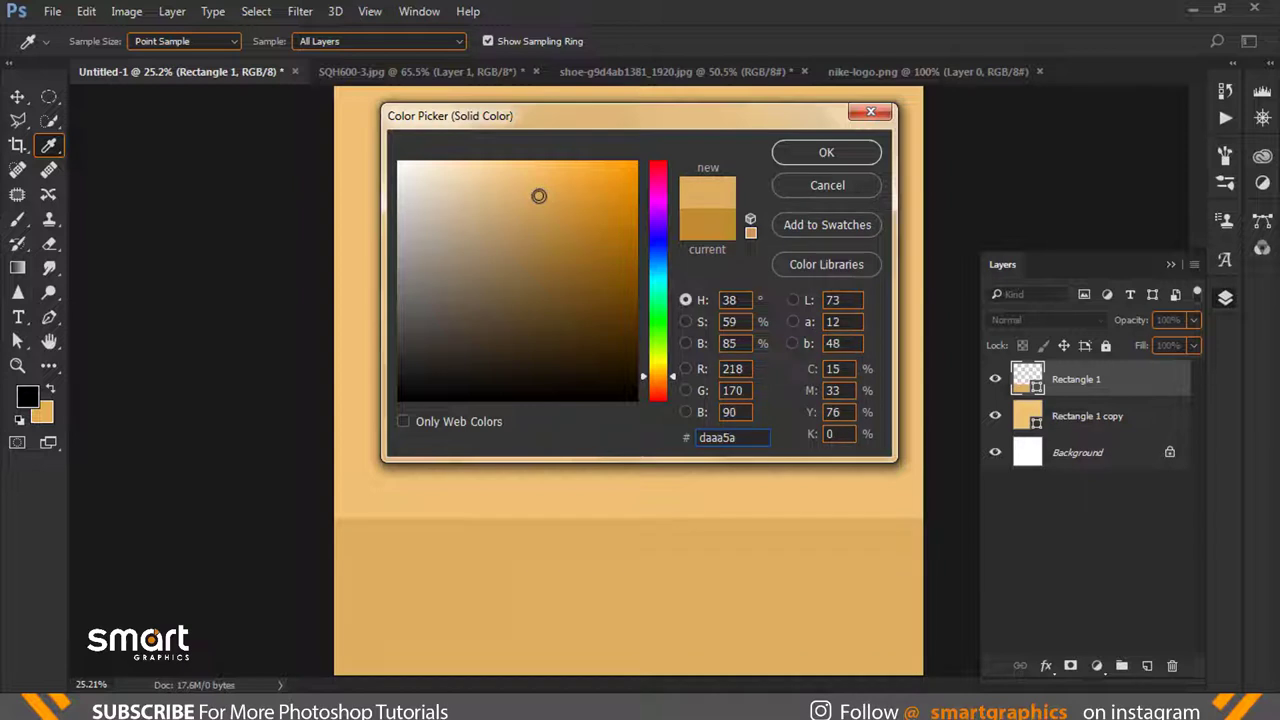
{"action": "left_click", "coordinate": [792, 152]}
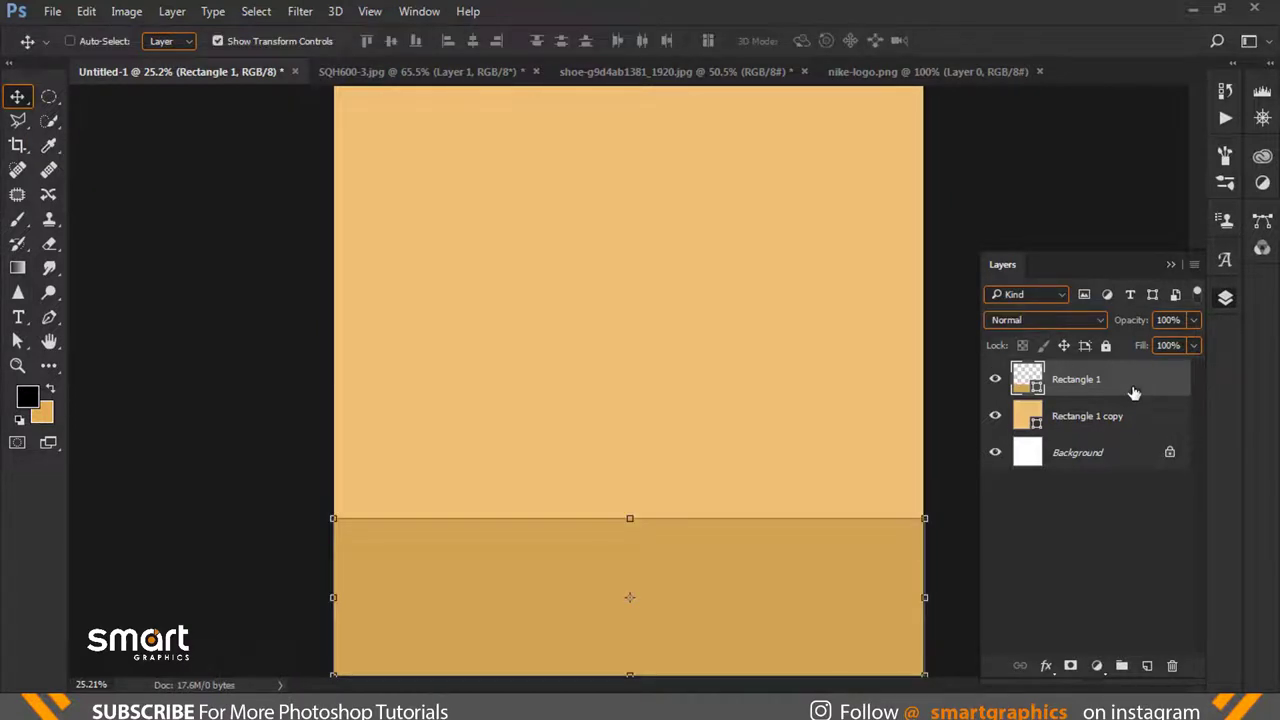
Bring the wooden cube from SQH600-3.jpg into the ad and close the source without saving.
{"action": "left_click", "coordinate": [422, 76]}
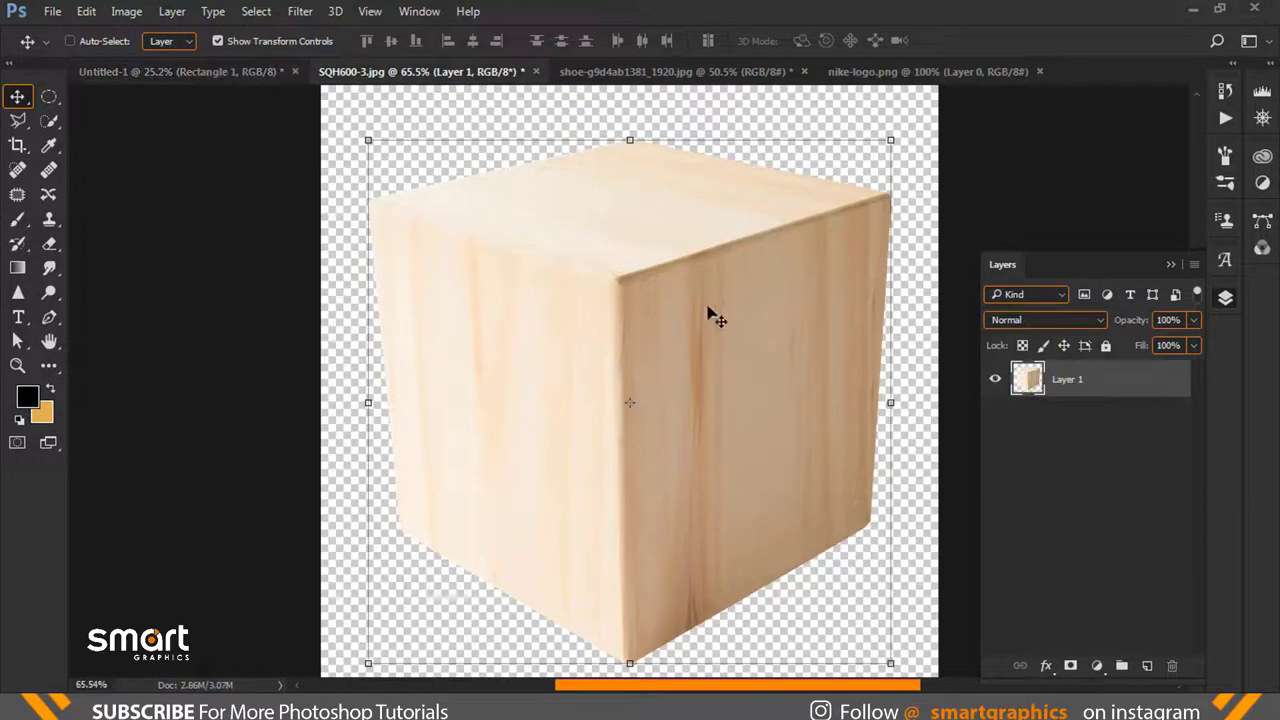
{"action": "mouse_move", "coordinate": [708, 316]}
{"action": "left_mouse_down"}
{"action": "mouse_move", "coordinate": [272, 70]}
{"action": "mouse_move", "coordinate": [676, 318]}
{"action": "left_mouse_up"}
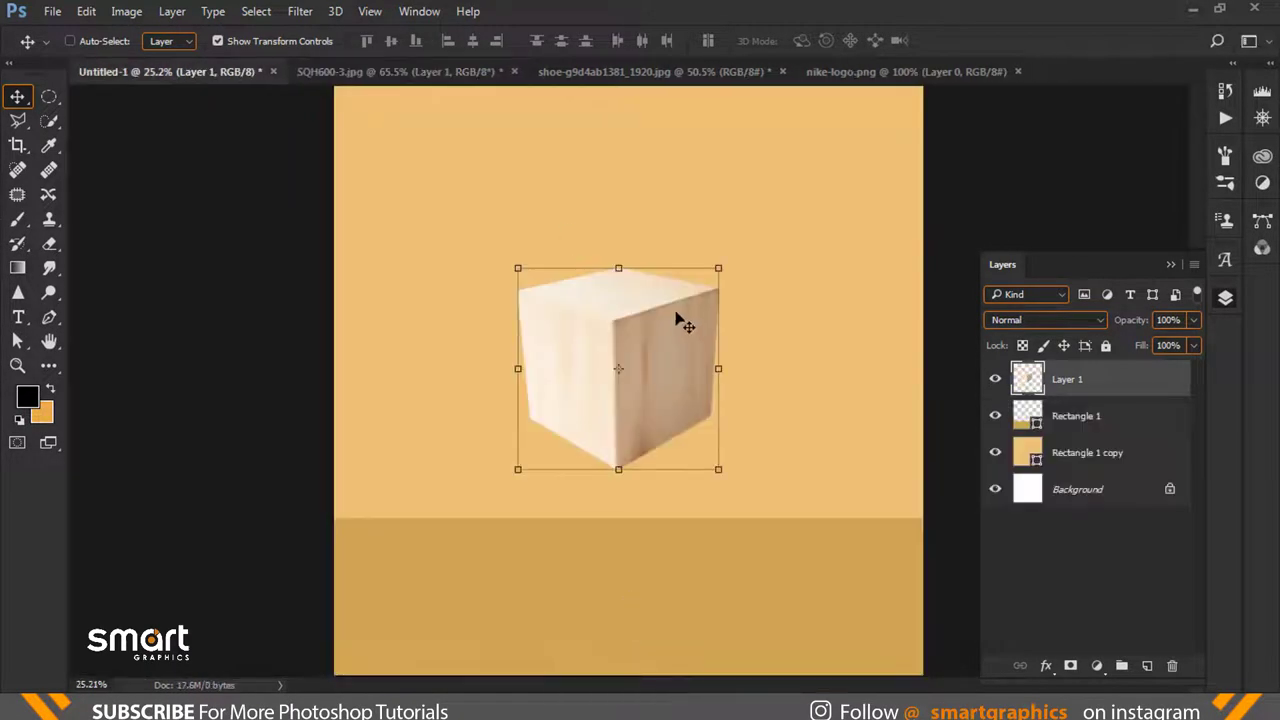
{"action": "left_click", "coordinate": [514, 71]}
{"action": "left_click", "coordinate": [643, 280]}
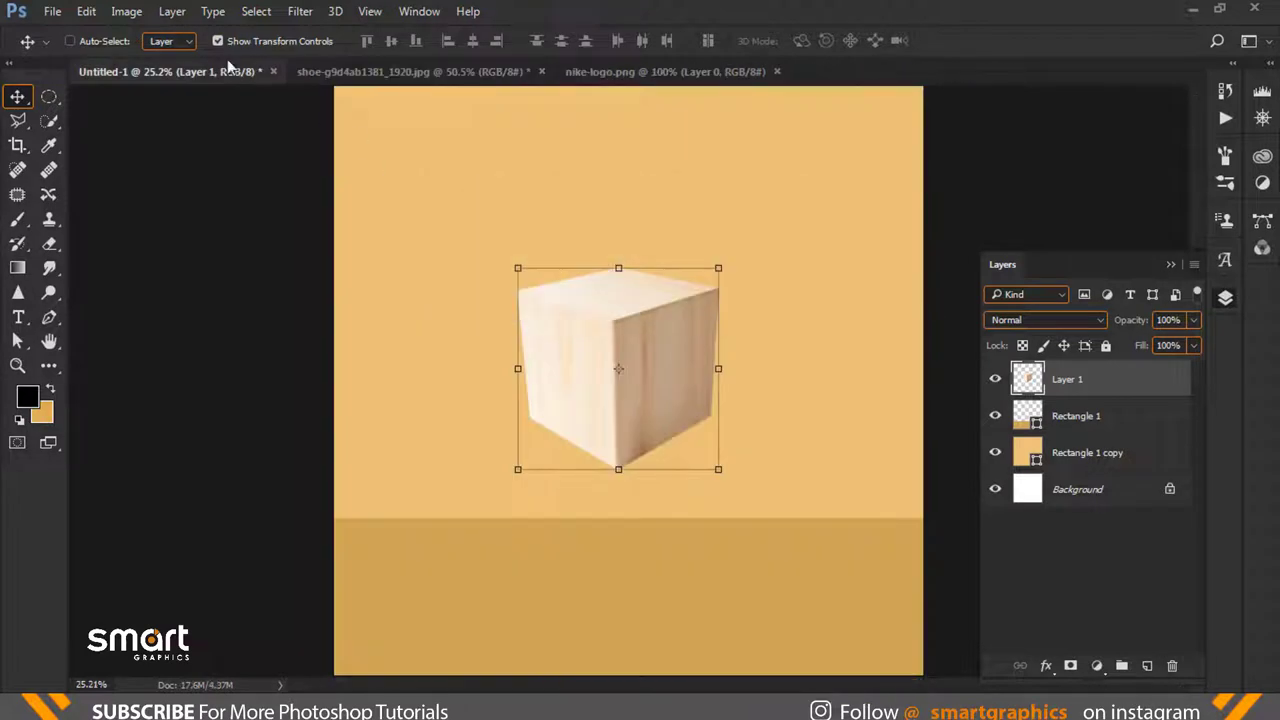
Enlarge the cube to about 188%, centre it at the bottom, and make it a smart object.
{"action": "left_click_drag", "start_coordinate": [680, 372], "coordinate": [686, 590]}
{"action": "key", "text": "ctrl+t"}
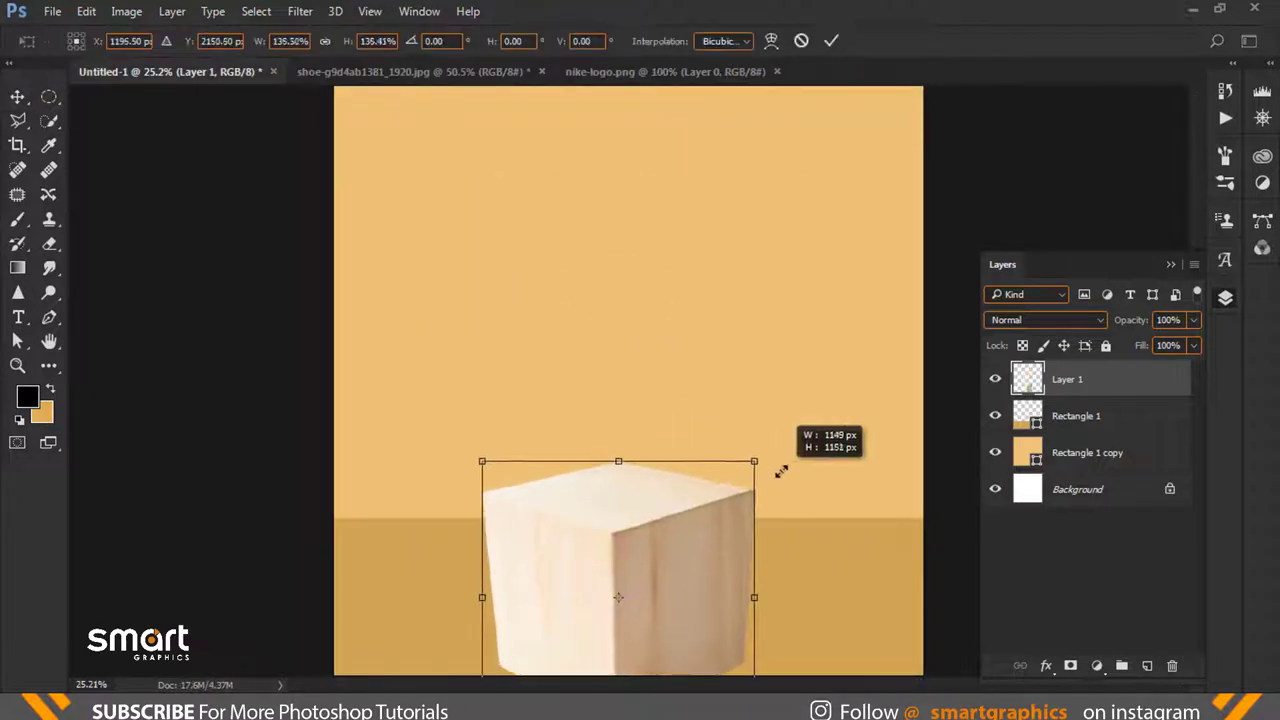
{"action": "mouse_move", "coordinate": [717, 500]}
{"action": "left_mouse_down"}
{"action": "mouse_move", "coordinate": [846, 443]}
{"action": "mouse_move", "coordinate": [727, 543]}
{"action": "left_mouse_up"}
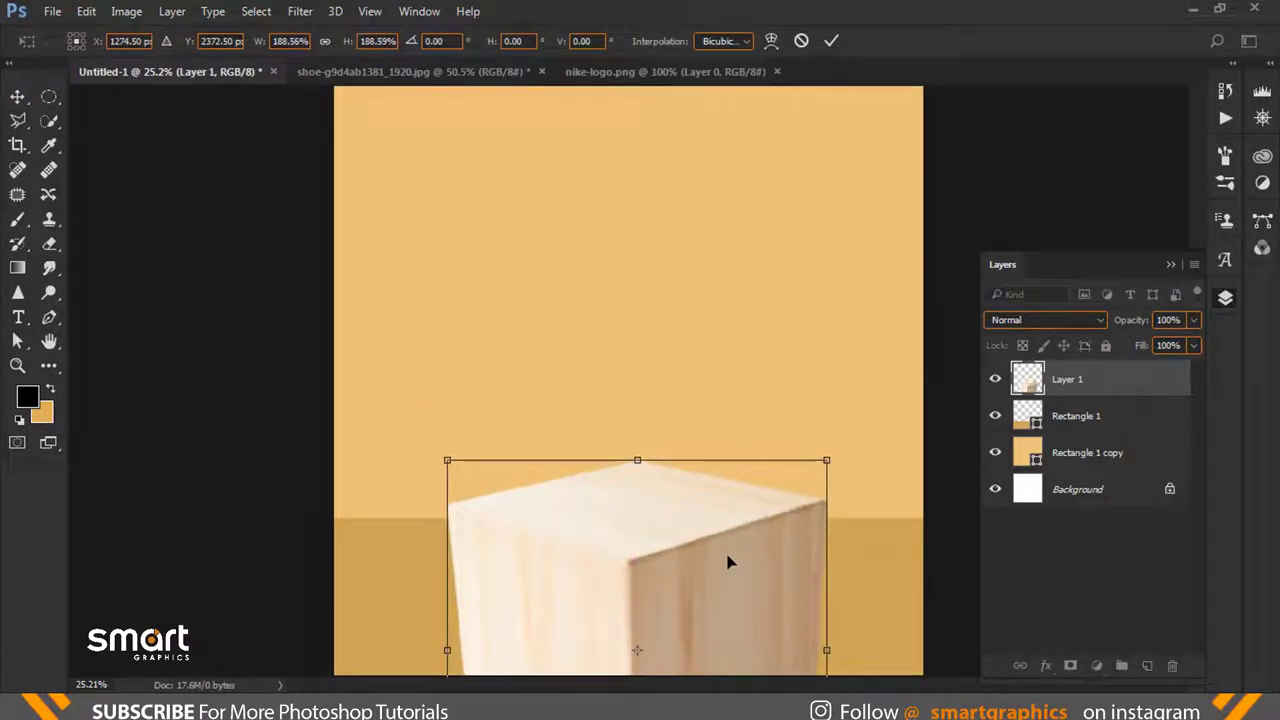
{"action": "key", "text": "Return"}
{"action": "key", "text": "ctrl+a"}
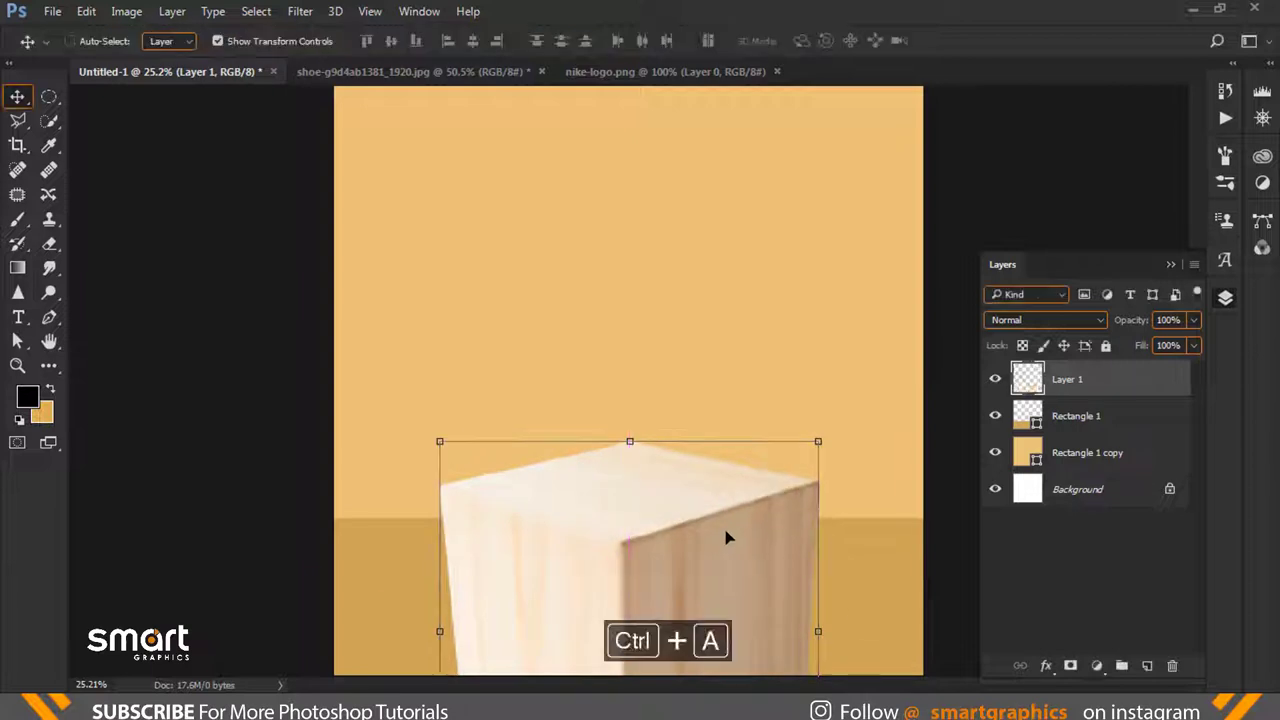
{"action": "left_click", "coordinate": [471, 41]}
{"action": "key", "text": "ctrl+d"}
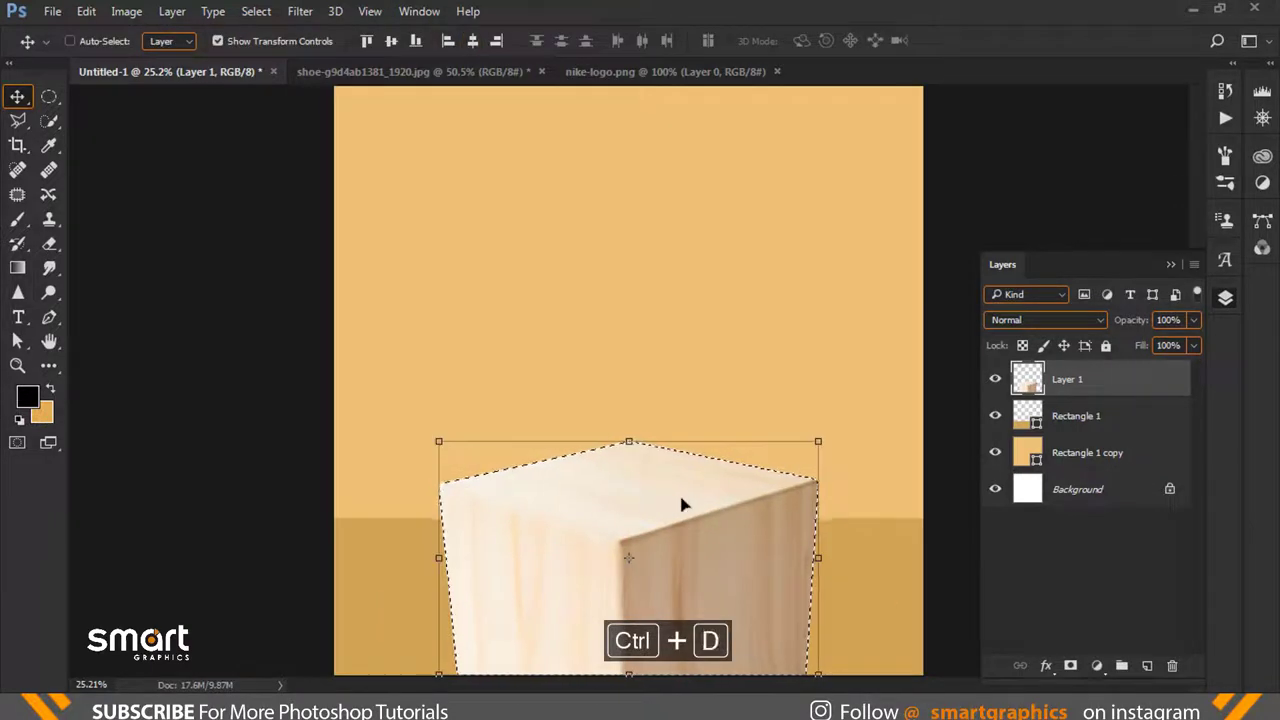
{"action": "right_click", "coordinate": [1106, 388]}
{"action": "left_click", "coordinate": [770, 331]}
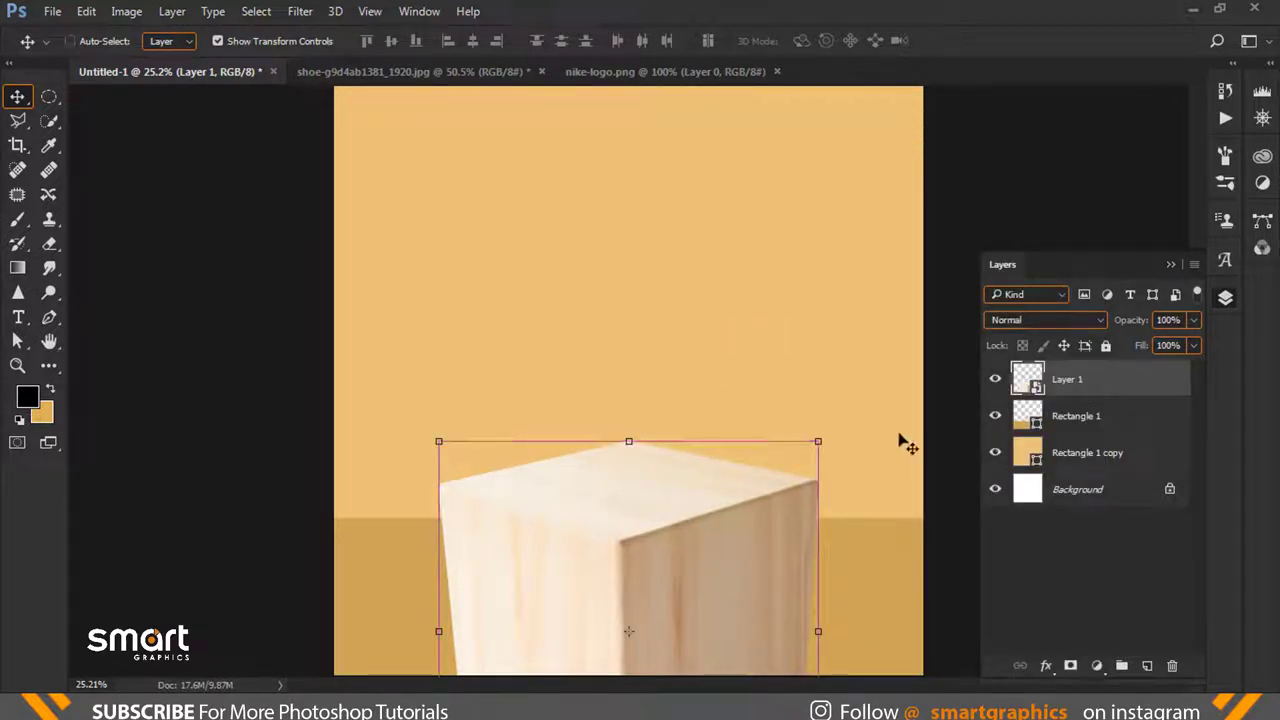
Add a Curves adjustment clipped to the cube, pulling input 177 down to output 105.
{"action": "left_click", "coordinate": [1099, 667]}
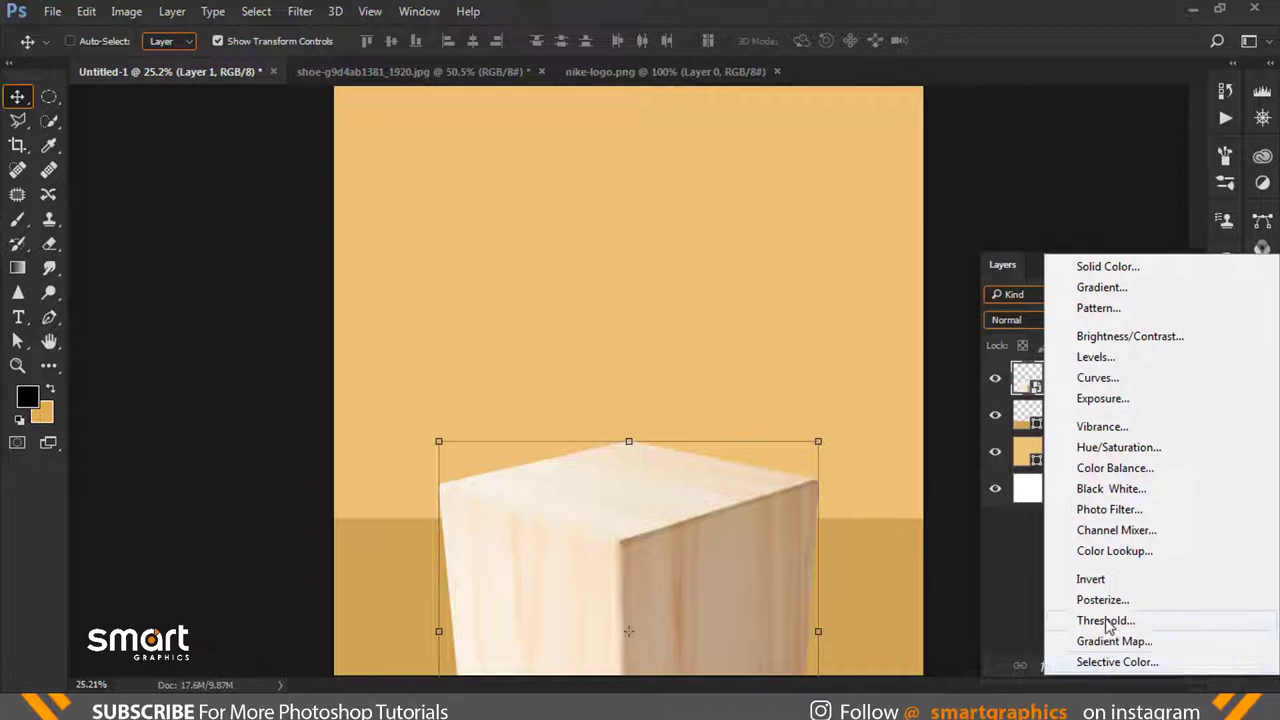
{"action": "left_click", "coordinate": [1097, 378]}
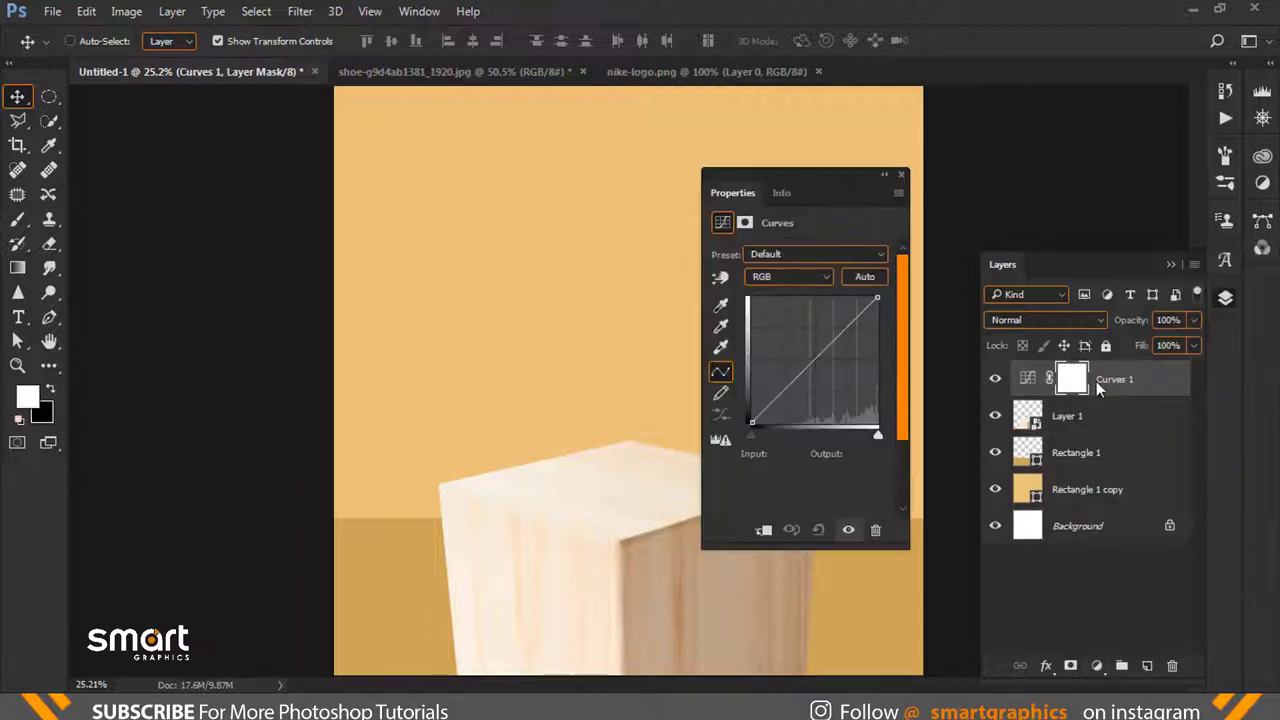
{"action": "left_click_drag", "start_coordinate": [836, 339], "coordinate": [838, 370]}
{"action": "left_click", "coordinate": [763, 530]}
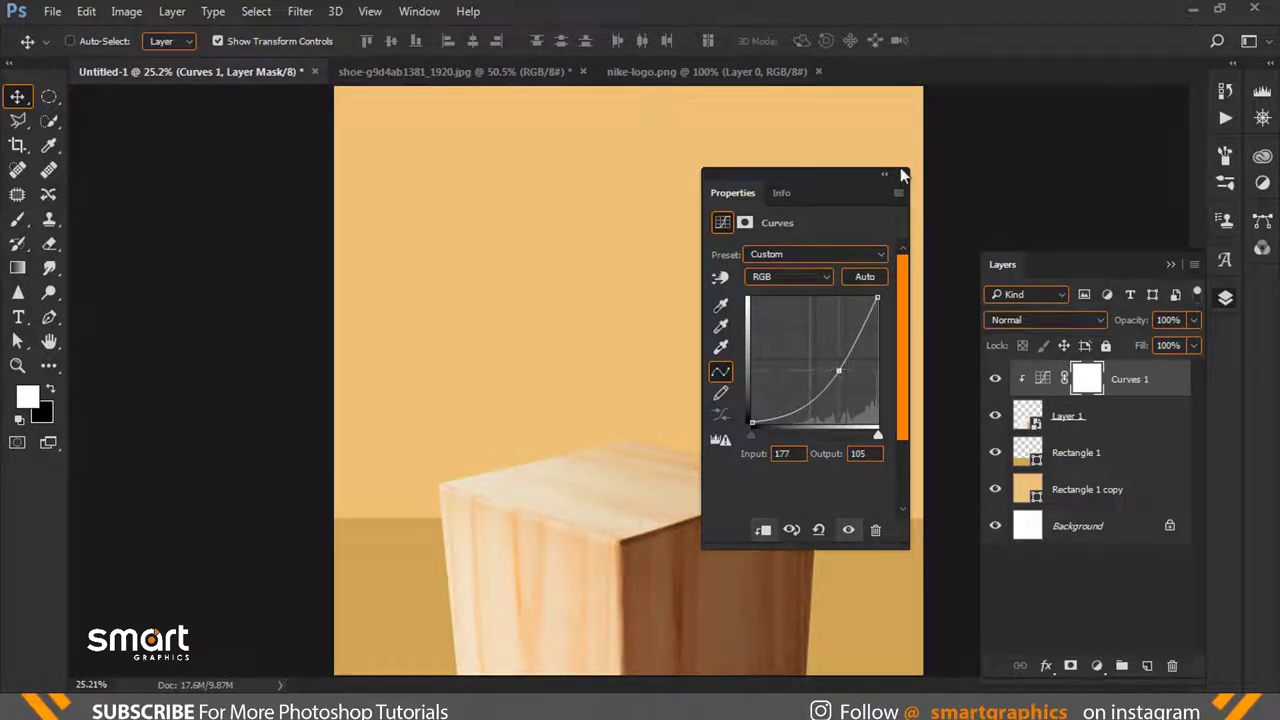
{"action": "left_click", "coordinate": [903, 176]}
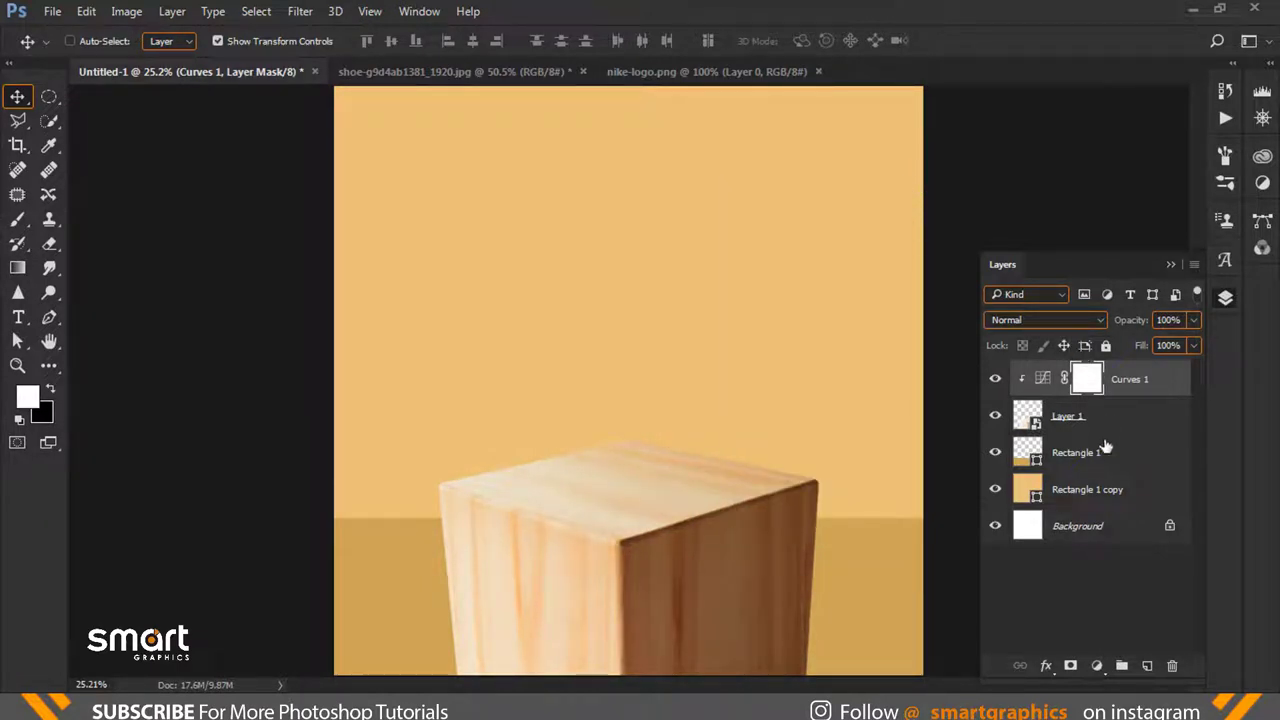
{"action": "left_click", "coordinate": [1120, 425]}
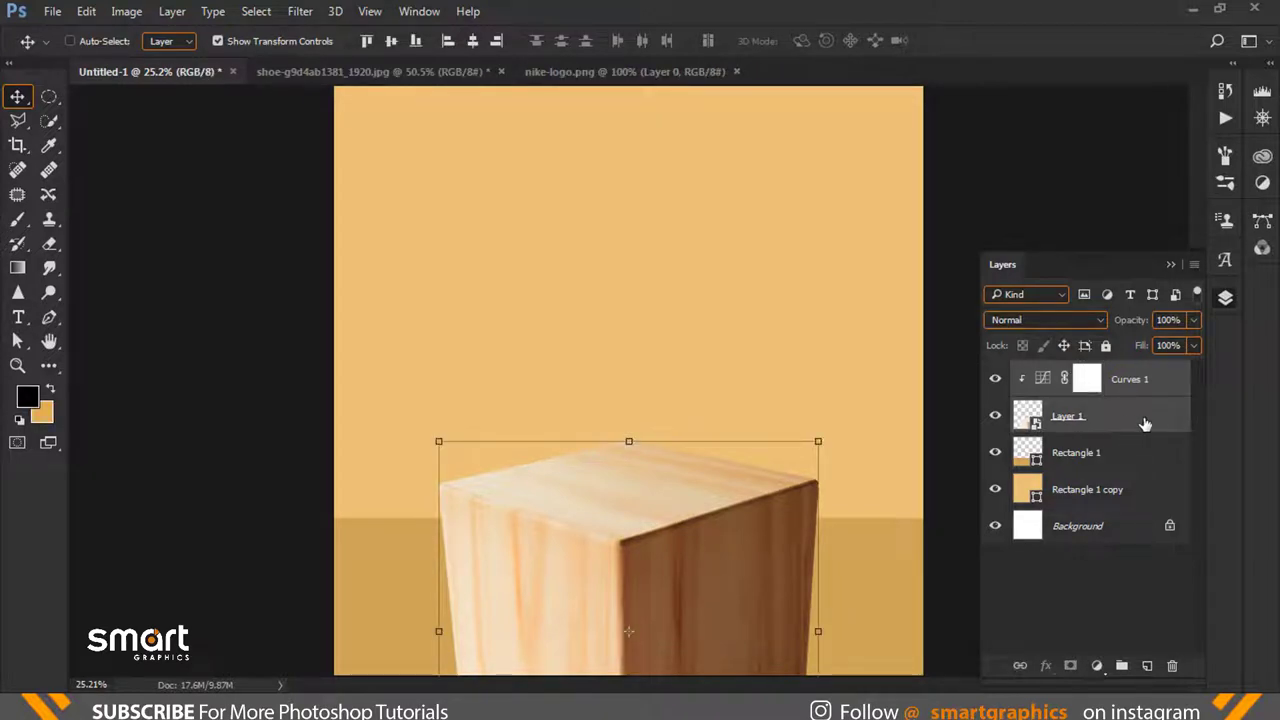
Group the cube and its Curves layer into a group named 'Cube'.
{"action": "right_click", "coordinate": [1159, 418]}
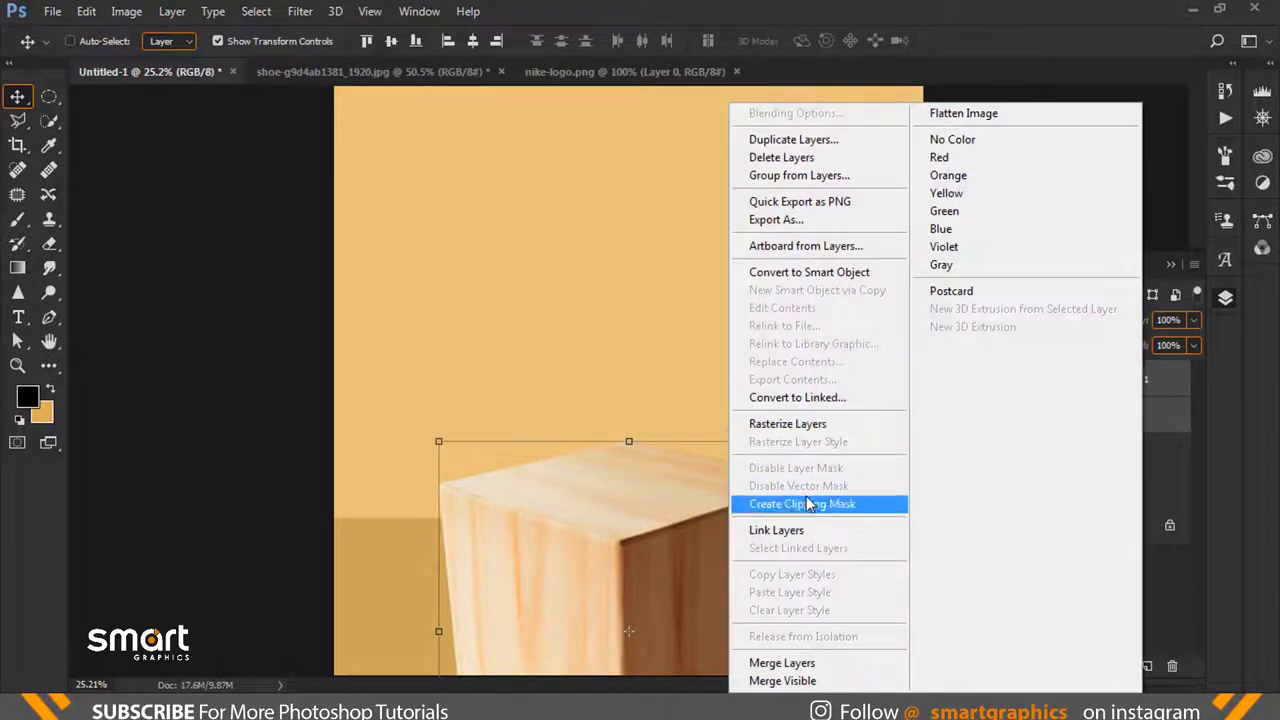
{"action": "left_click", "coordinate": [805, 177]}
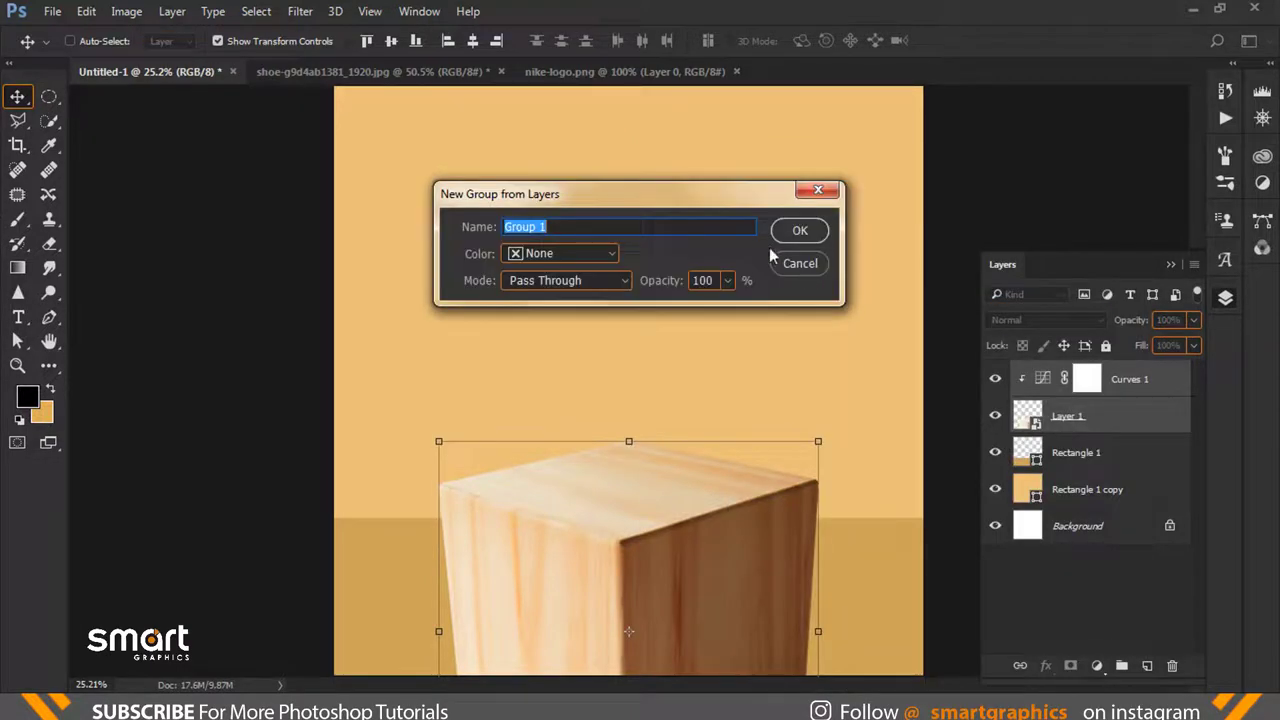
{"action": "type", "text": "Cube"}
{"action": "key", "text": "Return"}
{"action": "left_click", "coordinate": [995, 371]}
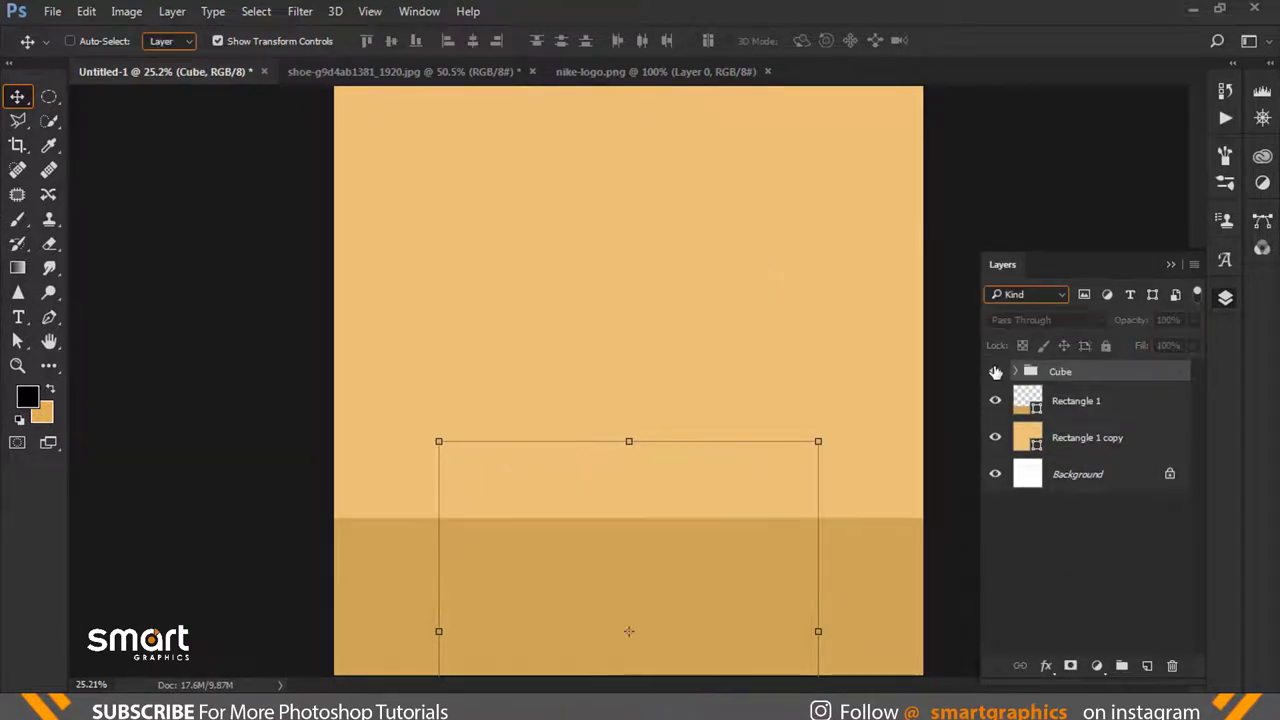
{"action": "left_click", "coordinate": [995, 371]}
Group the two tan rectangles into a group named 'background'.
{"action": "left_click", "coordinate": [1075, 405]}
{"action": "left_click", "coordinate": [1090, 483], "text": "shift"}
{"action": "key", "text": "ctrl+g"}
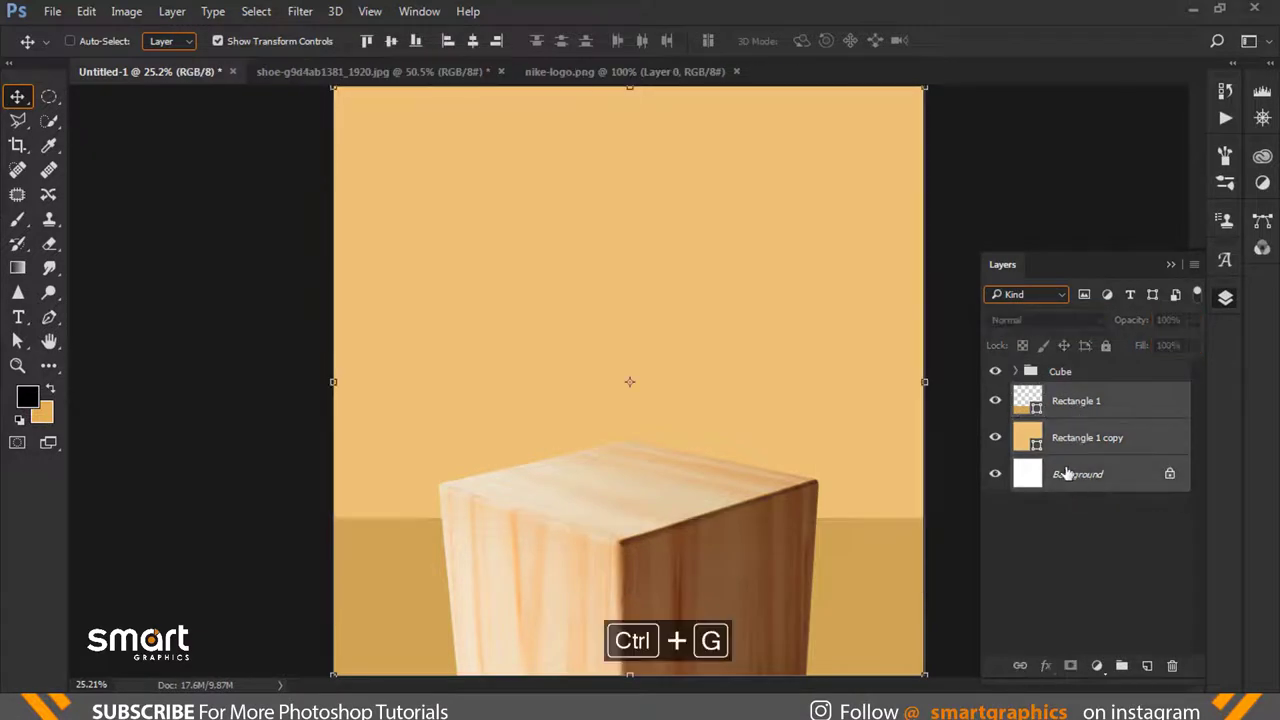
{"action": "double_click", "coordinate": [1066, 393]}
{"action": "type", "text": "background"}
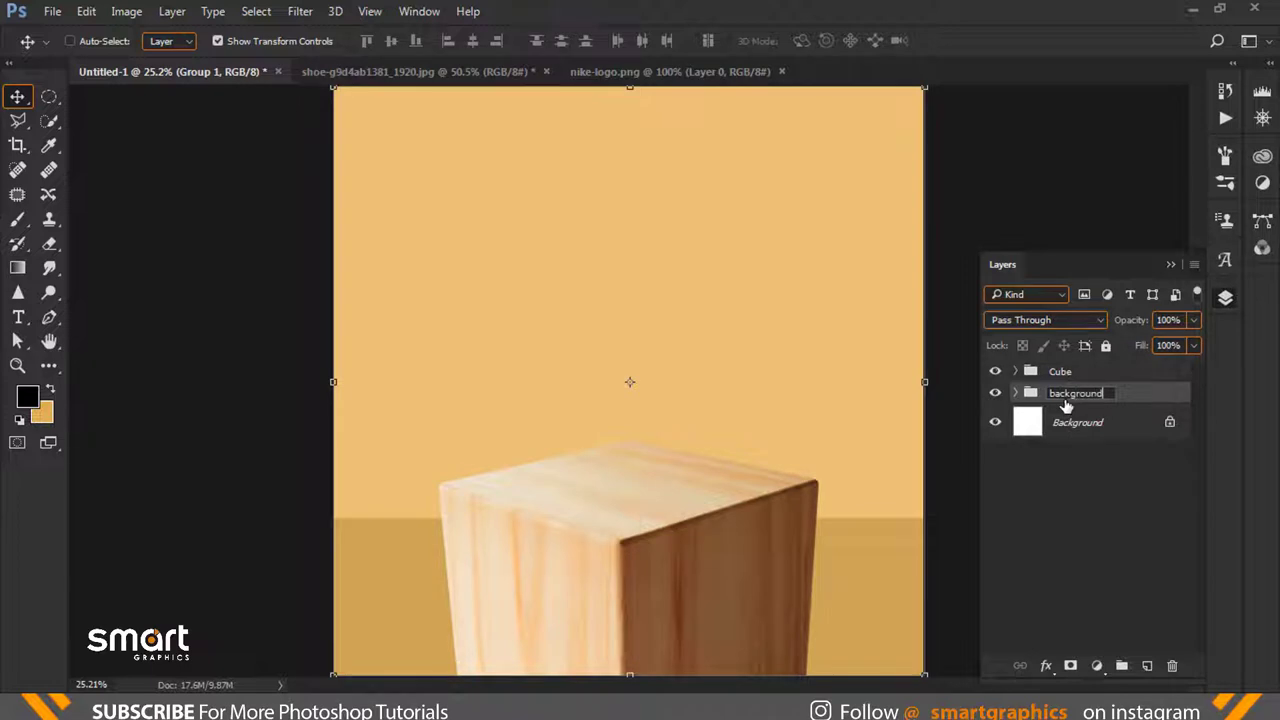
{"action": "left_click", "coordinate": [1062, 457]}
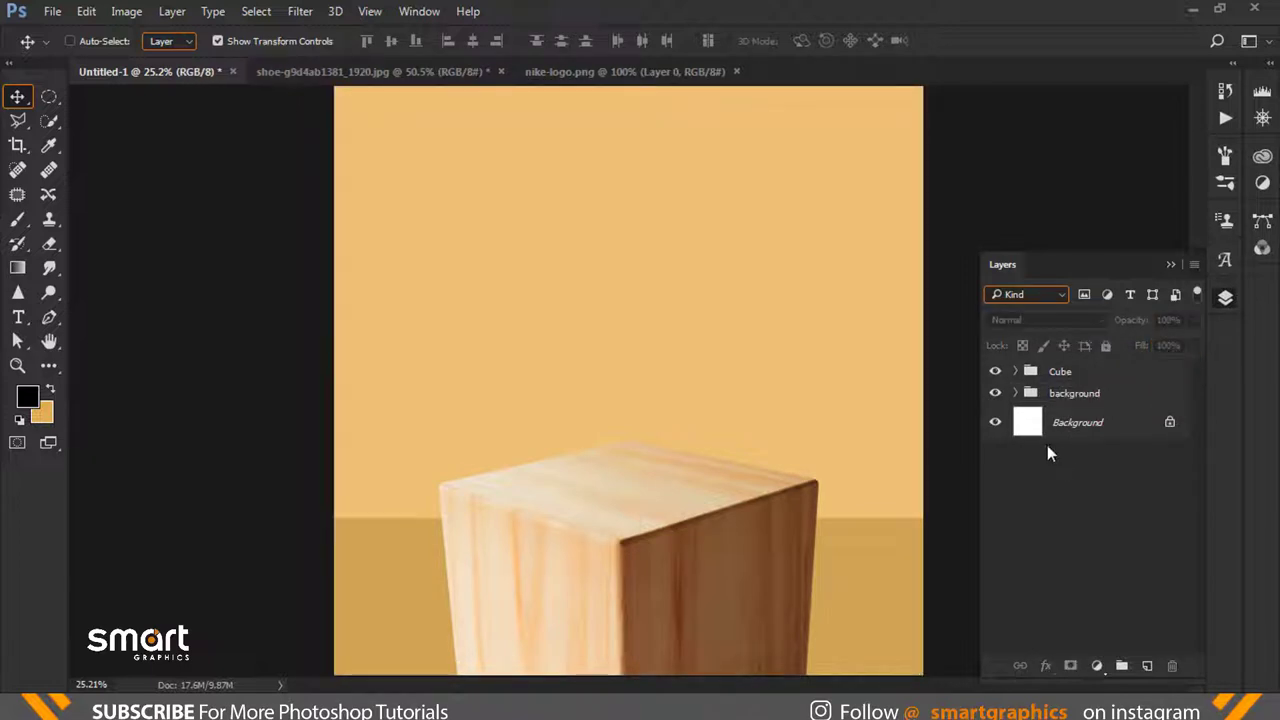
{"action": "left_click", "coordinate": [995, 393]}
{"action": "left_click", "coordinate": [995, 393]}
{"action": "left_click", "coordinate": [1098, 397]}
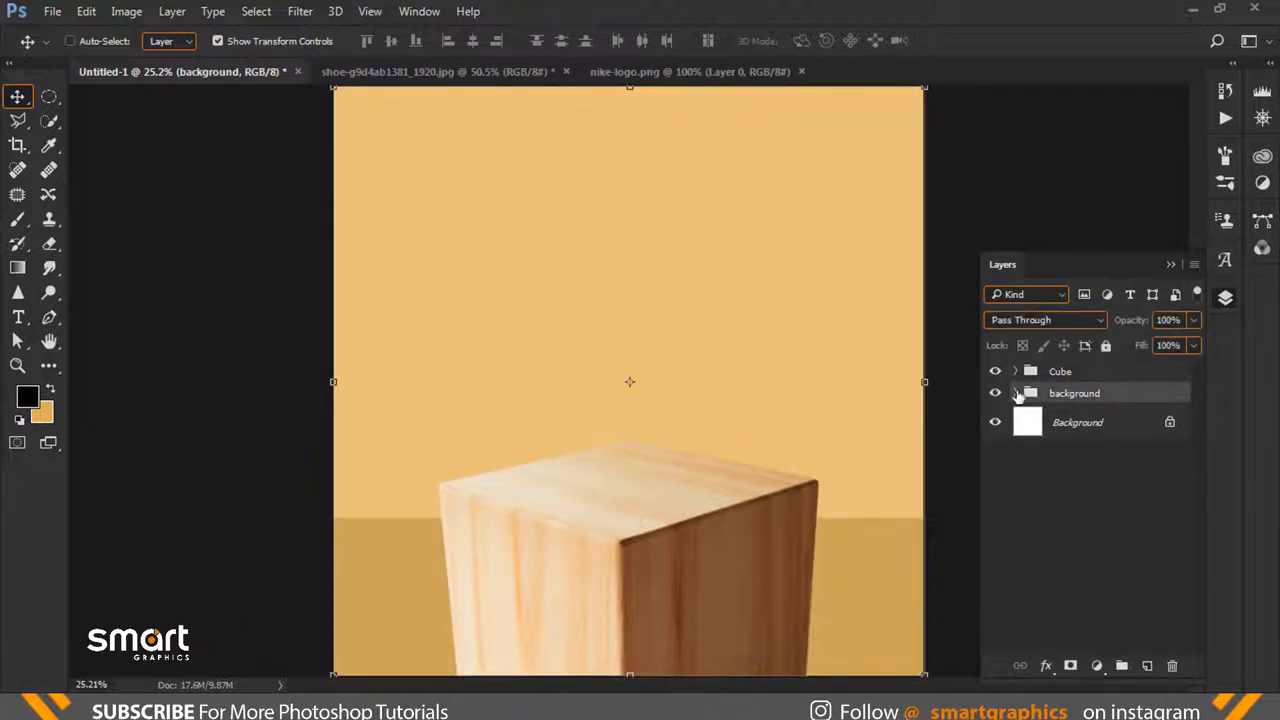
{"action": "left_click", "coordinate": [1016, 393]}
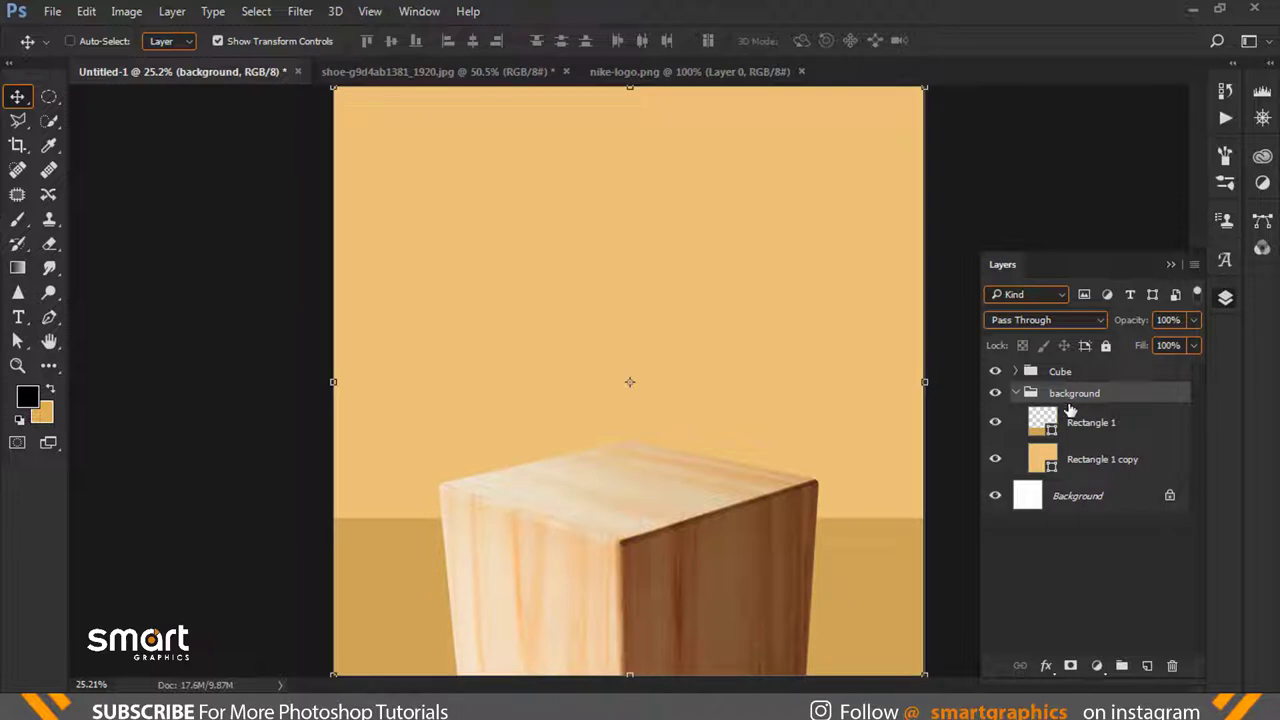
{"action": "left_click", "coordinate": [1017, 394]}
{"action": "left_click", "coordinate": [1100, 374]}
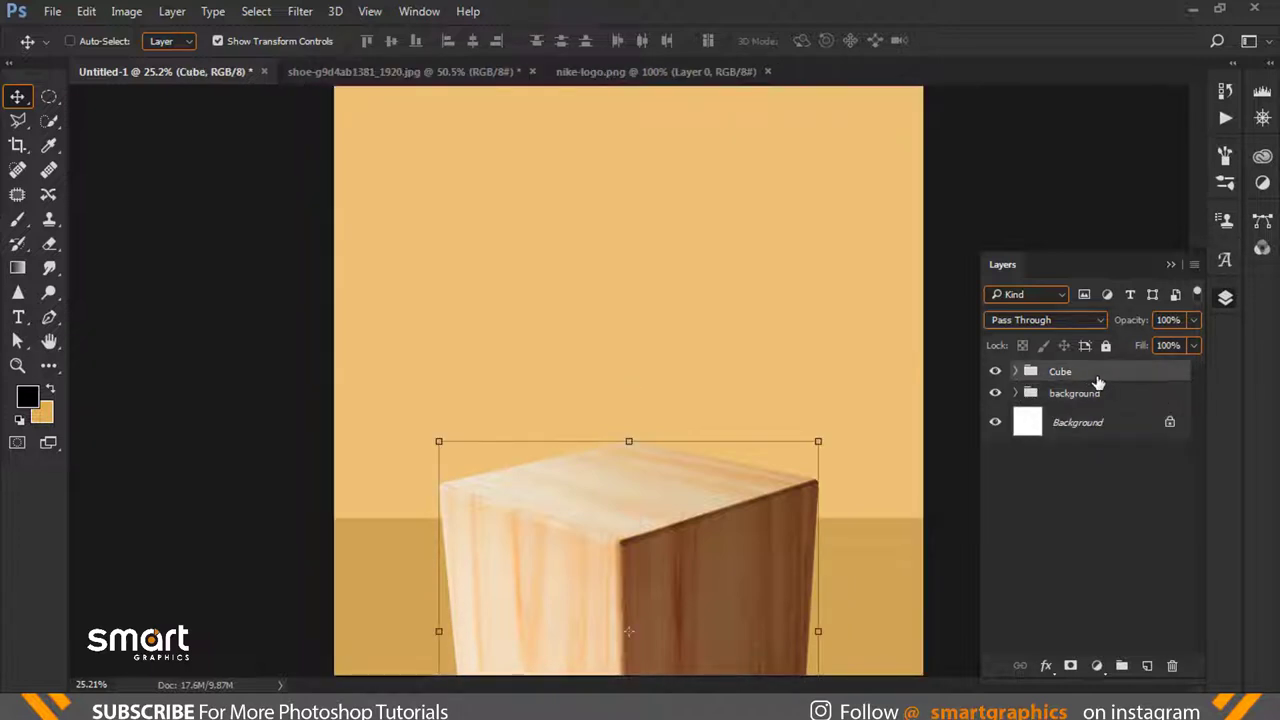
Quick-select the sneaker, copy it to its own layer, and drag it into the ad above the cube.
{"action": "left_click", "coordinate": [624, 71]}
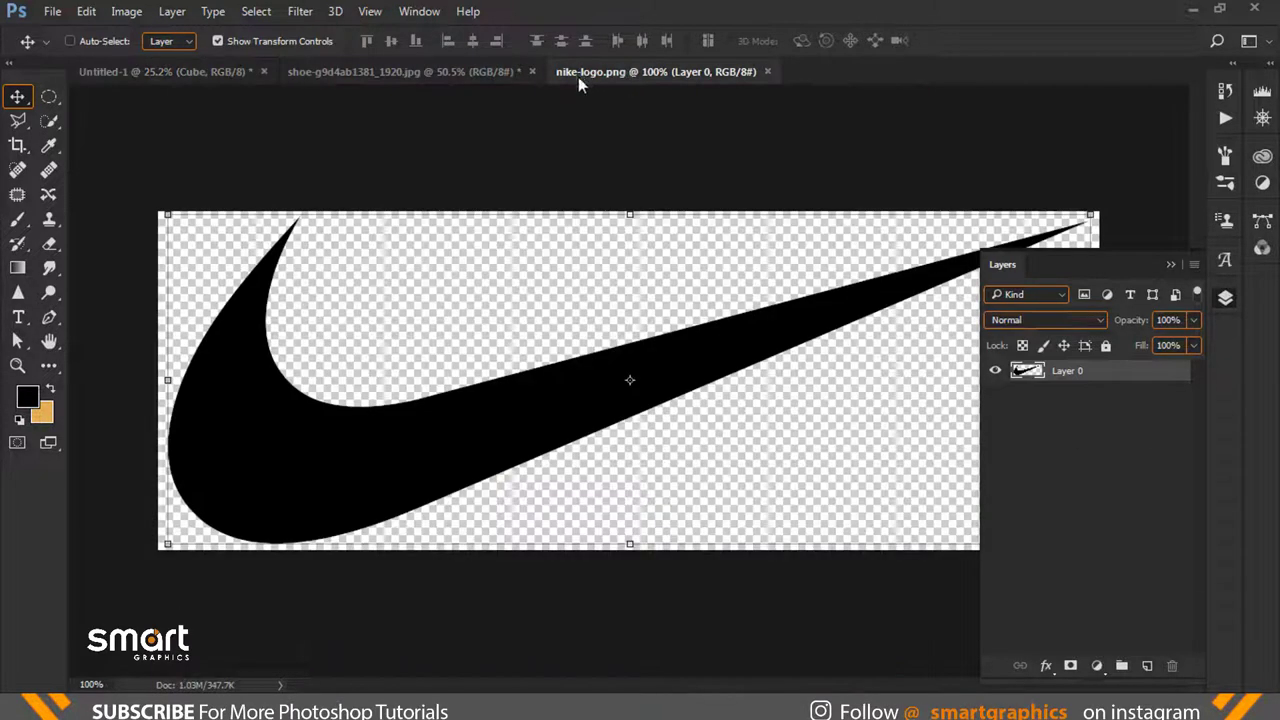
{"action": "left_click", "coordinate": [508, 72]}
{"action": "key", "text": "w"}
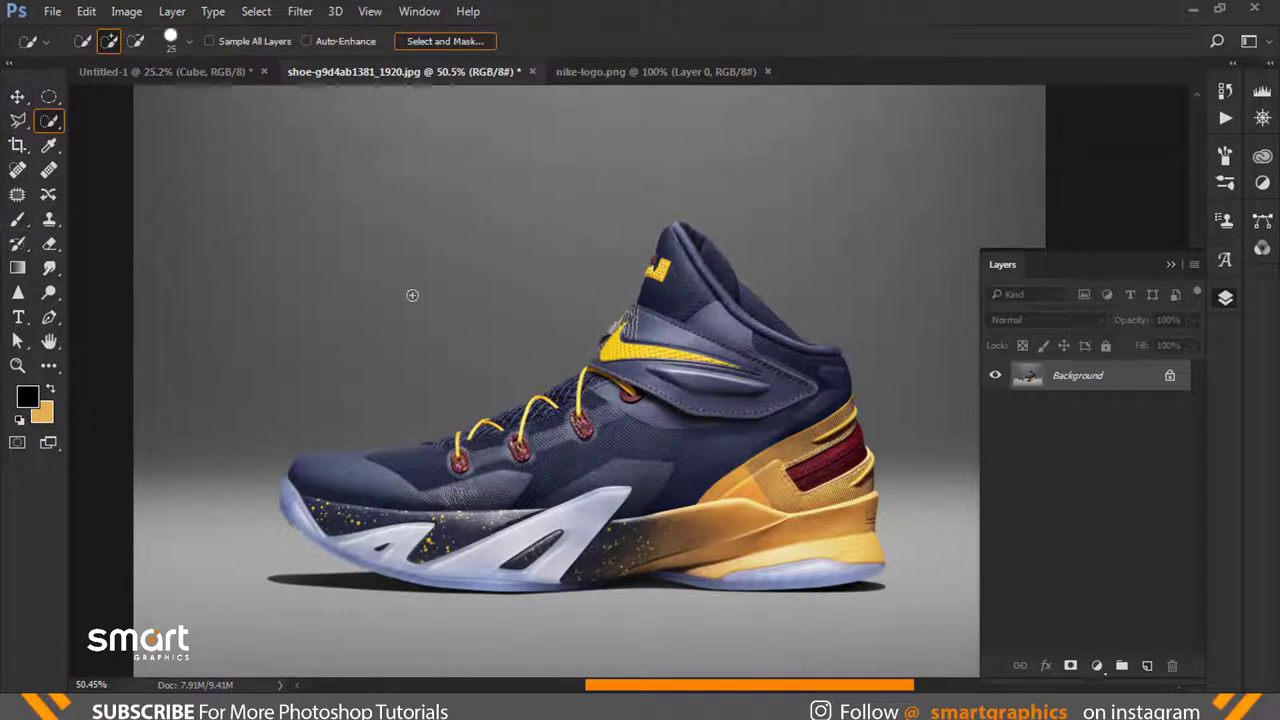
{"action": "mouse_move", "coordinate": [700, 368]}
{"action": "left_mouse_down"}
{"action": "mouse_move", "coordinate": [500, 460]}
{"action": "mouse_move", "coordinate": [350, 485]}
{"action": "mouse_move", "coordinate": [860, 520]}
{"action": "mouse_move", "coordinate": [750, 320]}
{"action": "mouse_move", "coordinate": [588, 384]}
{"action": "left_mouse_up"}
{"action": "left_click_drag", "start_coordinate": [512, 423], "coordinate": [550, 471]}
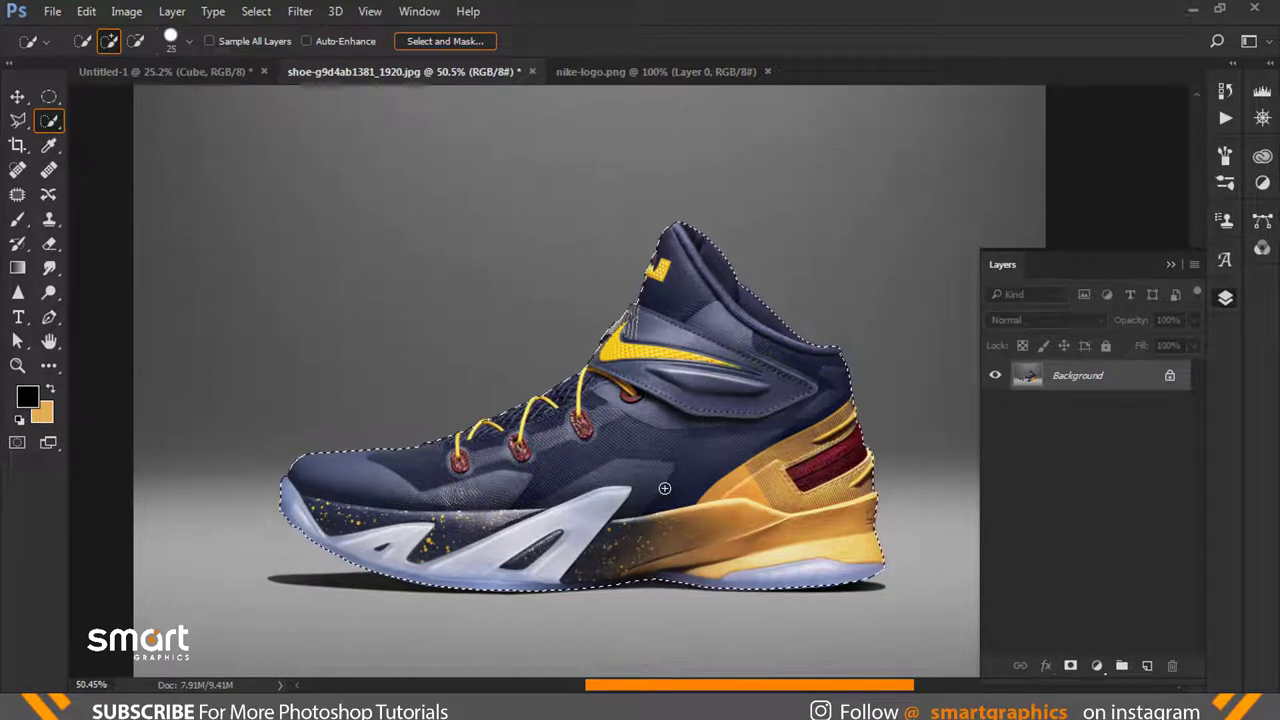
{"action": "key", "text": "ctrl+j"}
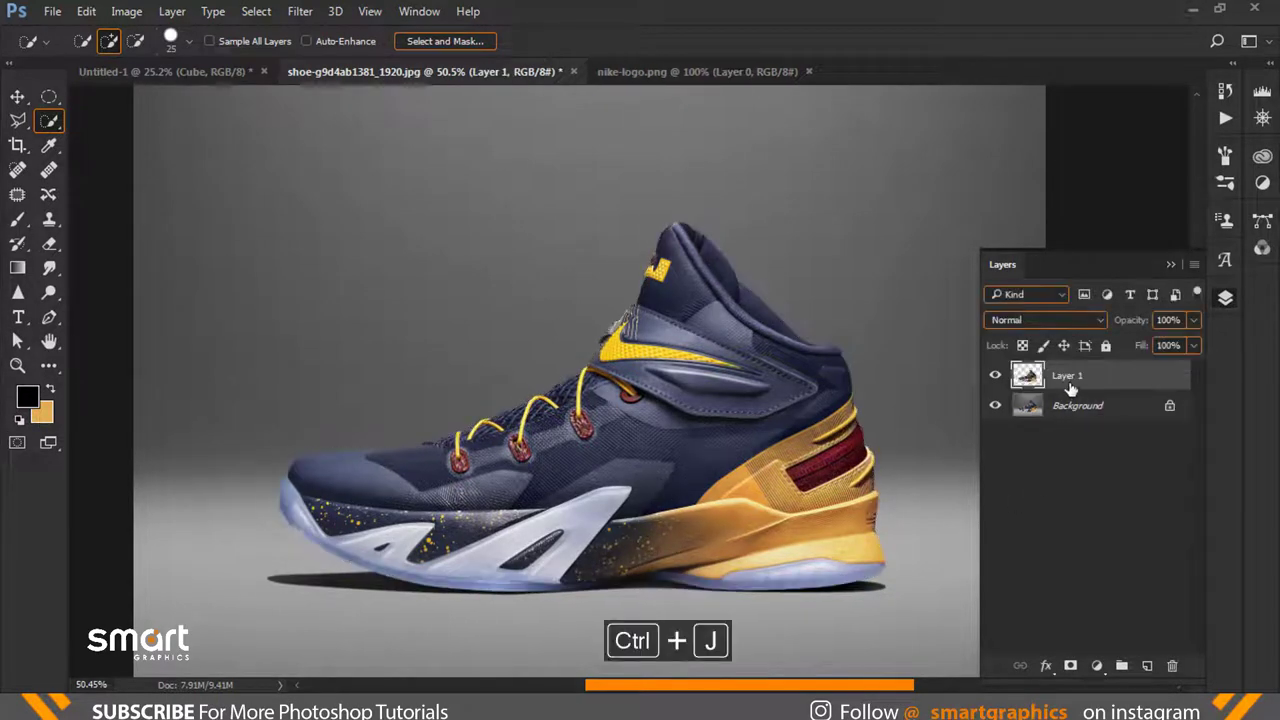
{"action": "left_click", "coordinate": [17, 97]}
{"action": "mouse_move", "coordinate": [812, 437]}
{"action": "left_mouse_down"}
{"action": "mouse_move", "coordinate": [612, 383]}
{"action": "mouse_move", "coordinate": [704, 394]}
{"action": "left_mouse_up"}
Flip the sneaker horizontally, rotate it about 27°, scale to roughly 86%, and place it above the cube.
{"action": "left_click", "coordinate": [785, 303]}
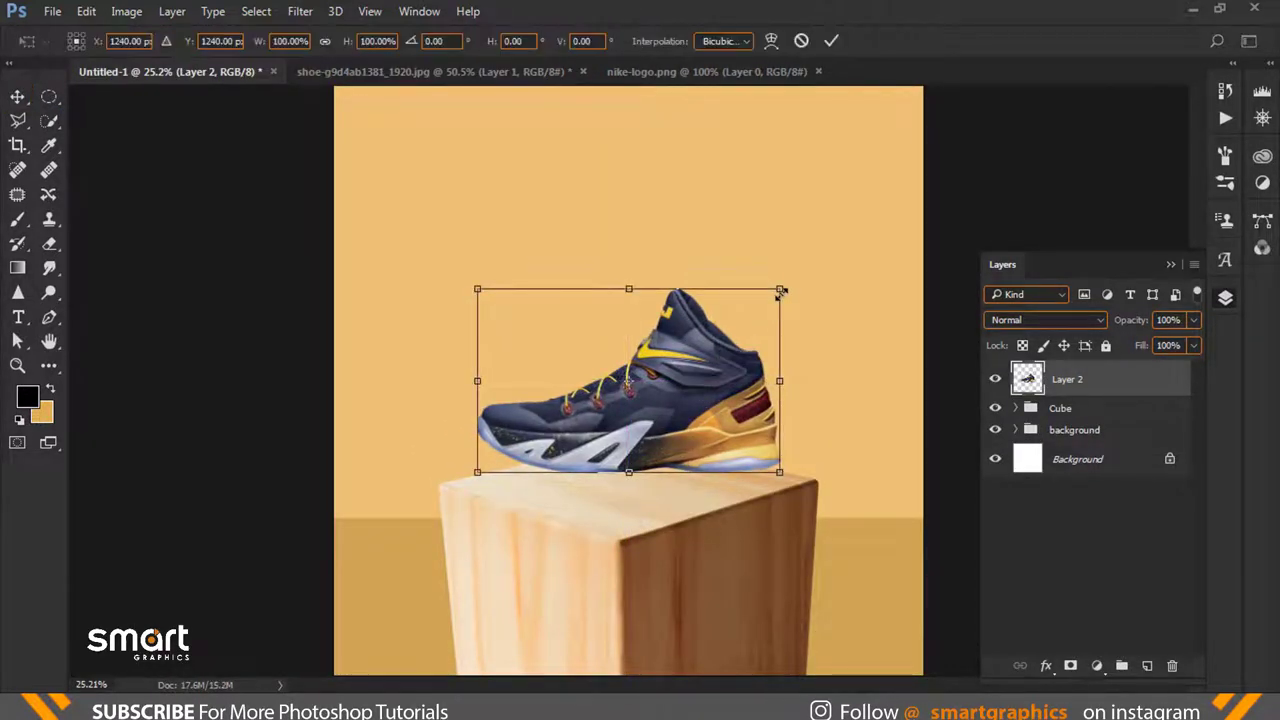
{"action": "right_click", "coordinate": [778, 302]}
{"action": "left_click", "coordinate": [850, 597]}
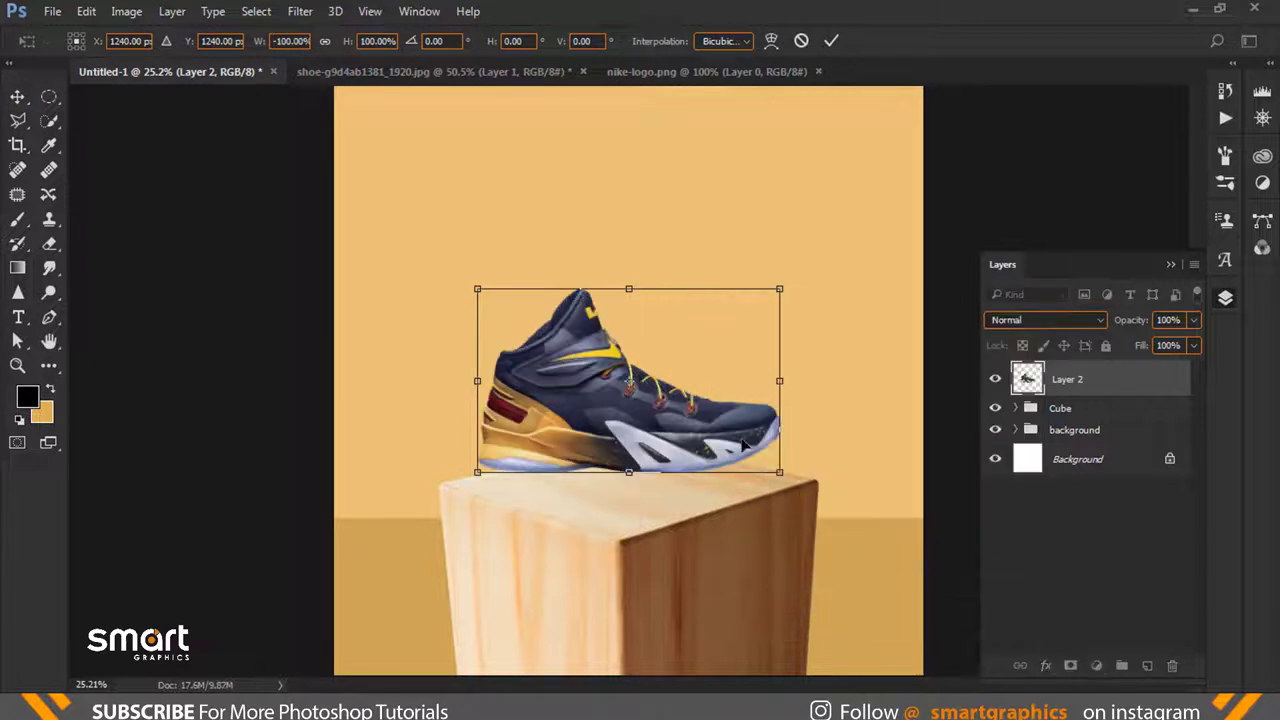
{"action": "left_click_drag", "start_coordinate": [401, 267], "coordinate": [523, 222]}
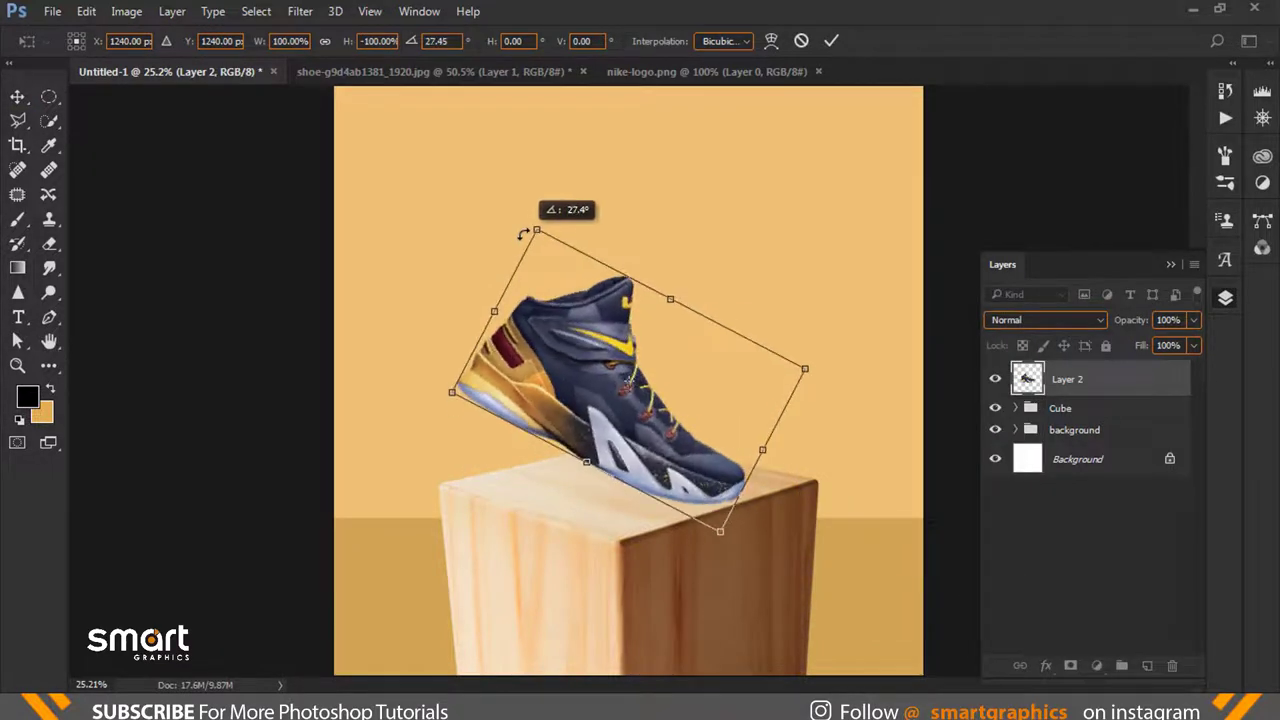
{"action": "mouse_move", "coordinate": [648, 402]}
{"action": "left_mouse_down"}
{"action": "mouse_move", "coordinate": [635, 373]}
{"action": "mouse_move", "coordinate": [648, 394]}
{"action": "left_mouse_up"}
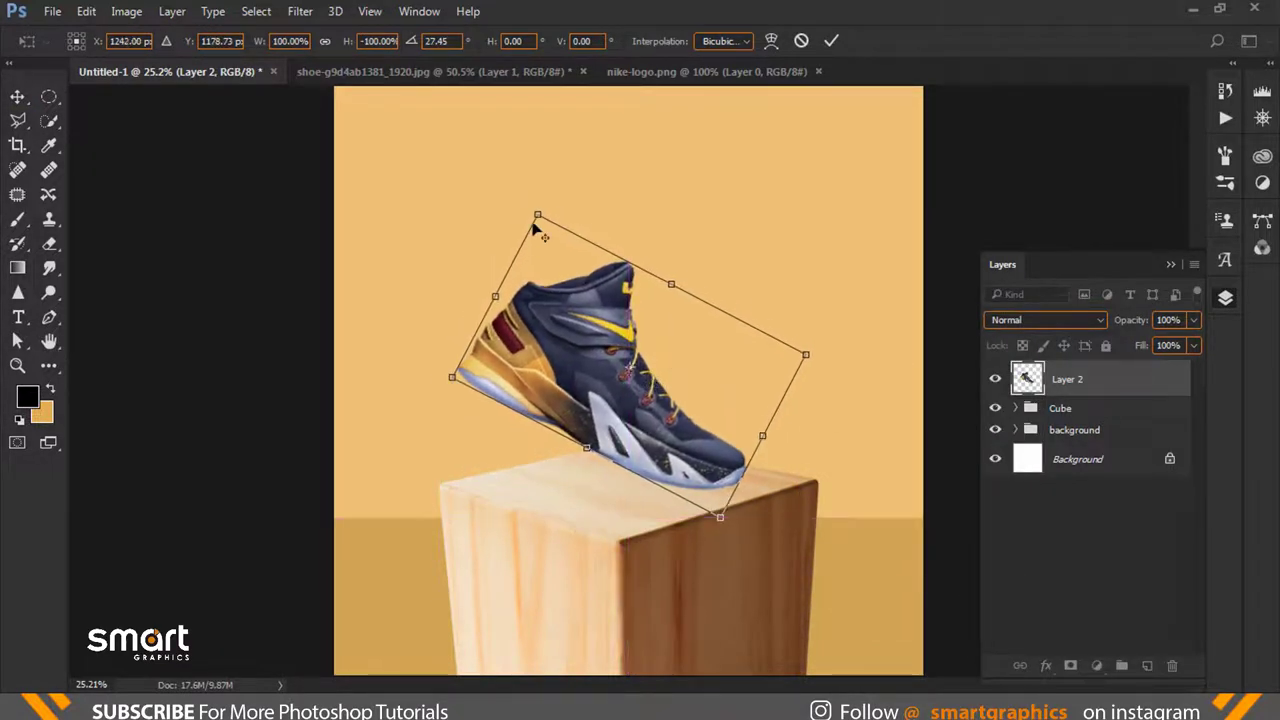
{"action": "left_click_drag", "start_coordinate": [537, 224], "coordinate": [548, 240]}
{"action": "left_click_drag", "start_coordinate": [684, 478], "coordinate": [697, 466]}
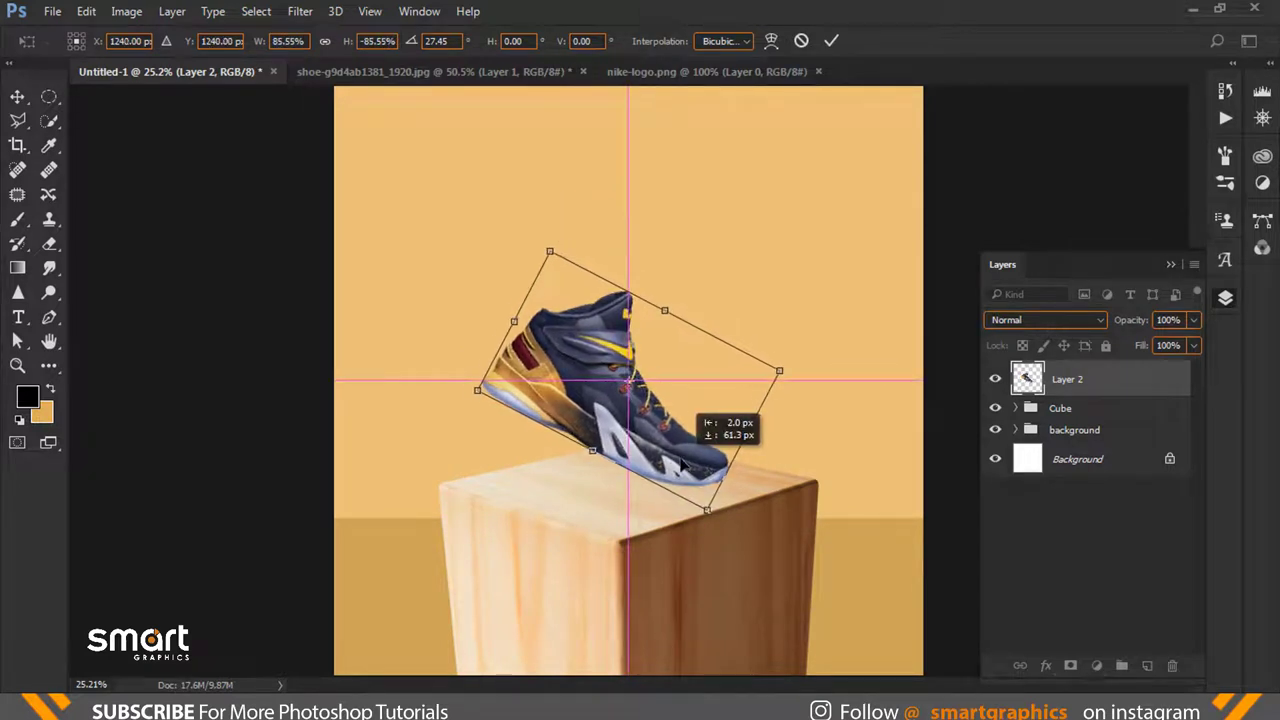
{"action": "left_click", "coordinate": [831, 41]}
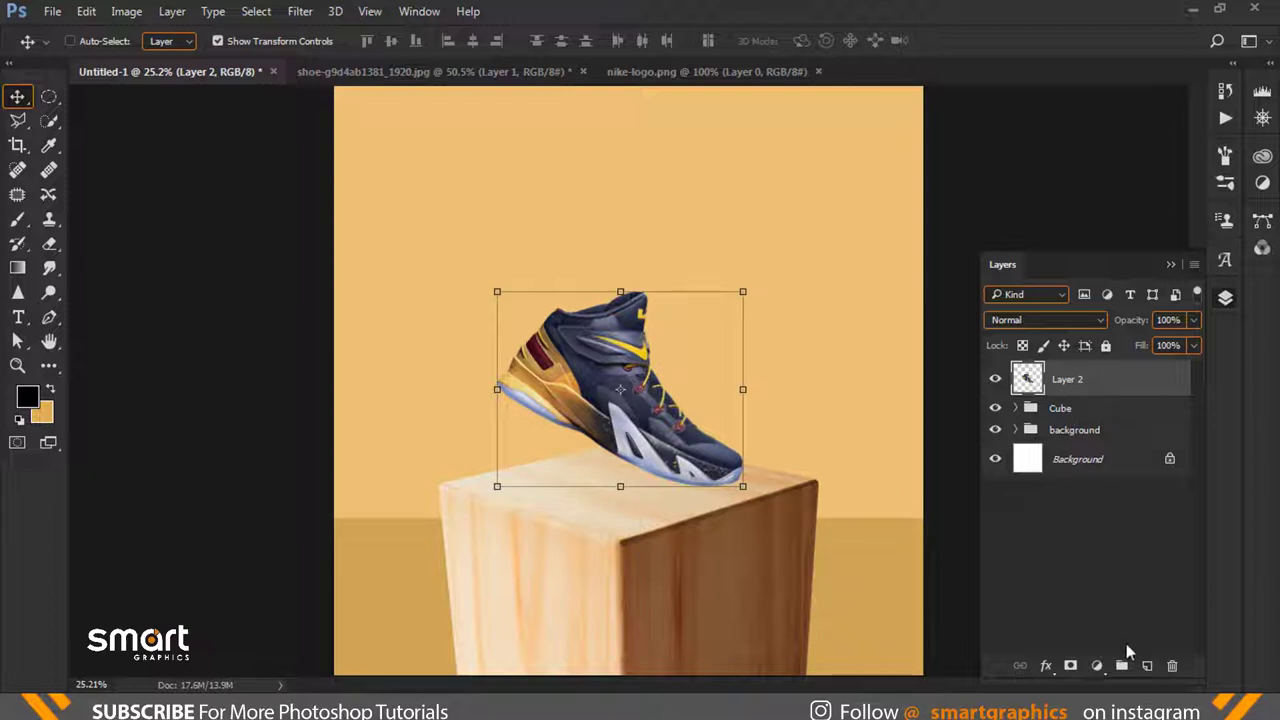
Add an empty 'Shadow' layer beneath the sneaker and rename the sneaker layer 'Show'.
{"action": "left_click", "coordinate": [1147, 665]}
{"action": "left_click_drag", "start_coordinate": [1070, 380], "coordinate": [1086, 420]}
{"action": "double_click", "coordinate": [1067, 415]}
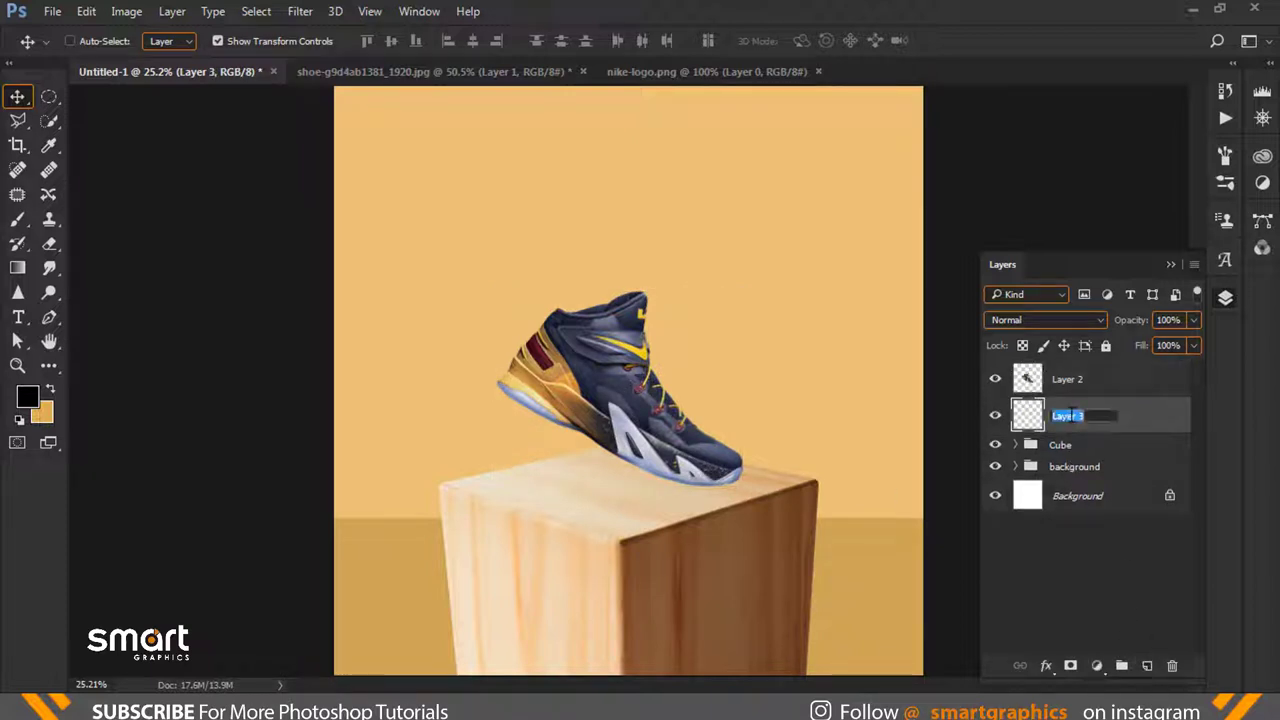
{"action": "type", "text": "Shadow"}
{"action": "left_click", "coordinate": [1067, 379]}
{"action": "double_click", "coordinate": [1067, 379]}
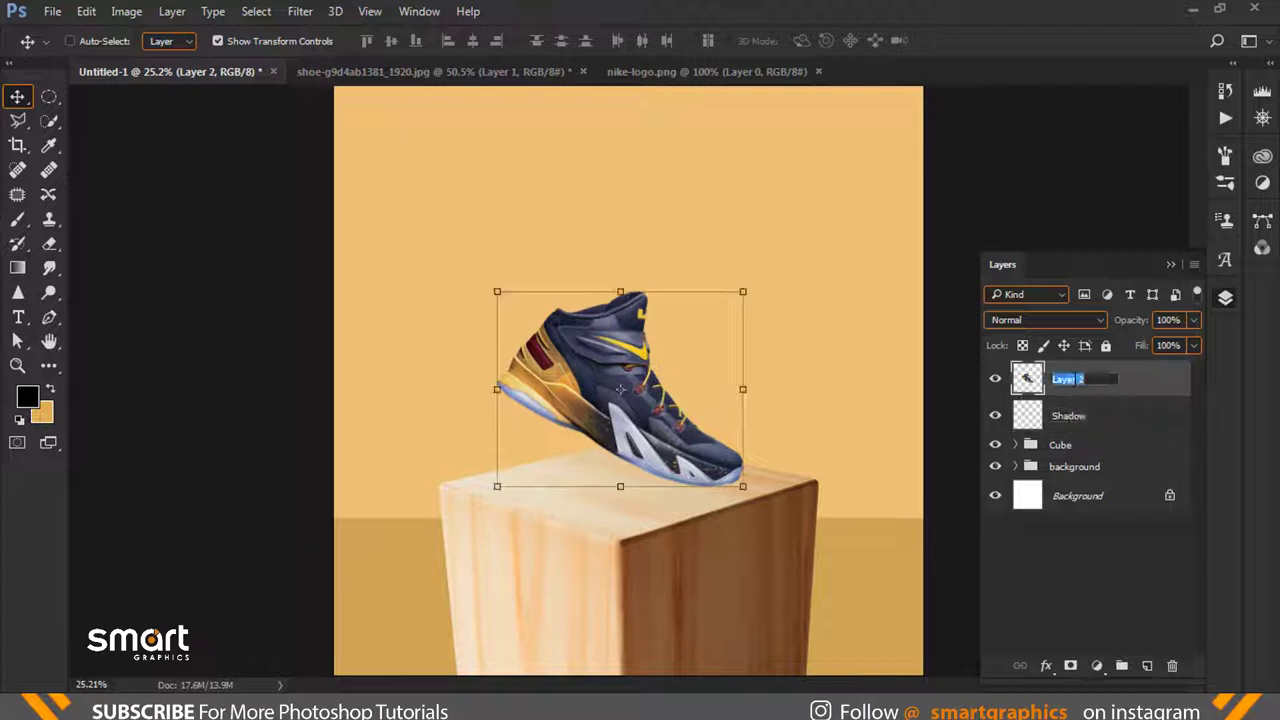
{"action": "type", "text": "Show"}
{"action": "key", "text": "Return"}
Flip the sneaker horizontally to face the other way and nudge it into place.
{"action": "left_click", "coordinate": [1068, 414]}
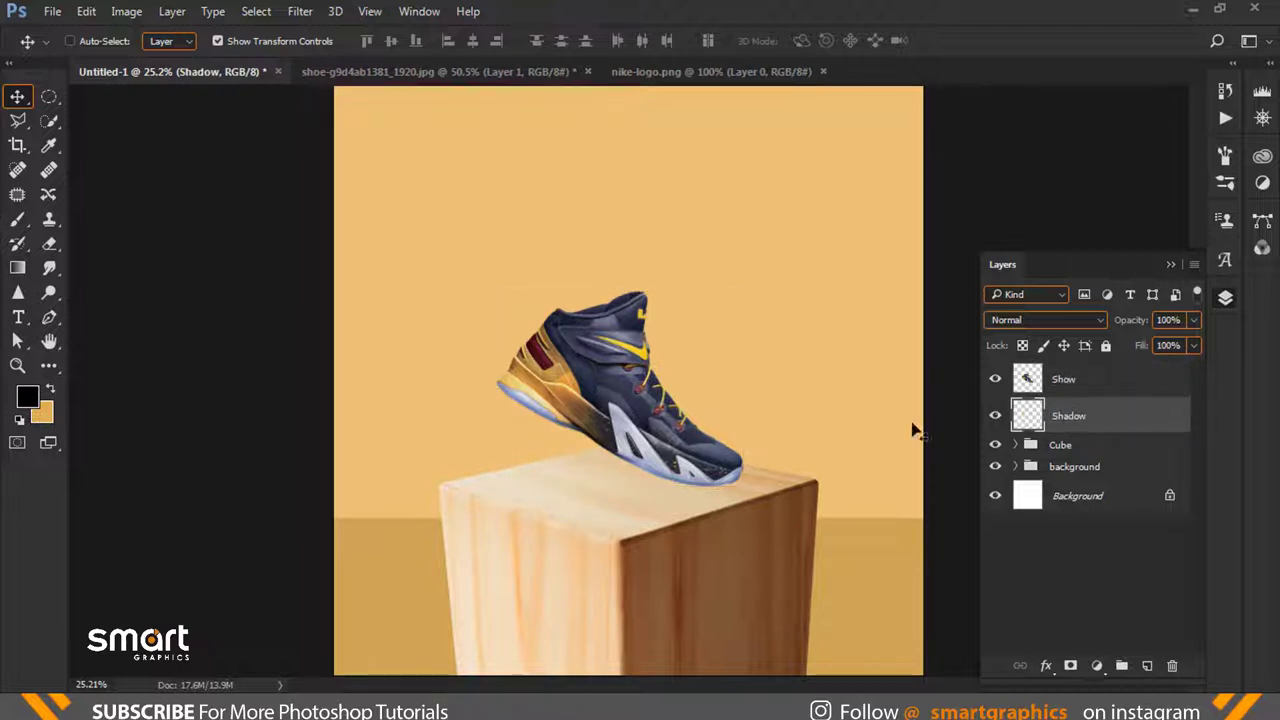
{"action": "scroll", "coordinate": [603, 477], "scroll_direction": "up", "scroll_amount": 2}
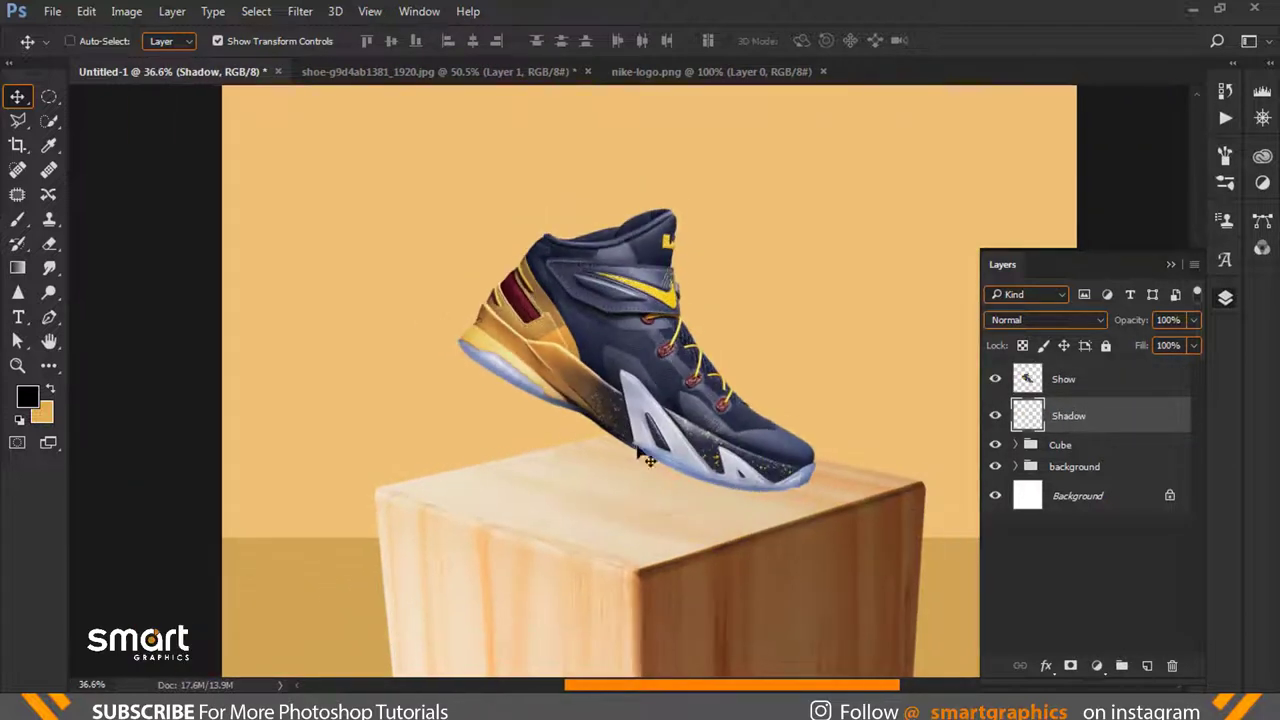
{"action": "scroll", "coordinate": [632, 393], "scroll_direction": "down", "scroll_amount": 1}
{"action": "left_click", "coordinate": [636, 392], "text": "ctrl"}
{"action": "key", "text": "ctrl+t"}
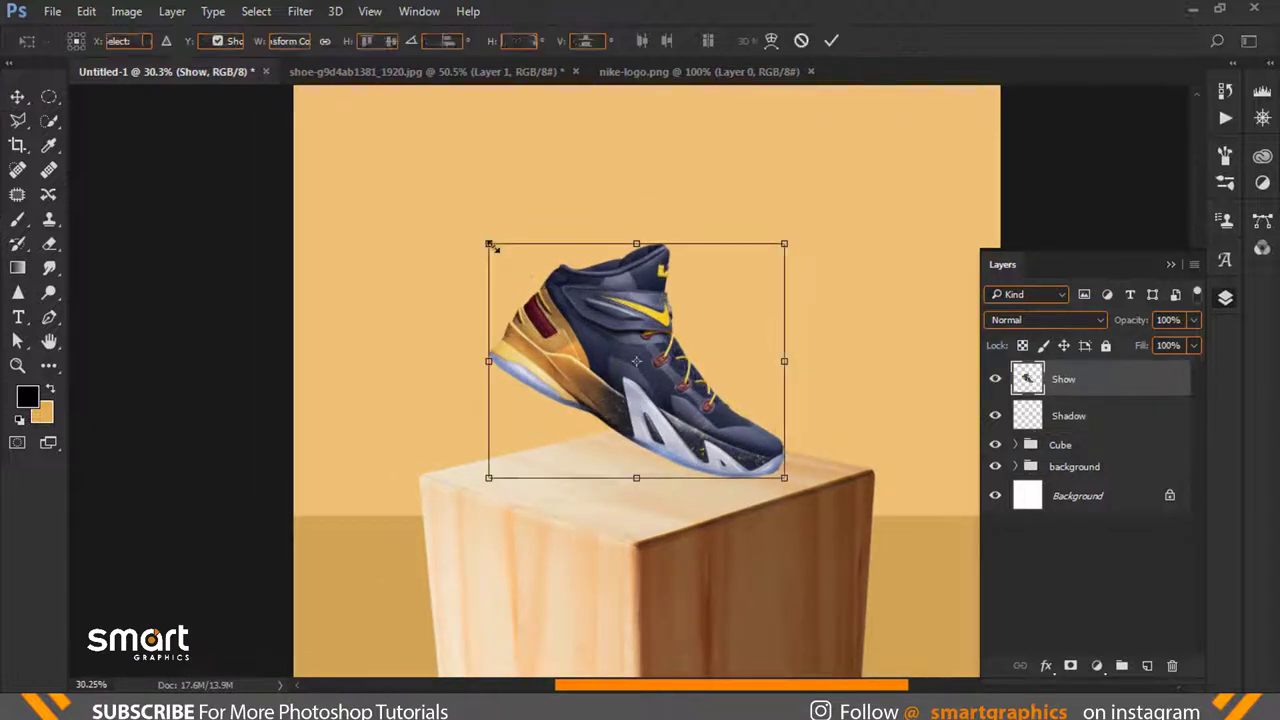
{"action": "right_click", "coordinate": [514, 282]}
{"action": "left_click", "coordinate": [605, 563]}
{"action": "left_click_drag", "start_coordinate": [628, 474], "coordinate": [669, 486]}
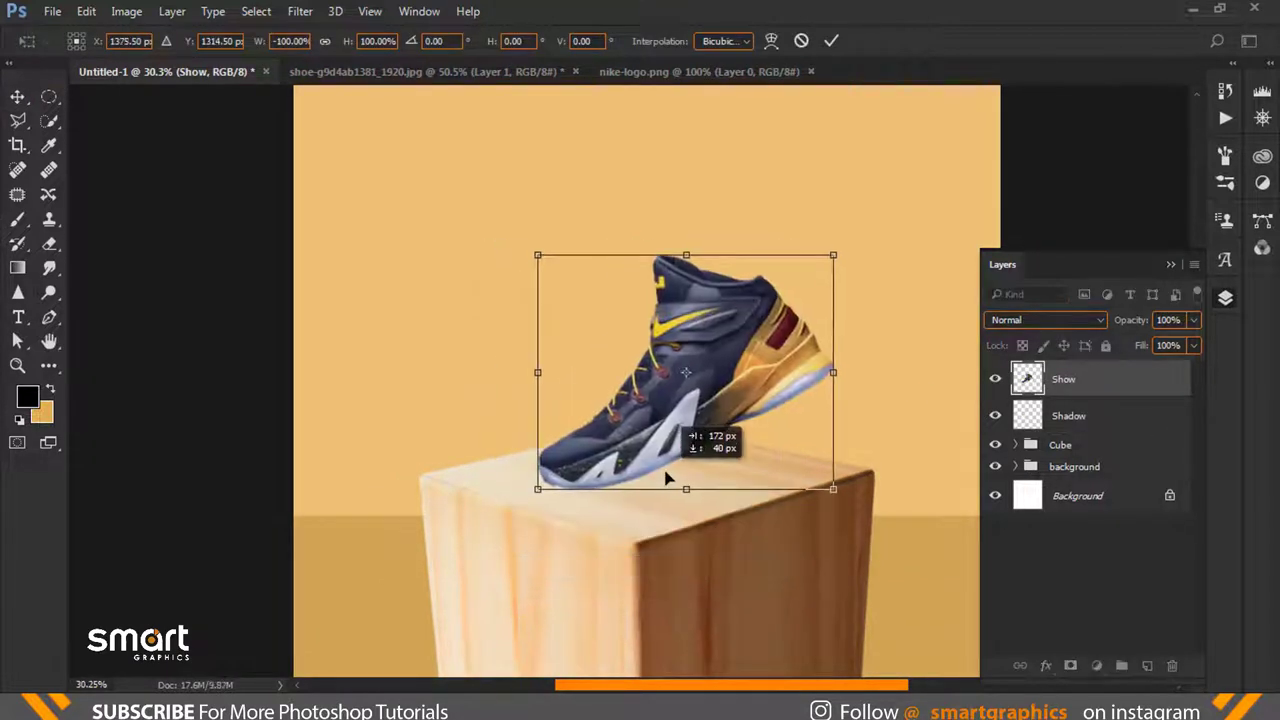
{"action": "left_click_drag", "start_coordinate": [824, 256], "coordinate": [818, 250]}
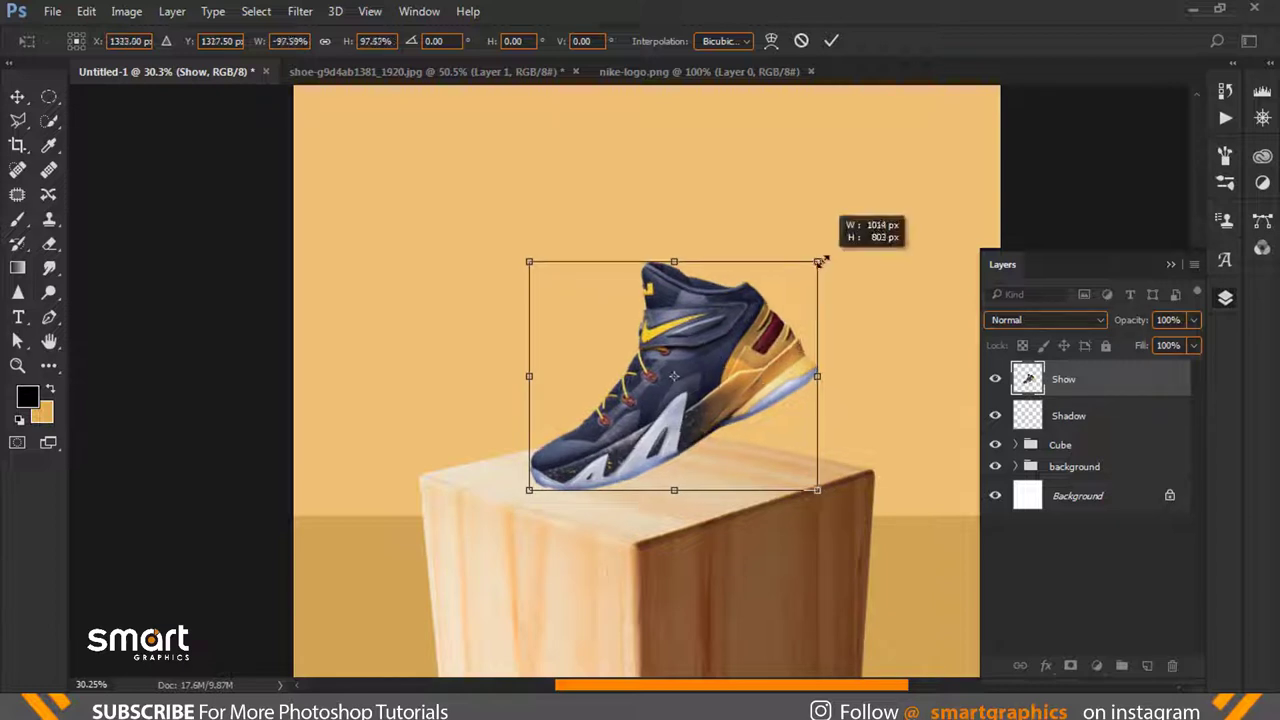
{"action": "left_click", "coordinate": [831, 40]}
{"action": "left_click", "coordinate": [1066, 416]}
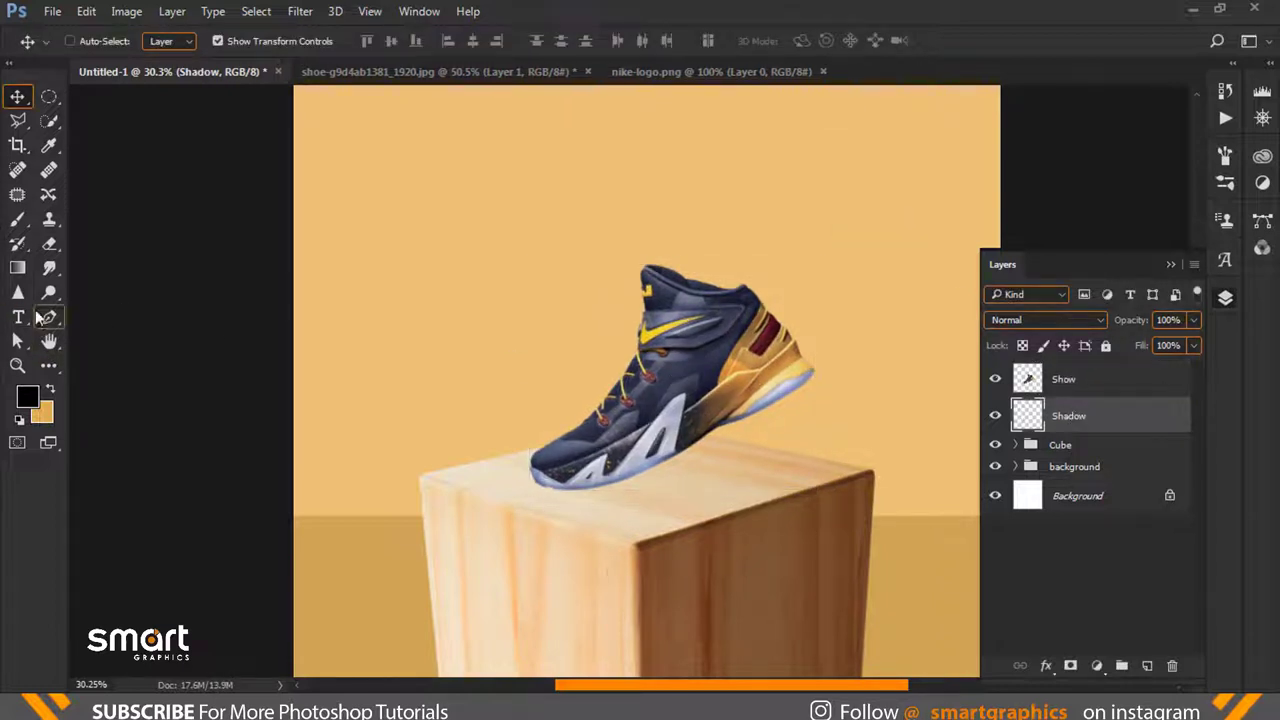
Paint a soft black shadow under the sneaker with a soft round brush.
{"action": "left_click", "coordinate": [20, 219]}
{"action": "right_click", "coordinate": [569, 367]}
{"action": "left_click", "coordinate": [666, 536]}
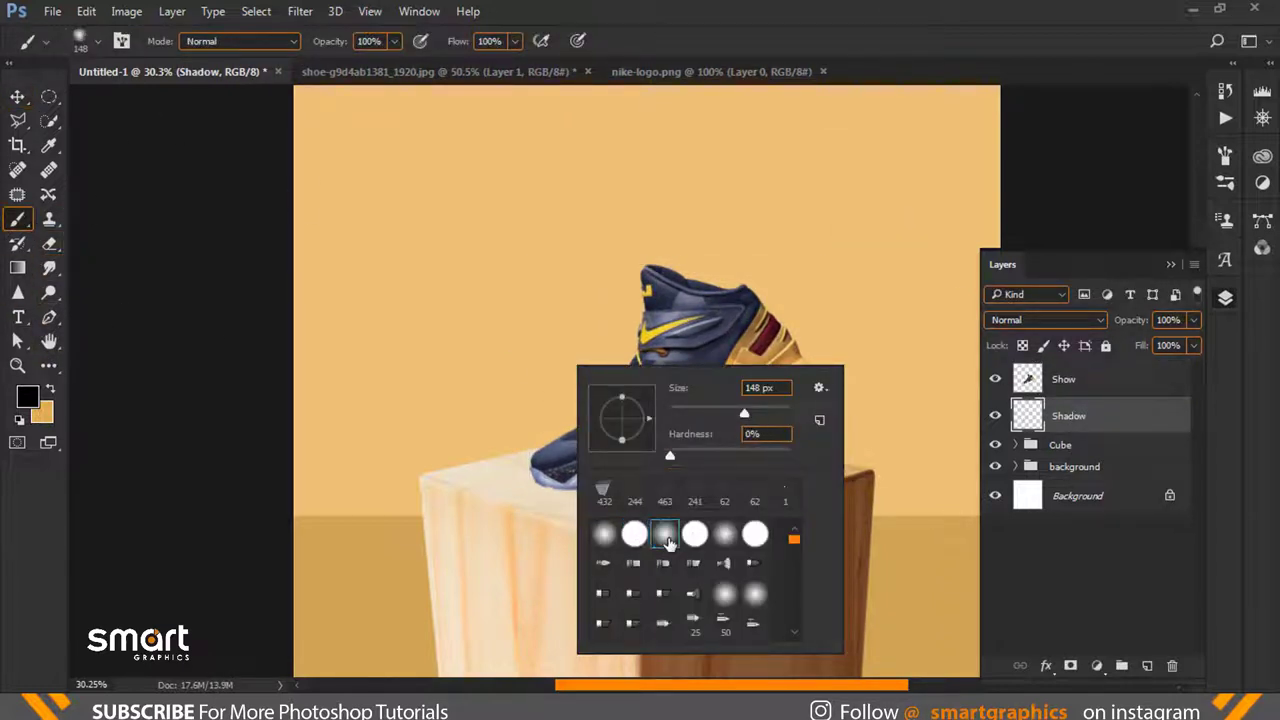
{"action": "key", "text": "Return"}
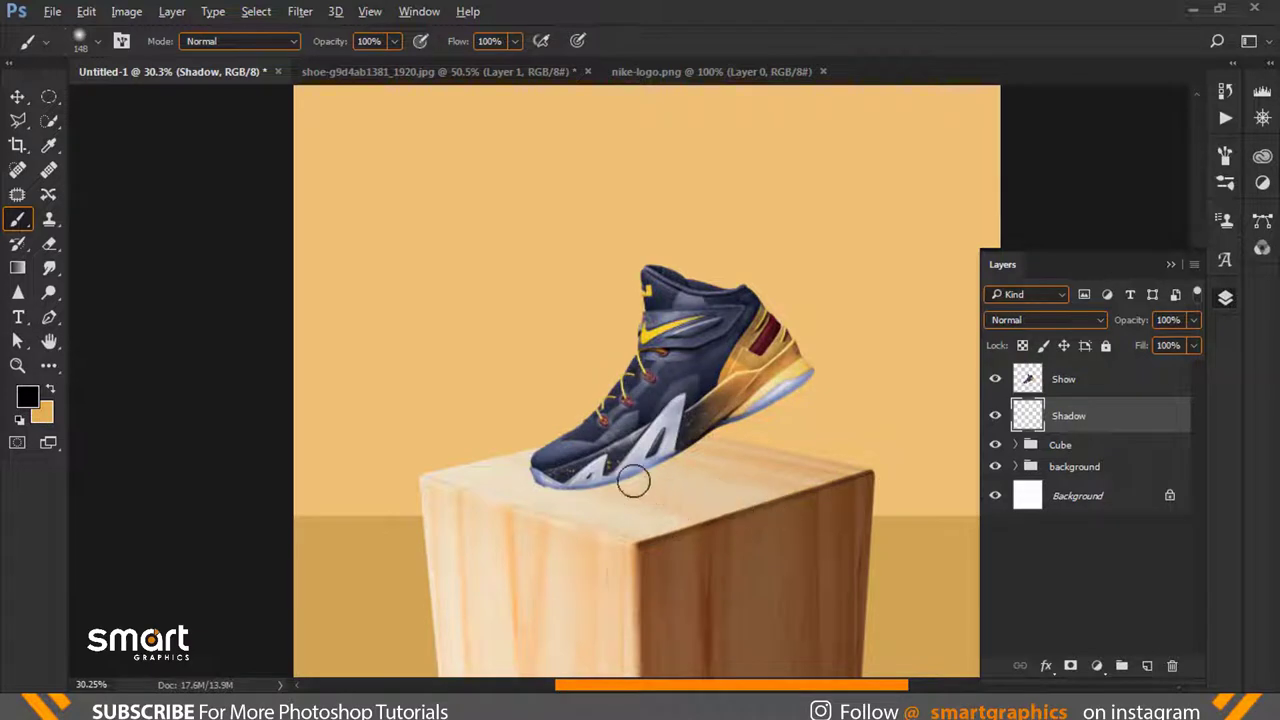
{"action": "mouse_move", "coordinate": [586, 491]}
{"action": "left_mouse_down"}
{"action": "mouse_move", "coordinate": [614, 465]}
{"action": "mouse_move", "coordinate": [648, 542]}
{"action": "left_mouse_up"}
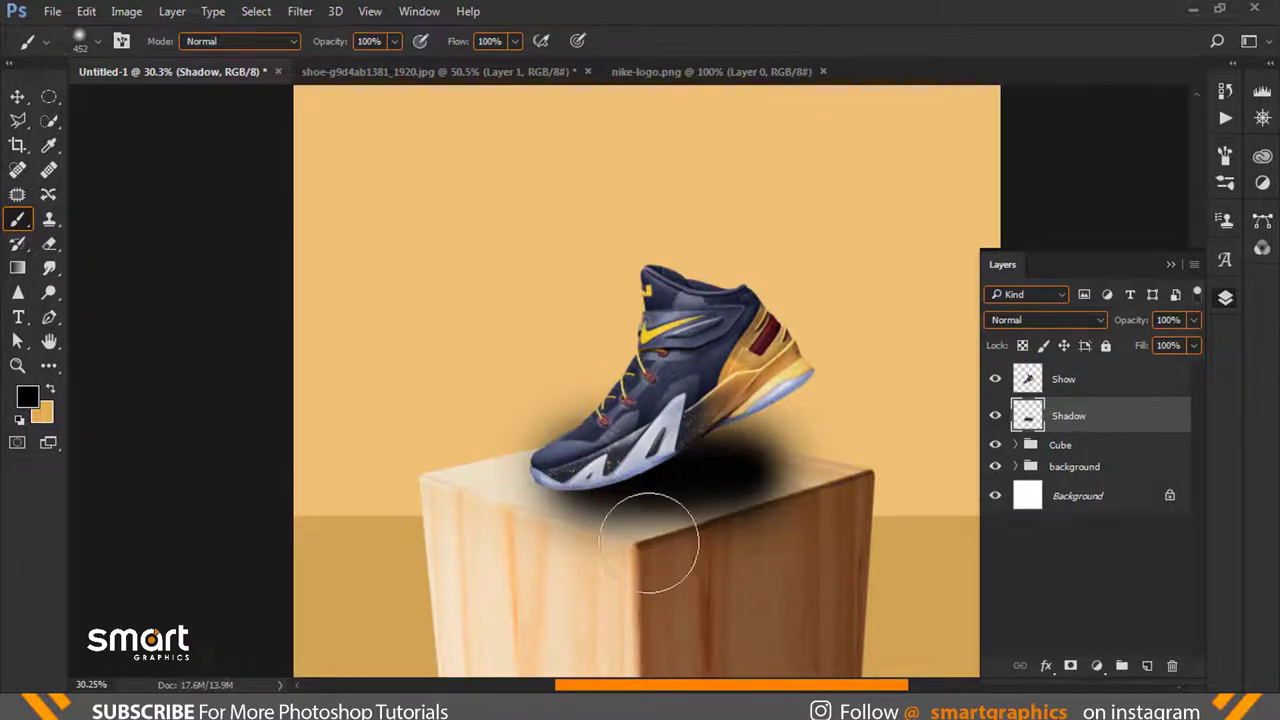
Flatten the shadow vertically and shift it slightly right beneath the sole.
{"action": "key", "text": "v"}
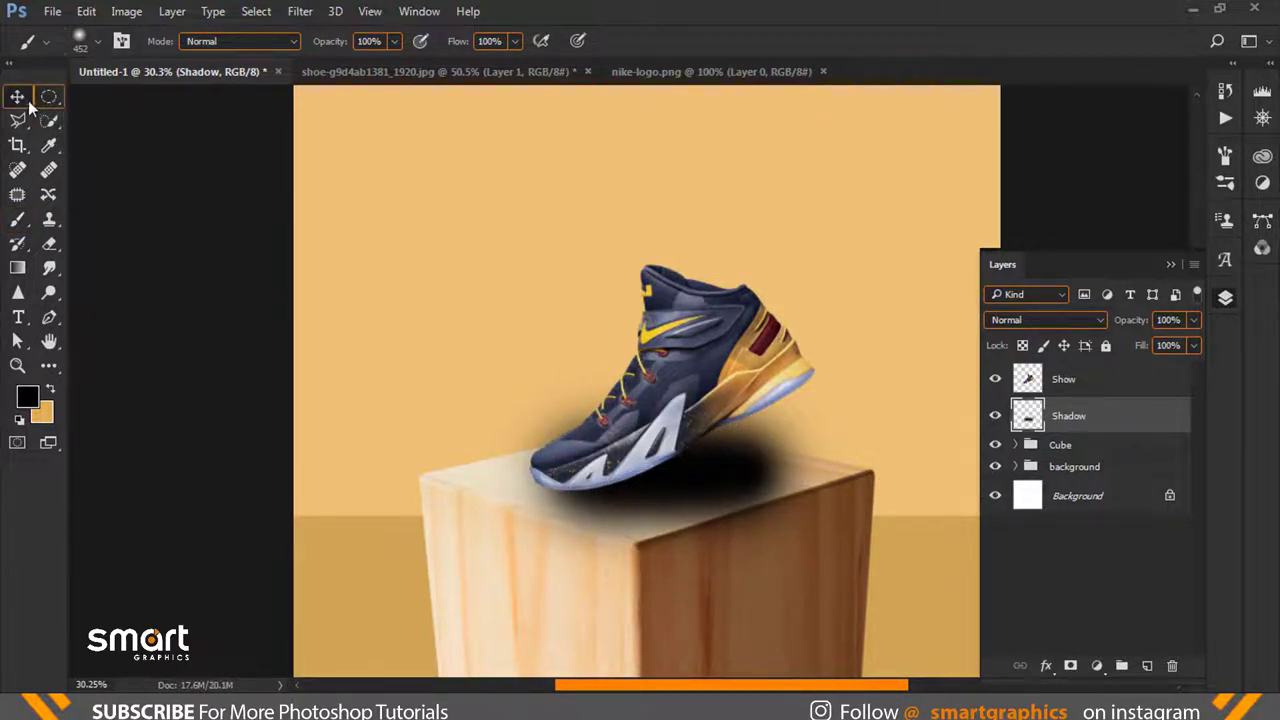
{"action": "key", "text": "ctrl+t"}
{"action": "mouse_move", "coordinate": [666, 364]}
{"action": "left_mouse_down"}
{"action": "mouse_move", "coordinate": [680, 518]}
{"action": "mouse_move", "coordinate": [690, 482]}
{"action": "mouse_move", "coordinate": [614, 484]}
{"action": "left_mouse_up"}
{"action": "scroll", "coordinate": [690, 482], "scroll_direction": "up", "scroll_amount": 3}
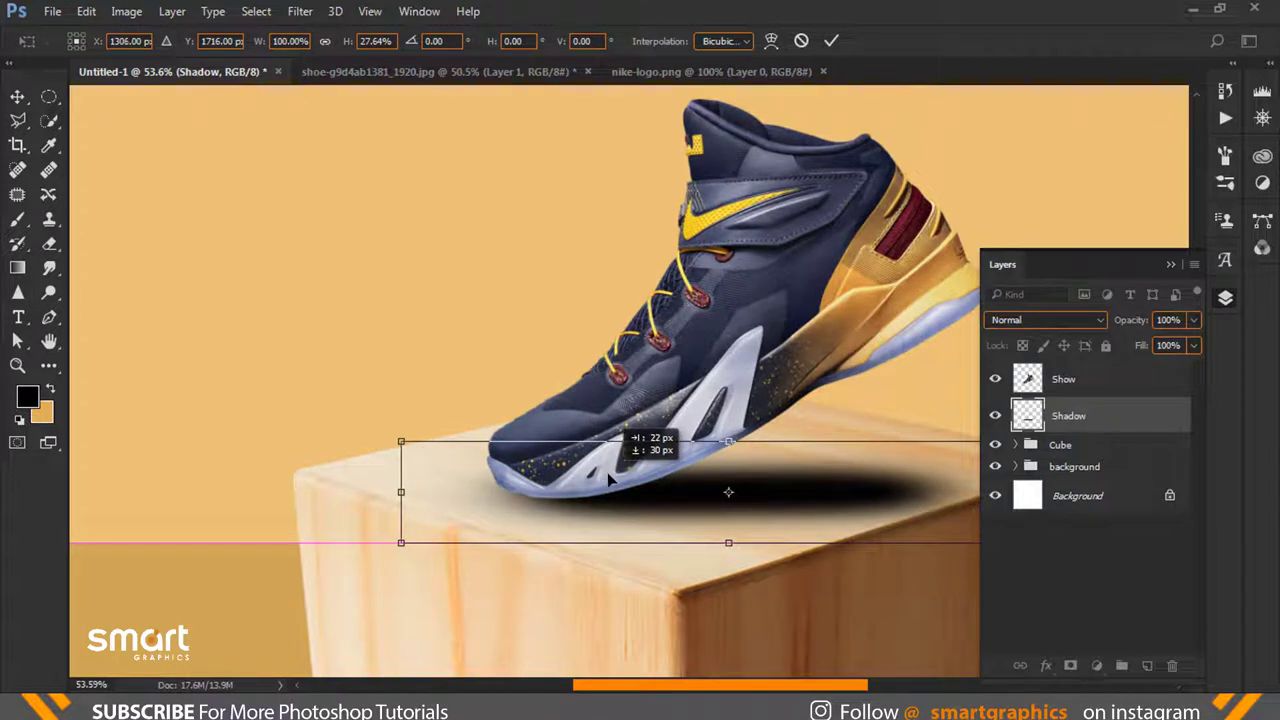
{"action": "scroll", "coordinate": [614, 484], "scroll_direction": "down", "scroll_amount": 2}
{"action": "scroll", "coordinate": [613, 483], "scroll_direction": "down", "scroll_amount": 1}
{"action": "left_click_drag", "start_coordinate": [676, 452], "coordinate": [681, 452]}
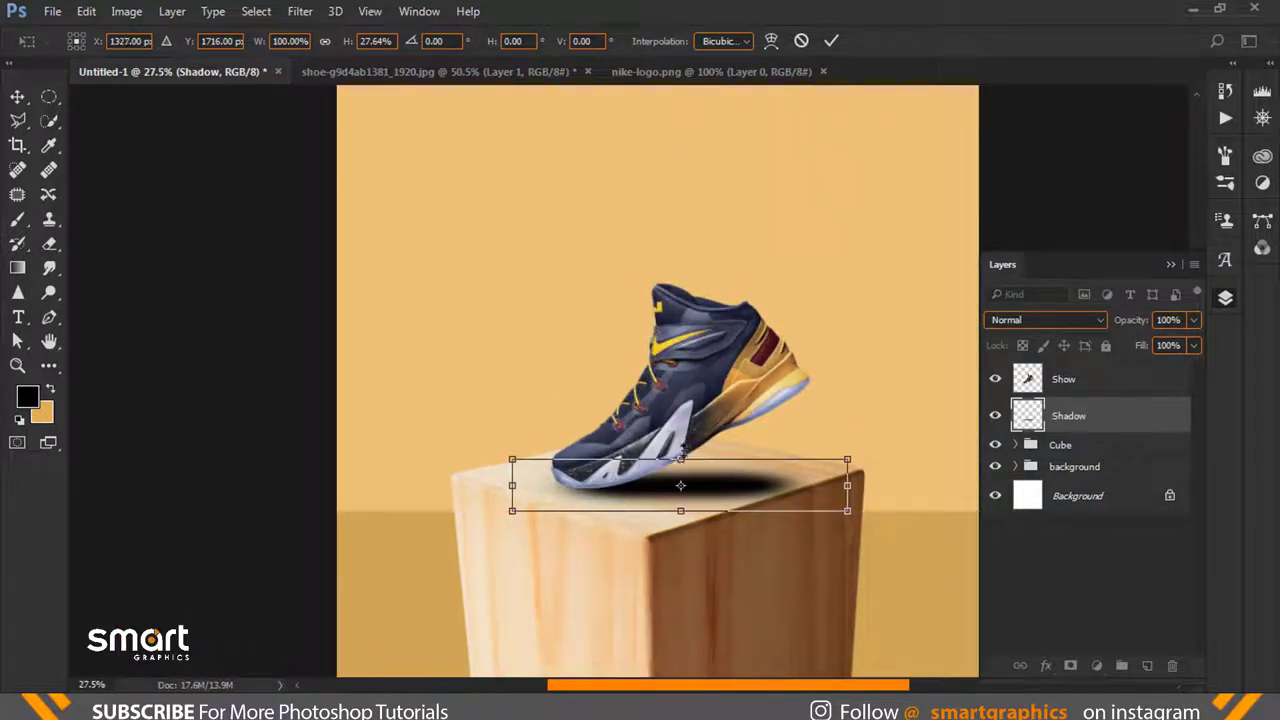
{"action": "left_click", "coordinate": [833, 41]}
Set the shadow to Multiply with reduced fill and opacity.
{"action": "mouse_move", "coordinate": [1140, 350]}
{"action": "left_mouse_down"}
{"action": "mouse_move", "coordinate": [1088, 354]}
{"action": "mouse_move", "coordinate": [1126, 327]}
{"action": "mouse_move", "coordinate": [1101, 326]}
{"action": "mouse_move", "coordinate": [1160, 350]}
{"action": "left_mouse_up"}
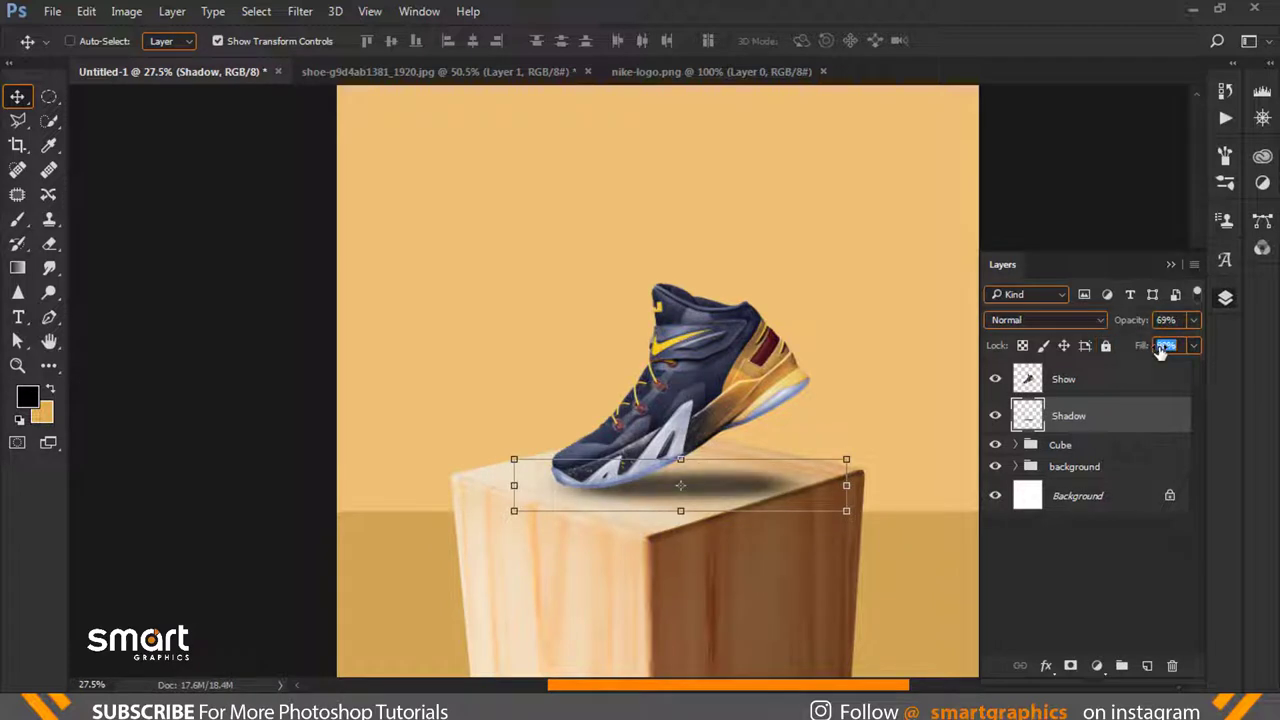
{"action": "left_click", "coordinate": [1094, 320]}
{"action": "left_click", "coordinate": [1056, 369]}
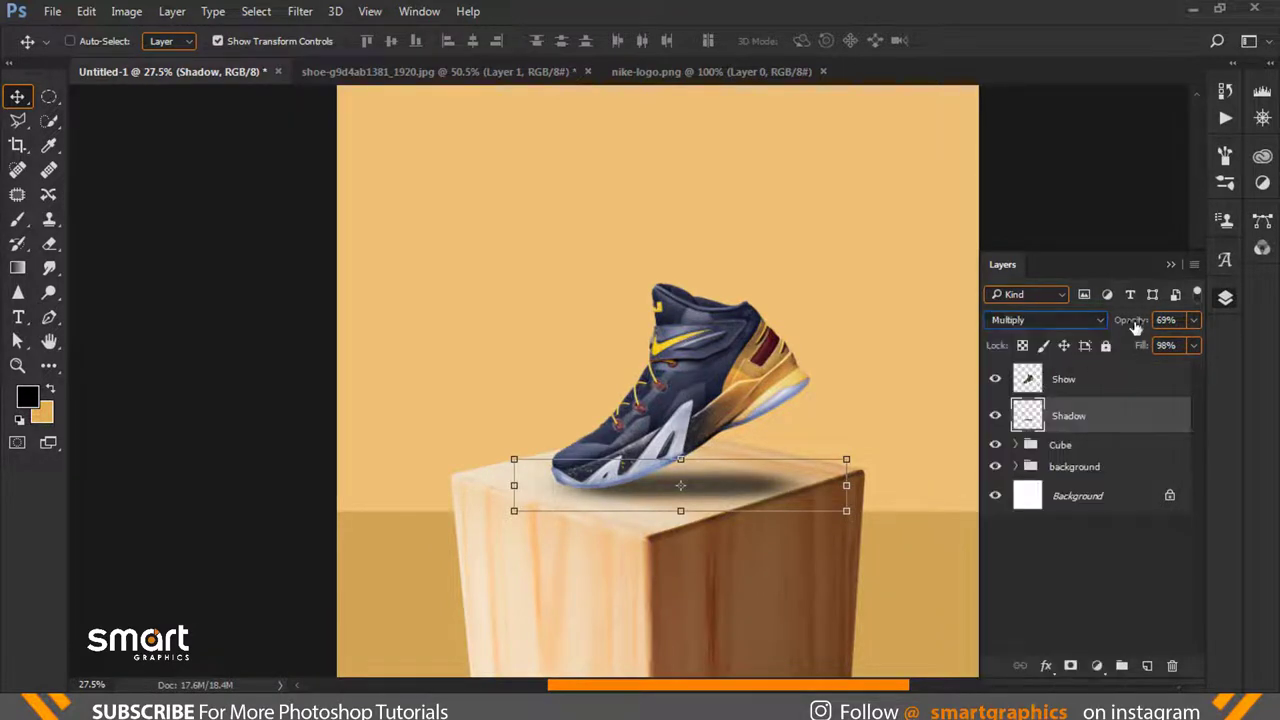
{"action": "left_click_drag", "start_coordinate": [1135, 328], "coordinate": [1125, 326]}
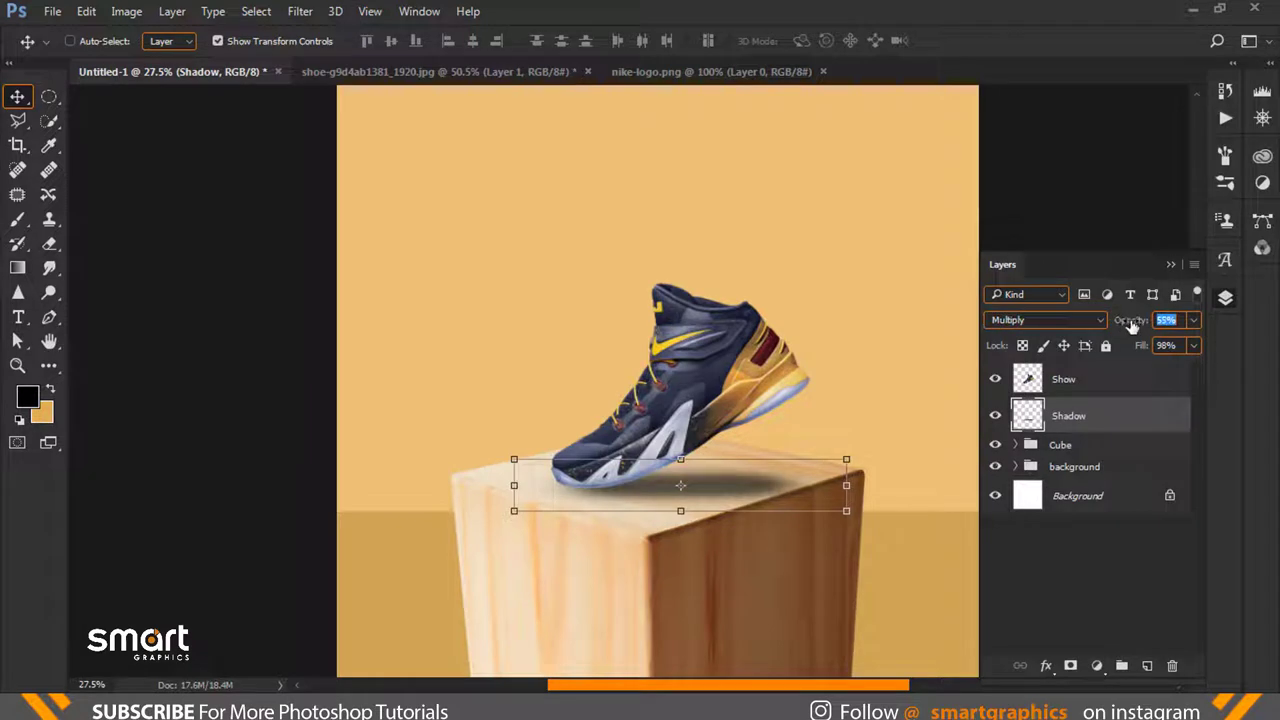
Switch to the Eraser and make its brush smaller.
{"action": "left_click", "coordinate": [49, 244]}
{"action": "right_click", "coordinate": [771, 457]}
{"action": "key", "text": "Escape"}
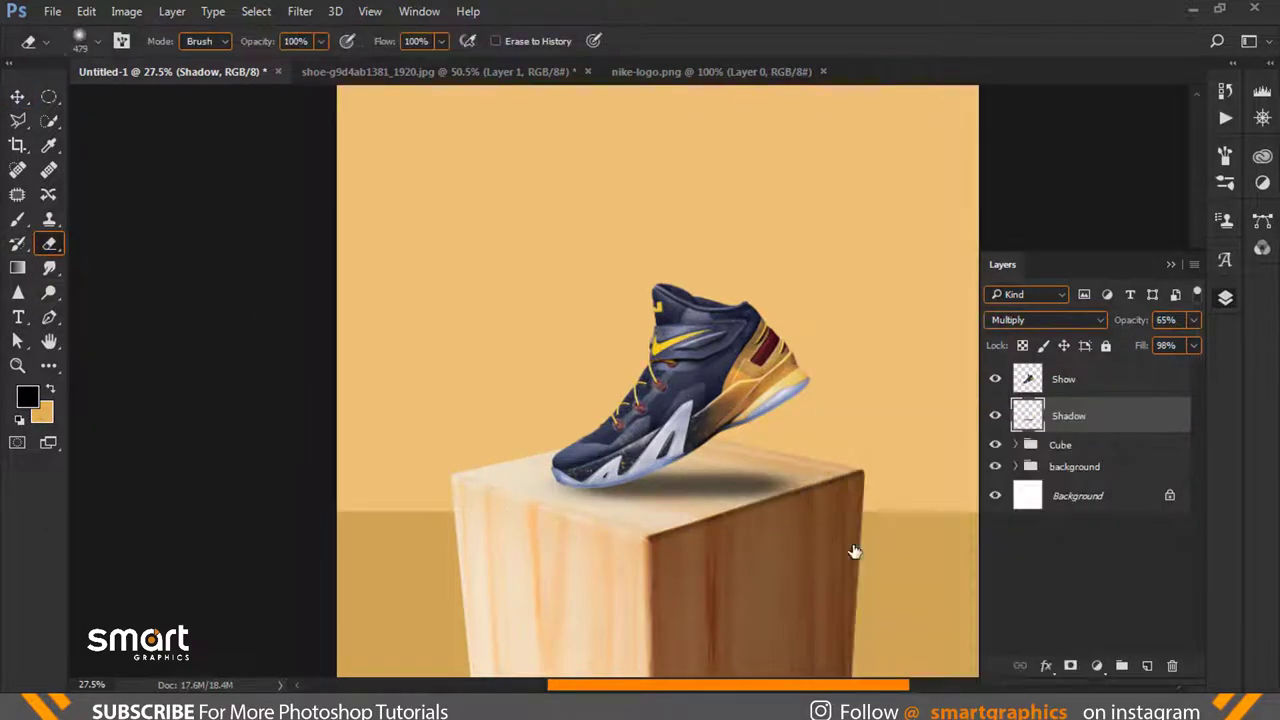
{"action": "left_click_drag", "start_coordinate": [854, 551], "coordinate": [795, 543]}
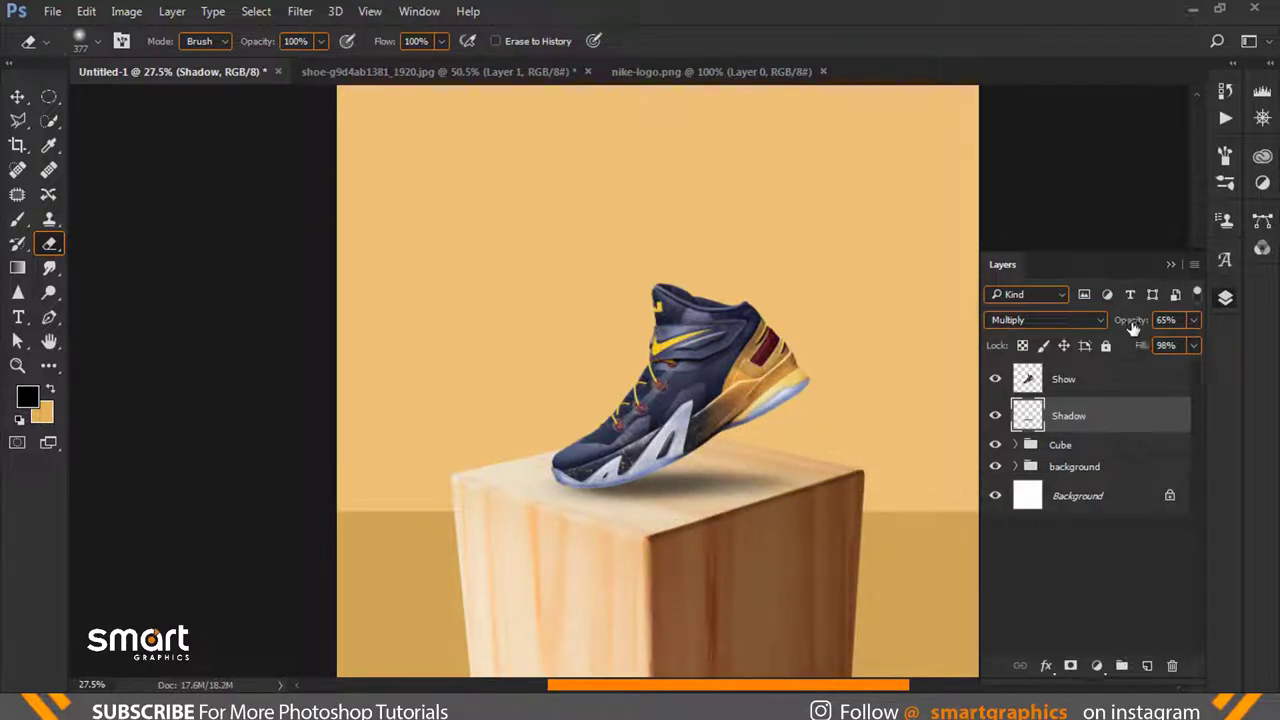
Drop the shadow opacity to about 53% and group it with the Show layer.
{"action": "left_click_drag", "start_coordinate": [1133, 328], "coordinate": [1127, 330]}
{"action": "left_click", "coordinate": [1140, 382]}
{"action": "key", "text": "ctrl+minus"}
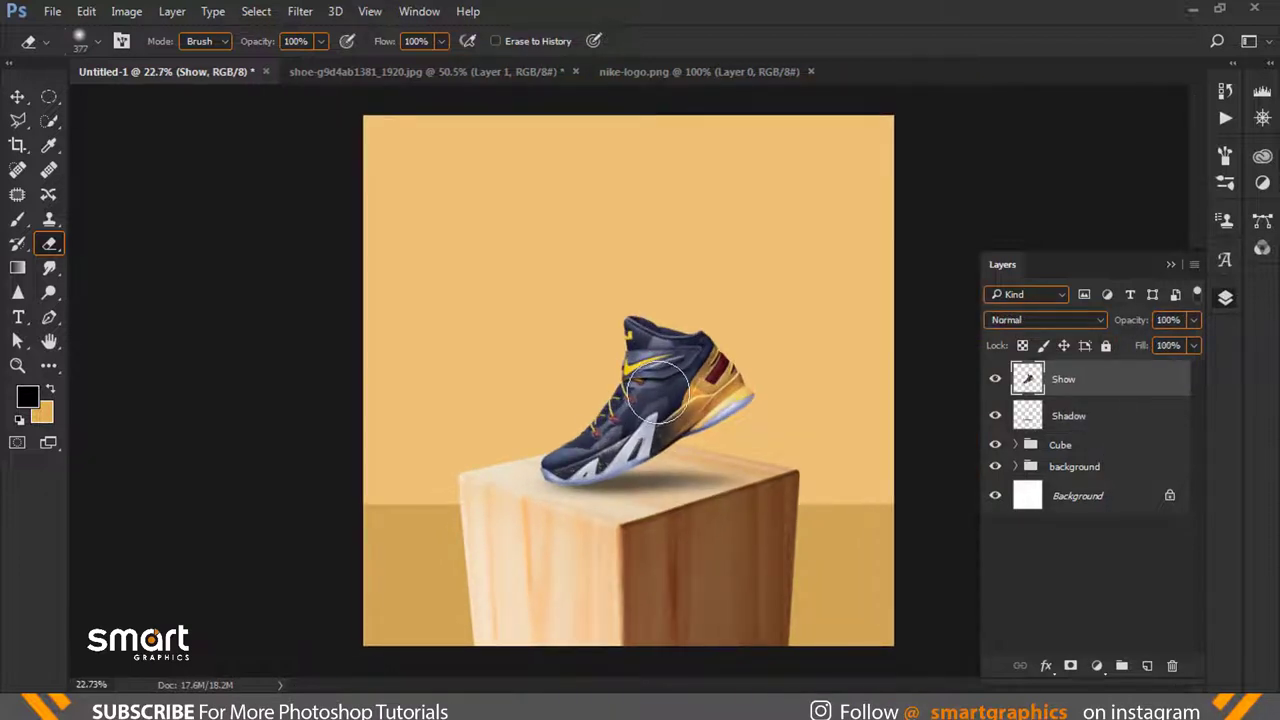
{"action": "left_click", "coordinate": [1105, 413]}
{"action": "left_click_drag", "start_coordinate": [1128, 325], "coordinate": [1137, 328]}
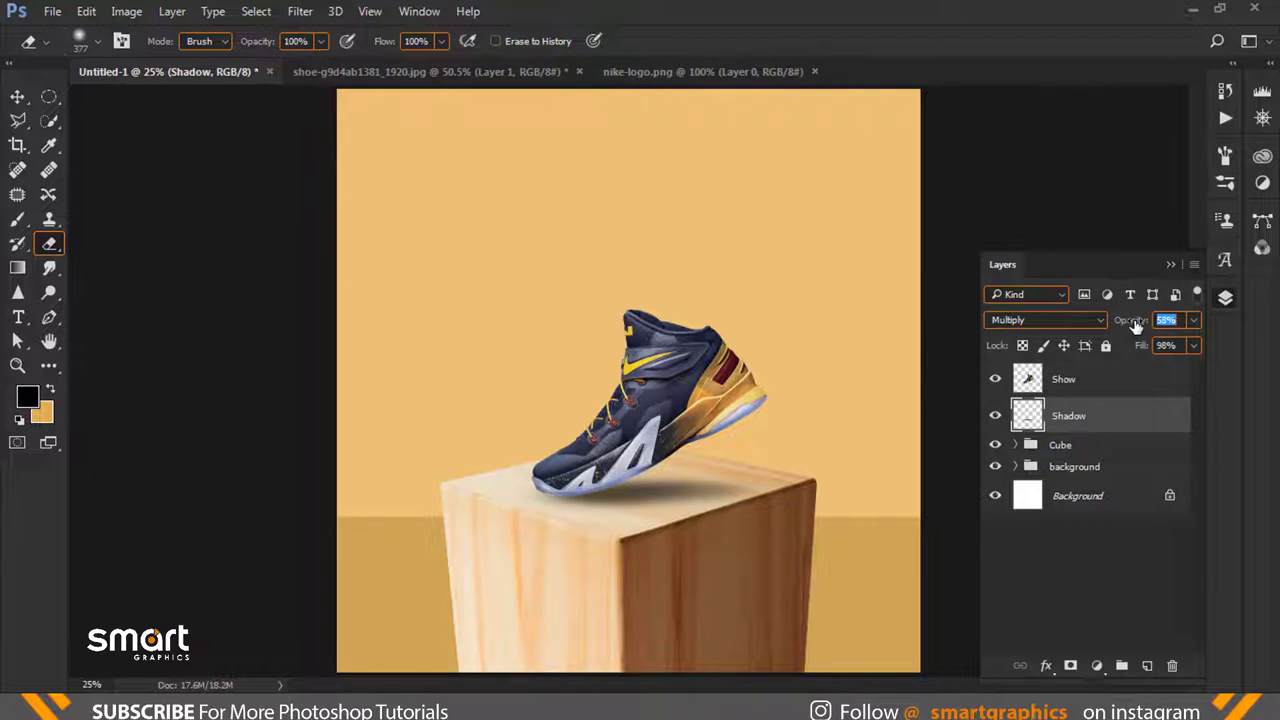
{"action": "key", "text": "ctrl+g"}
Rename the new sneaker group to 'Shoe', fixing the 'Show' typo.
{"action": "double_click", "coordinate": [1068, 372]}
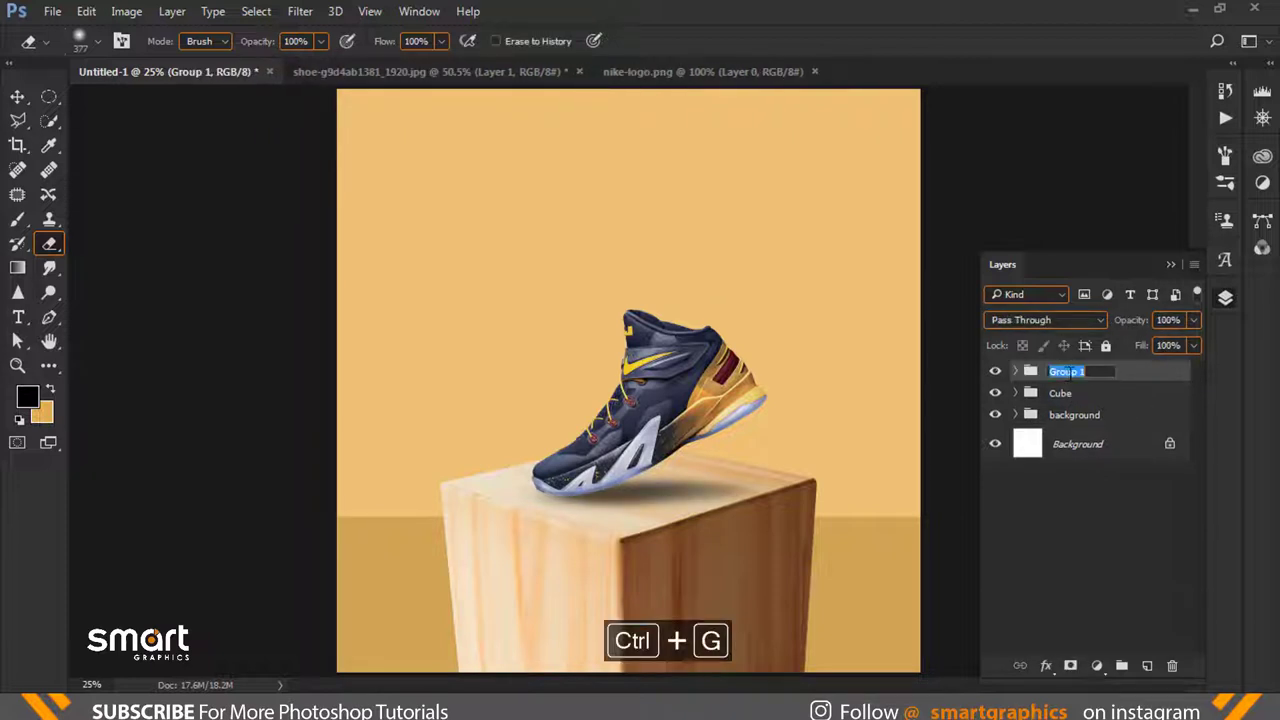
{"action": "type", "text": "how"}
{"action": "key", "text": "Return"}
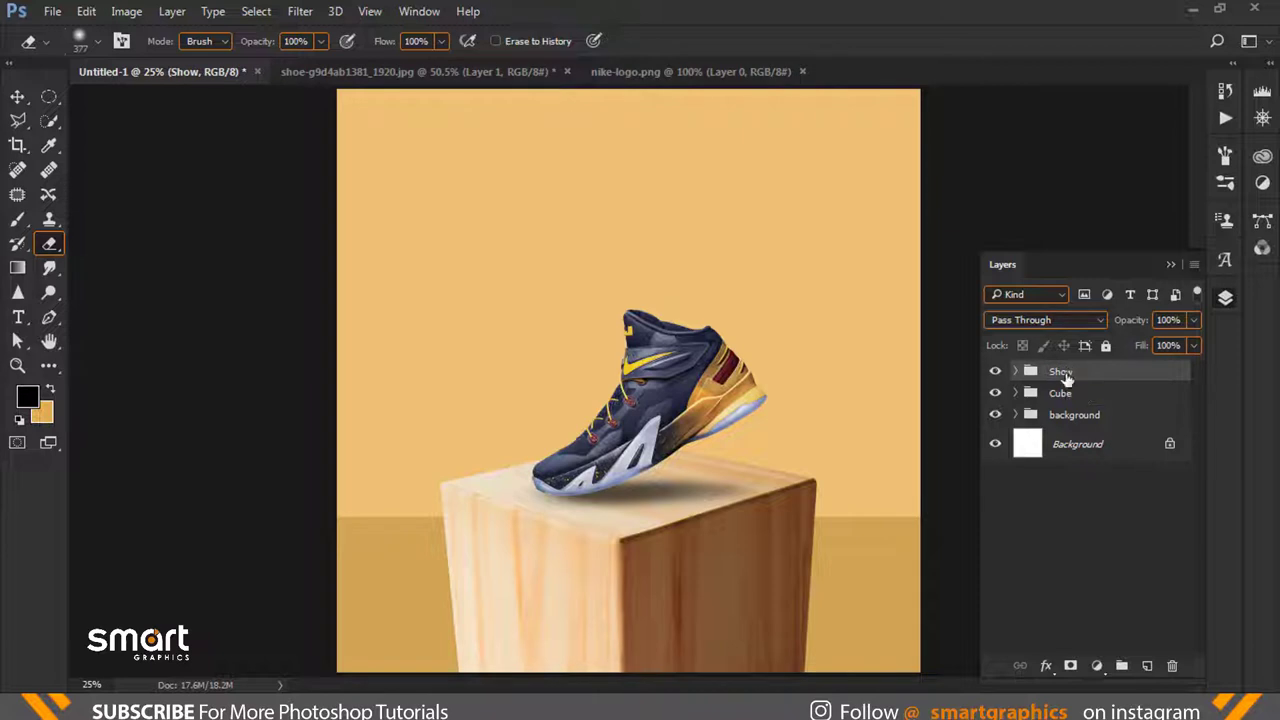
{"action": "double_click", "coordinate": [1063, 373]}
{"action": "key", "text": "Return"}
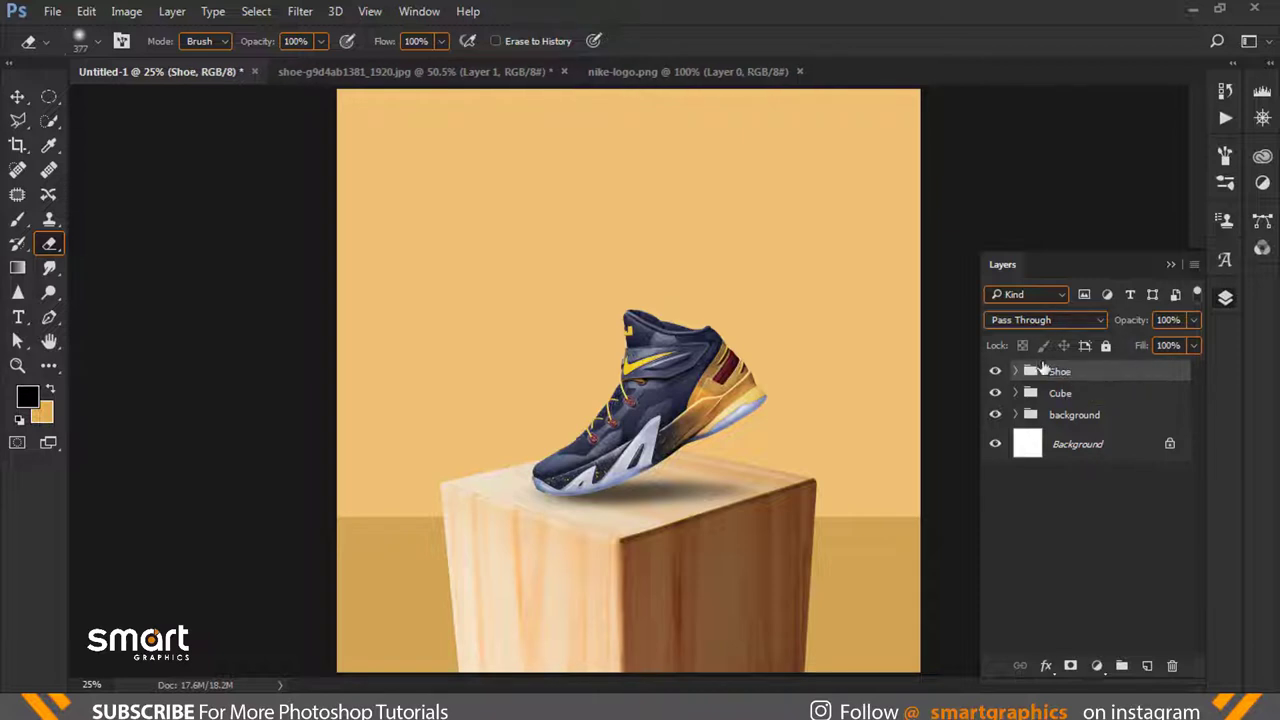
{"action": "left_click", "coordinate": [995, 371]}
{"action": "left_click", "coordinate": [995, 371]}
{"action": "key", "text": "ctrl+minus"}
{"action": "key", "text": "ctrl+plus"}
Expand the background group and add a new empty layer above Rectangle 1.
{"action": "left_click", "coordinate": [1012, 418]}
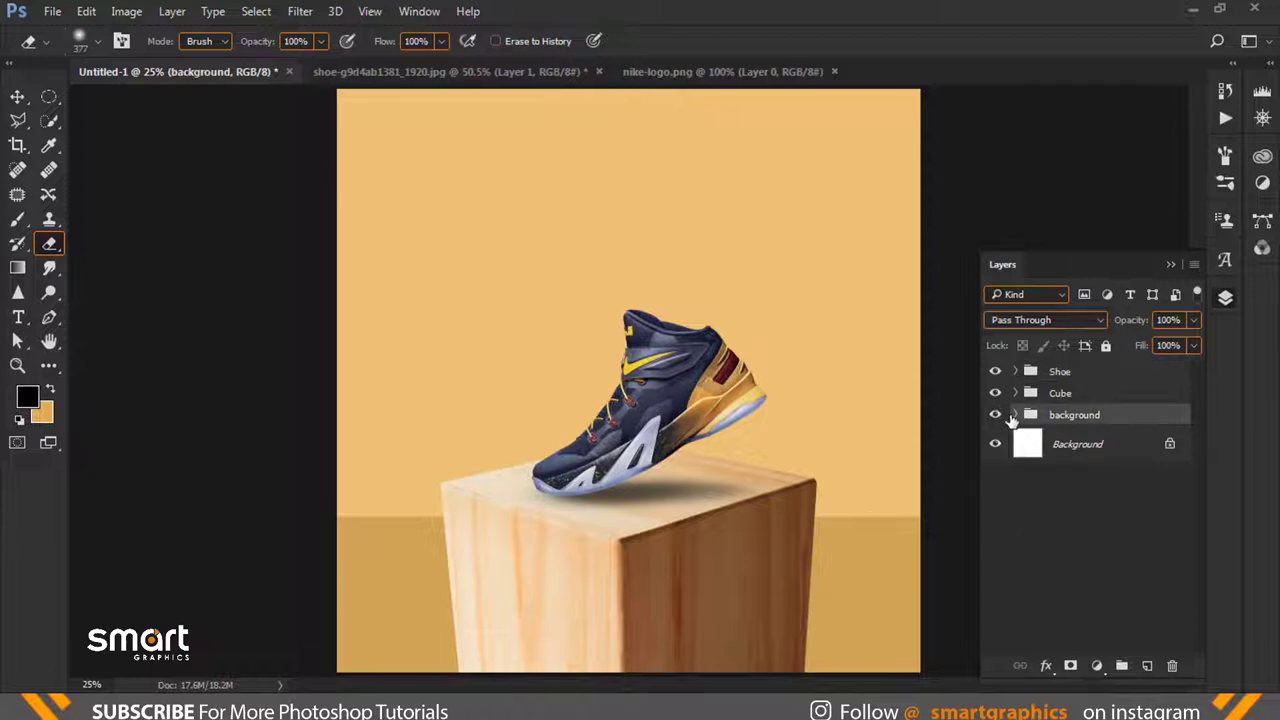
{"action": "left_click", "coordinate": [1015, 414]}
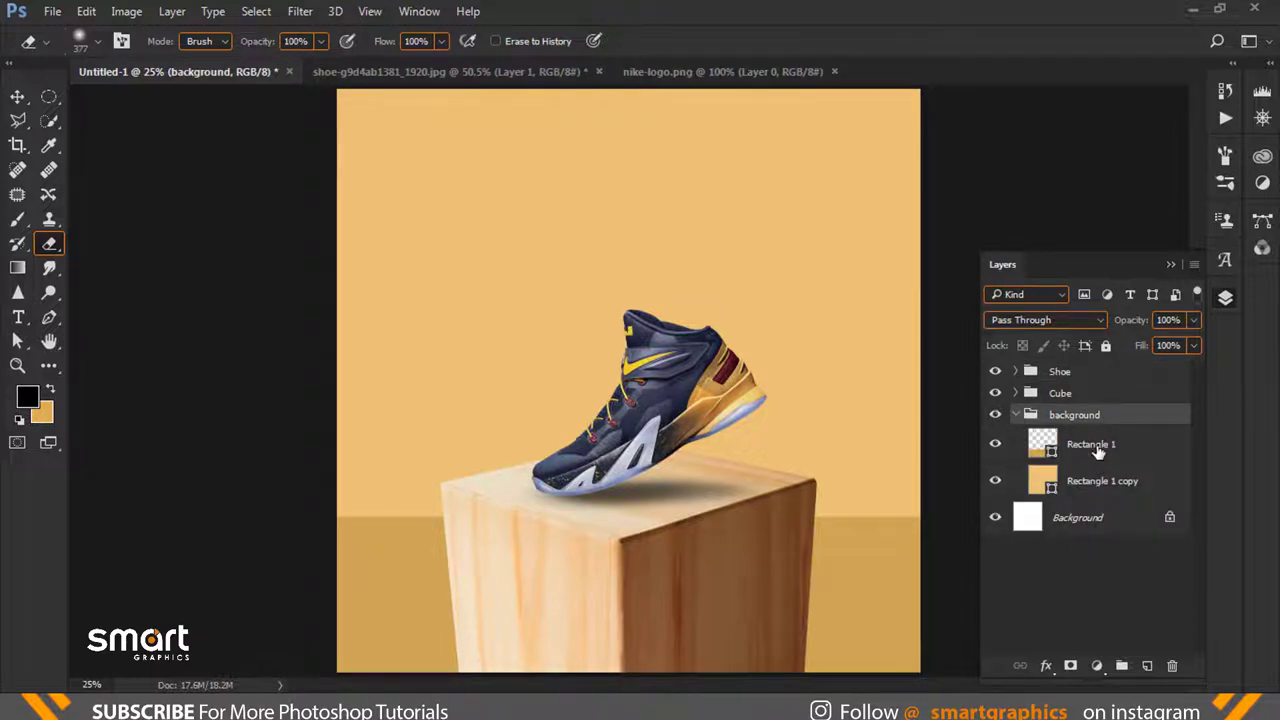
{"action": "left_click", "coordinate": [1097, 452]}
{"action": "left_click", "coordinate": [1147, 665]}
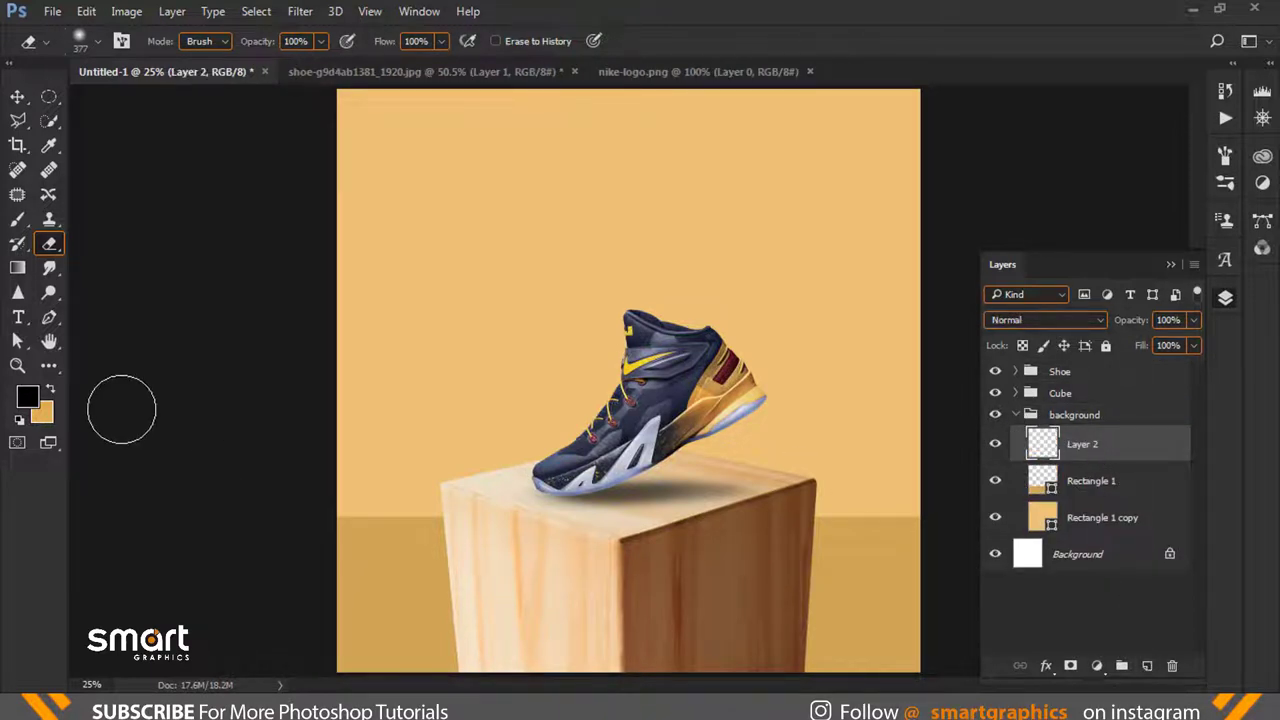
Select the Custom Shape tool with the fingerprint shape.
{"action": "left_click", "coordinate": [51, 367]}
{"action": "left_click", "coordinate": [112, 680]}
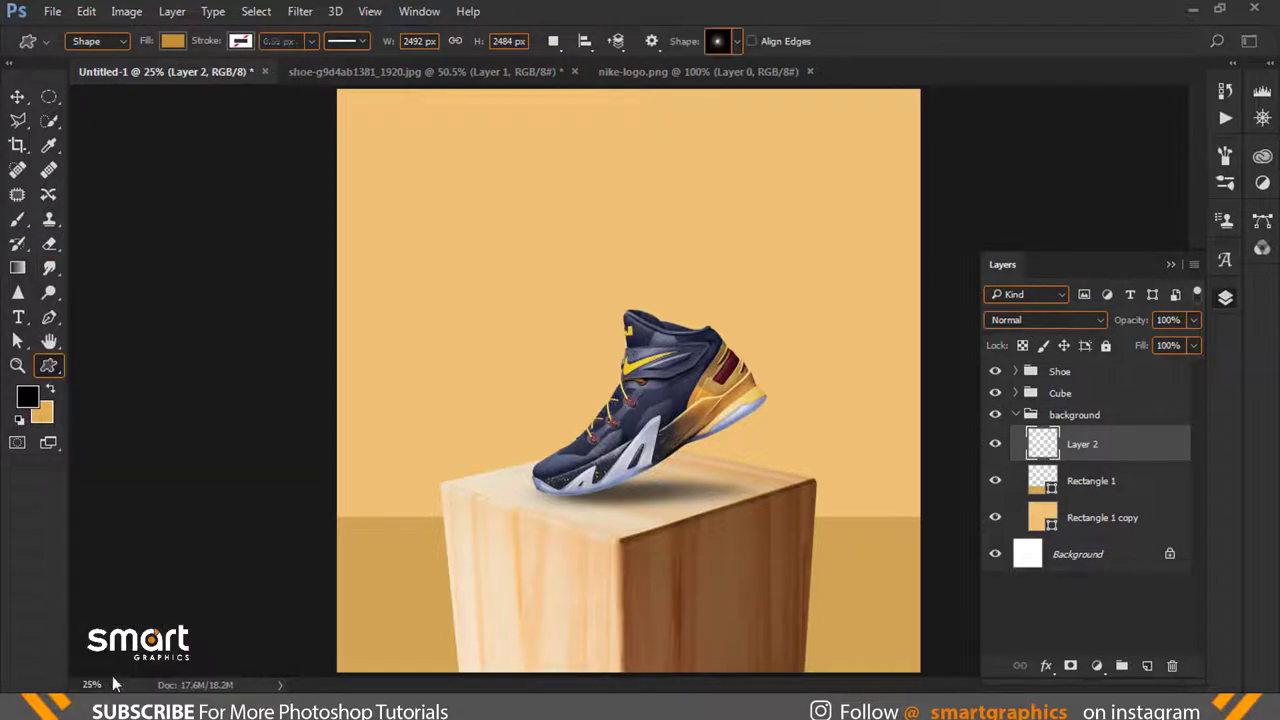
{"action": "left_click", "coordinate": [739, 42]}
{"action": "scroll", "coordinate": [722, 398], "scroll_direction": "down", "scroll_amount": 2}
{"action": "scroll", "coordinate": [722, 398], "scroll_direction": "up", "scroll_amount": 2}
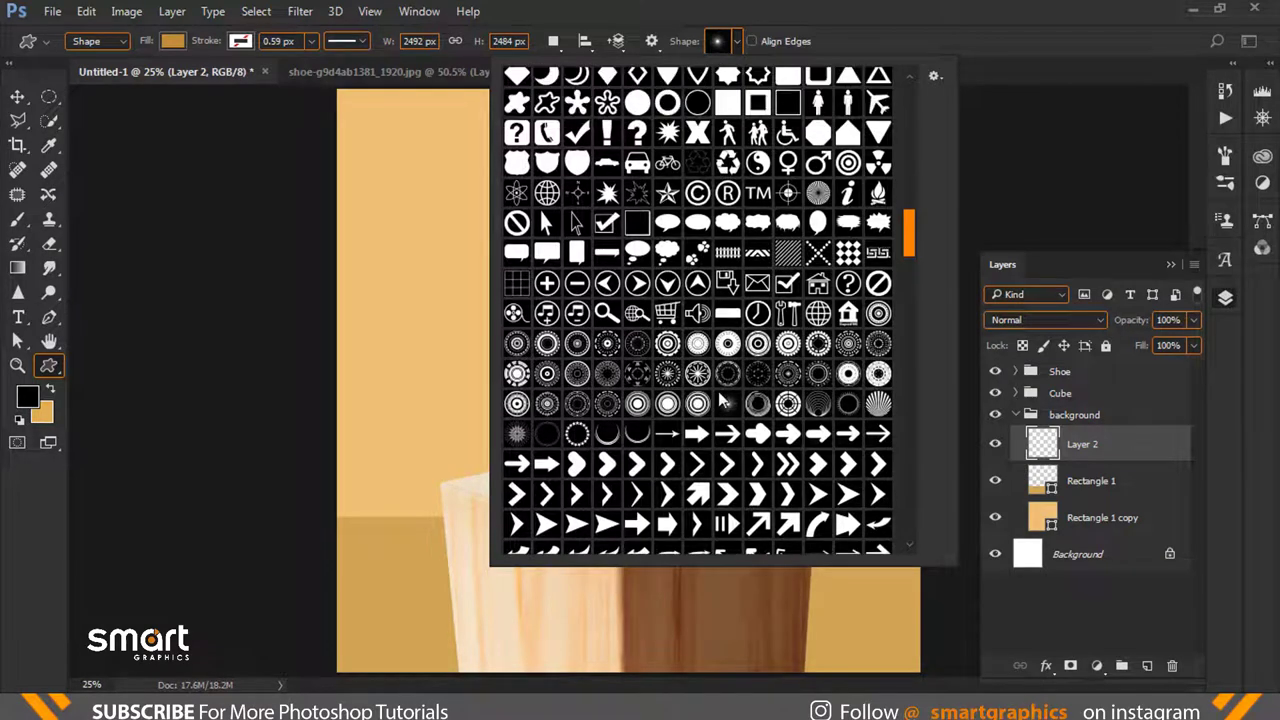
{"action": "scroll", "coordinate": [727, 397], "scroll_direction": "up", "scroll_amount": 1}
{"action": "scroll", "coordinate": [752, 397], "scroll_direction": "down", "scroll_amount": 1}
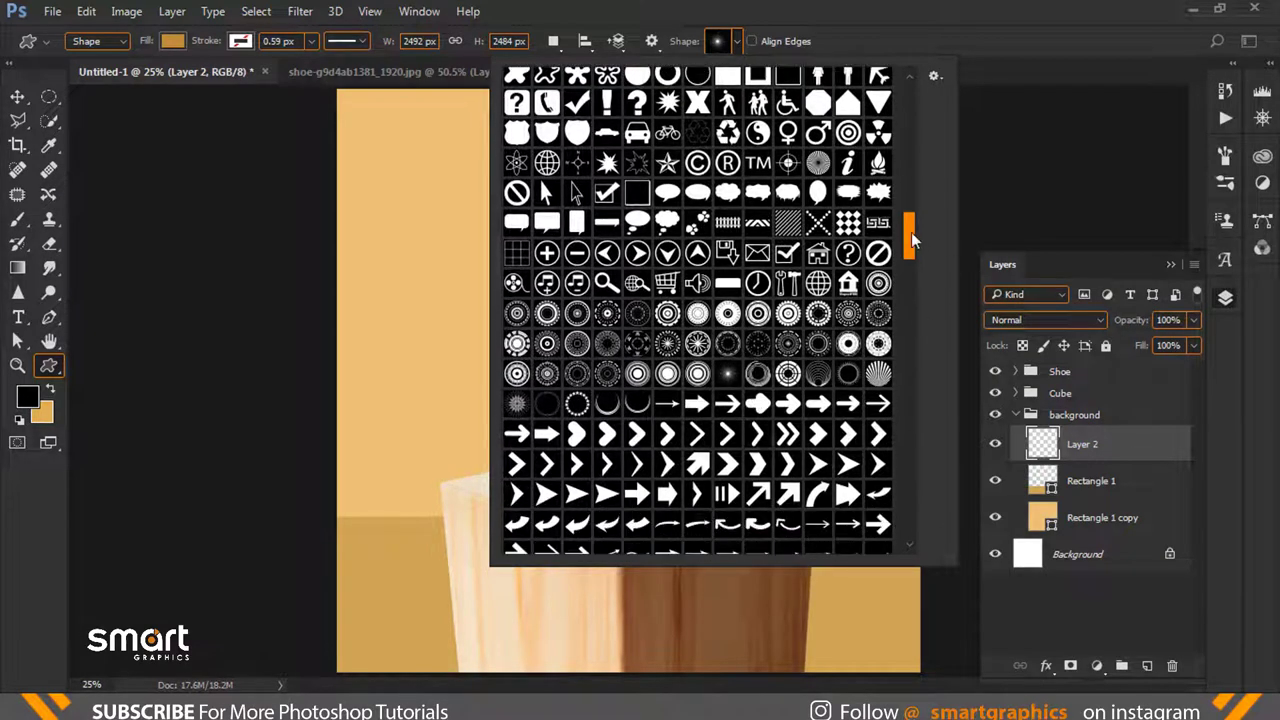
{"action": "left_click_drag", "start_coordinate": [911, 232], "coordinate": [889, 527]}
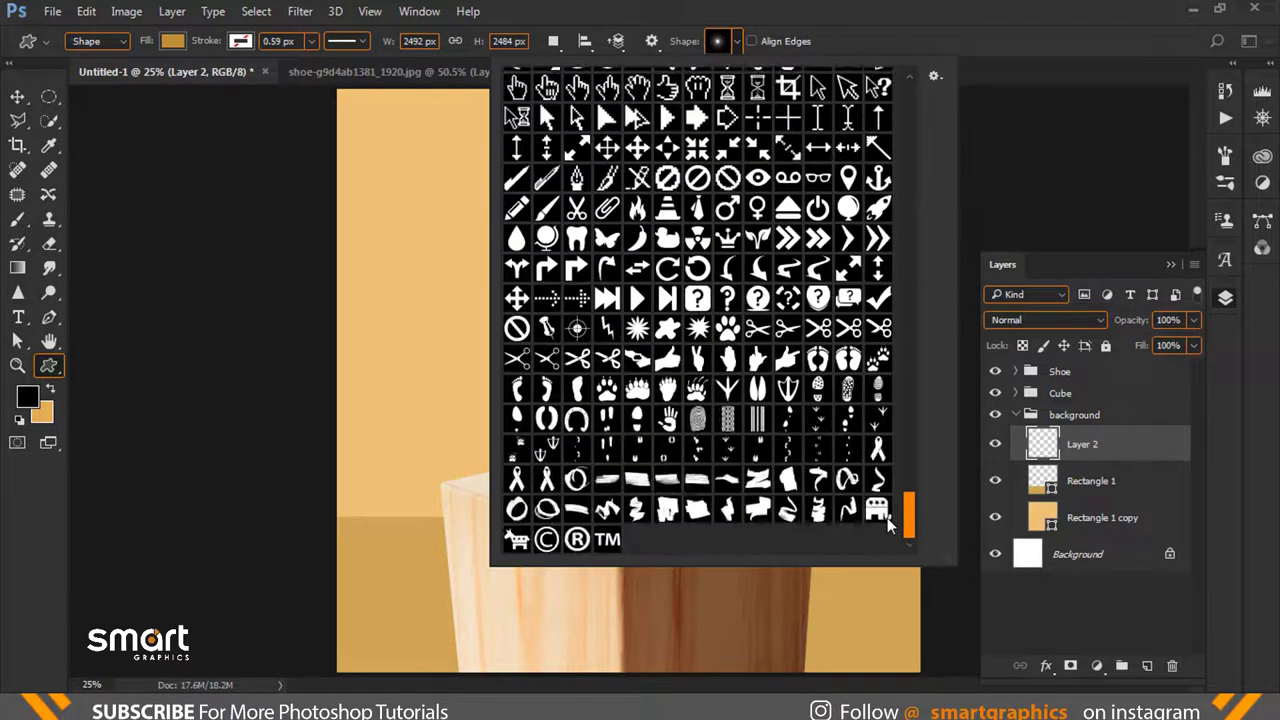
{"action": "double_click", "coordinate": [697, 418]}
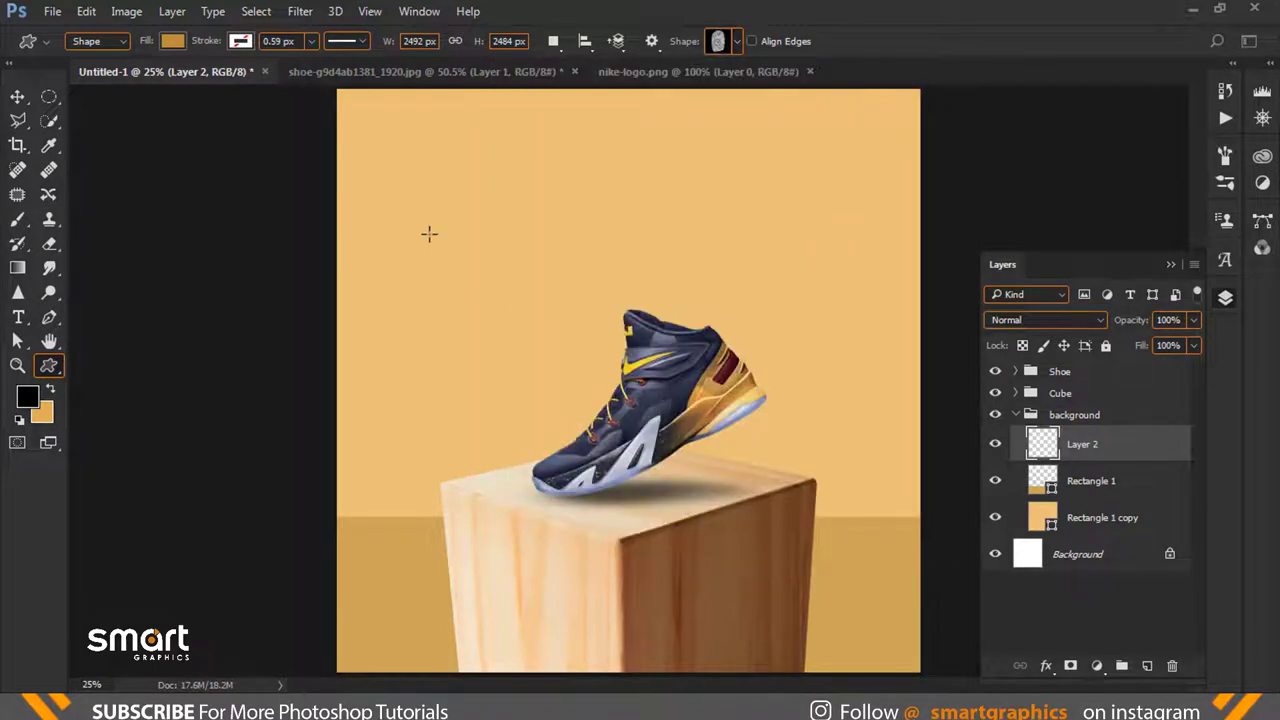
Draw the fingerprint shape, shift it left and rotate it about 74° against the left edge.
{"action": "left_click_drag", "start_coordinate": [429, 233], "coordinate": [594, 410]}
{"action": "left_click", "coordinate": [18, 97]}
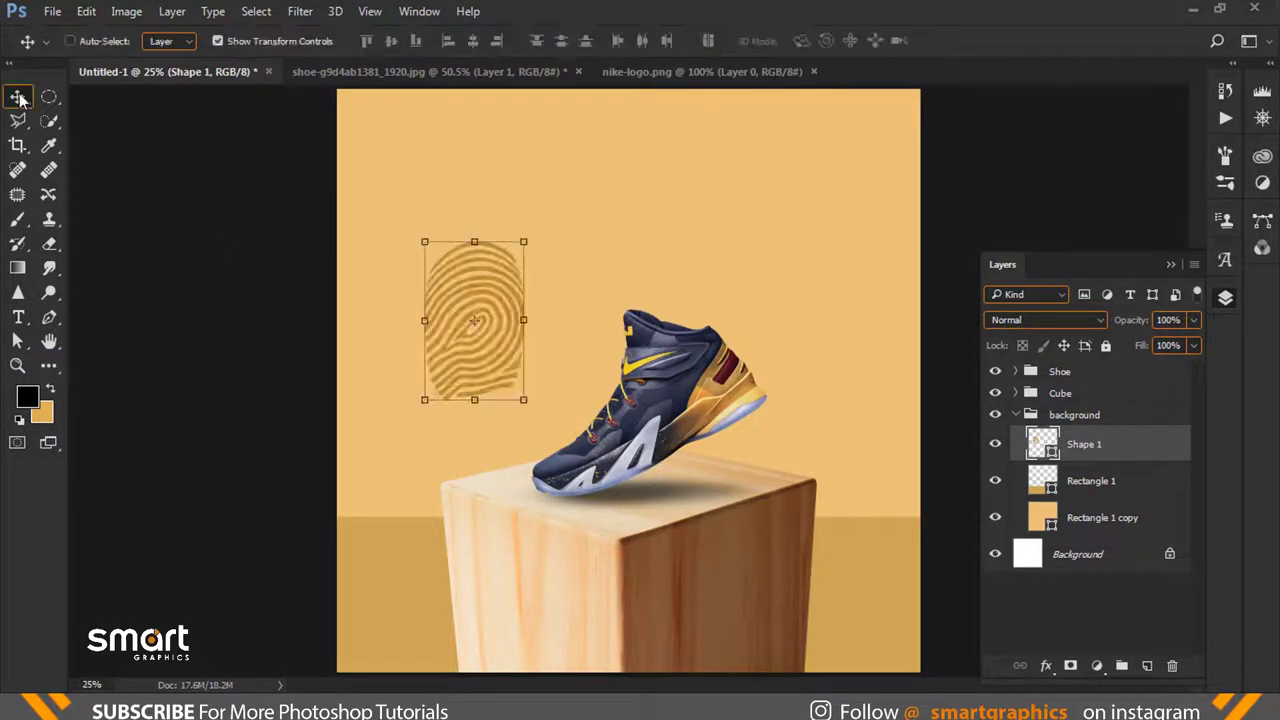
{"action": "left_click_drag", "start_coordinate": [510, 355], "coordinate": [404, 355]}
{"action": "key", "text": "ctrl+t"}
{"action": "mouse_move", "coordinate": [471, 257]}
{"action": "left_mouse_down"}
{"action": "mouse_move", "coordinate": [470, 430]}
{"action": "mouse_move", "coordinate": [410, 410]}
{"action": "left_mouse_up"}
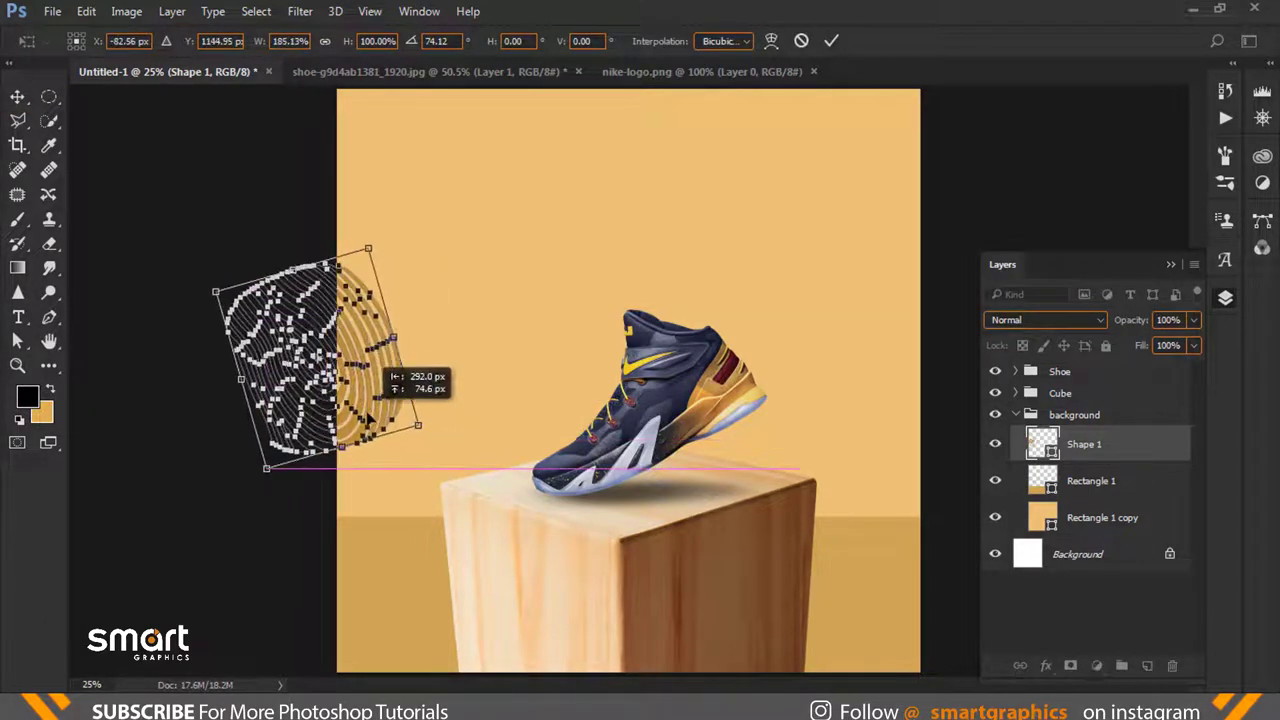
{"action": "key", "text": "Return"}
Set the fingerprint shape's fill colour to white (#ffffff).
{"action": "double_click", "coordinate": [1043, 444]}
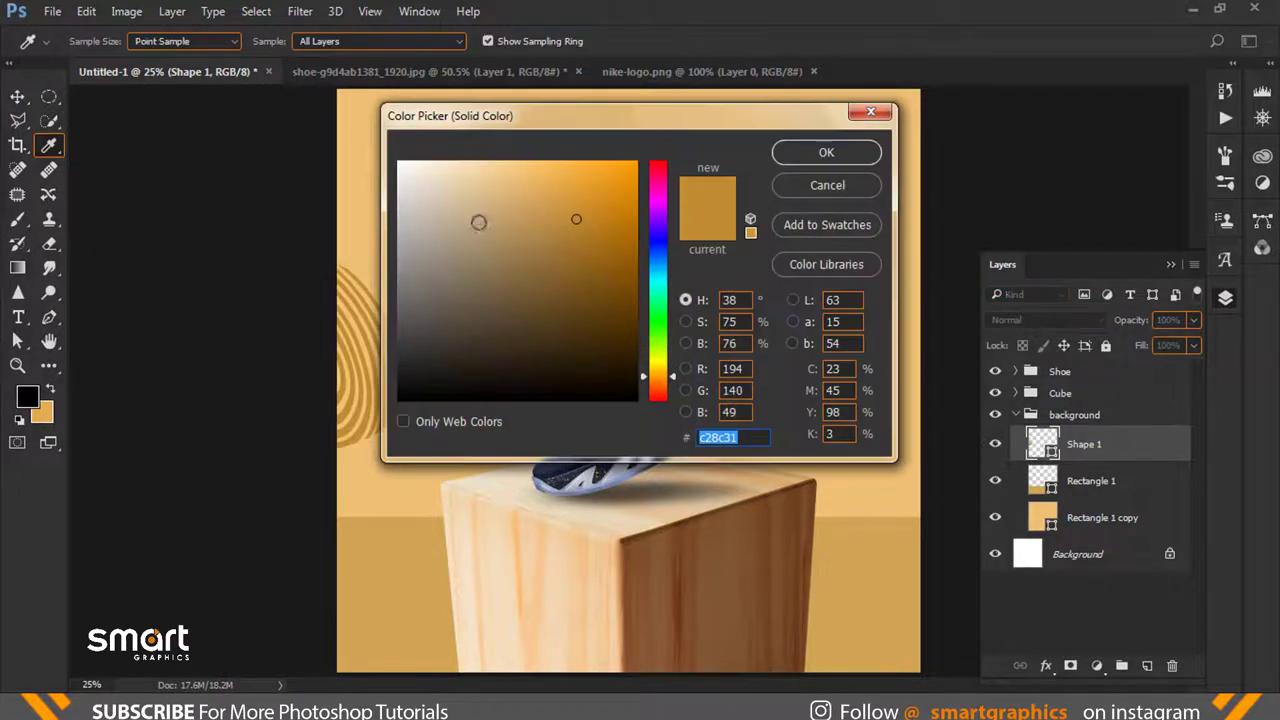
{"action": "left_click", "coordinate": [398, 187]}
{"action": "left_click_drag", "start_coordinate": [398, 187], "coordinate": [398, 161]}
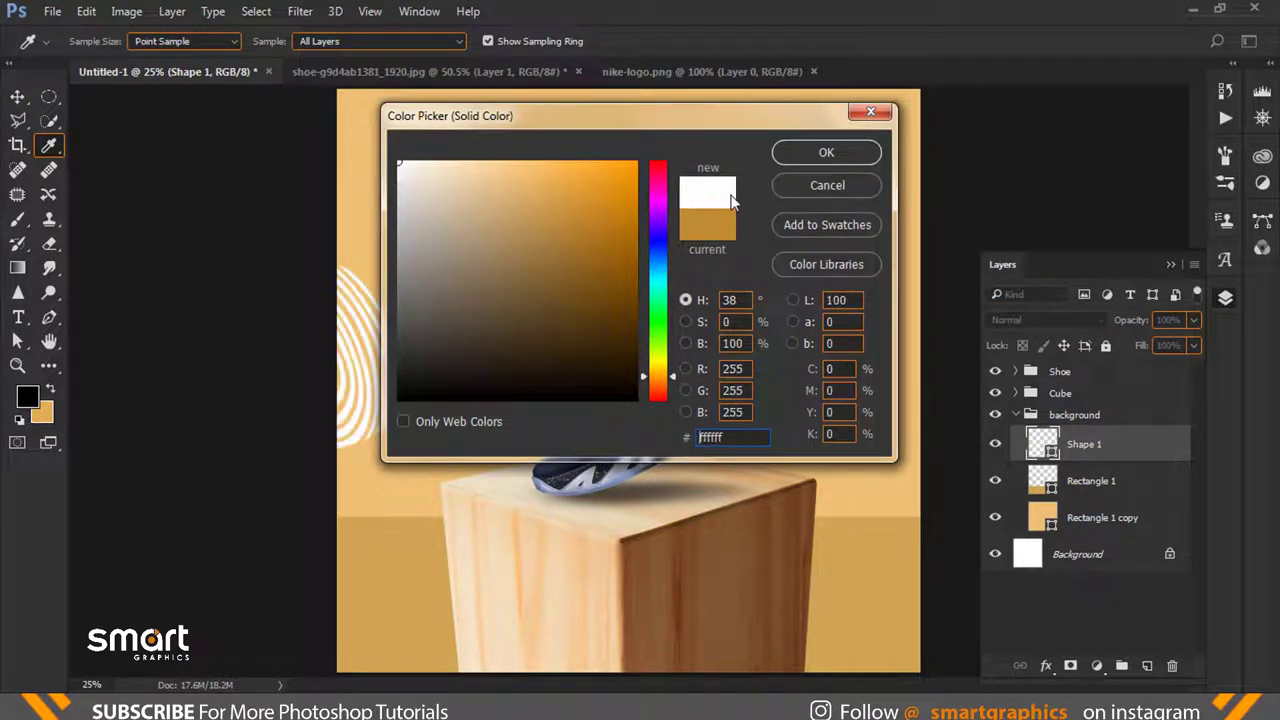
{"action": "left_click", "coordinate": [826, 152]}
{"action": "left_click", "coordinate": [47, 368]}
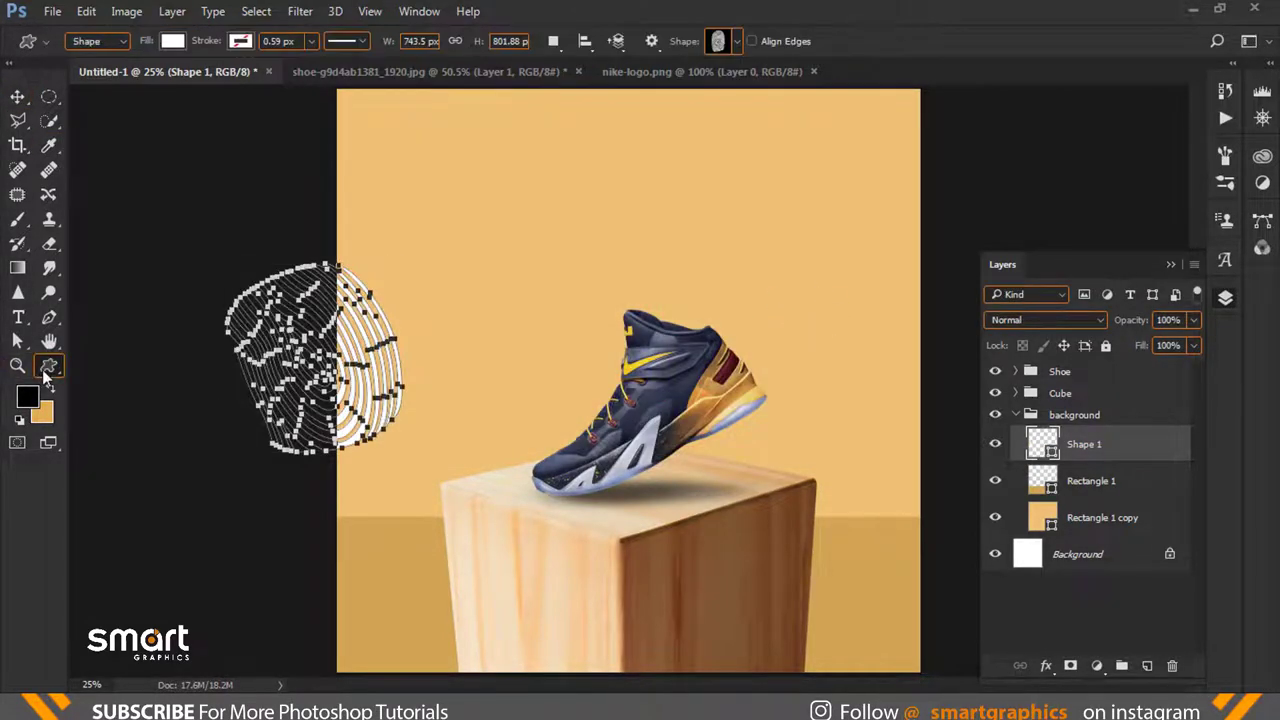
{"action": "right_click", "coordinate": [742, 120]}
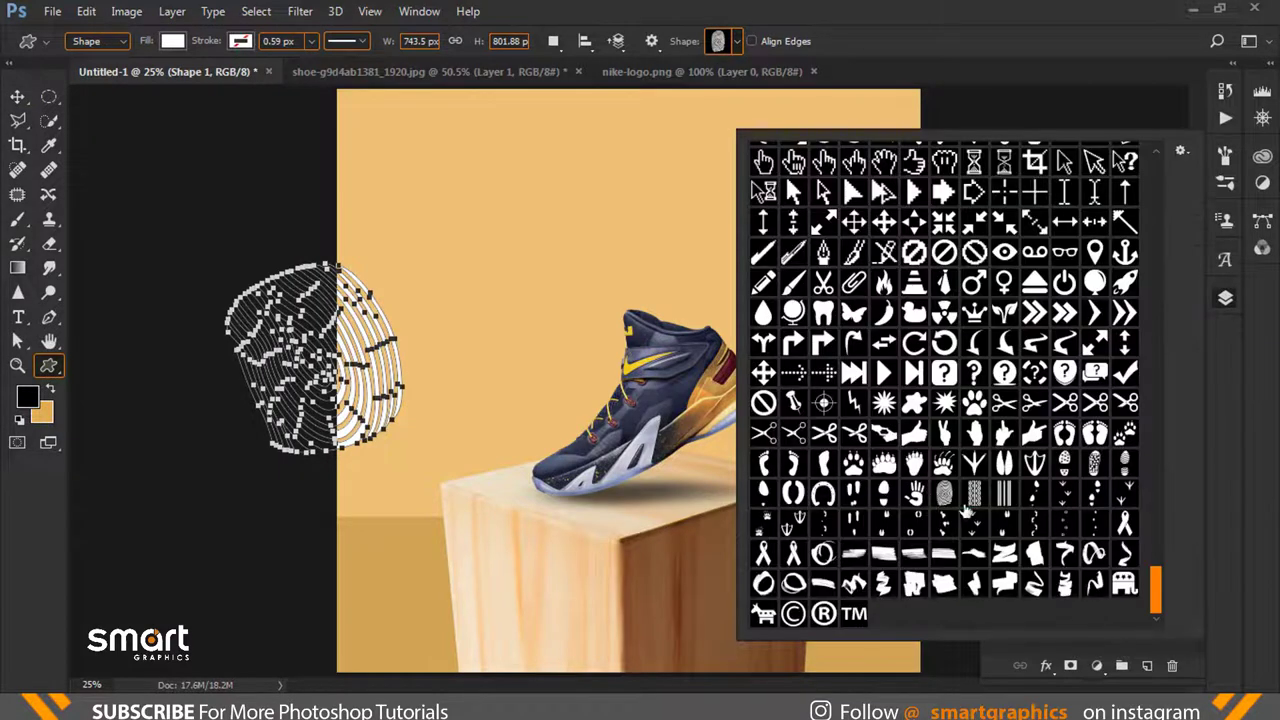
Draw the zigzag stripe shape right of the shoe and shift it right and down.
{"action": "left_click", "coordinate": [966, 502]}
{"action": "key", "text": "Return"}
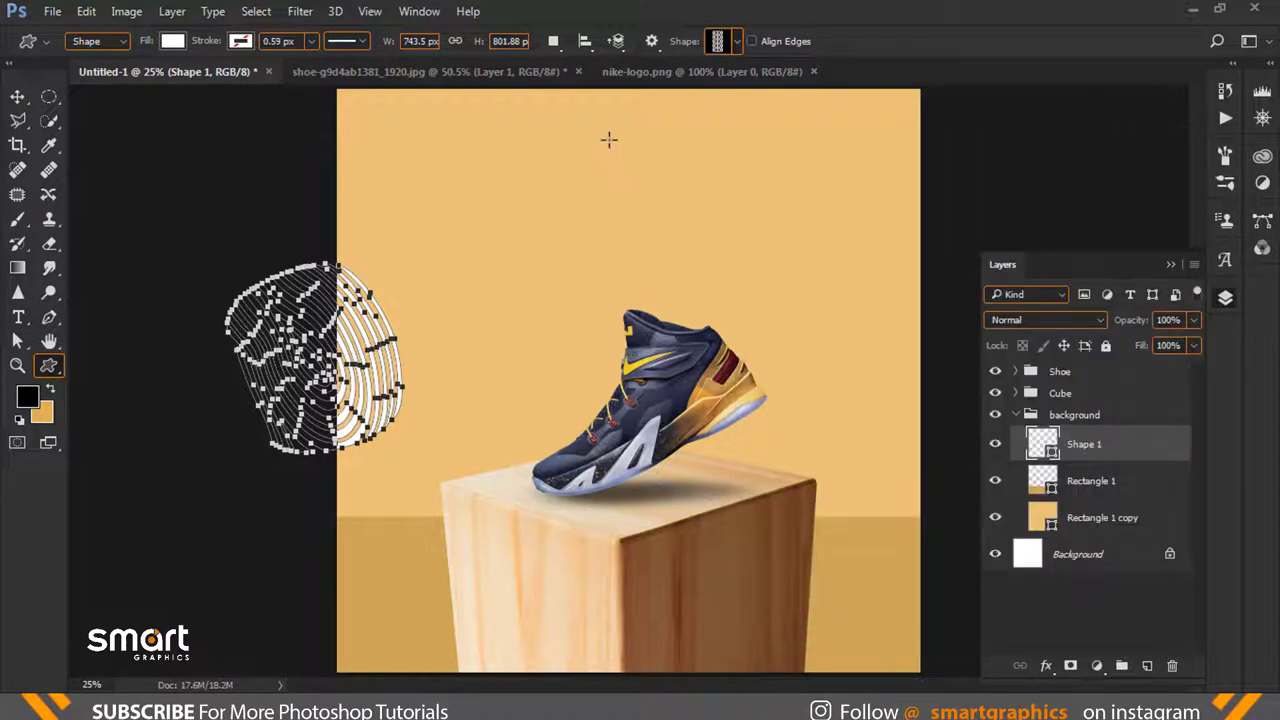
{"action": "mouse_move", "coordinate": [609, 139]}
{"action": "left_mouse_down"}
{"action": "mouse_move", "coordinate": [806, 358]}
{"action": "mouse_move", "coordinate": [858, 393]}
{"action": "left_mouse_up"}
{"action": "key", "text": "v"}
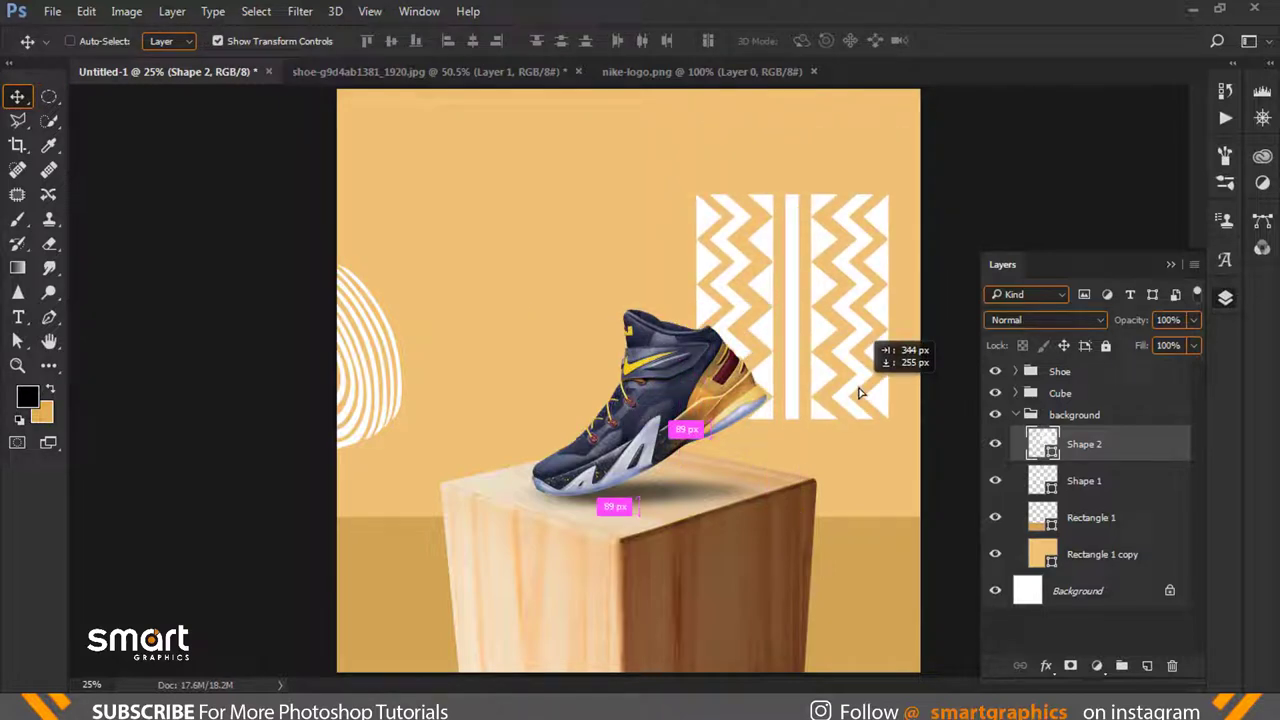
{"action": "key", "text": "ctrl+t"}
{"action": "left_click_drag", "start_coordinate": [914, 449], "coordinate": [929, 323]}
Rotate the zigzag shape about -45°, then draw a large circular ring shape at top left.
{"action": "mouse_move", "coordinate": [810, 366]}
{"action": "left_mouse_down"}
{"action": "mouse_move", "coordinate": [880, 445]}
{"action": "mouse_move", "coordinate": [900, 443]}
{"action": "left_mouse_up"}
{"action": "key", "text": "Return"}
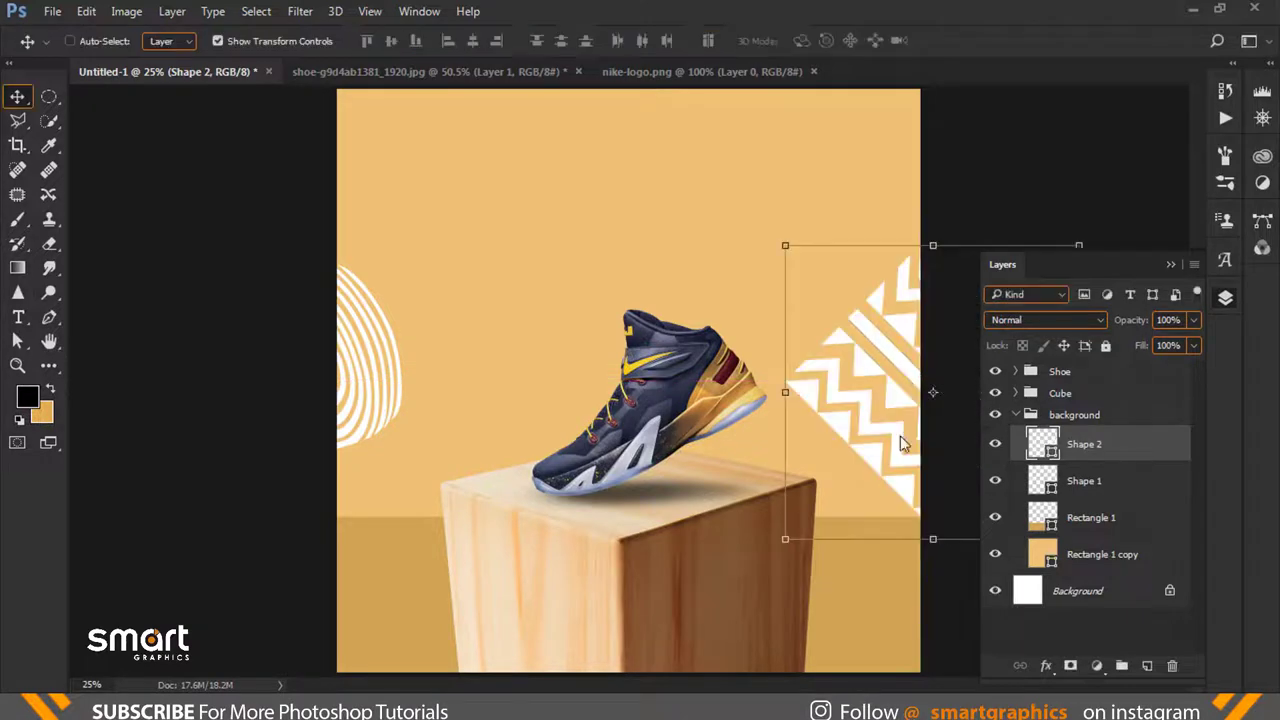
{"action": "key", "text": "u"}
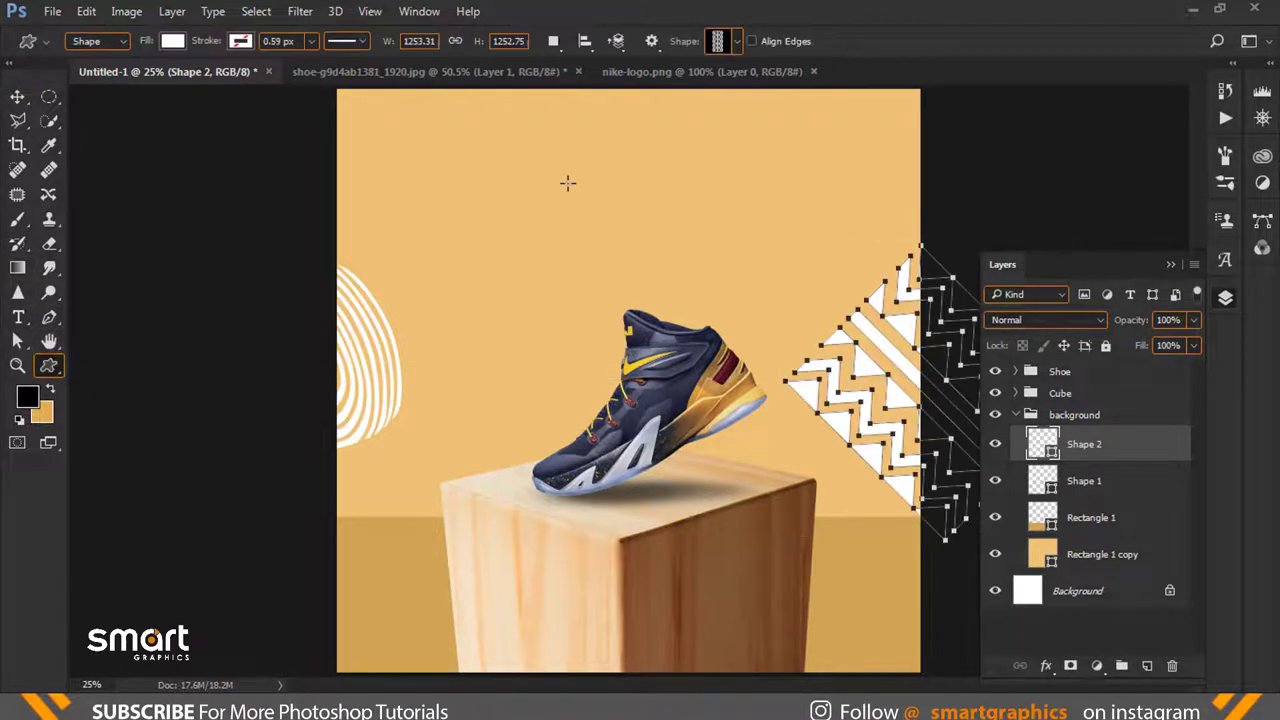
{"action": "right_click", "coordinate": [630, 147]}
{"action": "scroll", "coordinate": [783, 494], "scroll_direction": "up", "scroll_amount": 3}
{"action": "scroll", "coordinate": [780, 470], "scroll_direction": "up", "scroll_amount": 2}
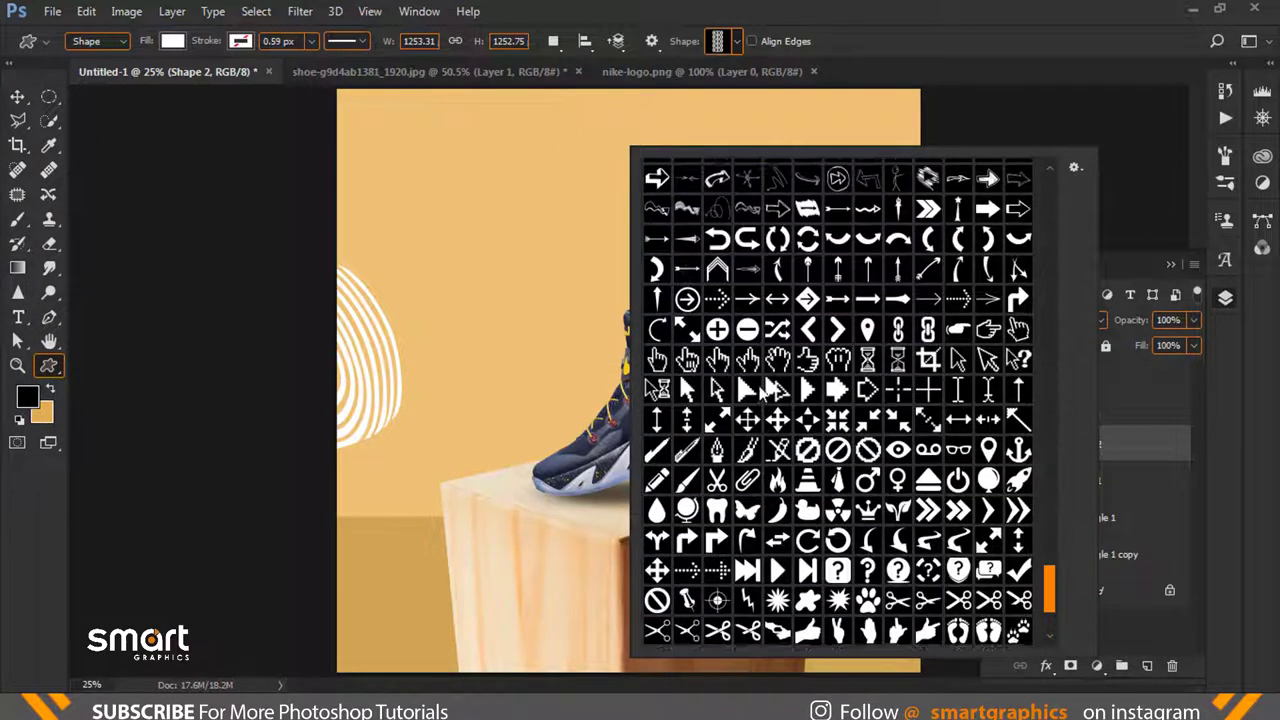
{"action": "scroll", "coordinate": [775, 430], "scroll_direction": "up", "scroll_amount": 2}
{"action": "scroll", "coordinate": [790, 455], "scroll_direction": "up", "scroll_amount": 4}
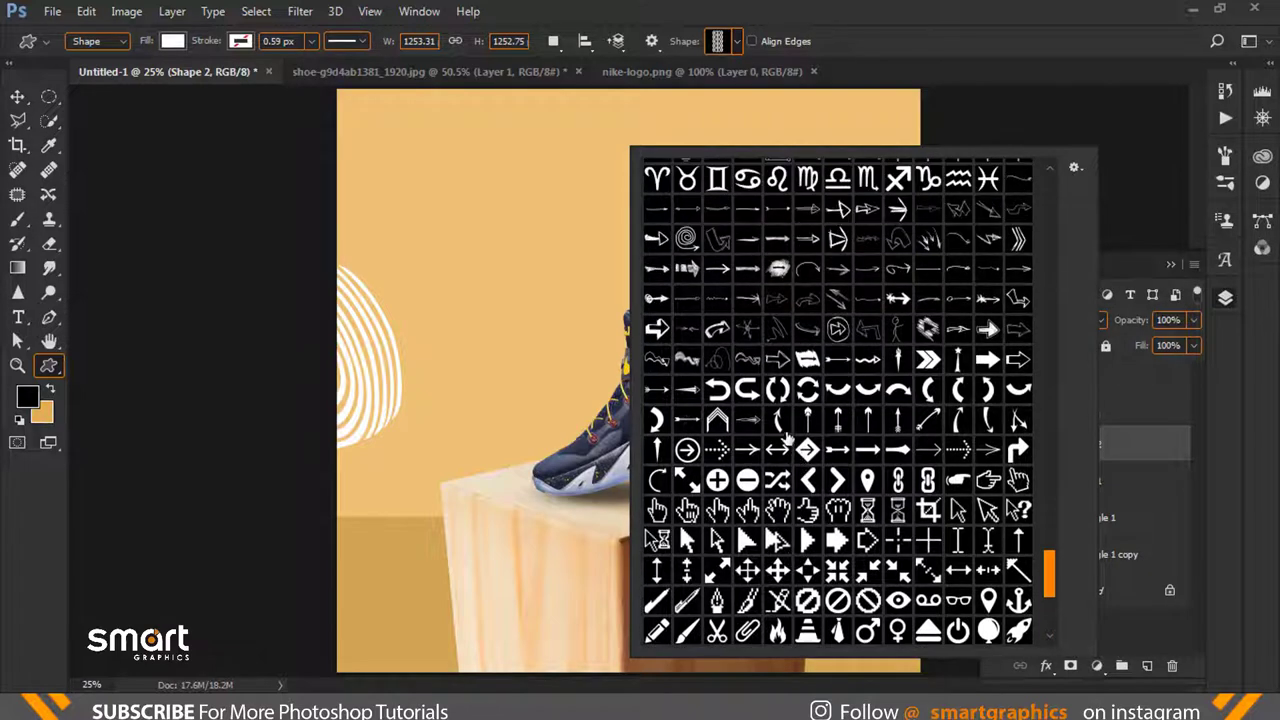
{"action": "scroll", "coordinate": [785, 435], "scroll_direction": "up", "scroll_amount": 6}
{"action": "scroll", "coordinate": [782, 410], "scroll_direction": "up", "scroll_amount": 5}
{"action": "scroll", "coordinate": [782, 408], "scroll_direction": "up", "scroll_amount": 5}
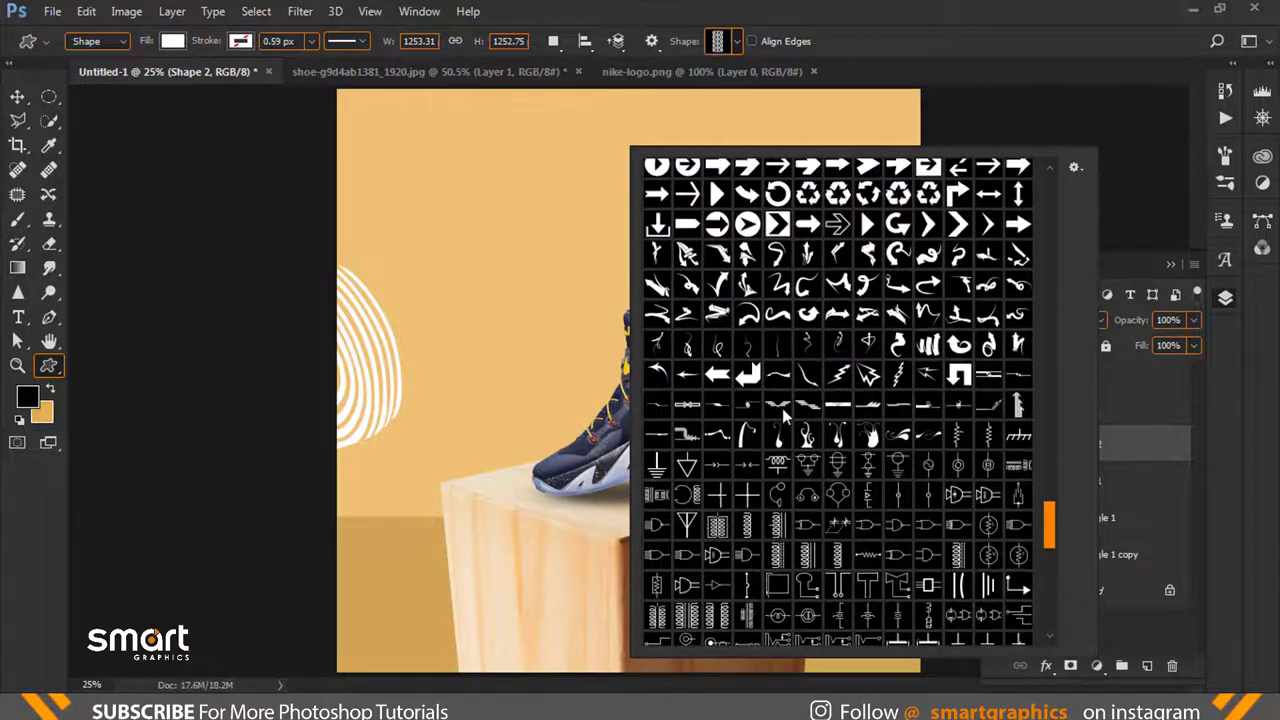
{"action": "scroll", "coordinate": [790, 408], "scroll_direction": "up", "scroll_amount": 5}
{"action": "scroll", "coordinate": [797, 407], "scroll_direction": "up", "scroll_amount": 3}
{"action": "scroll", "coordinate": [797, 407], "scroll_direction": "up", "scroll_amount": 2}
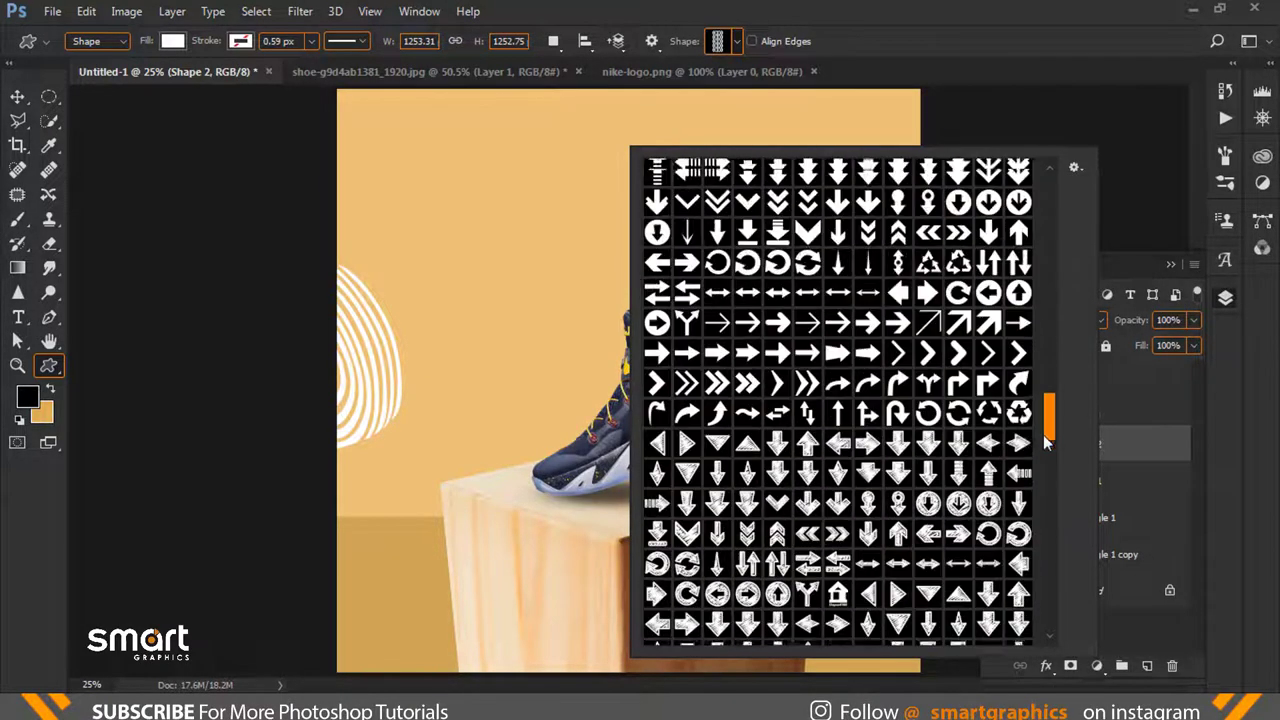
{"action": "left_click_drag", "start_coordinate": [1048, 495], "coordinate": [1046, 343]}
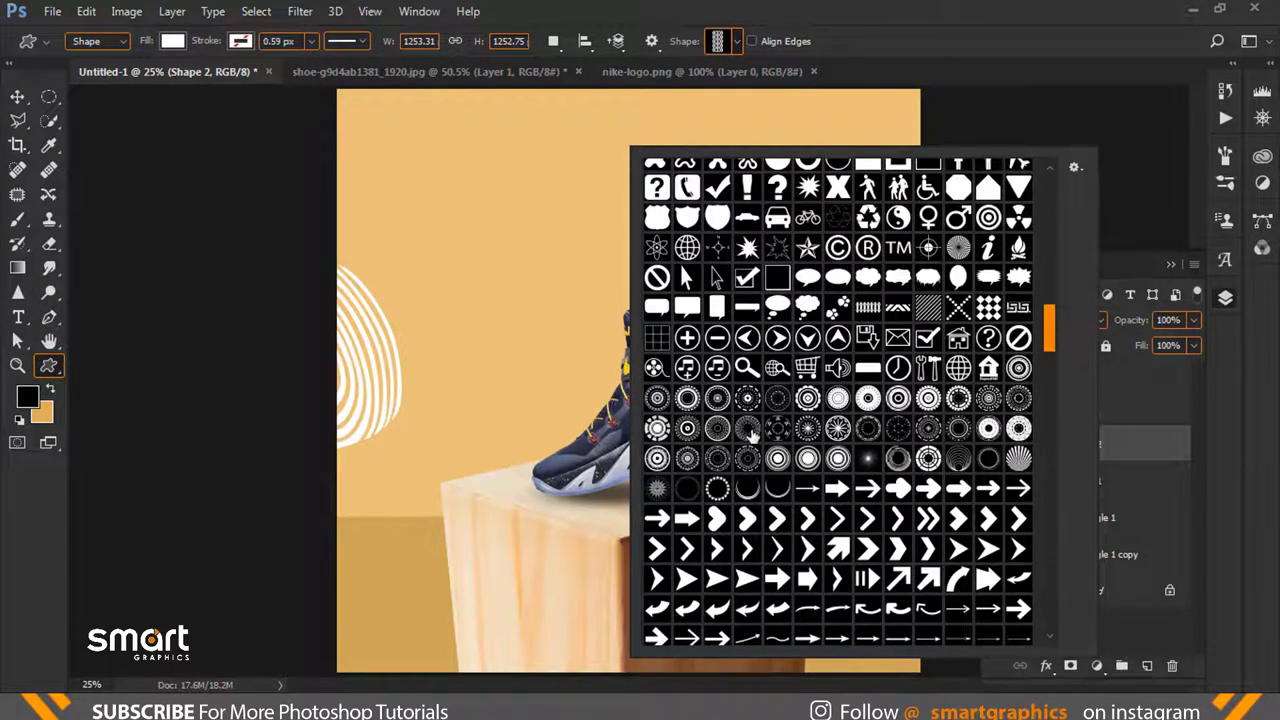
{"action": "double_click", "coordinate": [839, 401]}
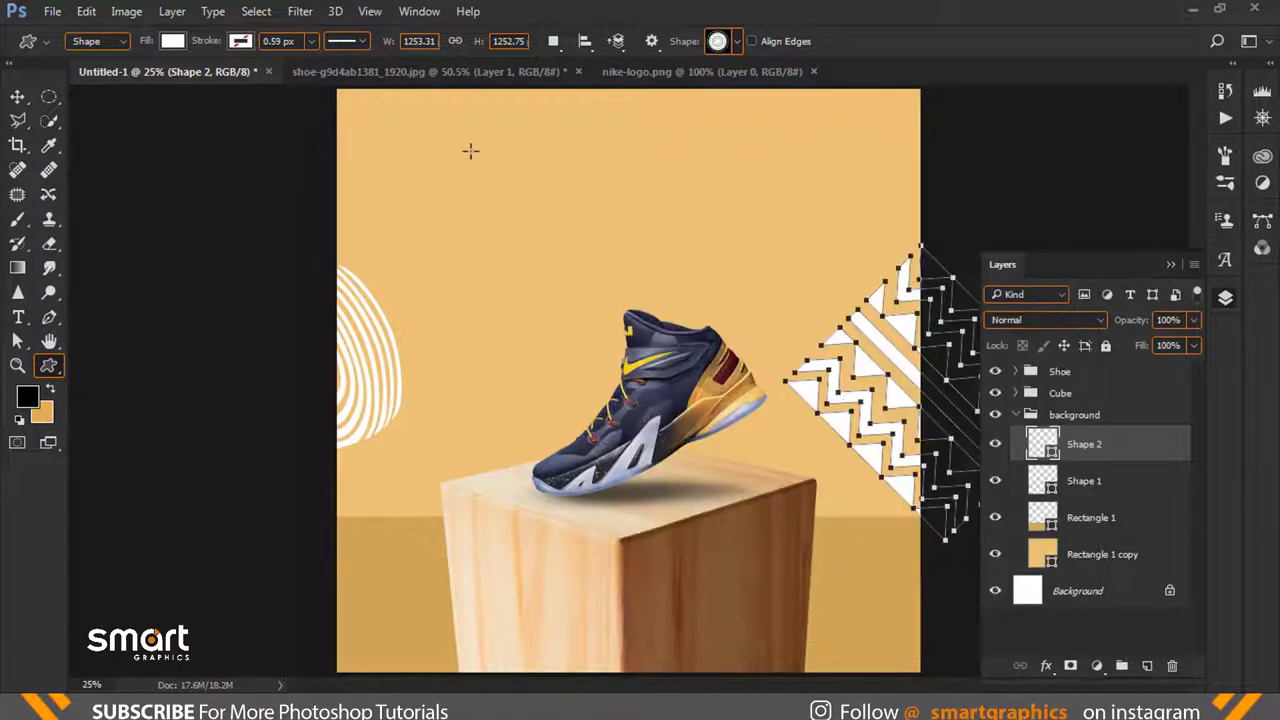
{"action": "left_click_drag", "start_coordinate": [404, 120], "coordinate": [644, 358]}
{"action": "key", "text": "v"}
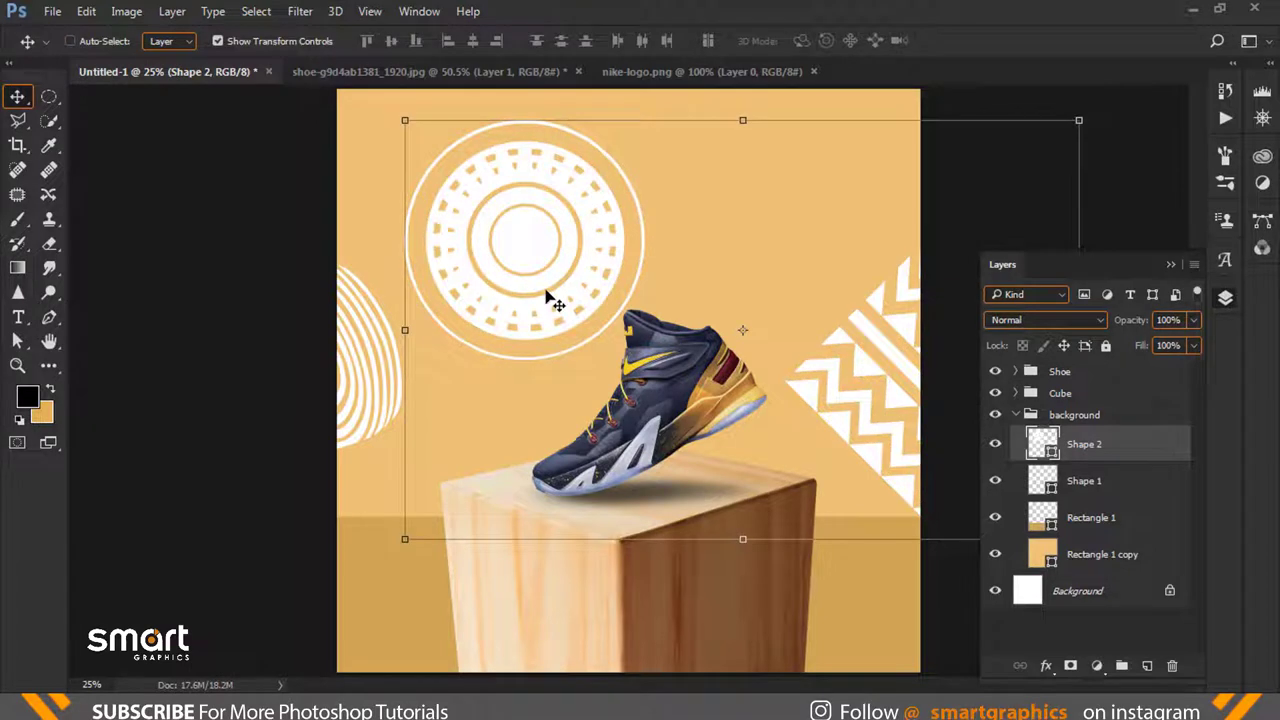
{"action": "left_click_drag", "start_coordinate": [555, 300], "coordinate": [574, 309]}
Add a layer above Rectangle 1, draw a white circular ornament and move it behind the shoe.
{"action": "left_click", "coordinate": [1100, 517]}
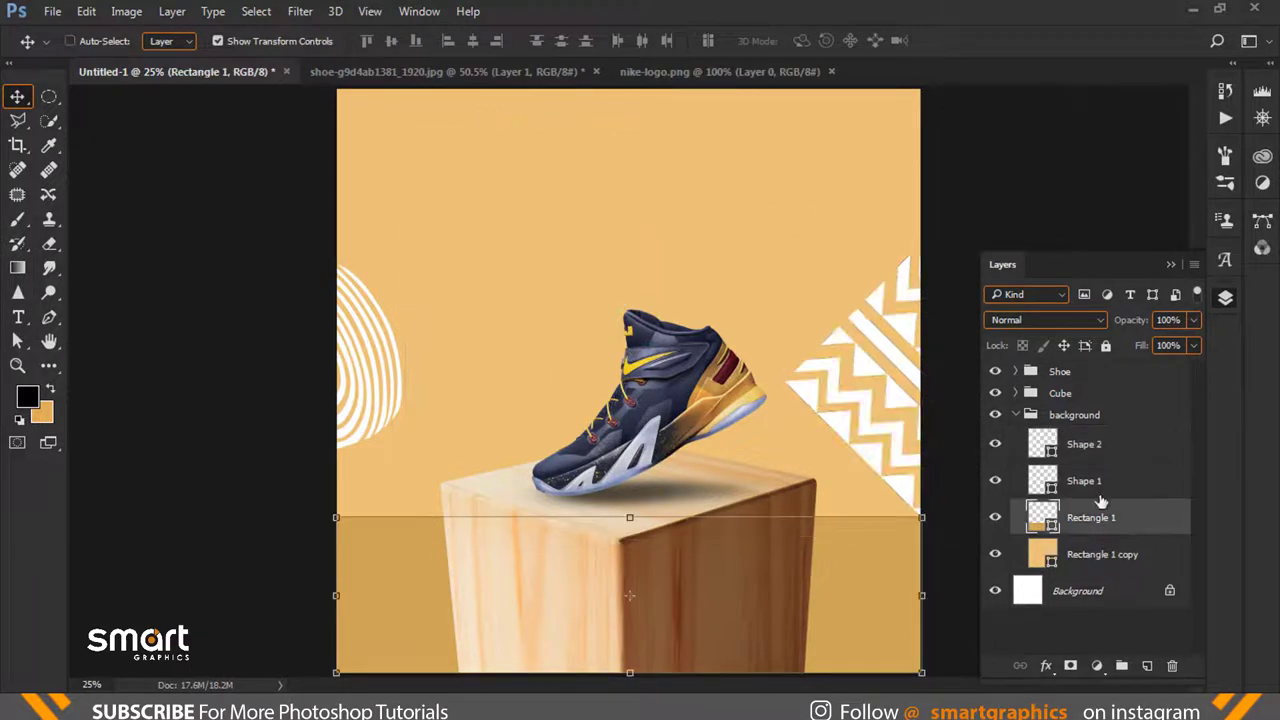
{"action": "left_click", "coordinate": [1145, 666]}
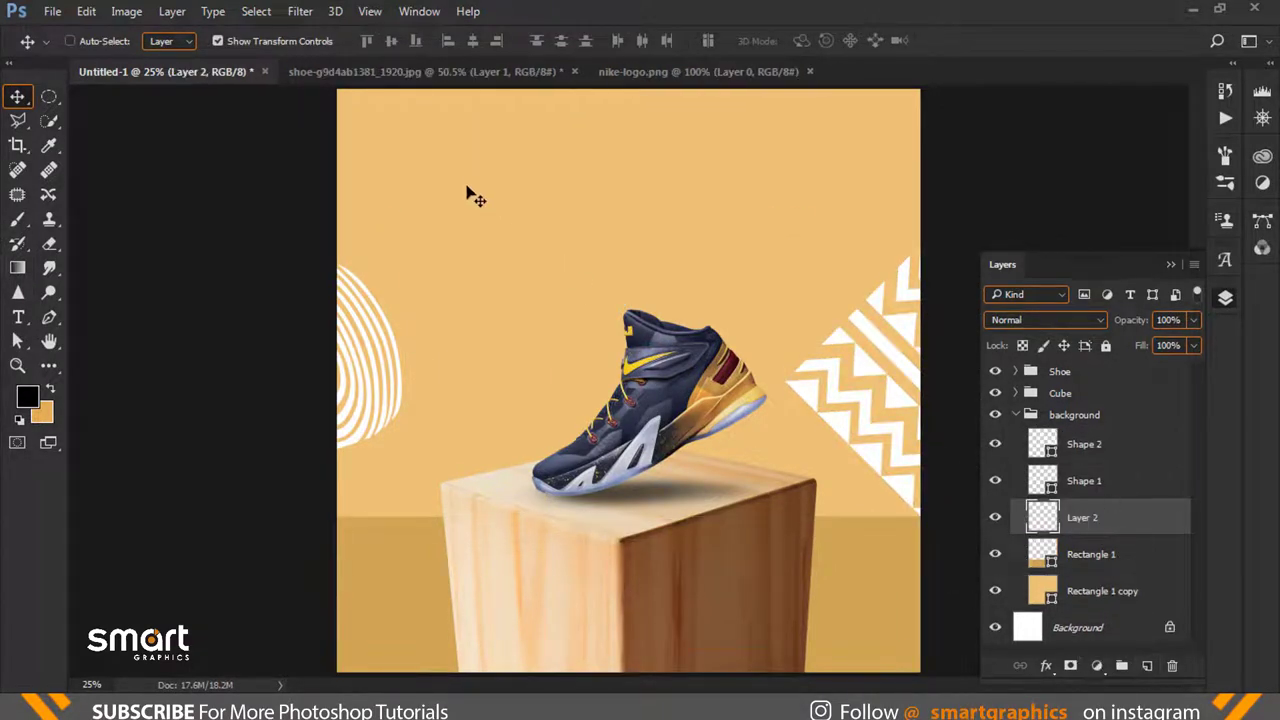
{"action": "left_click", "coordinate": [51, 365]}
{"action": "left_click_drag", "start_coordinate": [410, 163], "coordinate": [670, 422]}
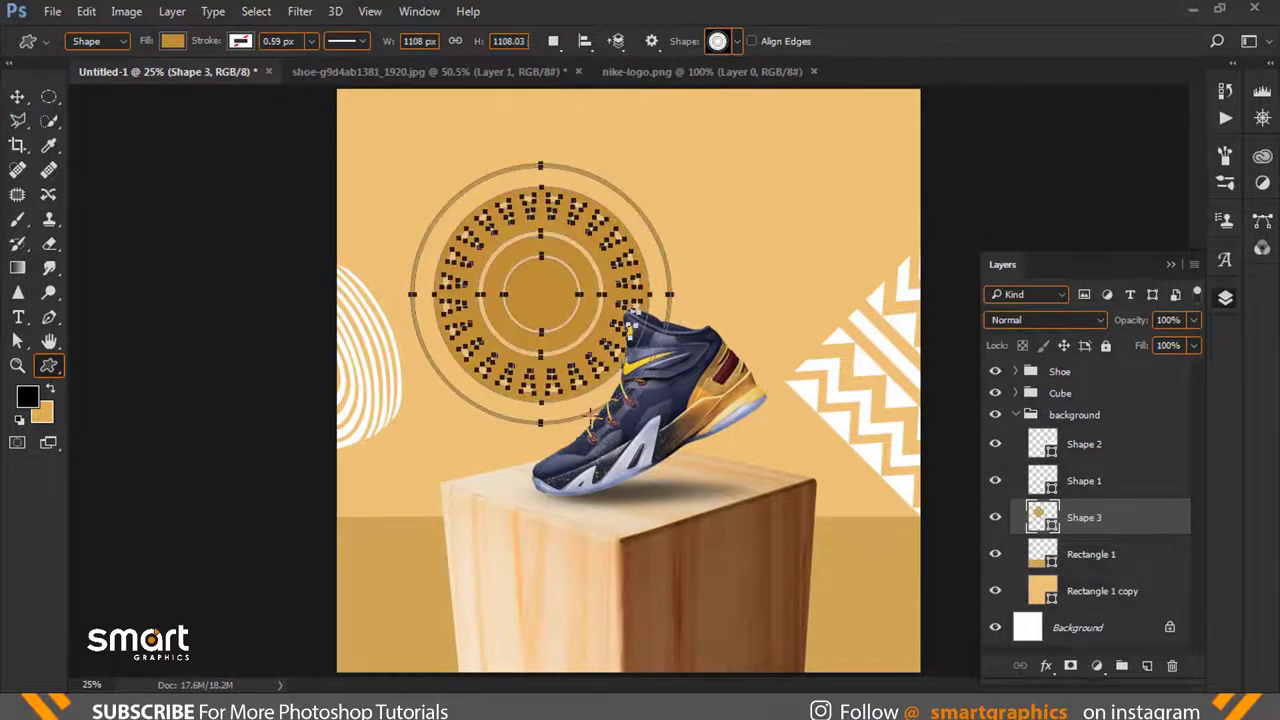
{"action": "double_click", "coordinate": [1042, 517]}
{"action": "left_click", "coordinate": [402, 158]}
{"action": "left_click", "coordinate": [826, 151]}
{"action": "key", "text": "v"}
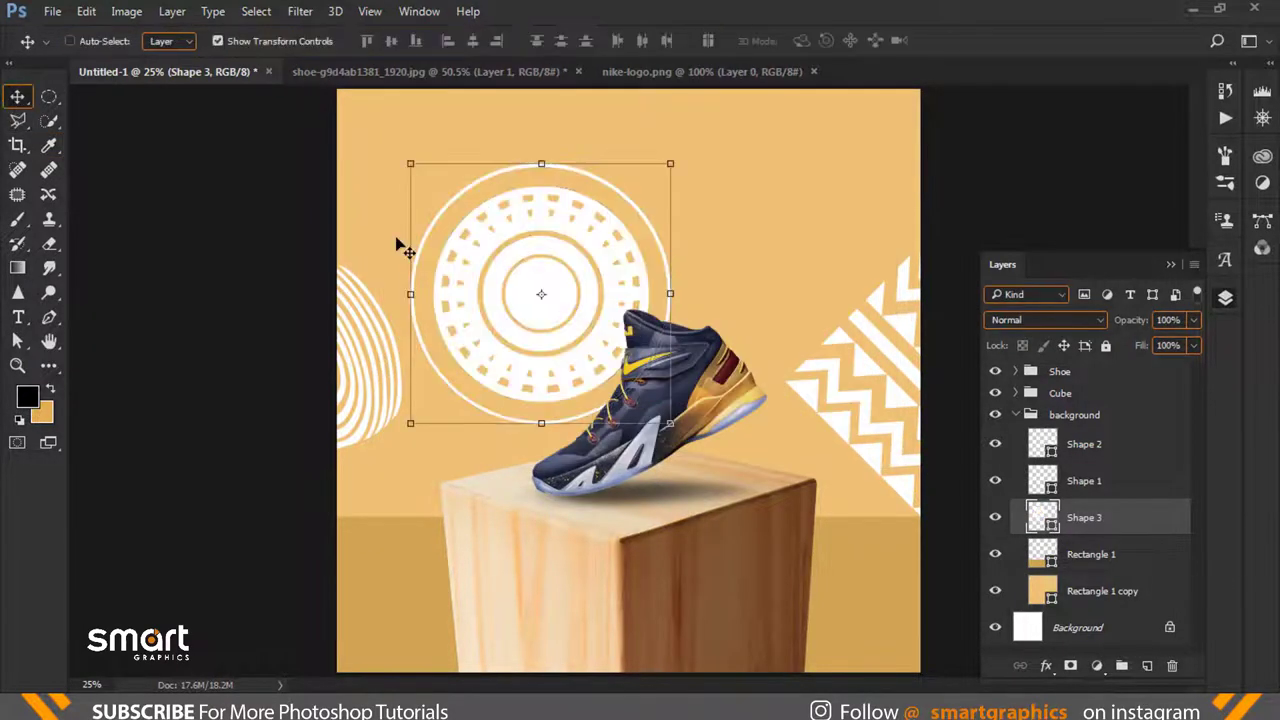
{"action": "mouse_move", "coordinate": [590, 391]}
{"action": "left_mouse_down"}
{"action": "mouse_move", "coordinate": [621, 377]}
{"action": "mouse_move", "coordinate": [633, 386]}
{"action": "left_mouse_up"}
{"action": "left_click", "coordinate": [1088, 455]}
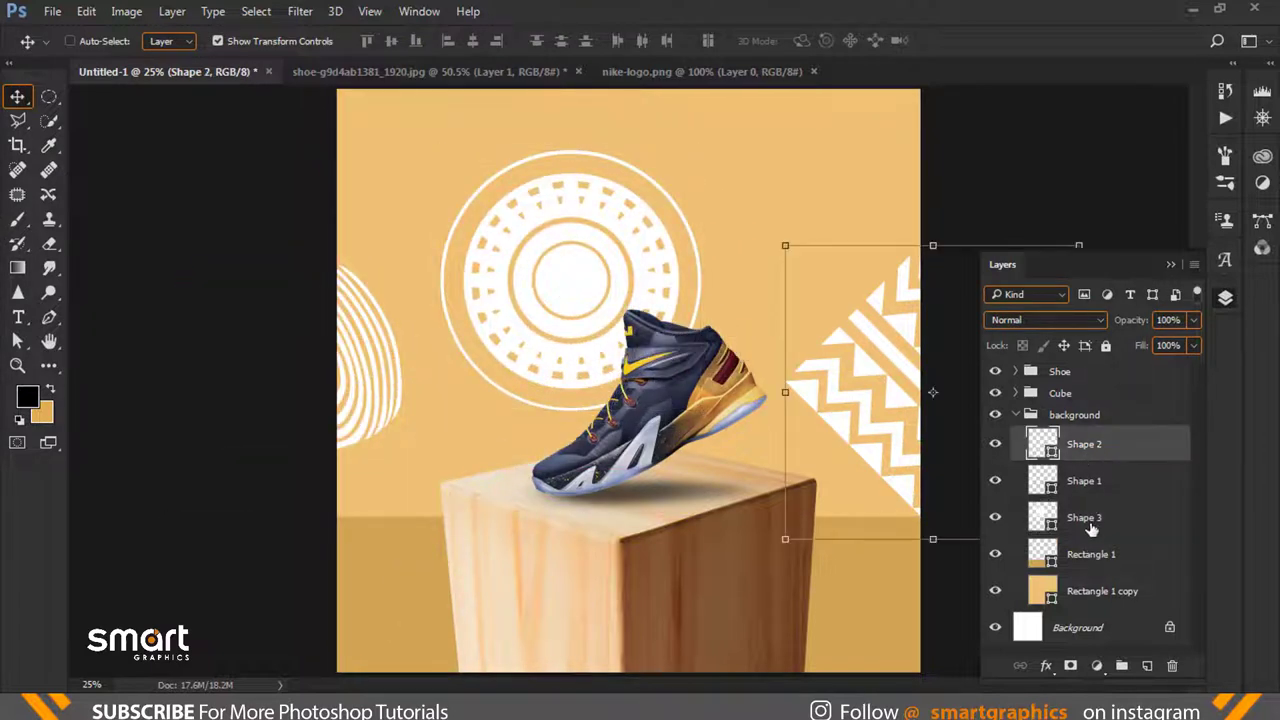
{"action": "left_click", "coordinate": [1090, 520], "text": "shift"}
Lower the three white shapes to 12% fill and add a rotated swirl copy at the top edge.
{"action": "left_click_drag", "start_coordinate": [1026, 344], "coordinate": [1048, 344]}
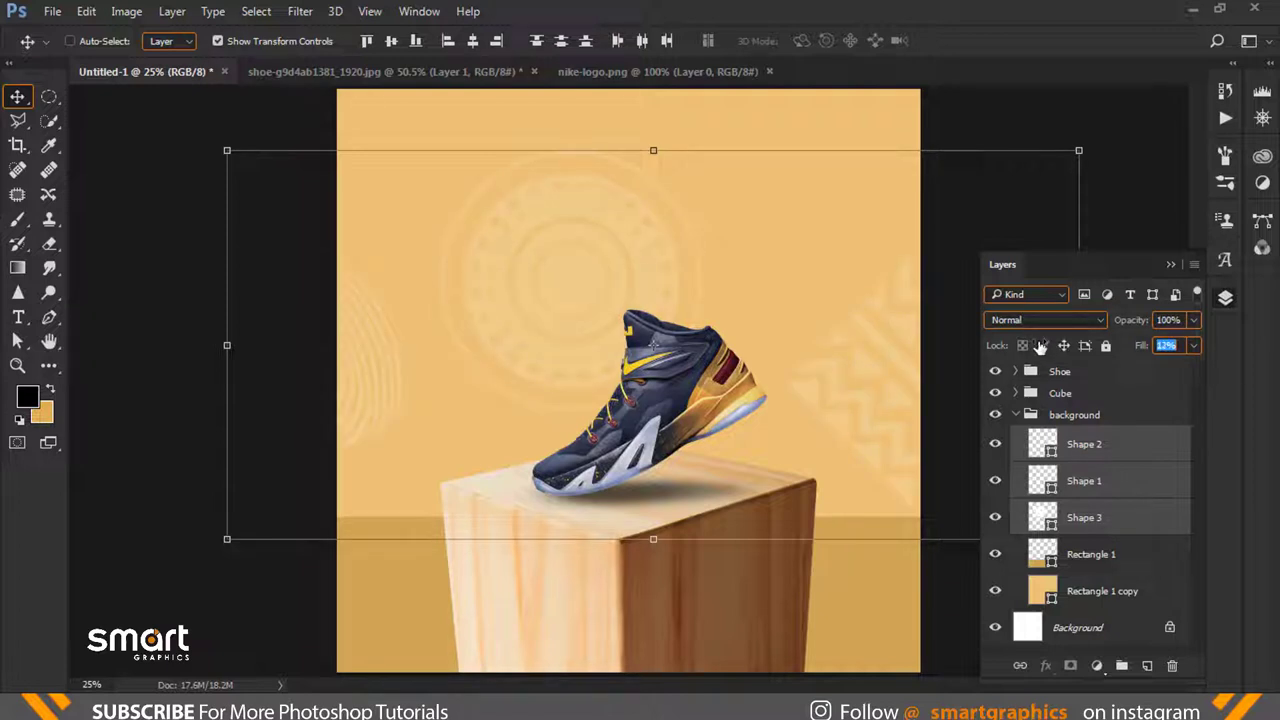
{"action": "key", "text": "Return"}
{"action": "left_click", "coordinate": [366, 394], "text": "ctrl"}
{"action": "key", "text": "ctrl+j"}
{"action": "mouse_move", "coordinate": [366, 394]}
{"action": "left_mouse_down"}
{"action": "mouse_move", "coordinate": [742, 302]}
{"action": "mouse_move", "coordinate": [681, 233]}
{"action": "mouse_move", "coordinate": [676, 180]}
{"action": "left_mouse_up"}
{"action": "mouse_move", "coordinate": [748, 222]}
{"action": "left_mouse_down"}
{"action": "mouse_move", "coordinate": [700, 205]}
{"action": "mouse_move", "coordinate": [683, 160]}
{"action": "left_mouse_up"}
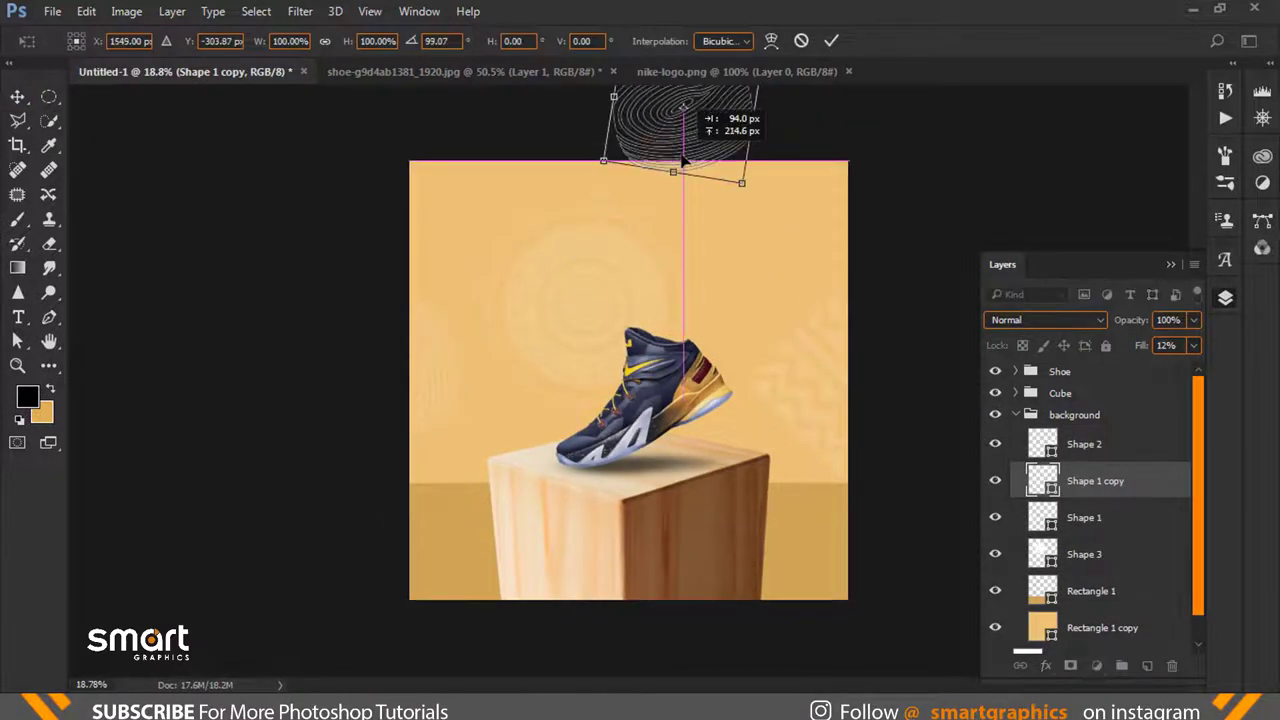
{"action": "key", "text": "Return"}
Move the faded circular ornament down behind the shoe.
{"action": "scroll", "coordinate": [689, 106], "scroll_direction": "up", "scroll_amount": 2}
{"action": "mouse_move", "coordinate": [537, 378]}
{"action": "left_mouse_down"}
{"action": "mouse_move", "coordinate": [613, 465]}
{"action": "mouse_move", "coordinate": [600, 460]}
{"action": "left_mouse_up"}
{"action": "scroll", "coordinate": [720, 280], "scroll_direction": "down", "scroll_amount": 1}
Rotate the zigzag shape upright, shrink it and place it at the upper right past the edge.
{"action": "mouse_move", "coordinate": [854, 322]}
{"action": "left_mouse_down"}
{"action": "mouse_move", "coordinate": [862, 355]}
{"action": "mouse_move", "coordinate": [865, 314]}
{"action": "left_mouse_up"}
{"action": "key", "text": "ctrl+t"}
{"action": "mouse_move", "coordinate": [915, 385]}
{"action": "left_mouse_down"}
{"action": "mouse_move", "coordinate": [781, 406]}
{"action": "mouse_move", "coordinate": [800, 251]}
{"action": "left_mouse_up"}
{"action": "key", "text": "Return"}
{"action": "mouse_move", "coordinate": [857, 366]}
{"action": "left_mouse_down"}
{"action": "mouse_move", "coordinate": [880, 351]}
{"action": "mouse_move", "coordinate": [793, 370]}
{"action": "left_mouse_up"}
{"action": "key", "text": "ctrl+t"}
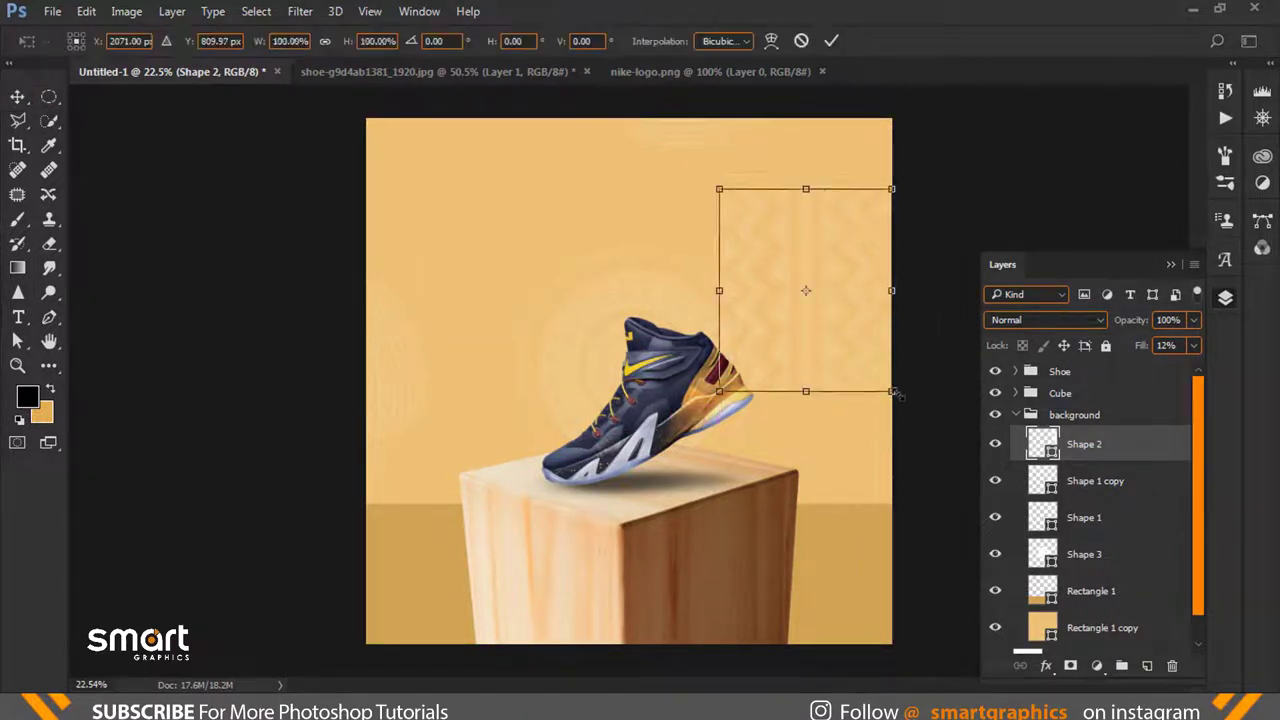
{"action": "left_click_drag", "start_coordinate": [897, 395], "coordinate": [860, 240]}
{"action": "mouse_move", "coordinate": [870, 300]}
{"action": "left_mouse_down"}
{"action": "mouse_move", "coordinate": [860, 325]}
{"action": "mouse_move", "coordinate": [895, 255]}
{"action": "left_mouse_up"}
{"action": "key", "text": "Return"}
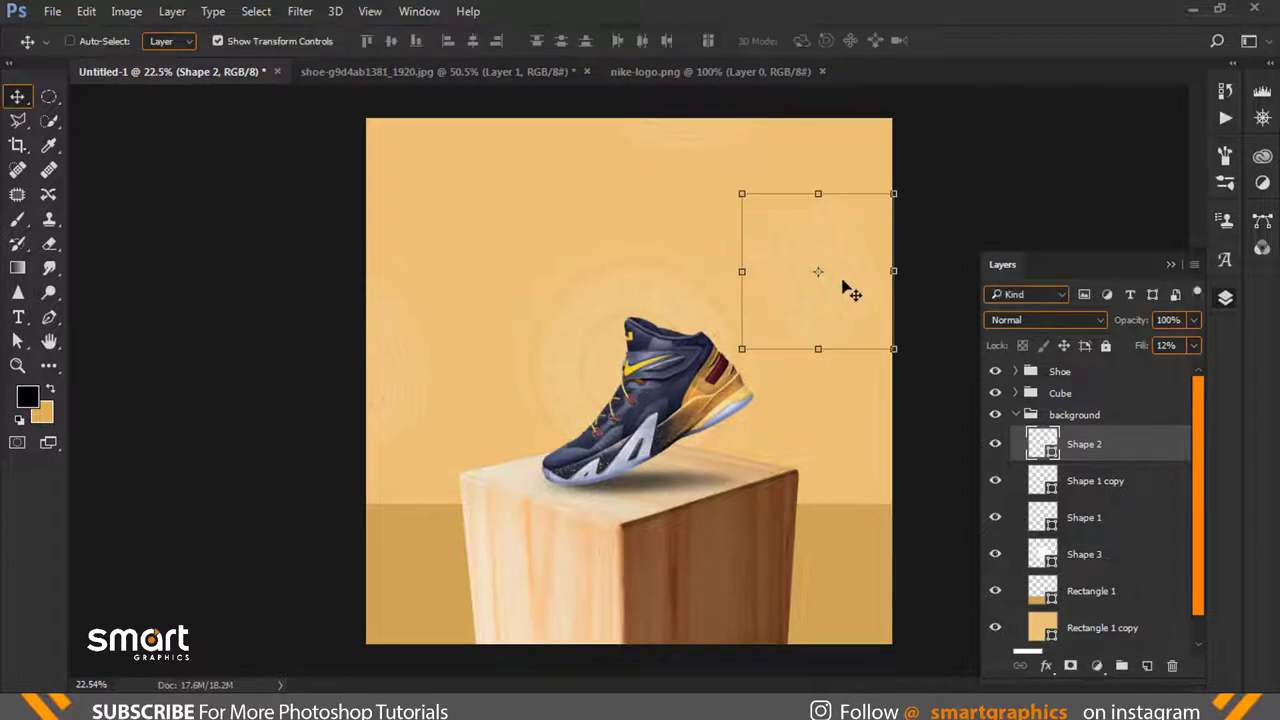
{"action": "left_click_drag", "start_coordinate": [845, 290], "coordinate": [865, 290]}
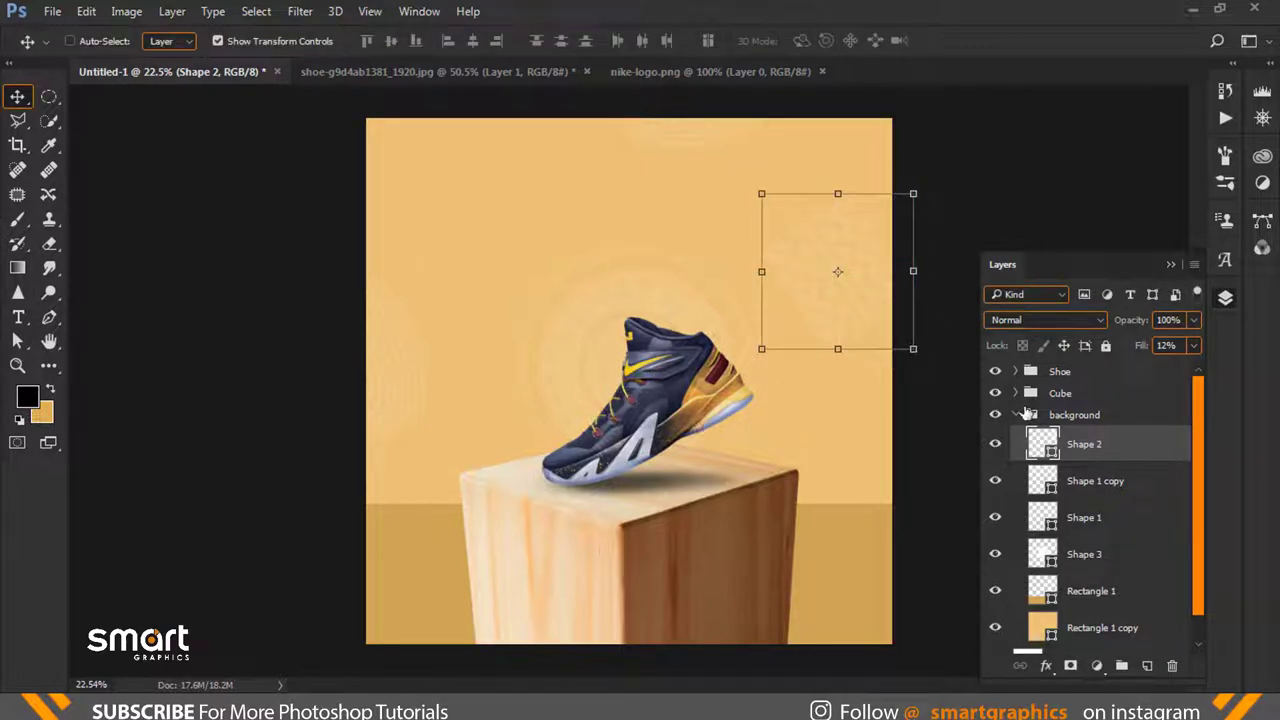
Collapse the background group and select the Shoe group.
{"action": "left_click", "coordinate": [995, 414]}
{"action": "left_click", "coordinate": [995, 414]}
{"action": "left_click", "coordinate": [1070, 414]}
{"action": "left_click", "coordinate": [1016, 414]}
{"action": "left_click", "coordinate": [1137, 372]}
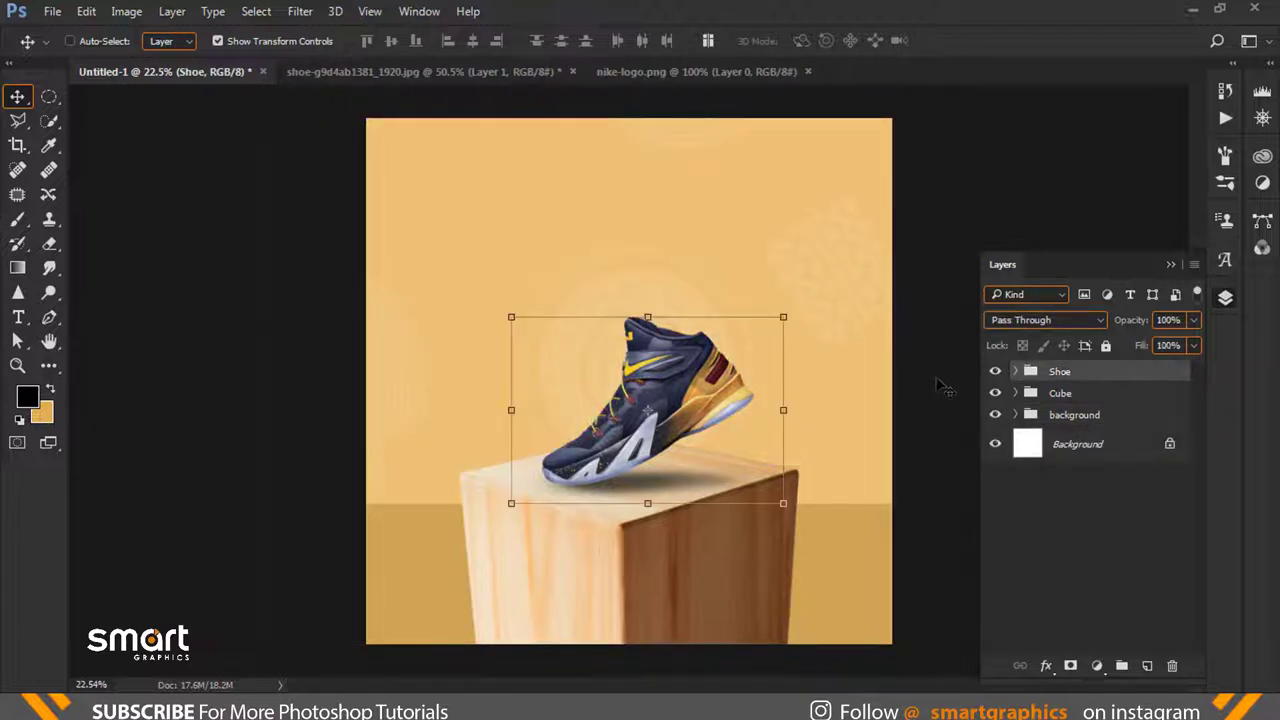
Type the 60 pt two-line headline 'EXCLUSIVE' / 'COLLECTION' above the shoe.
{"action": "key", "text": "t"}
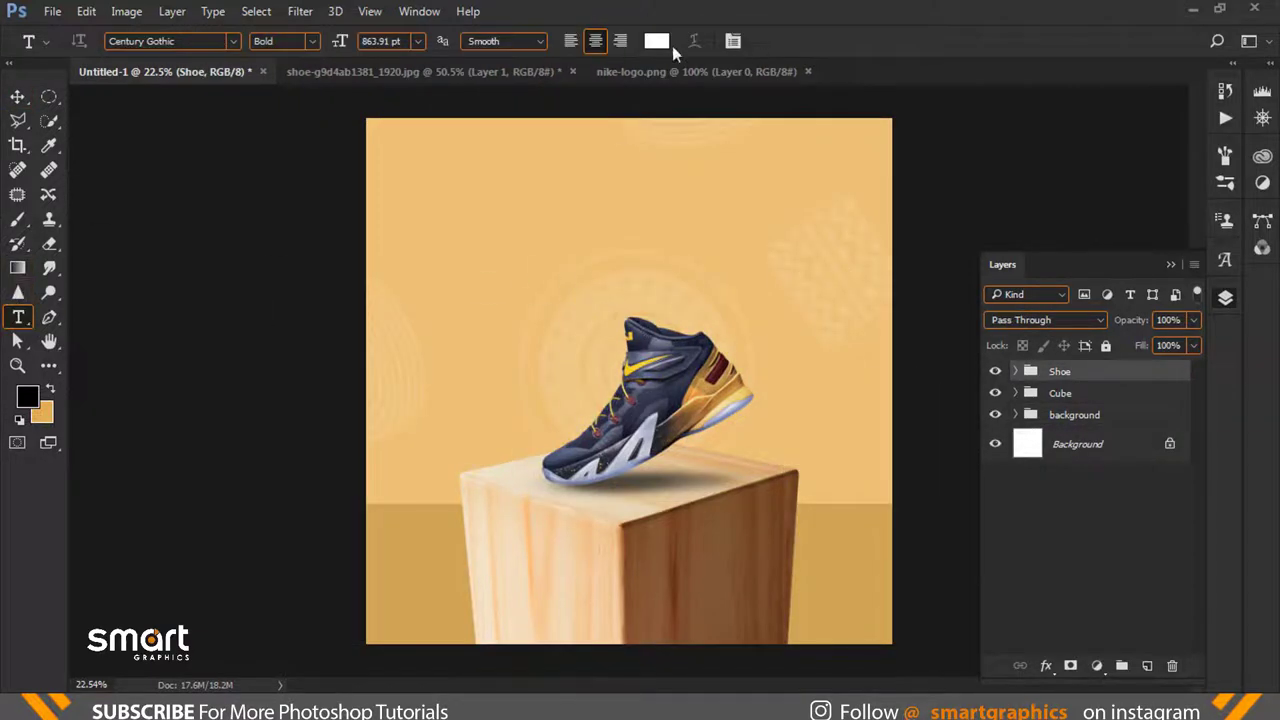
{"action": "left_click", "coordinate": [627, 212]}
{"action": "left_click", "coordinate": [417, 41]}
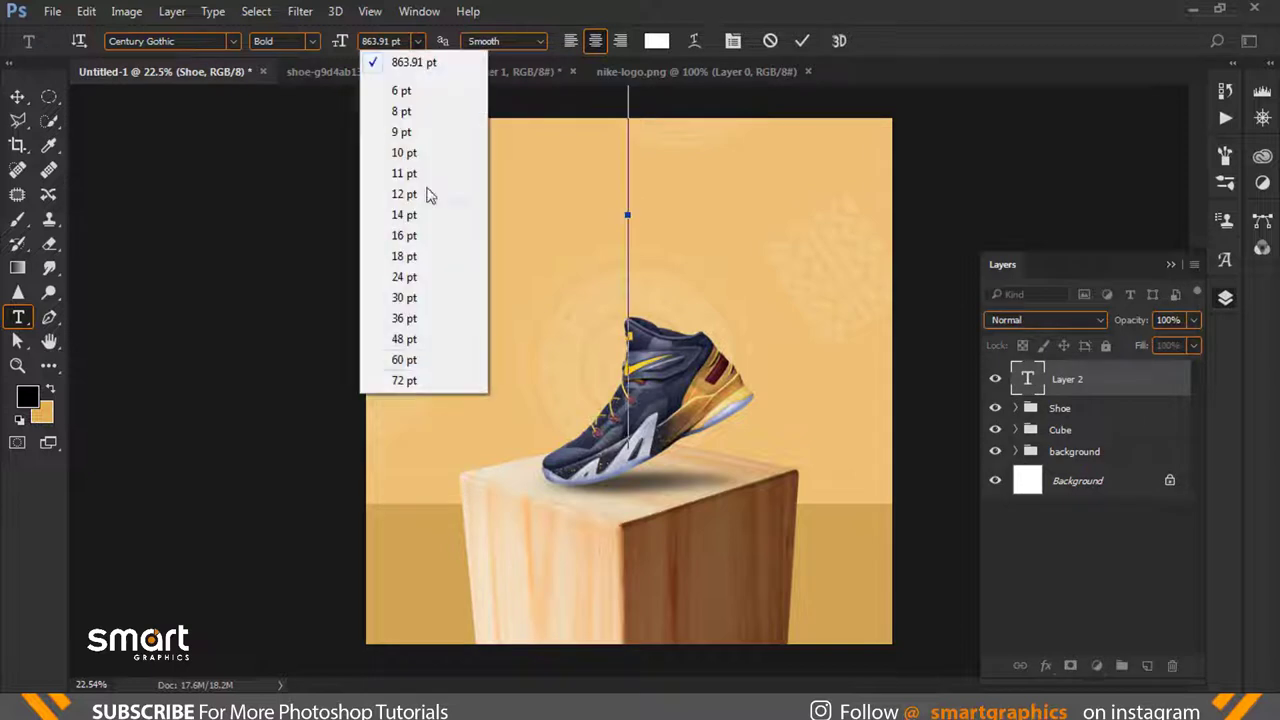
{"action": "left_click", "coordinate": [410, 356]}
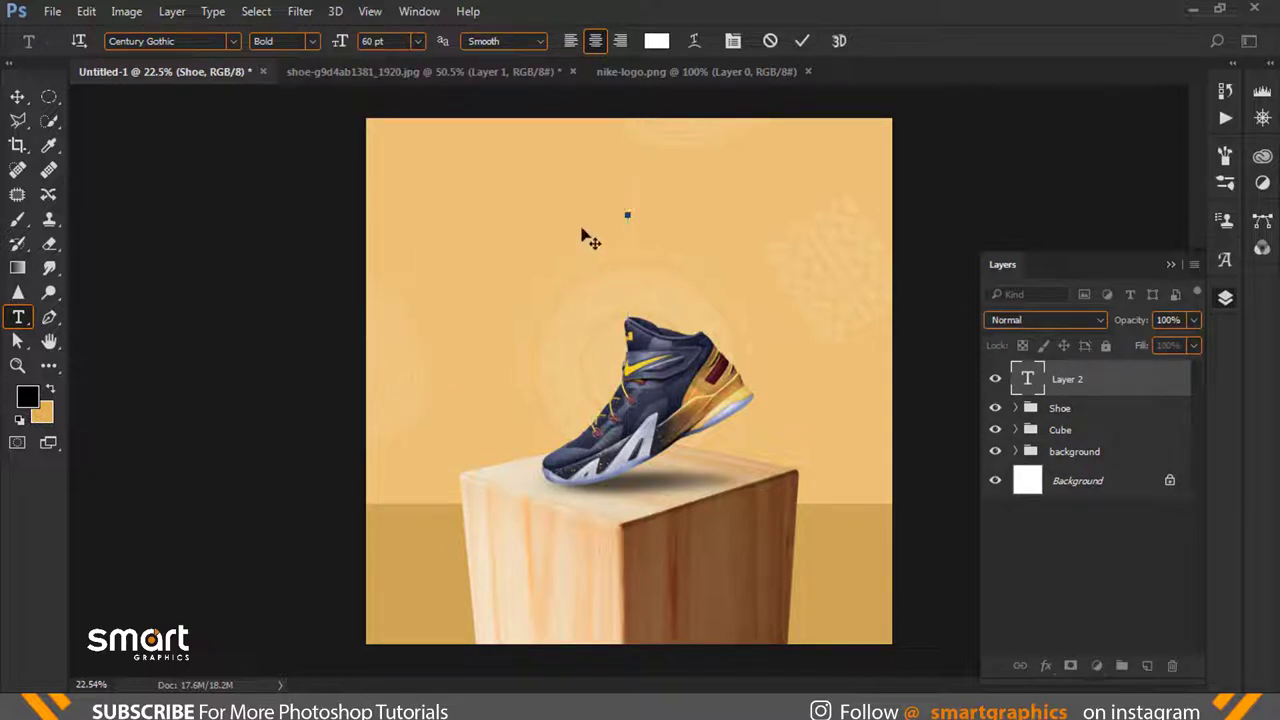
{"action": "type", "text": "EXCLU"}
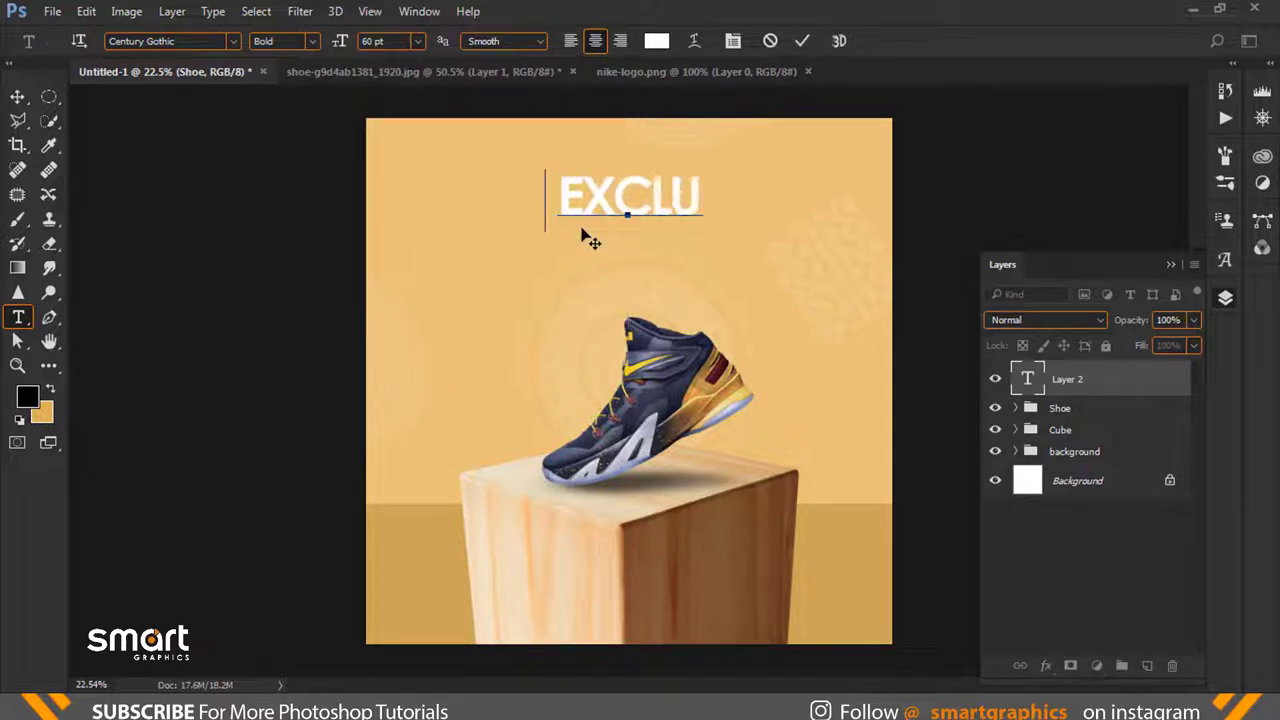
{"action": "type", "text": "SIVE"}
{"action": "key", "text": "Return"}
{"action": "type", "text": "CO"}
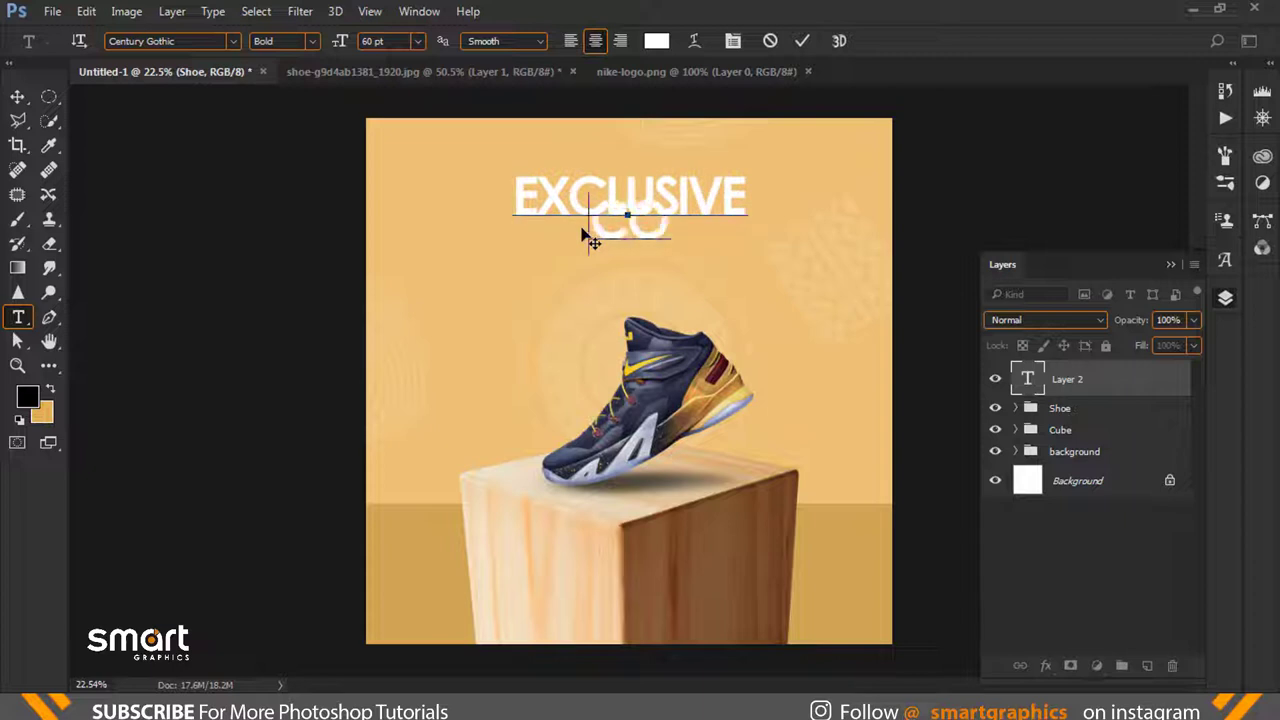
{"action": "type", "text": "LLECTIO"}
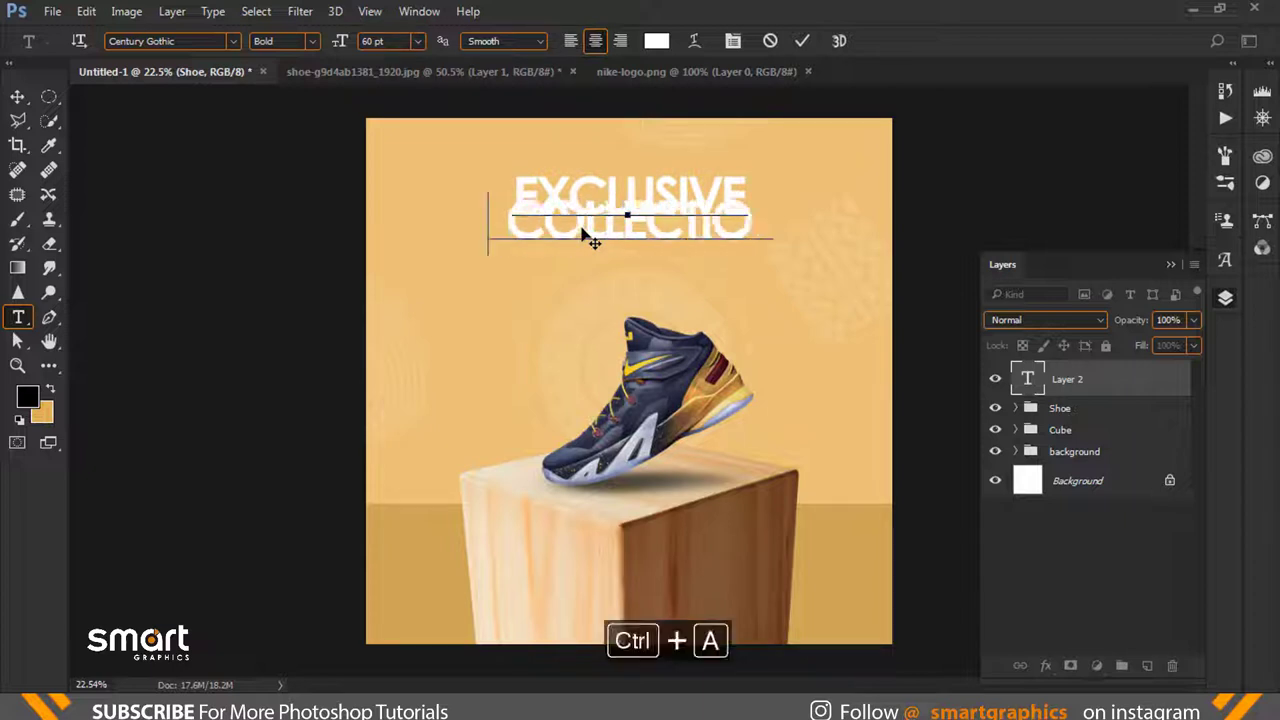
{"action": "type", "text": "N"}
Set the headline's tracking to 0 and leading to Auto in the Character panel.
{"action": "key", "text": "ctrl+a"}
{"action": "left_click", "coordinate": [733, 40]}
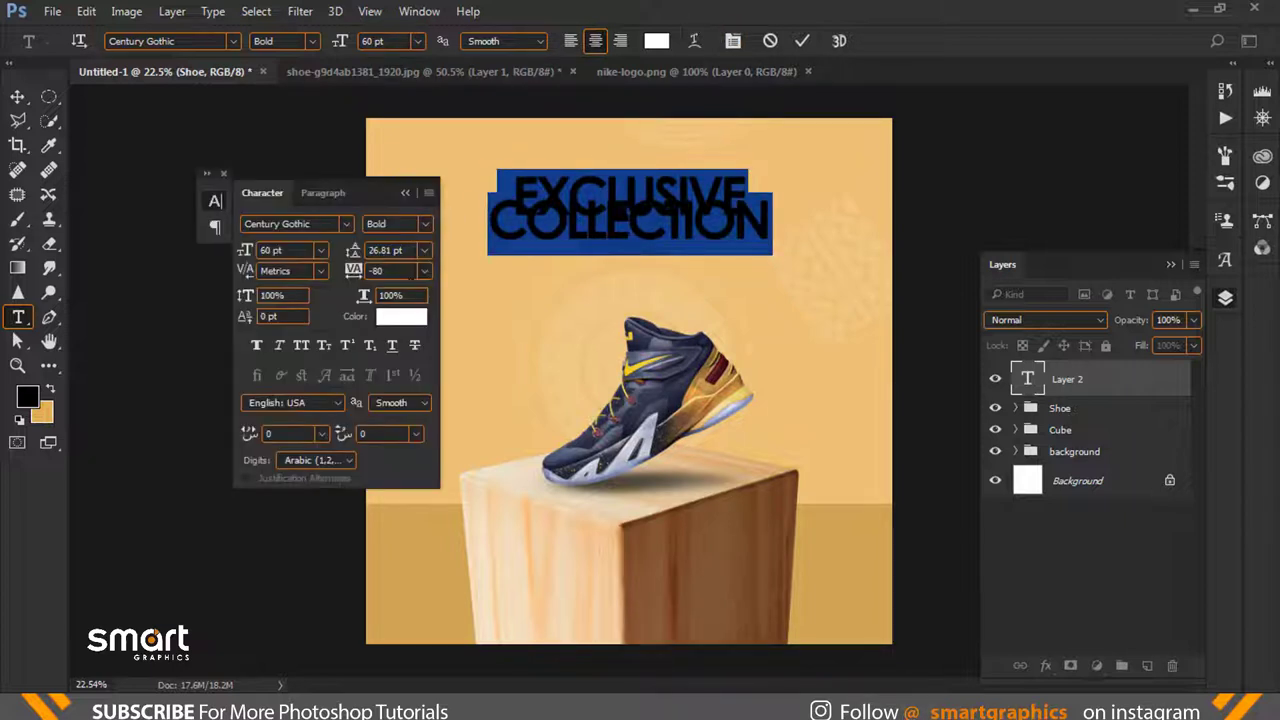
{"action": "left_click", "coordinate": [424, 270]}
{"action": "left_click", "coordinate": [401, 338]}
{"action": "left_click", "coordinate": [425, 223]}
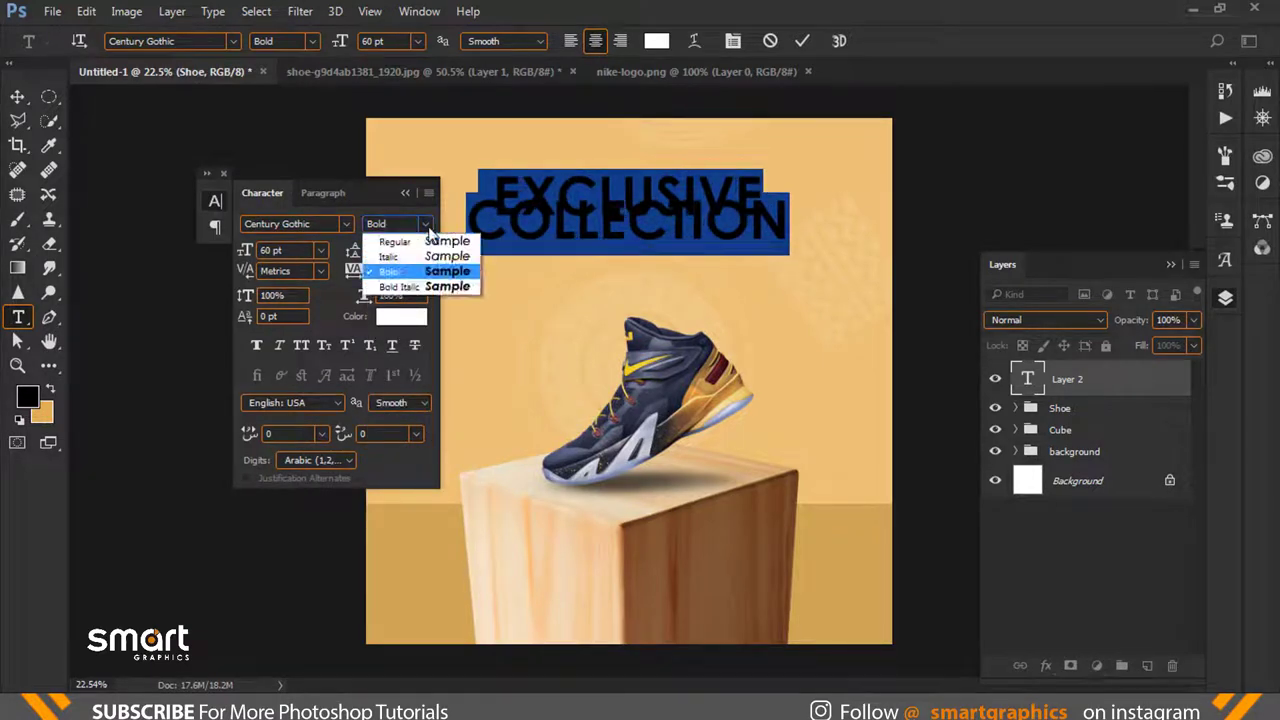
{"action": "left_click", "coordinate": [424, 250]}
{"action": "left_click", "coordinate": [429, 262]}
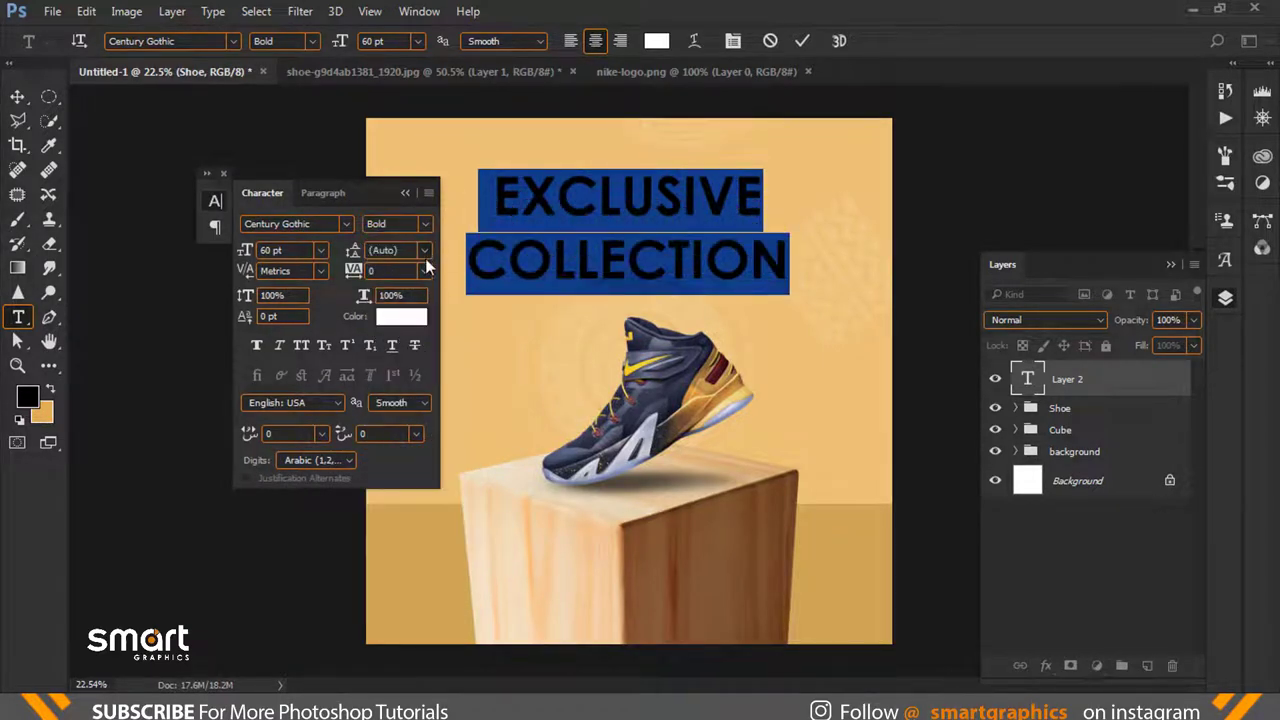
{"action": "left_click", "coordinate": [405, 192]}
Scale the headline down to about 45.73 pt and tighten its leading to 36 pt.
{"action": "left_click", "coordinate": [17, 97]}
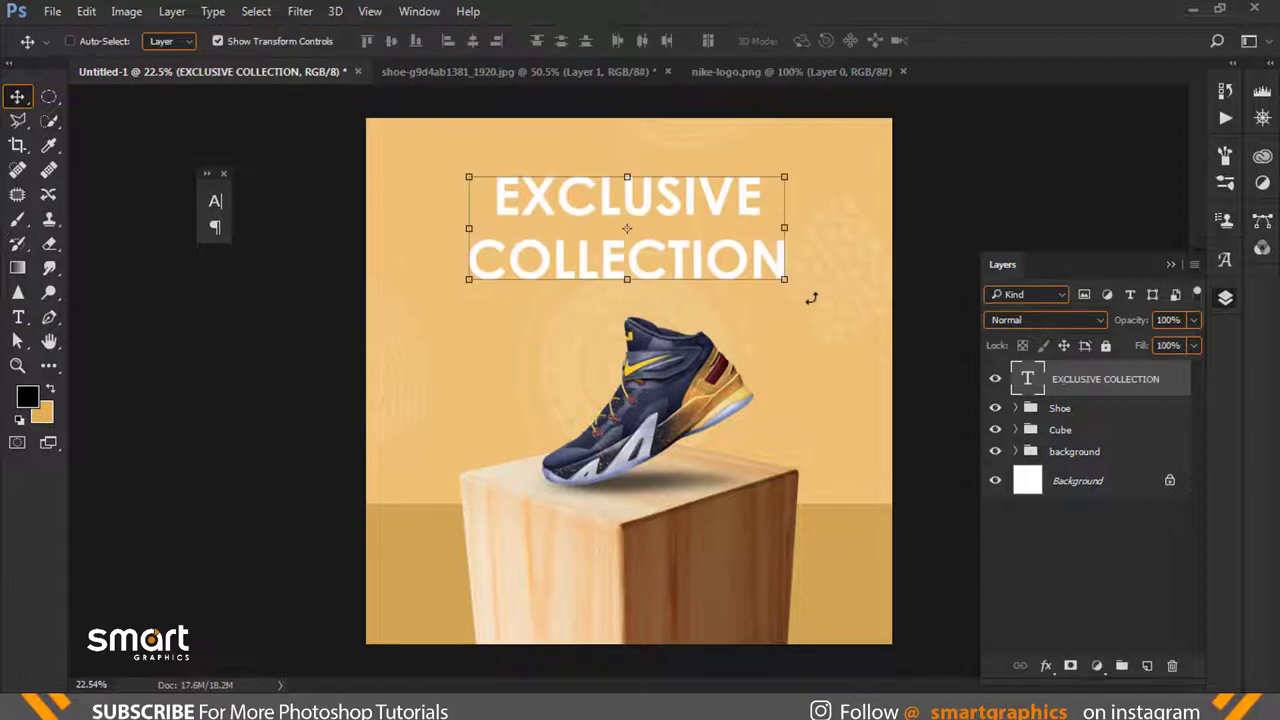
{"action": "left_click_drag", "start_coordinate": [786, 290], "coordinate": [709, 250]}
{"action": "key", "text": "Return"}
{"action": "key", "text": "t"}
{"action": "double_click", "coordinate": [1026, 380]}
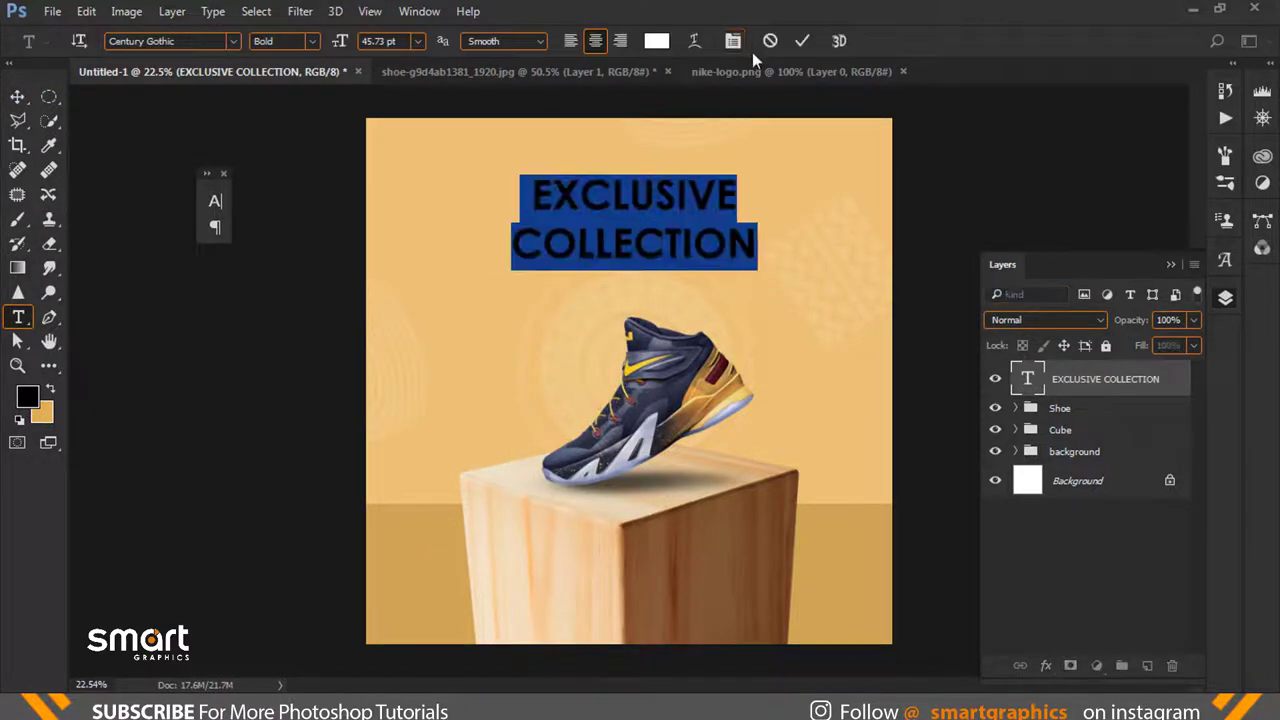
{"action": "left_click", "coordinate": [214, 200]}
{"action": "left_click_drag", "start_coordinate": [364, 255], "coordinate": [390, 262]}
{"action": "left_click", "coordinate": [405, 193]}
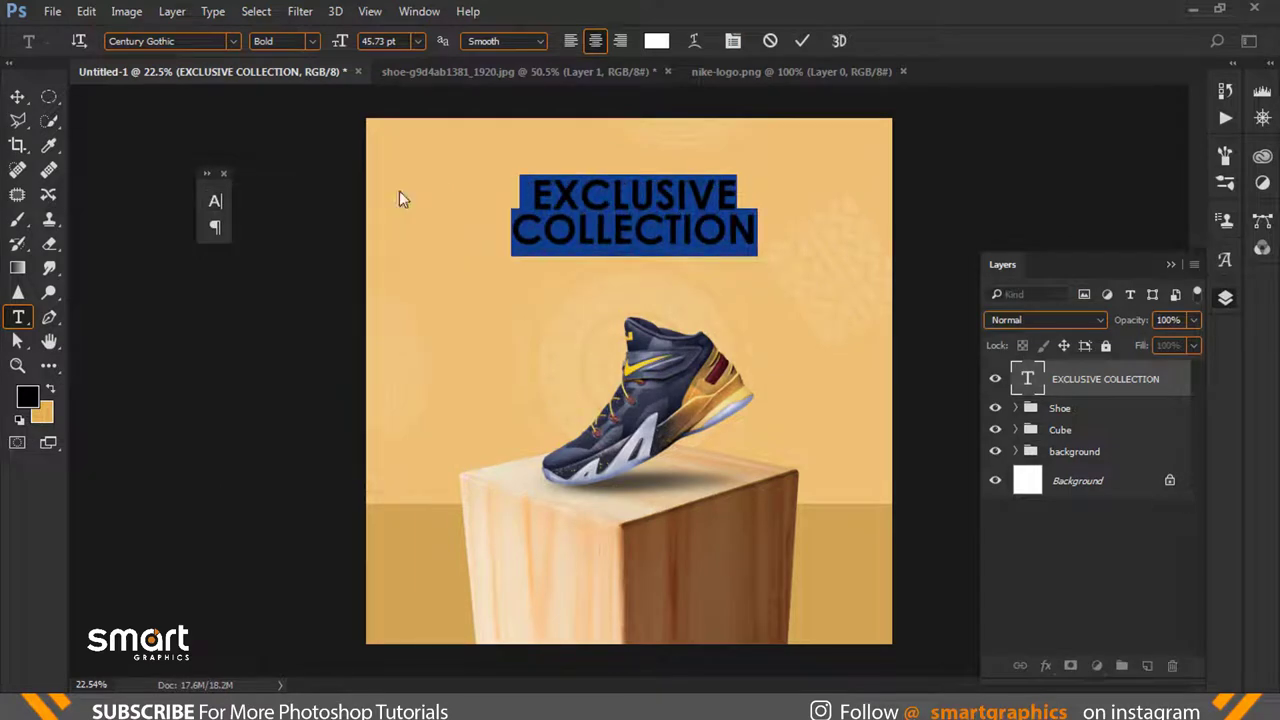
Colour the word COLLECTION brown (#b37637).
{"action": "double_click", "coordinate": [607, 232]}
{"action": "left_click", "coordinate": [656, 40]}
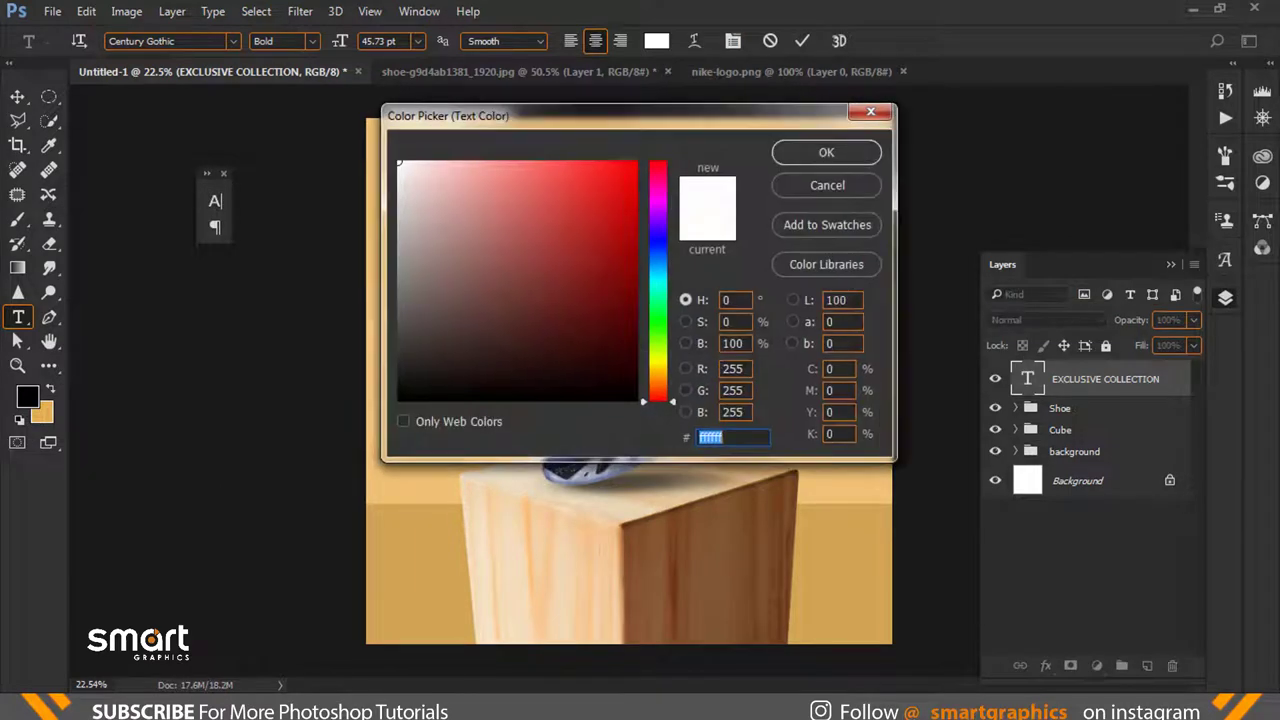
{"action": "left_click_drag", "start_coordinate": [1007, 178], "coordinate": [1156, 163]}
{"action": "left_click", "coordinate": [708, 423]}
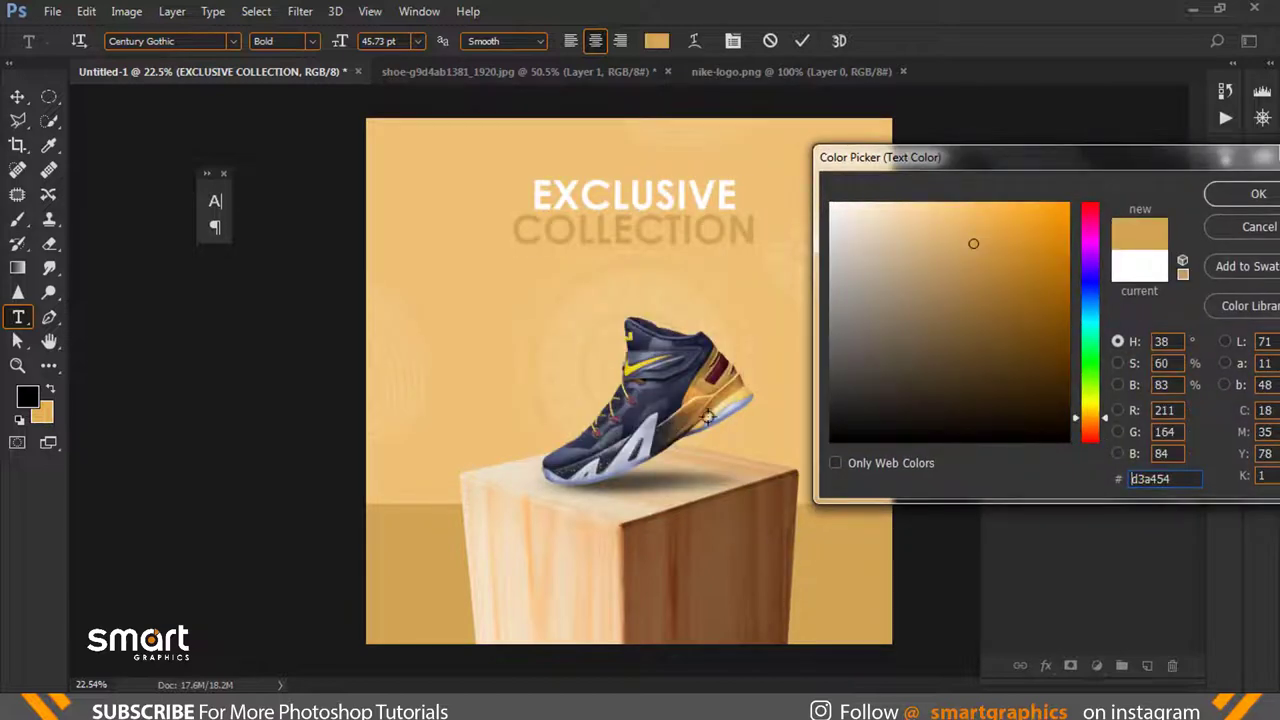
{"action": "left_click", "coordinate": [700, 410]}
{"action": "left_click", "coordinate": [698, 406]}
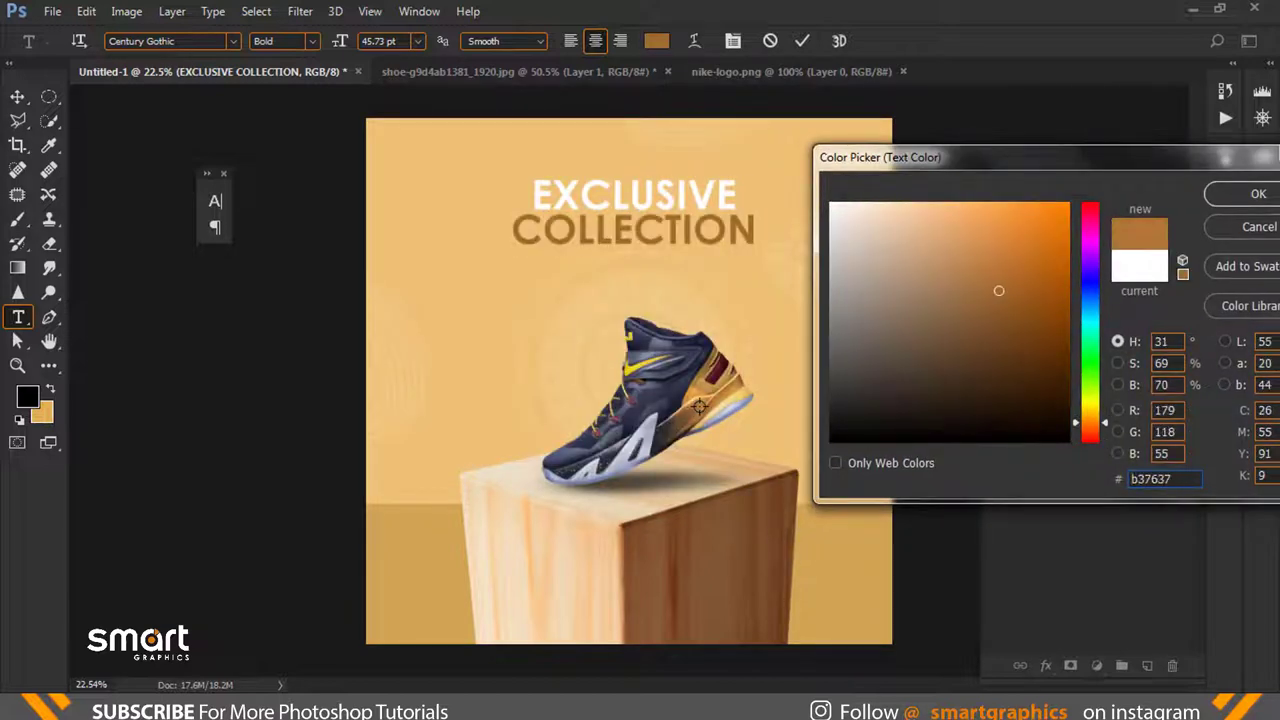
{"action": "left_click", "coordinate": [1256, 195]}
{"action": "left_click", "coordinate": [812, 41]}
Draw a 330×45 px white rounded-rectangle bar under COLLECTION.
{"action": "key", "text": "v"}
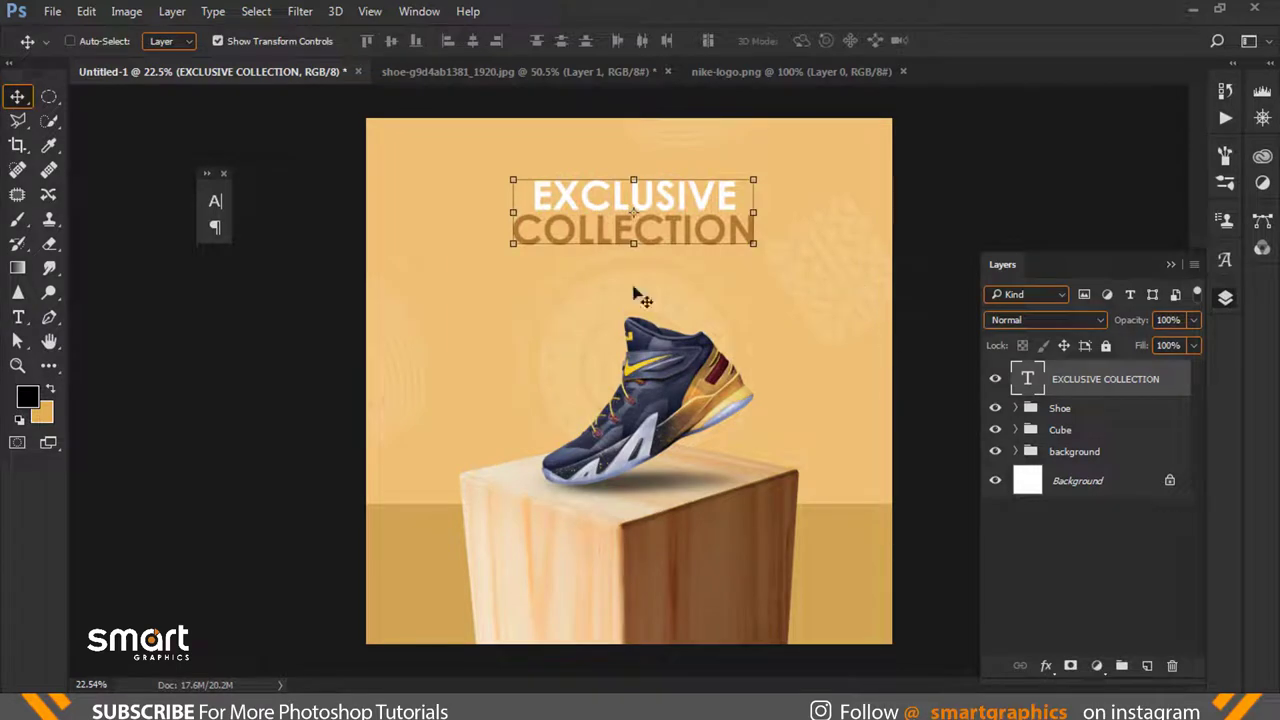
{"action": "left_click", "coordinate": [48, 365]}
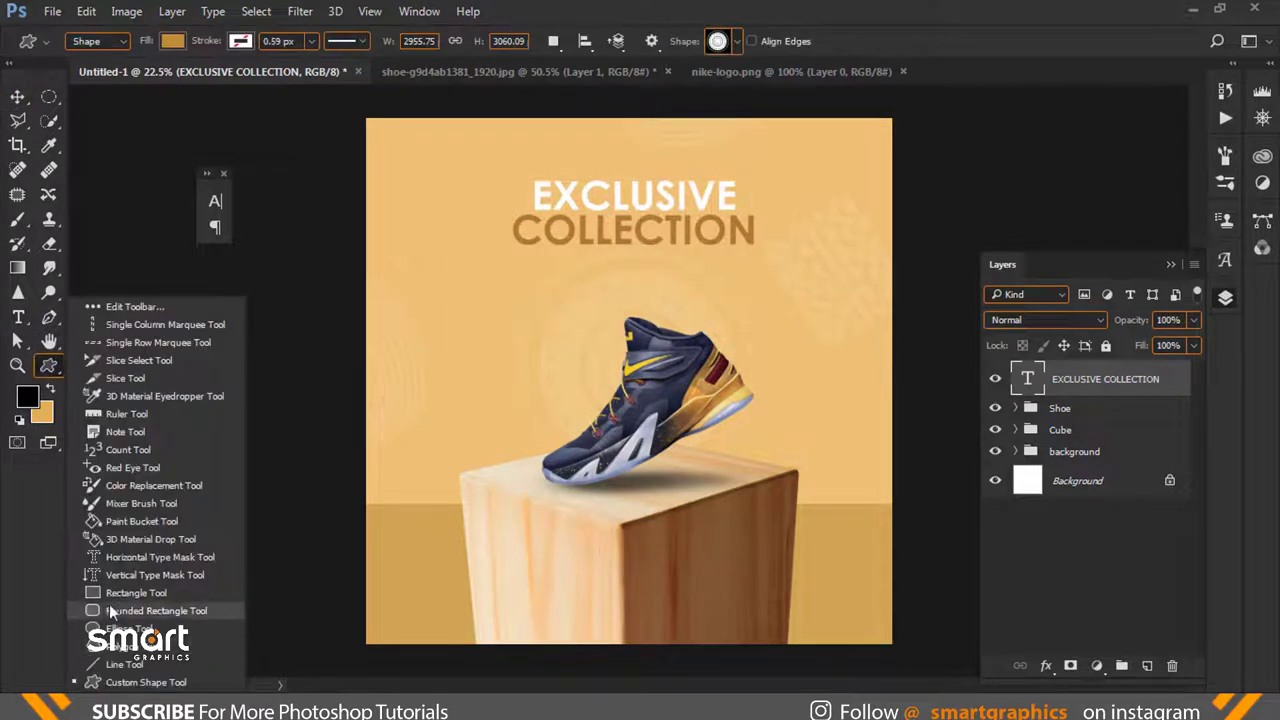
{"action": "left_click", "coordinate": [109, 606]}
{"action": "scroll", "coordinate": [760, 190], "scroll_direction": "up", "scroll_amount": 3}
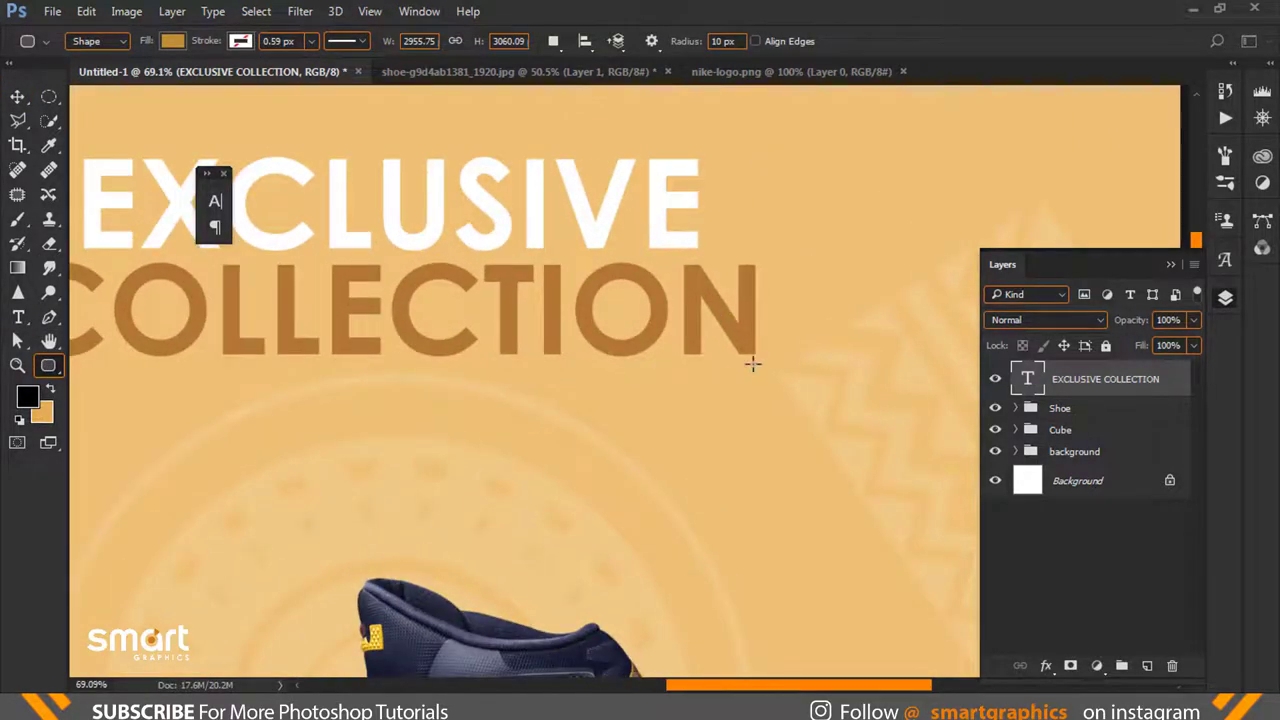
{"action": "left_click_drag", "start_coordinate": [753, 364], "coordinate": [395, 382]}
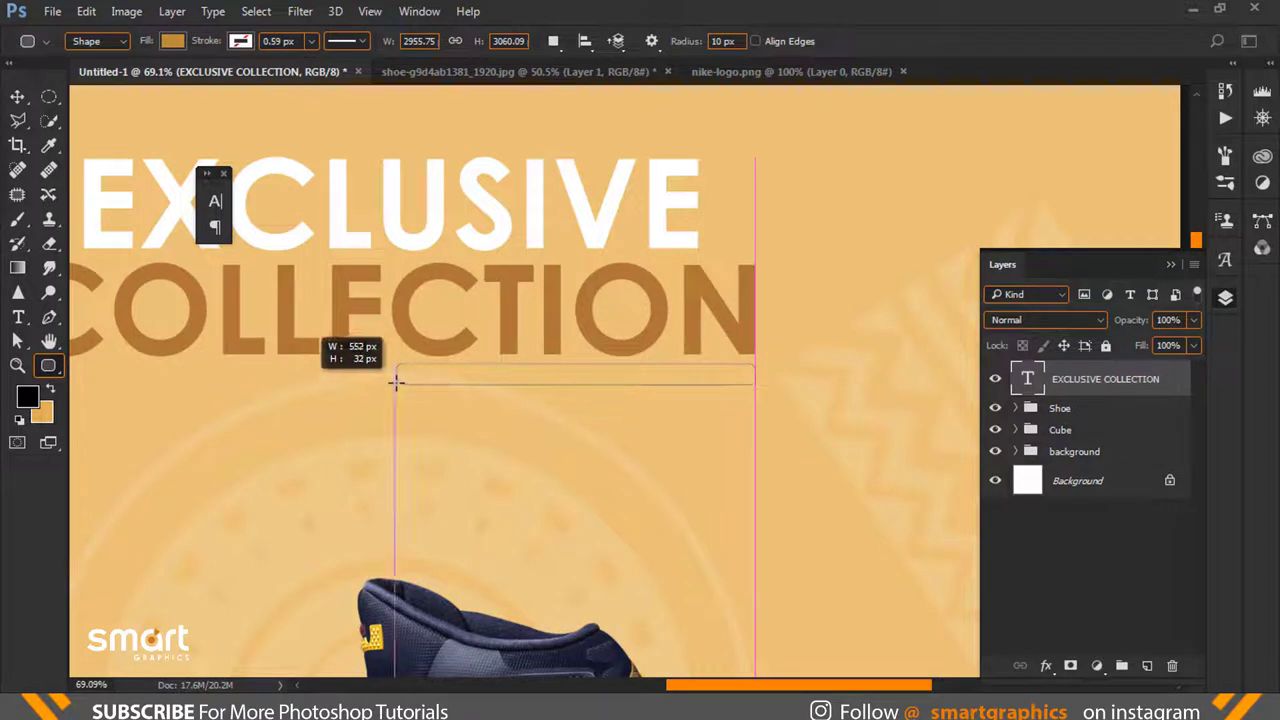
{"action": "left_click_drag", "start_coordinate": [395, 382], "coordinate": [541, 392]}
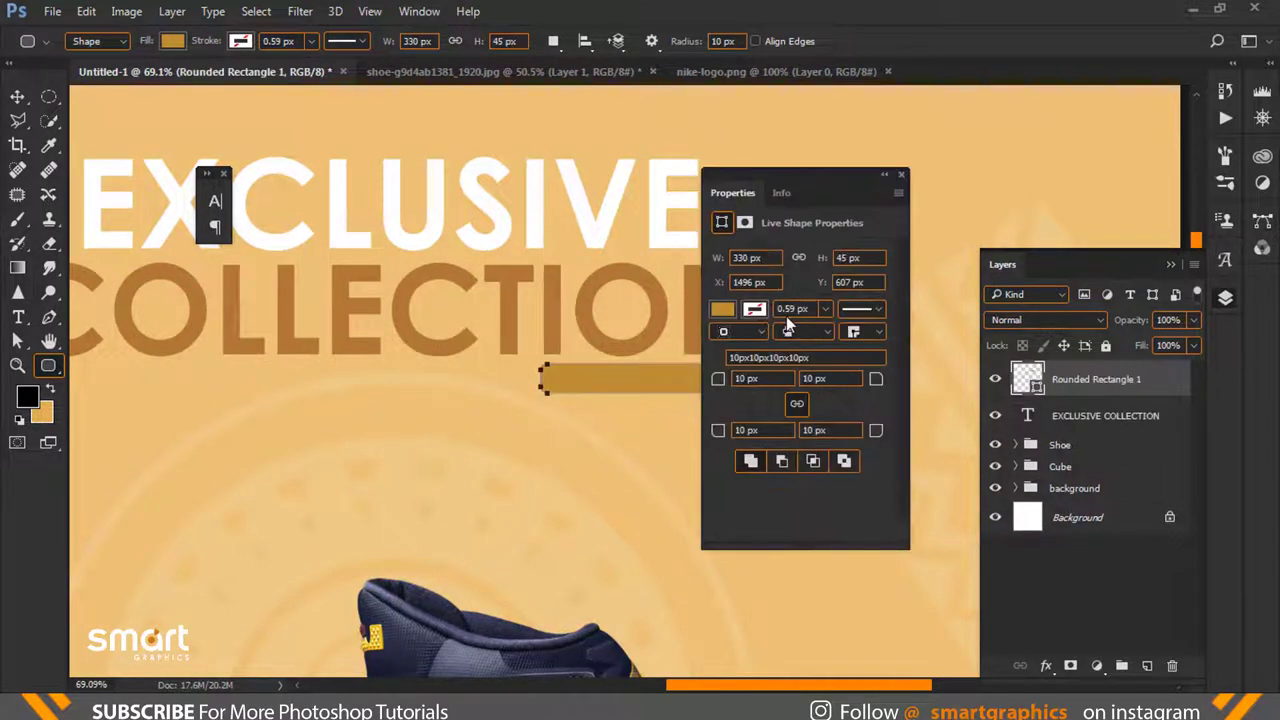
{"action": "left_click", "coordinate": [722, 310]}
{"action": "left_click", "coordinate": [825, 409]}
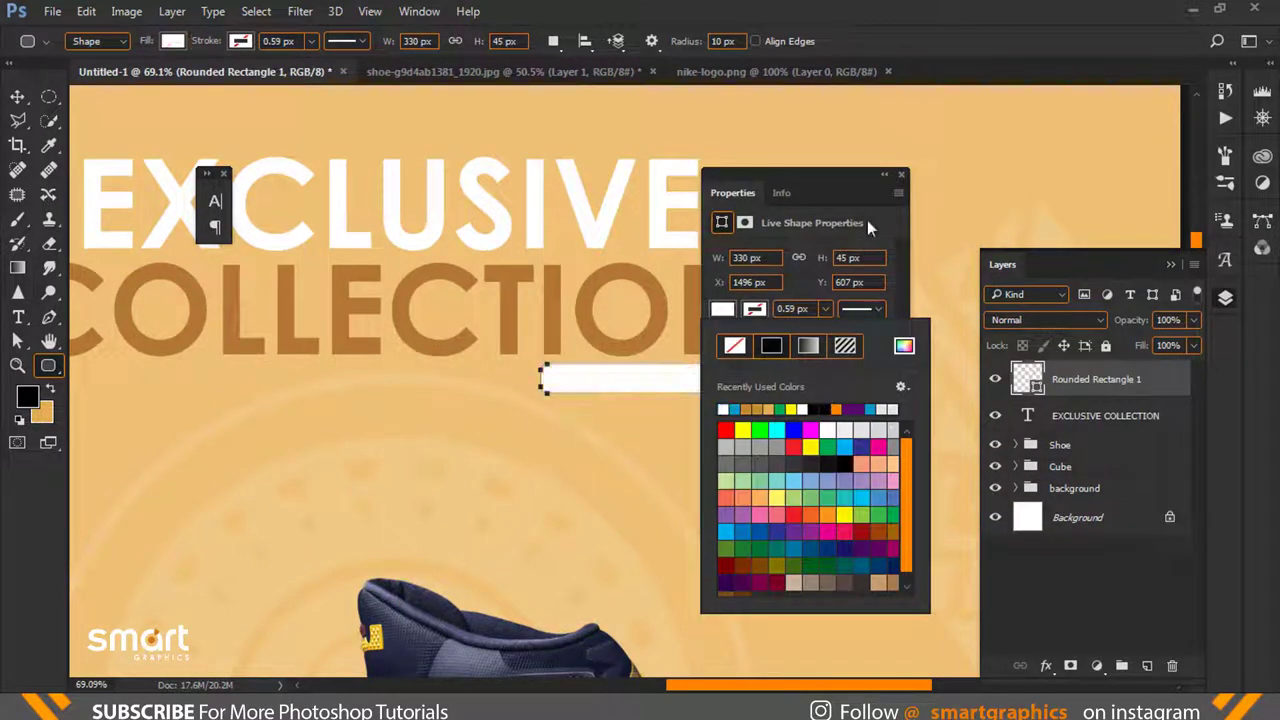
{"action": "left_click", "coordinate": [900, 174]}
Duplicate the white bar and place the copy just left of the original.
{"action": "key", "text": "v"}
{"action": "scroll", "coordinate": [741, 362], "scroll_direction": "down", "scroll_amount": 1}
{"action": "key", "text": "ctrl+j"}
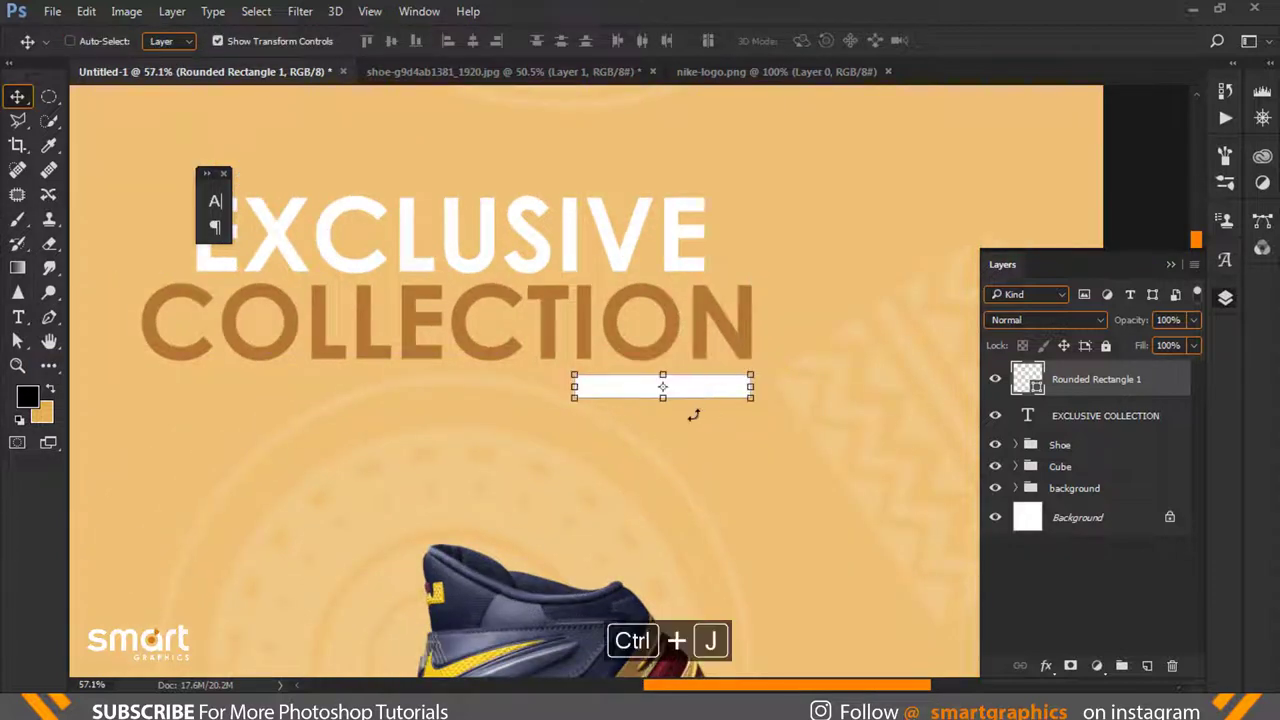
{"action": "left_click_drag", "start_coordinate": [730, 390], "coordinate": [529, 392]}
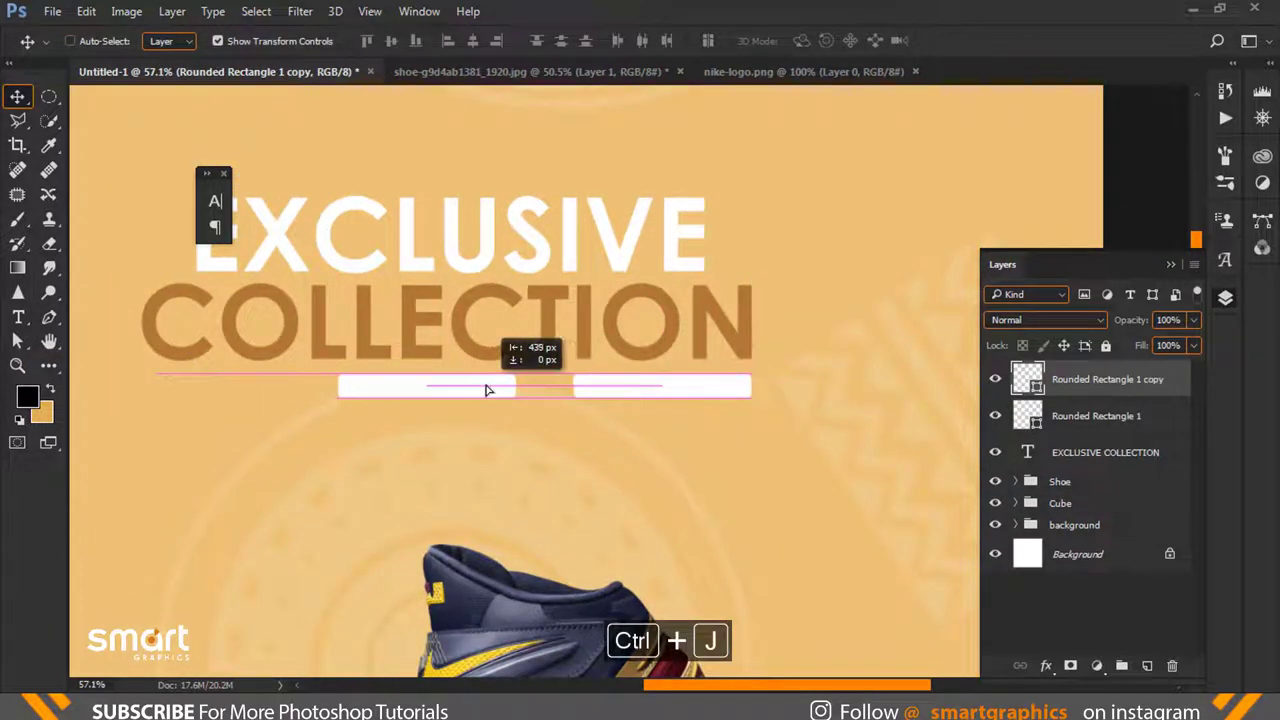
Recolour the duplicate bar to COLLECTION's sampled brown, widen it leftward, and butt it against the white bar.
{"action": "double_click", "coordinate": [1027, 379]}
{"action": "left_click", "coordinate": [293, 330]}
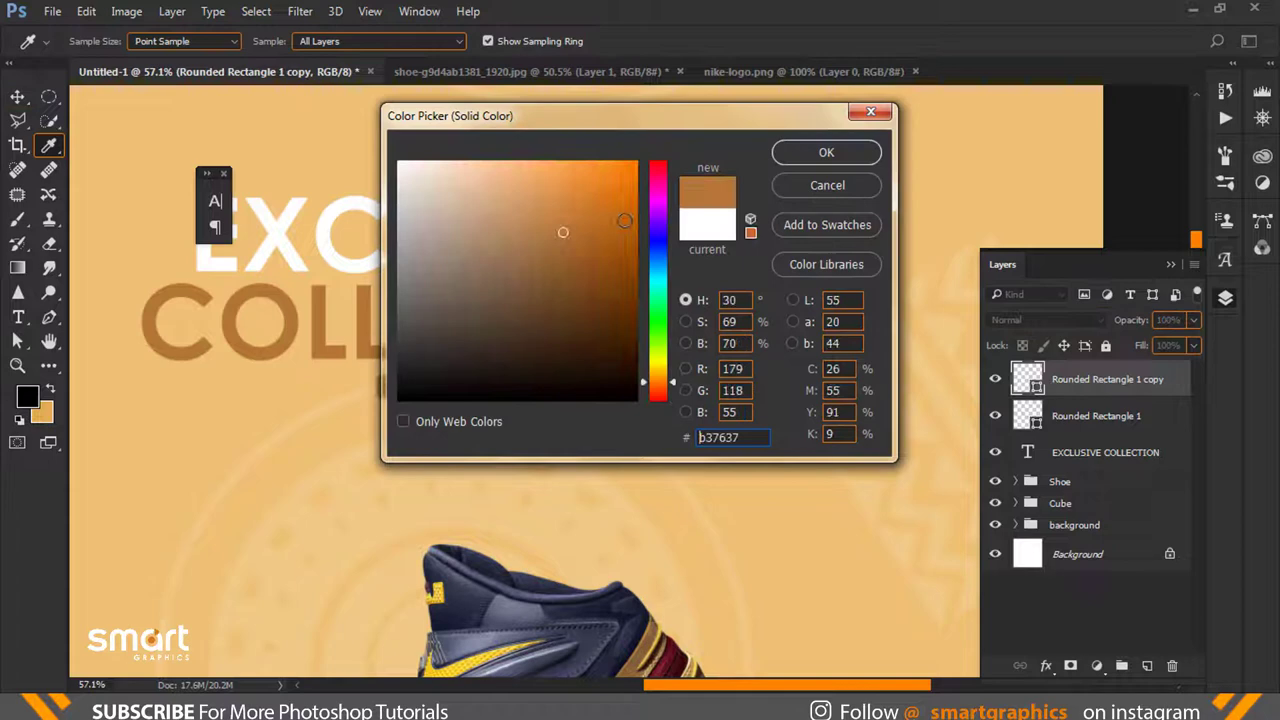
{"action": "left_click", "coordinate": [823, 156]}
{"action": "scroll", "coordinate": [362, 396], "scroll_direction": "down", "scroll_amount": 2}
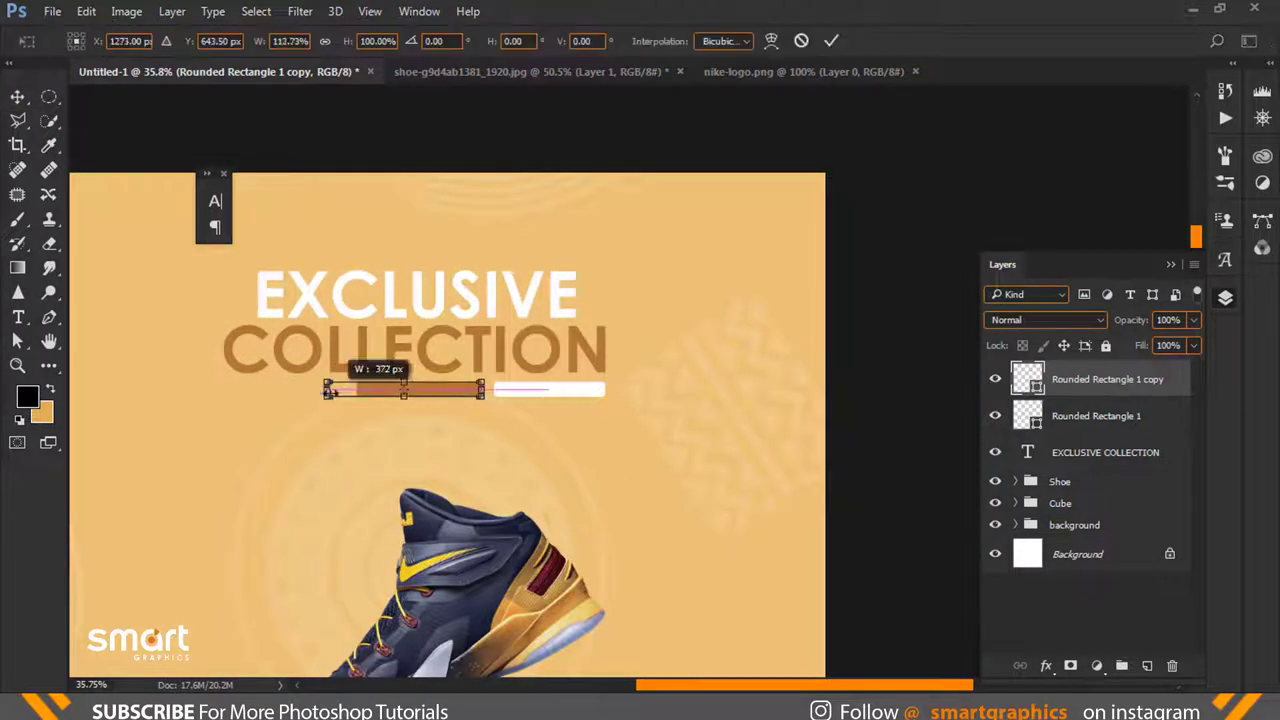
{"action": "left_click_drag", "start_coordinate": [362, 393], "coordinate": [312, 393]}
{"action": "key", "text": "Return"}
{"action": "scroll", "coordinate": [435, 397], "scroll_direction": "up", "scroll_amount": 2}
{"action": "left_click_drag", "start_coordinate": [435, 397], "coordinate": [449, 393]}
Shorten both bars together from their left end.
{"action": "left_click", "coordinate": [515, 391], "text": "ctrl+shift"}
{"action": "key", "text": "ctrl+t"}
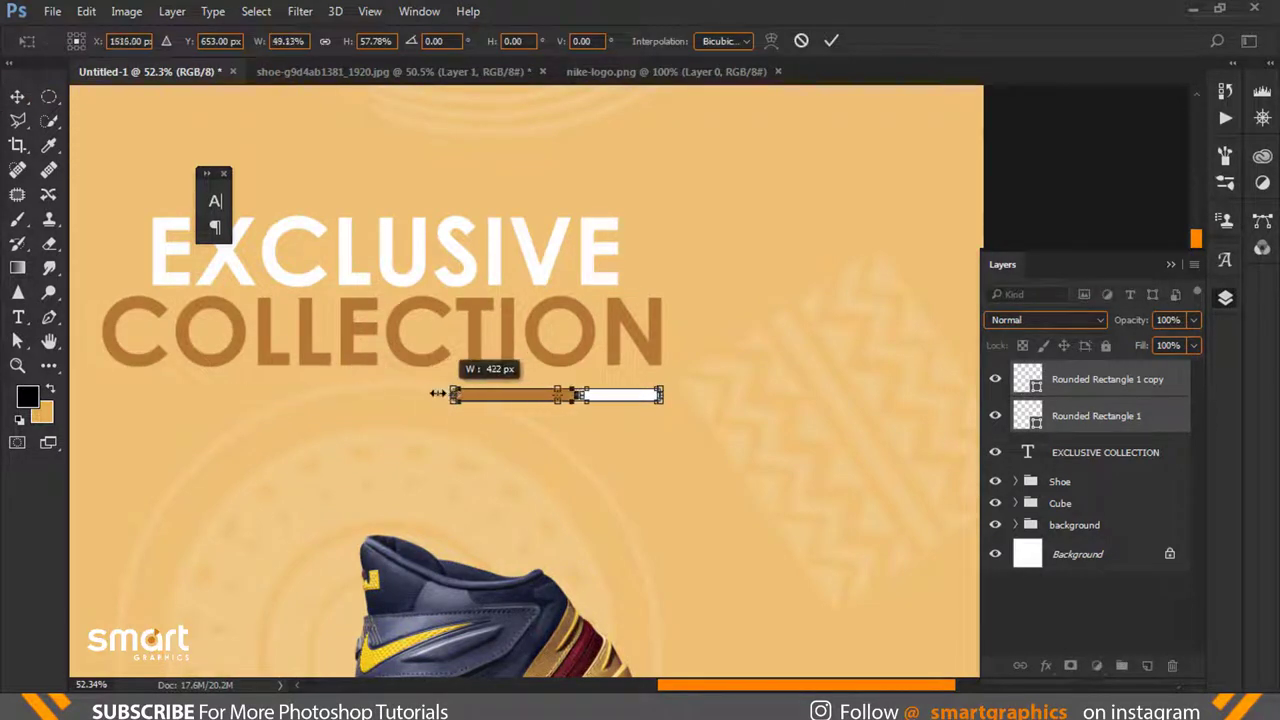
{"action": "left_click_drag", "start_coordinate": [237, 397], "coordinate": [408, 395]}
{"action": "key", "text": "Return"}
{"action": "scroll", "coordinate": [789, 306], "scroll_direction": "down", "scroll_amount": 2}
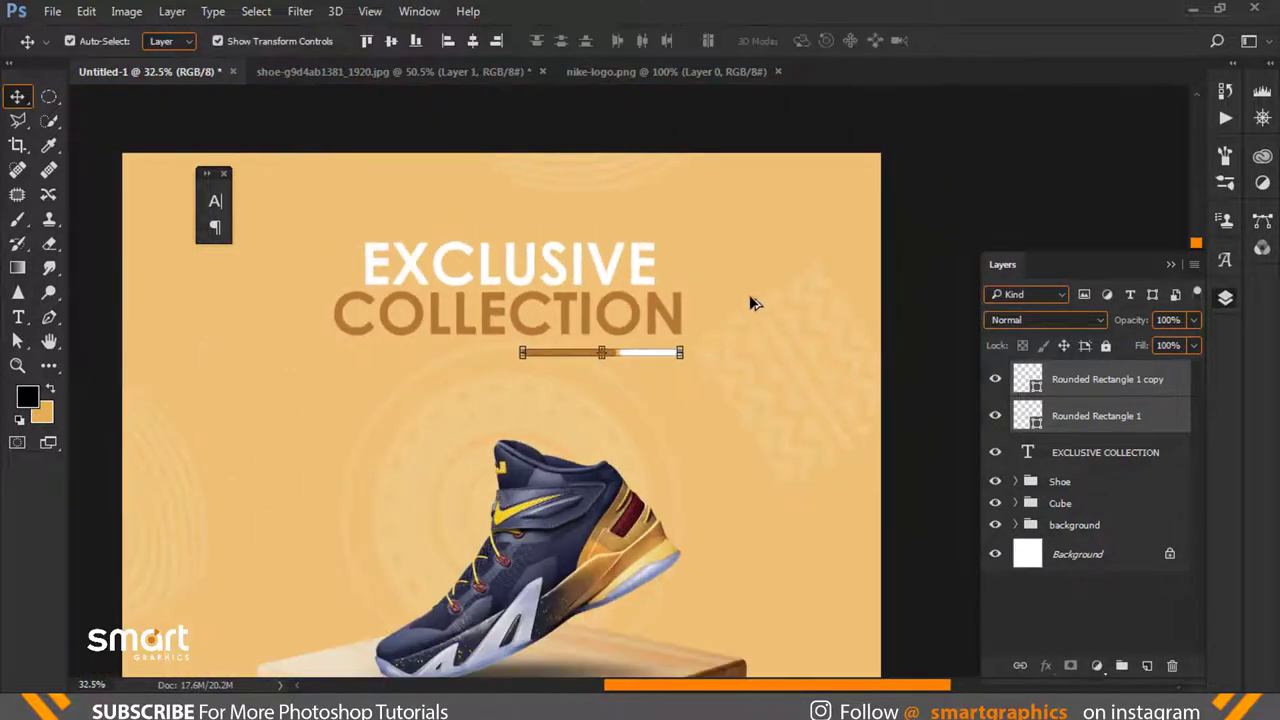
{"action": "scroll", "coordinate": [755, 303], "scroll_direction": "down", "scroll_amount": 1}
{"action": "left_click", "coordinate": [763, 298], "text": "ctrl"}
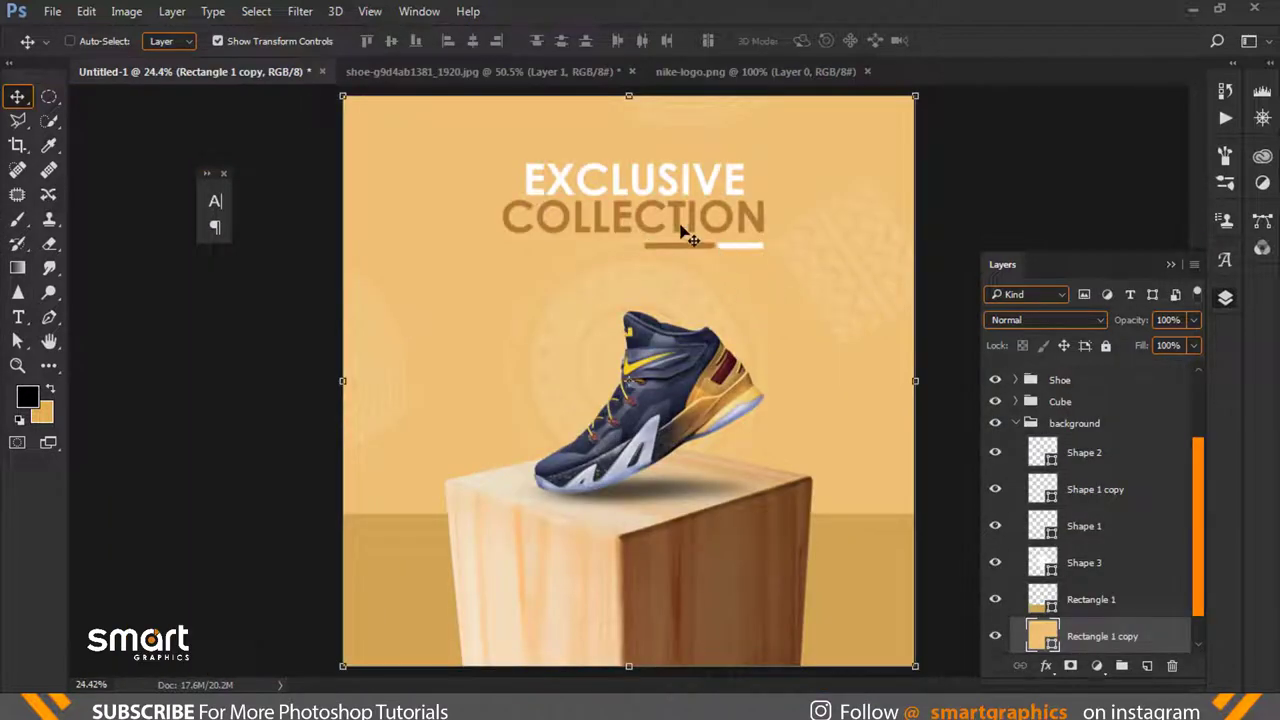
Recolour the word COLLECTION in the headline to orange d59540.
{"action": "left_click", "coordinate": [642, 230], "text": "ctrl"}
{"action": "double_click", "coordinate": [1027, 380]}
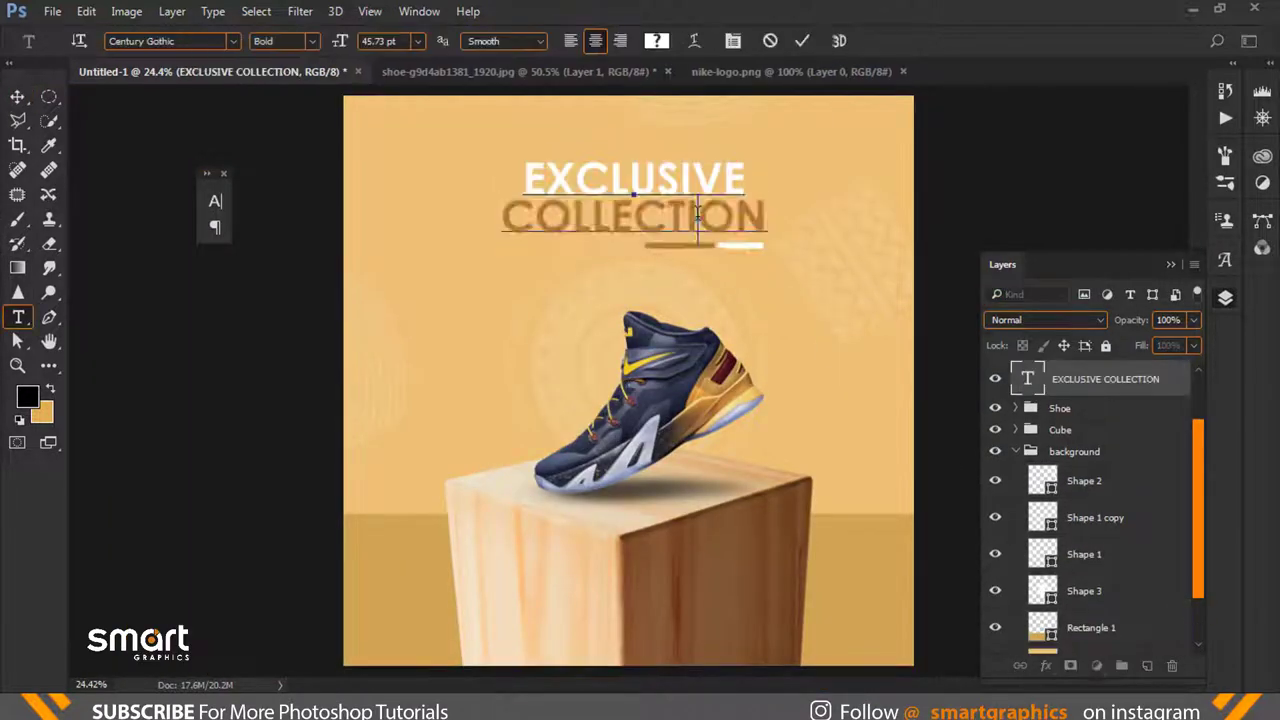
{"action": "left_click_drag", "start_coordinate": [762, 215], "coordinate": [502, 215]}
{"action": "left_click", "coordinate": [656, 40]}
{"action": "left_click_drag", "start_coordinate": [719, 124], "coordinate": [355, 224]}
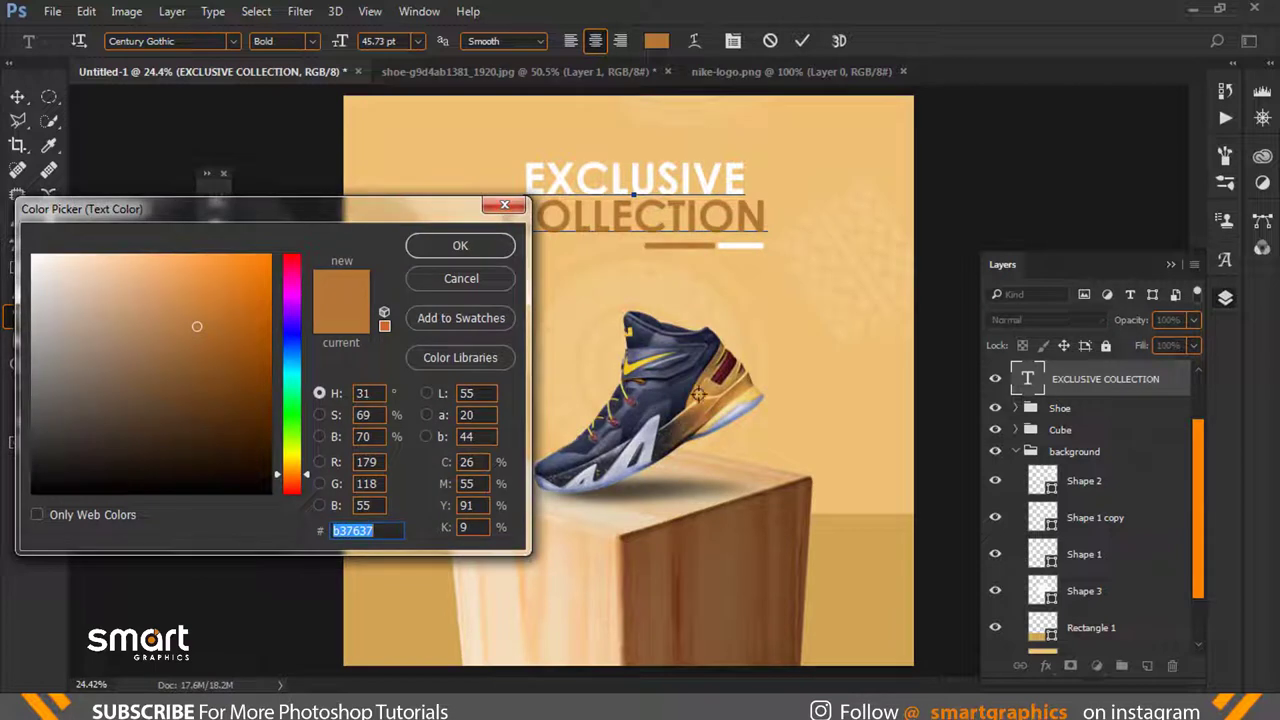
{"action": "left_click", "coordinate": [698, 392]}
{"action": "left_click", "coordinate": [627, 374]}
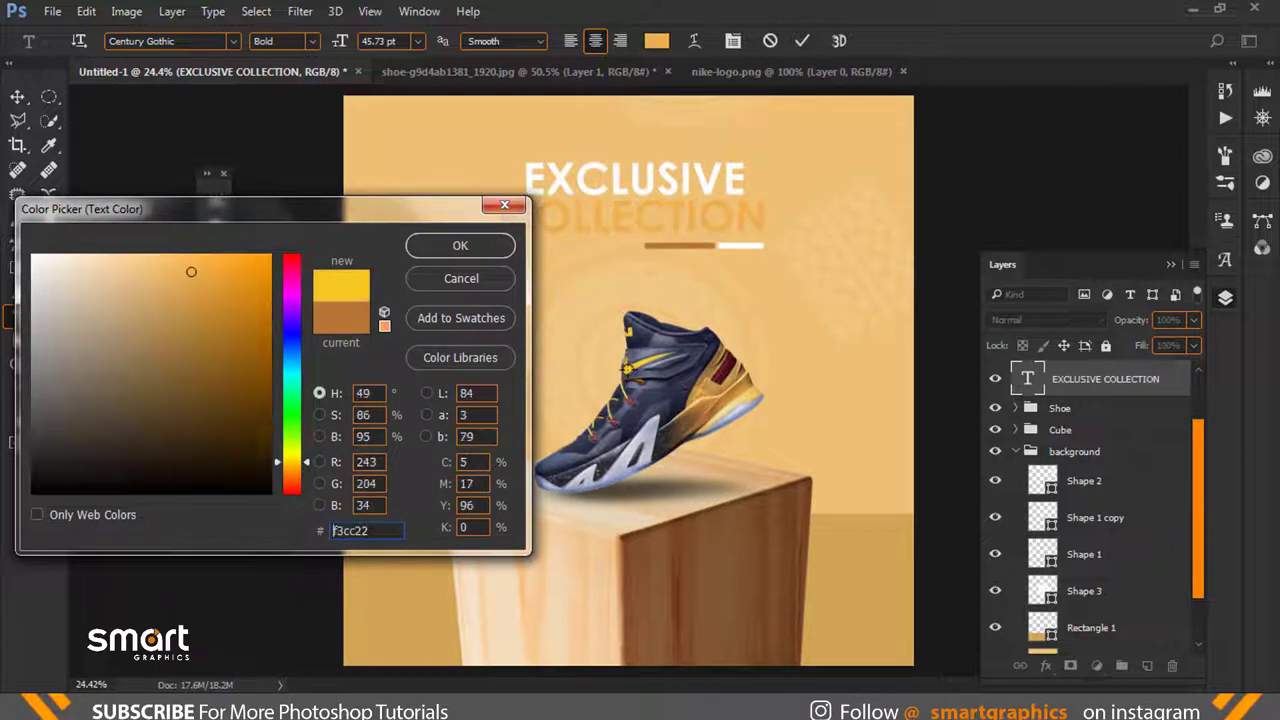
{"action": "left_click", "coordinate": [695, 396]}
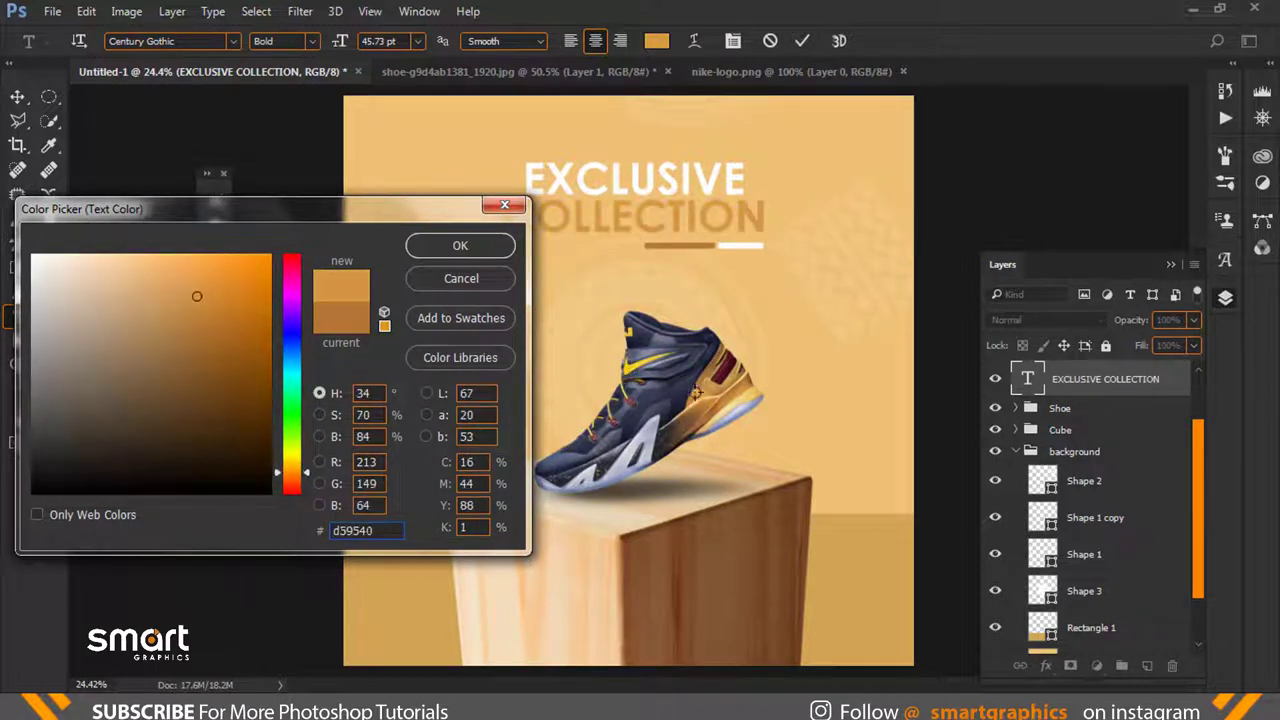
{"action": "left_click", "coordinate": [497, 252]}
{"action": "left_click", "coordinate": [799, 41]}
{"action": "key", "text": "v"}
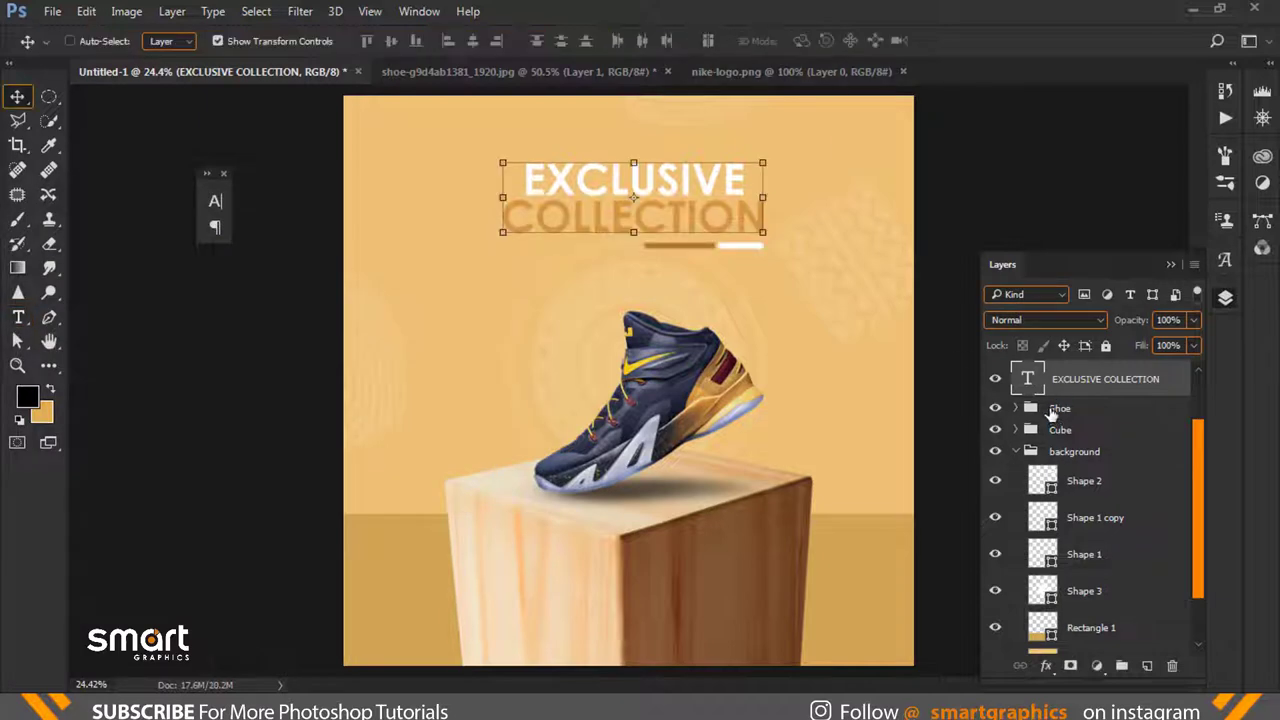
Set the left bar's colour to COLLECTION's orange d59540.
{"action": "left_click", "coordinate": [697, 247], "text": "ctrl"}
{"action": "double_click", "coordinate": [1028, 380]}
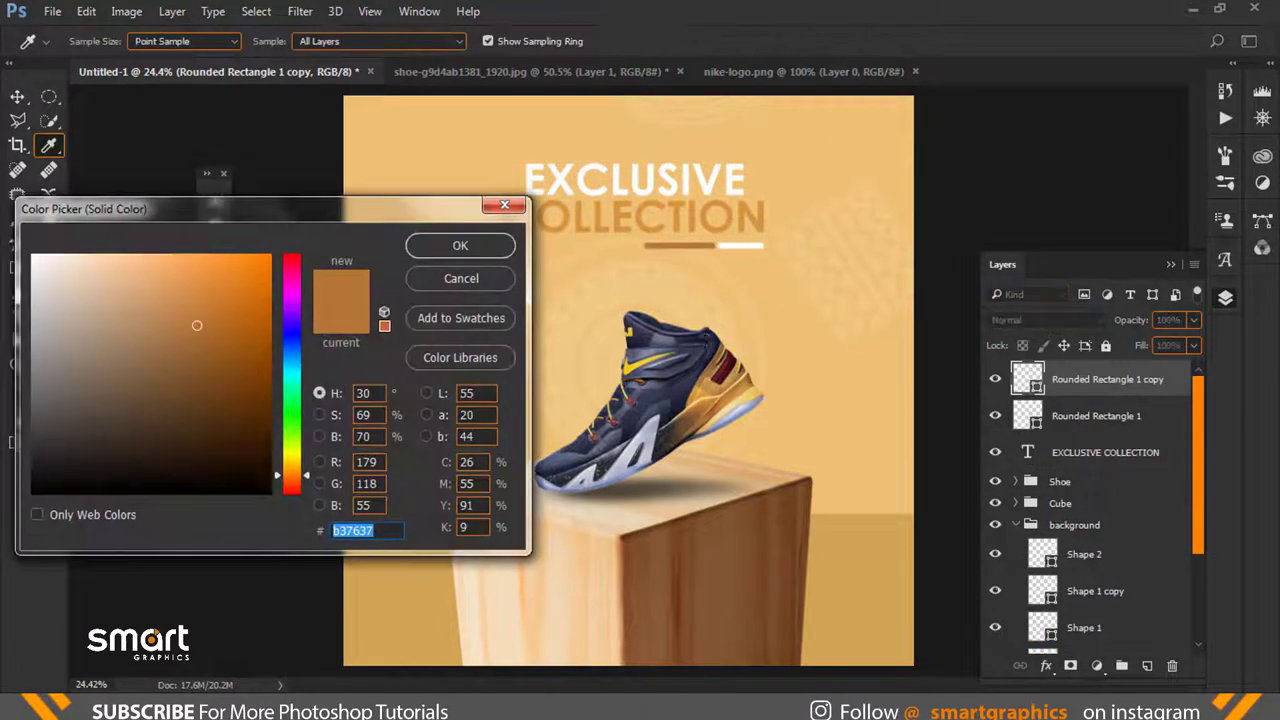
{"action": "left_click", "coordinate": [651, 230]}
{"action": "left_click", "coordinate": [482, 247]}
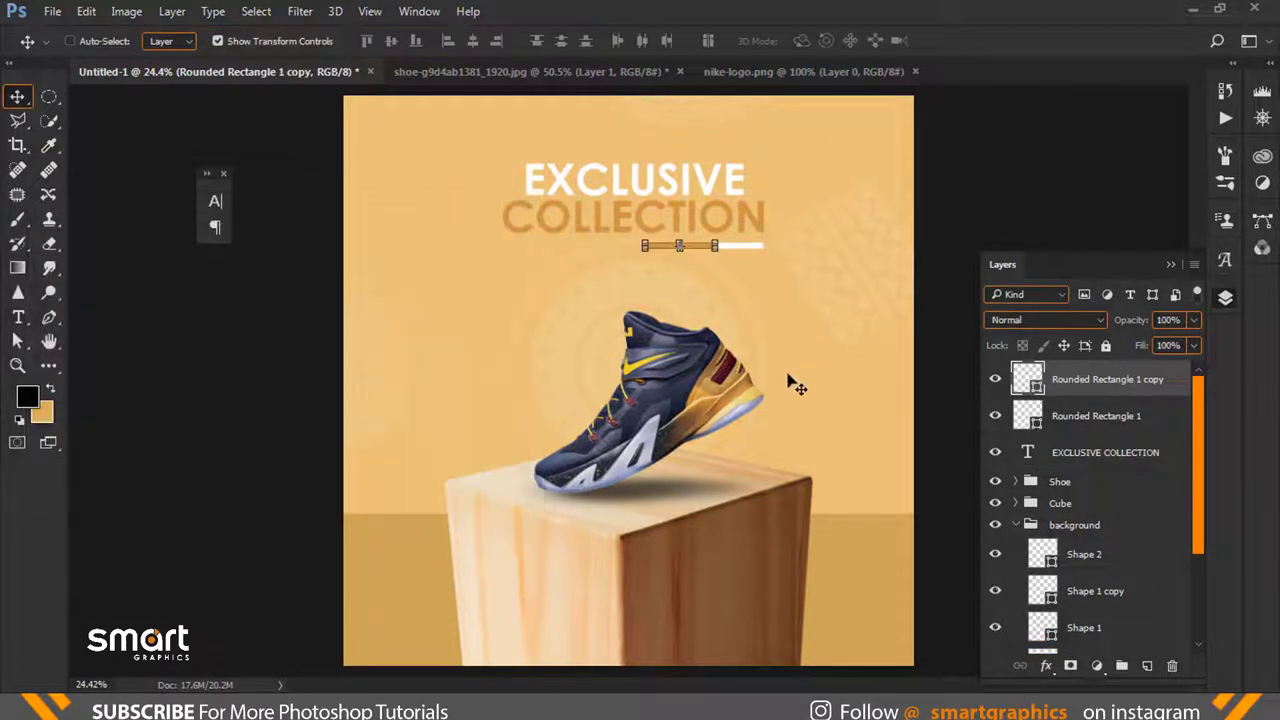
{"action": "scroll", "coordinate": [1037, 523], "scroll_direction": "down", "scroll_amount": 1}
Move the Shoe and Cube groups down about 90 px and scale them up.
{"action": "scroll", "coordinate": [1037, 523], "scroll_direction": "up", "scroll_amount": 1}
{"action": "left_click", "coordinate": [1016, 525]}
{"action": "left_click", "coordinate": [1060, 503]}
{"action": "left_click", "coordinate": [1060, 481], "text": "shift"}
{"action": "left_click_drag", "start_coordinate": [671, 531], "coordinate": [671, 622]}
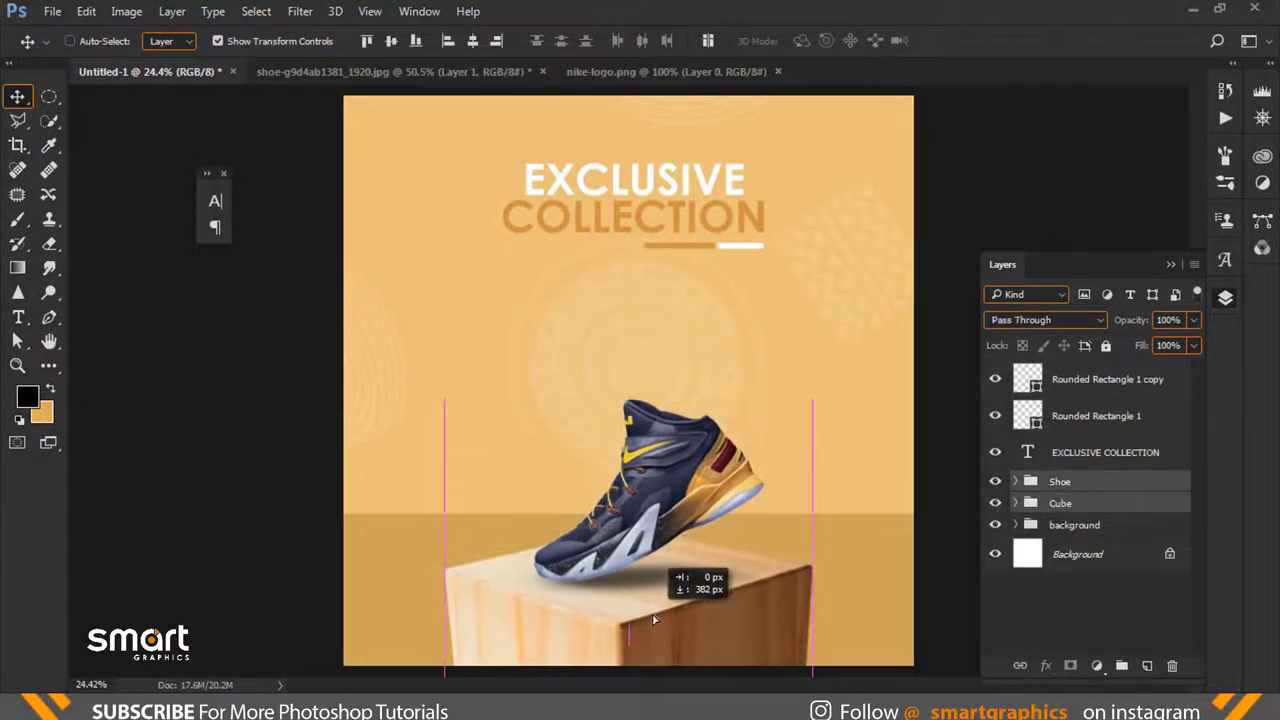
{"action": "key", "text": "ctrl+t"}
{"action": "left_click_drag", "start_coordinate": [815, 410], "coordinate": [845, 362]}
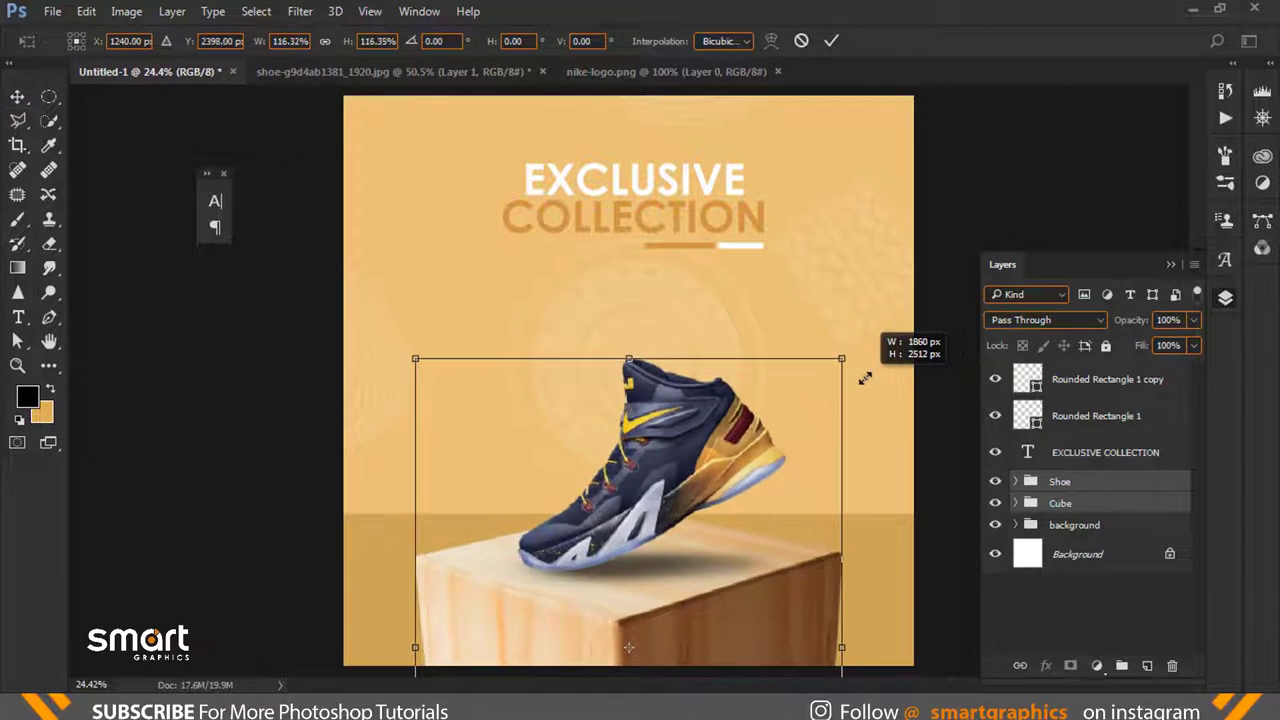
{"action": "key", "text": "Return"}
Rescale the Shoe group alone and lower it onto the cube.
{"action": "left_click", "coordinate": [1060, 481]}
{"action": "key", "text": "ctrl+t"}
{"action": "mouse_move", "coordinate": [823, 358]}
{"action": "left_mouse_down"}
{"action": "mouse_move", "coordinate": [862, 345]}
{"action": "mouse_move", "coordinate": [853, 326]}
{"action": "left_mouse_up"}
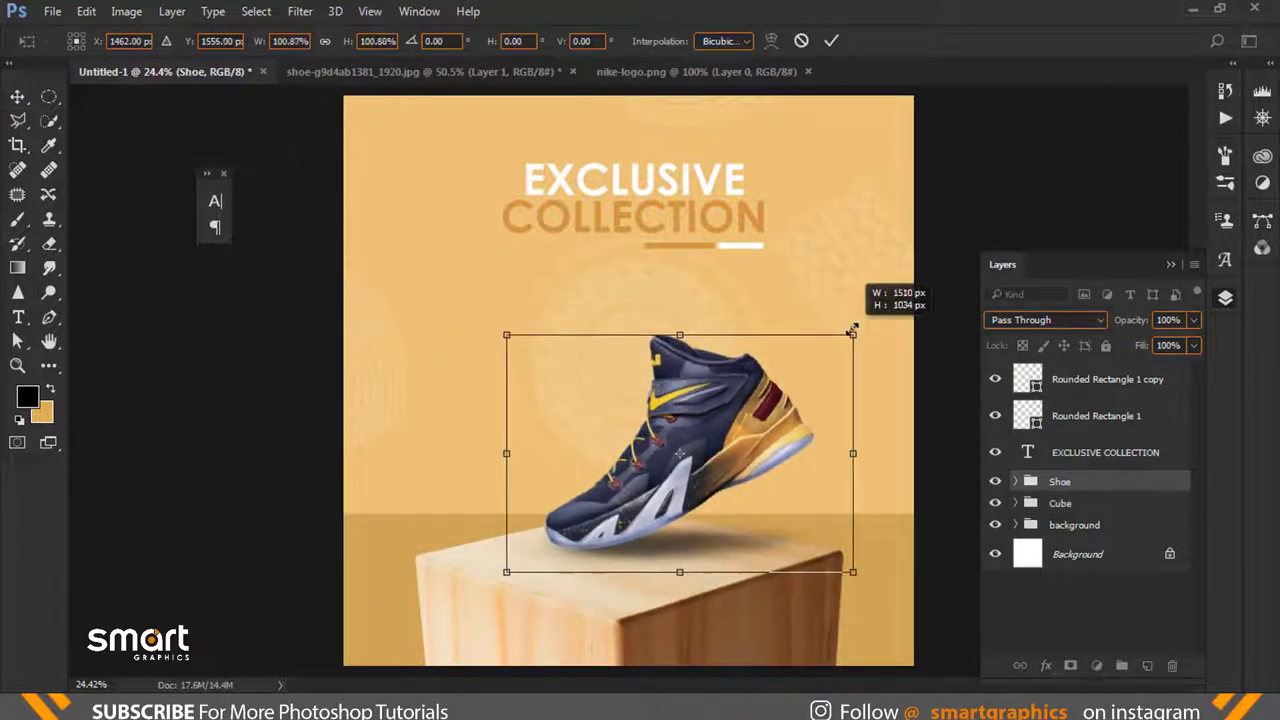
{"action": "left_click_drag", "start_coordinate": [748, 430], "coordinate": [742, 479]}
{"action": "key", "text": "Return"}
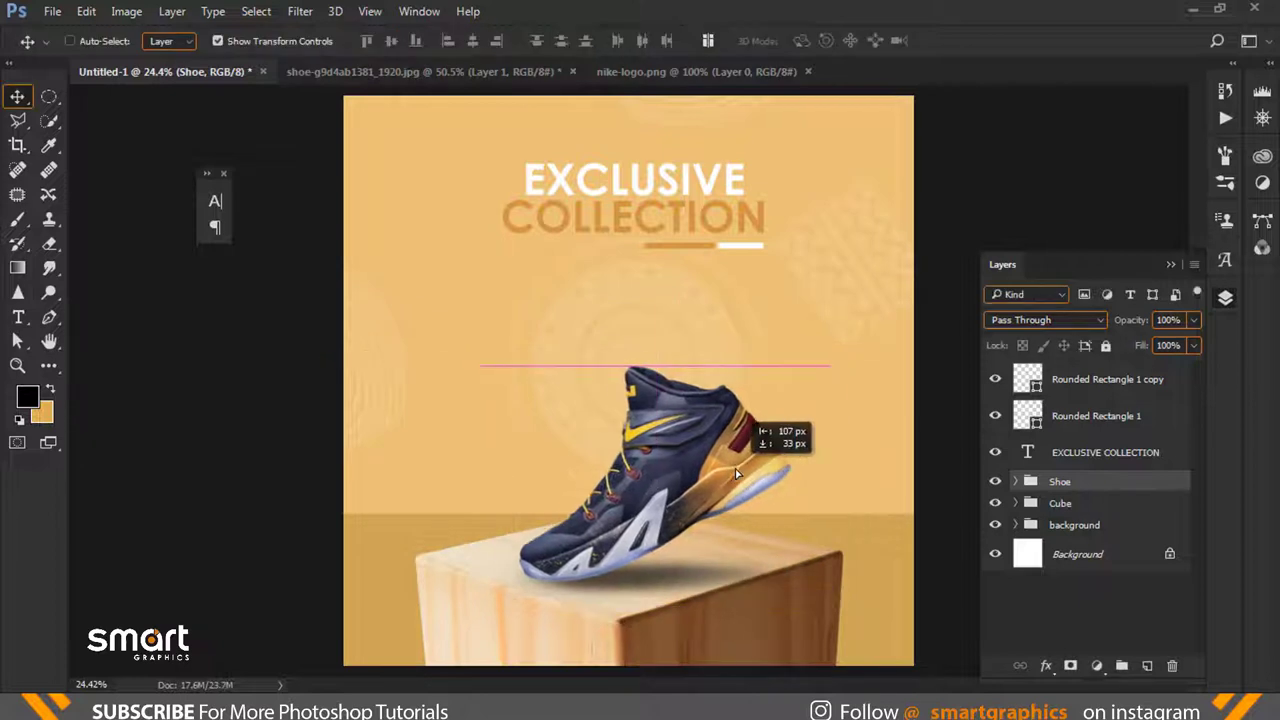
Move the headline and both bars down about 75 px and enlarge them to about 115%.
{"action": "scroll", "coordinate": [760, 503], "scroll_direction": "down", "scroll_amount": 1}
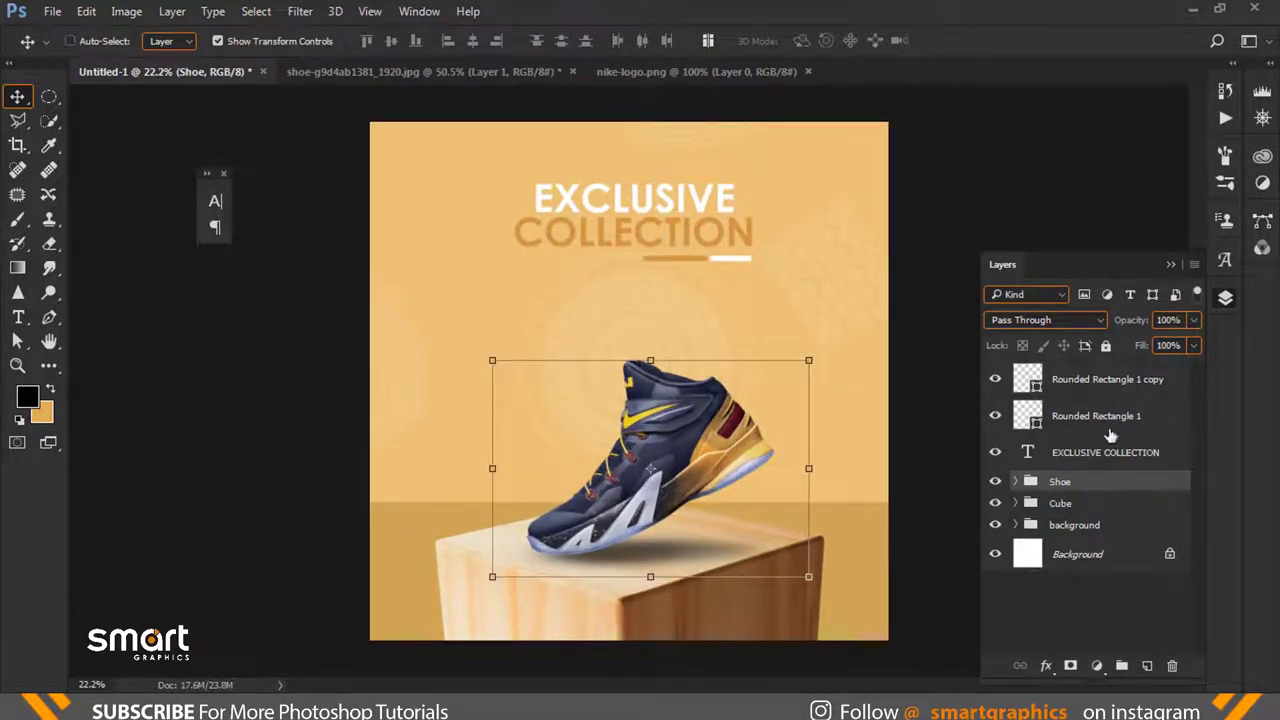
{"action": "left_click", "coordinate": [1105, 452]}
{"action": "left_click", "coordinate": [1100, 380], "text": "shift"}
{"action": "mouse_move", "coordinate": [748, 250]}
{"action": "left_mouse_down"}
{"action": "mouse_move", "coordinate": [717, 263]}
{"action": "mouse_move", "coordinate": [769, 278]}
{"action": "left_mouse_up"}
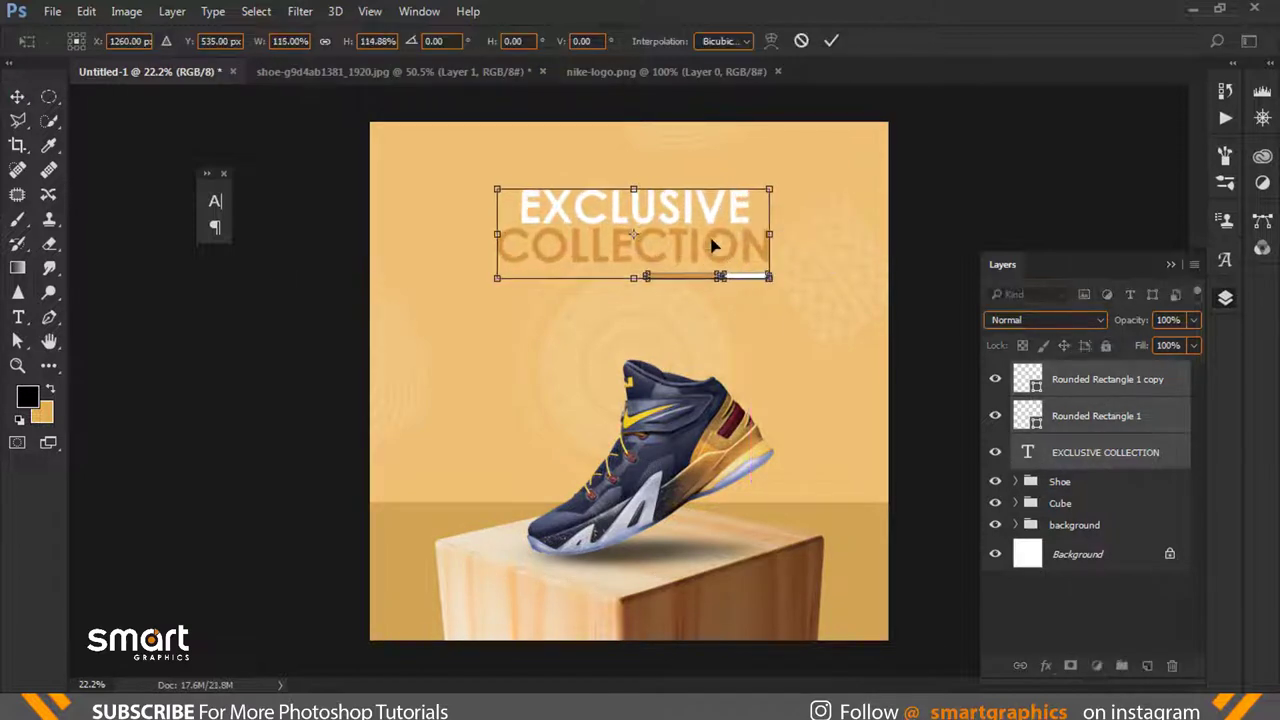
{"action": "key", "text": "Return"}
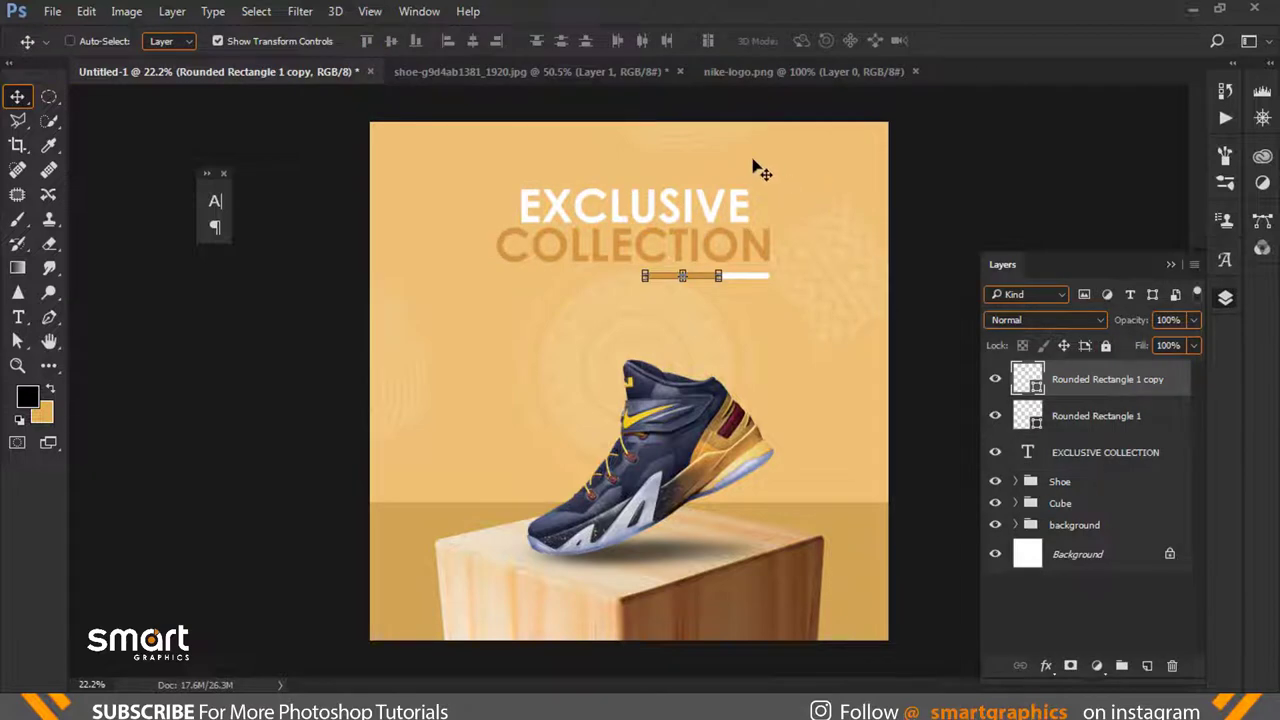
Bring the swoosh from nike-logo.png into the ad and scale it into the top-right corner.
{"action": "left_click", "coordinate": [800, 71]}
{"action": "mouse_move", "coordinate": [466, 223]}
{"action": "left_mouse_down"}
{"action": "mouse_move", "coordinate": [651, 267]}
{"action": "mouse_move", "coordinate": [708, 251]}
{"action": "left_mouse_up"}
{"action": "mouse_move", "coordinate": [830, 290]}
{"action": "left_mouse_down"}
{"action": "mouse_move", "coordinate": [737, 262]}
{"action": "mouse_move", "coordinate": [805, 165]}
{"action": "left_mouse_up"}
{"action": "mouse_move", "coordinate": [870, 200]}
{"action": "left_mouse_down"}
{"action": "mouse_move", "coordinate": [876, 162]}
{"action": "mouse_move", "coordinate": [845, 156]}
{"action": "left_mouse_up"}
{"action": "key", "text": "Return"}
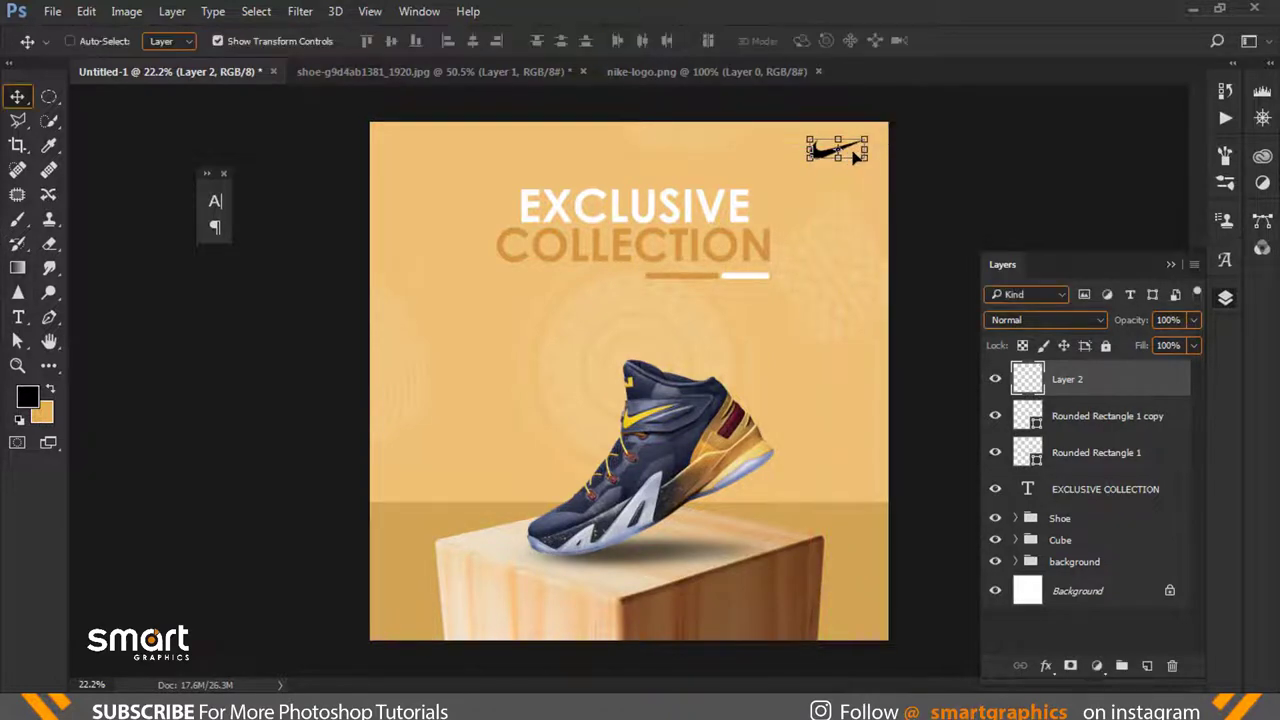
Add a white Color Overlay layer style to the swoosh.
{"action": "right_click", "coordinate": [1173, 397]}
{"action": "left_click", "coordinate": [810, 124]}
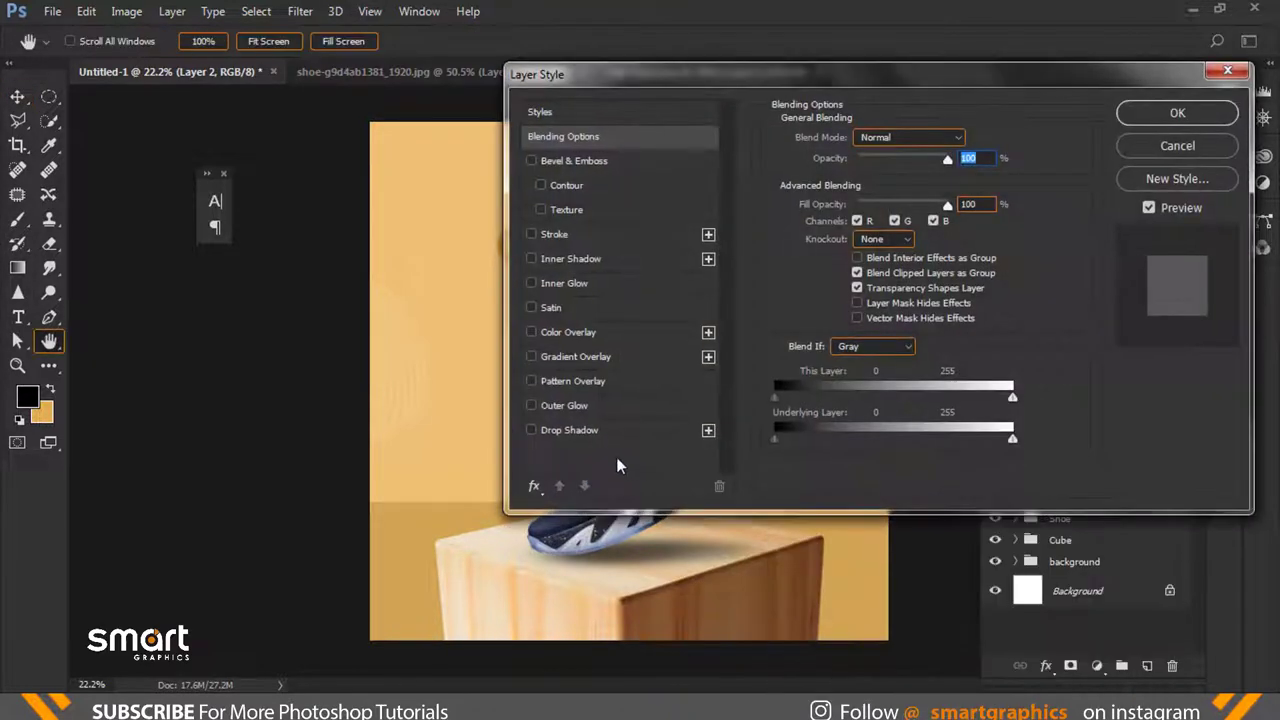
{"action": "left_click", "coordinate": [568, 332]}
{"action": "left_click", "coordinate": [968, 140]}
{"action": "left_click", "coordinate": [36, 257]}
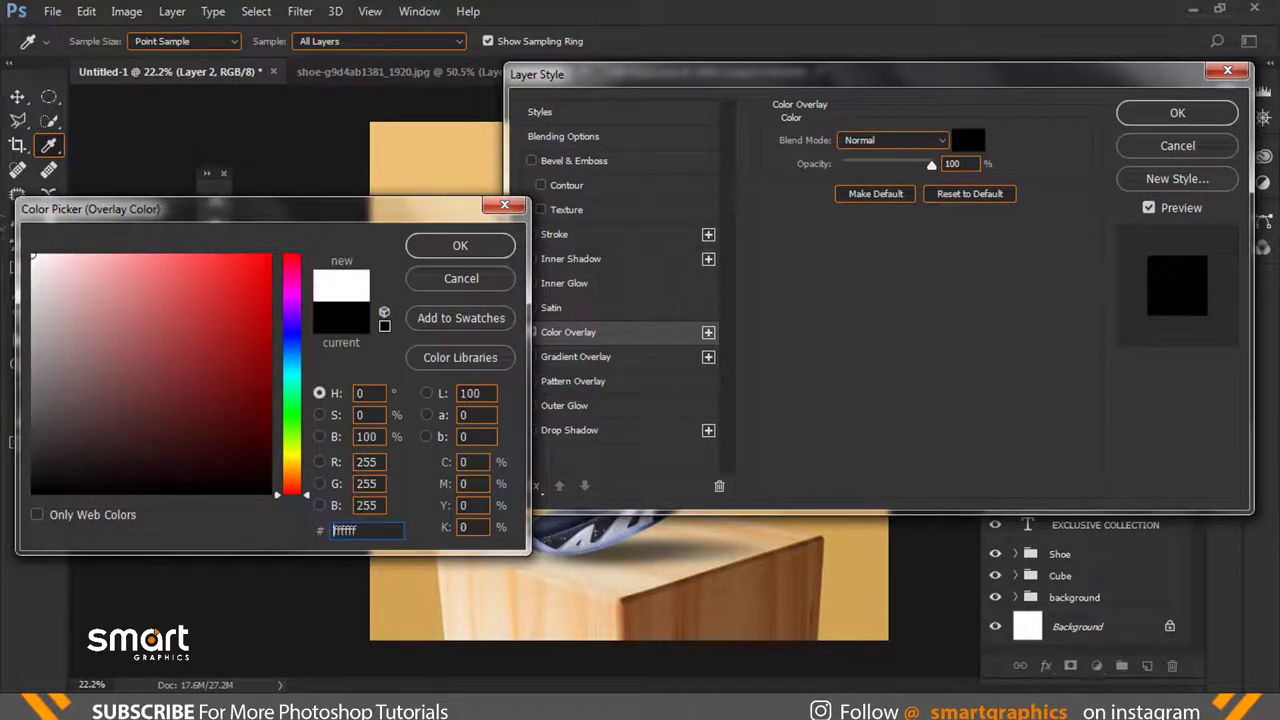
{"action": "left_click", "coordinate": [460, 244]}
{"action": "left_click", "coordinate": [1150, 113]}
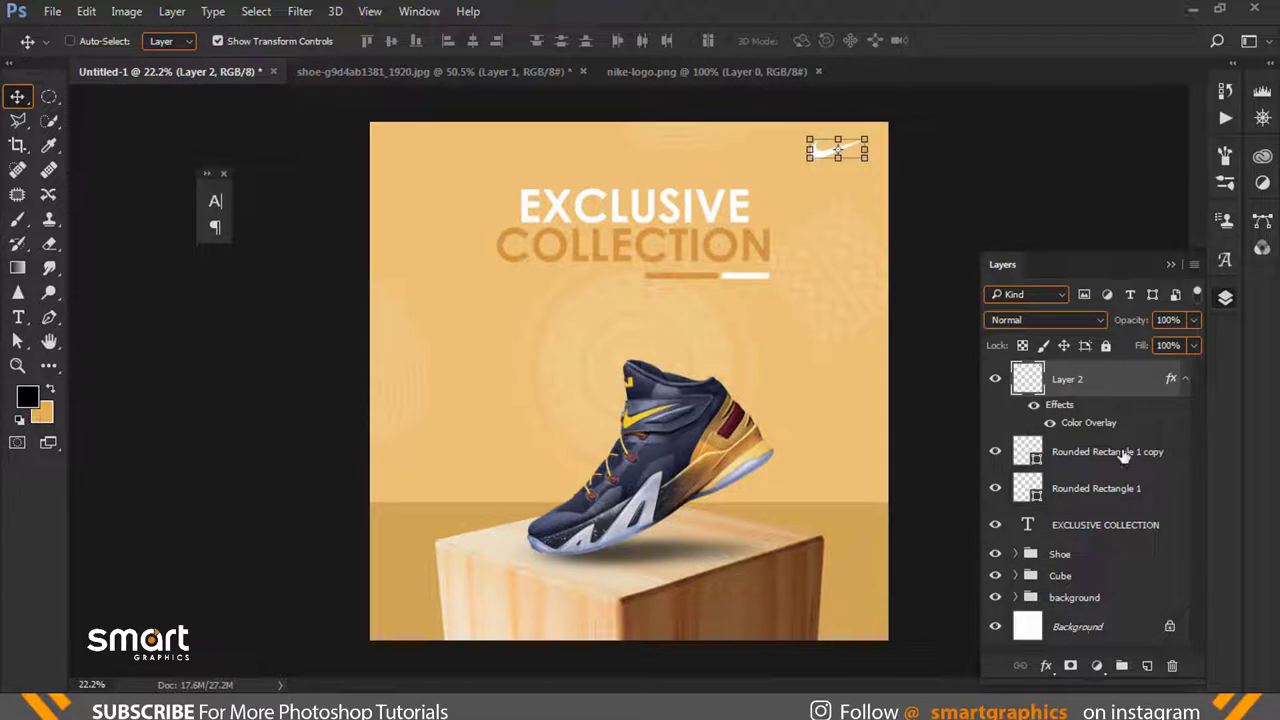
Group the swoosh layer and name the group LOGO.
{"action": "key", "text": "ctrl+g"}
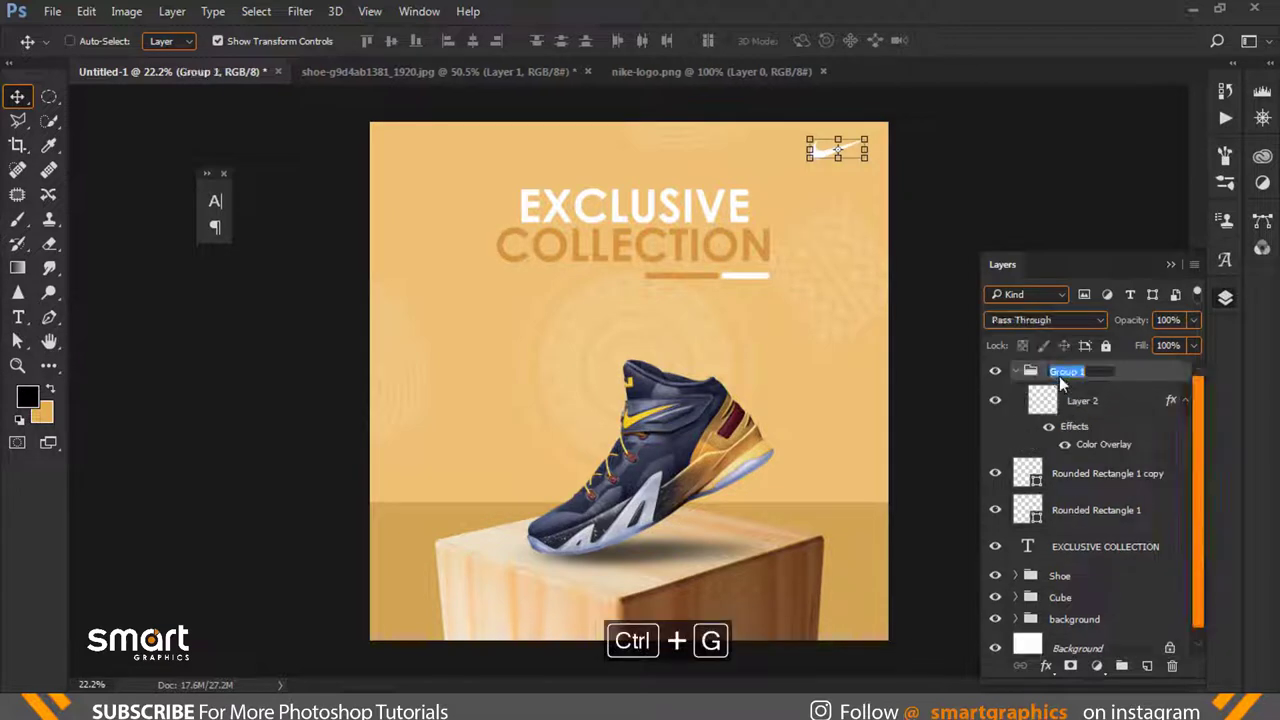
{"action": "type", "text": "LOGO"}
{"action": "key", "text": "Return"}
{"action": "left_click", "coordinate": [1015, 371]}
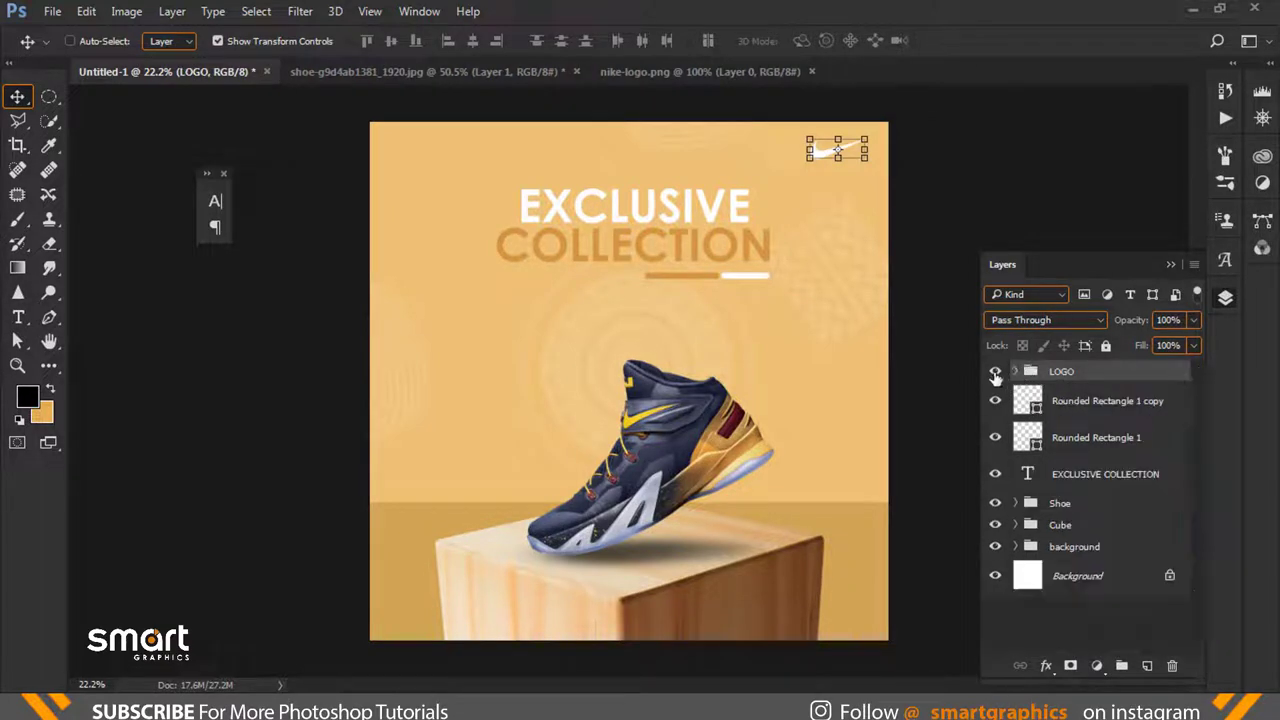
Group the headline and both bars into a group named Text.
{"action": "left_click", "coordinate": [1075, 402]}
{"action": "left_click", "coordinate": [1090, 476], "text": "shift"}
{"action": "key", "text": "ctrl+g"}
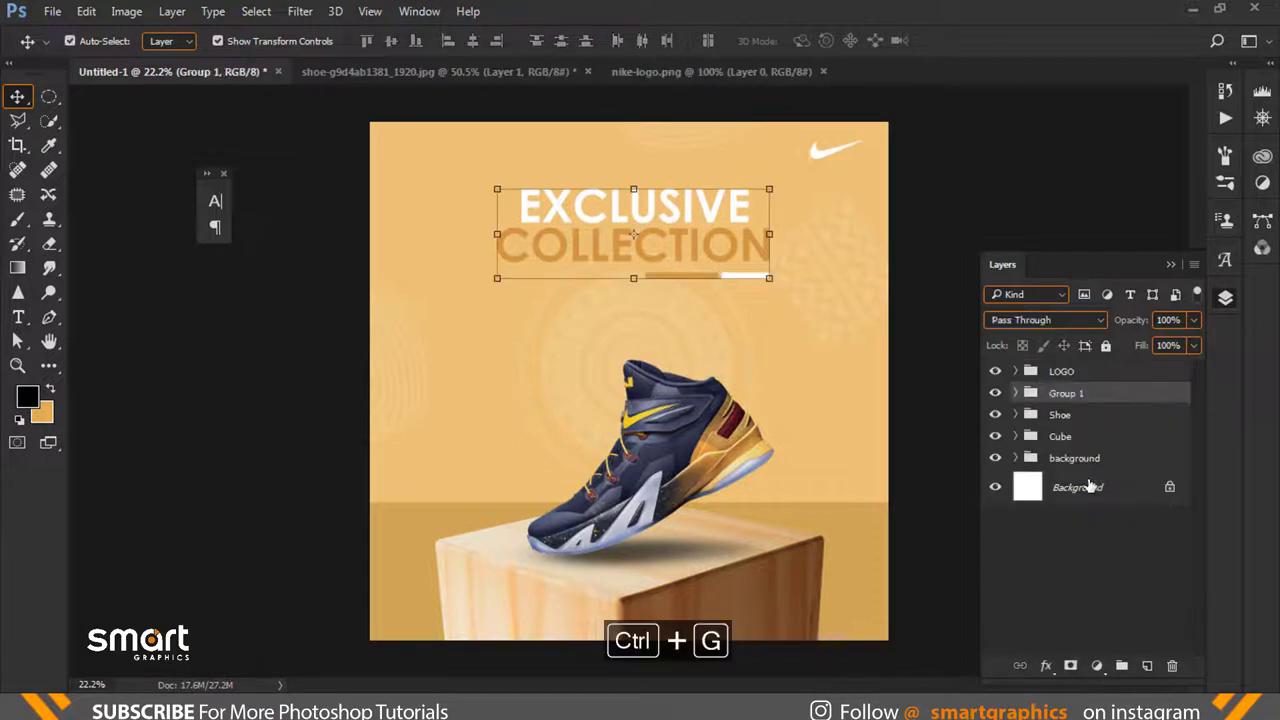
{"action": "double_click", "coordinate": [1066, 393]}
{"action": "type", "text": "tEXT"}
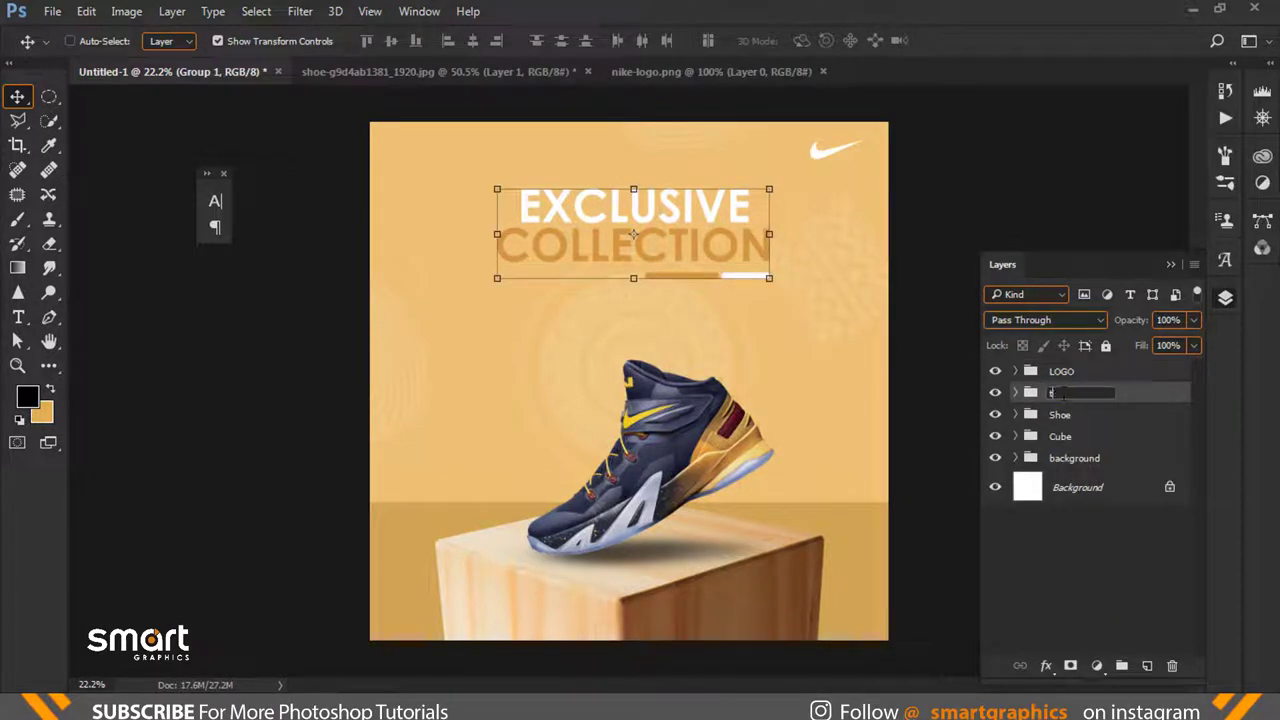
{"action": "key", "text": "Return"}
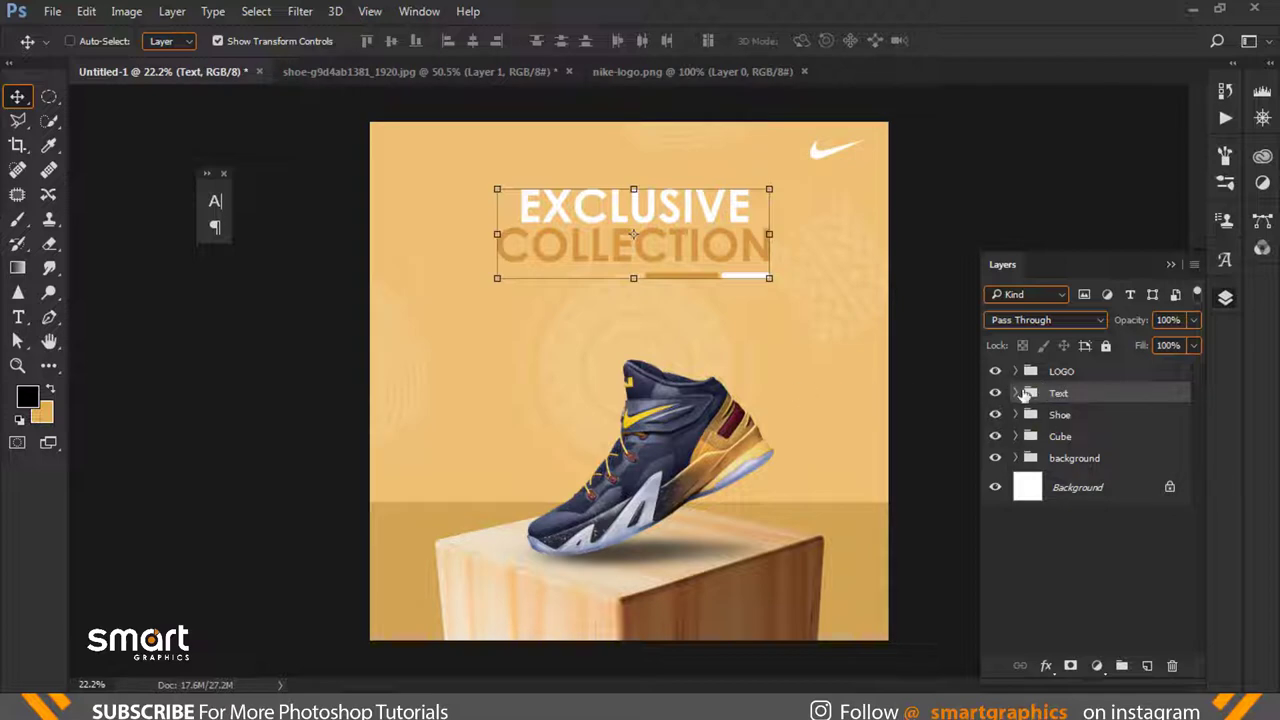
Draw a 322 px rounded square at the upper right above the EXCLUSIVE COLLECTION layer.
{"action": "left_click", "coordinate": [1016, 393]}
{"action": "left_click", "coordinate": [1110, 422]}
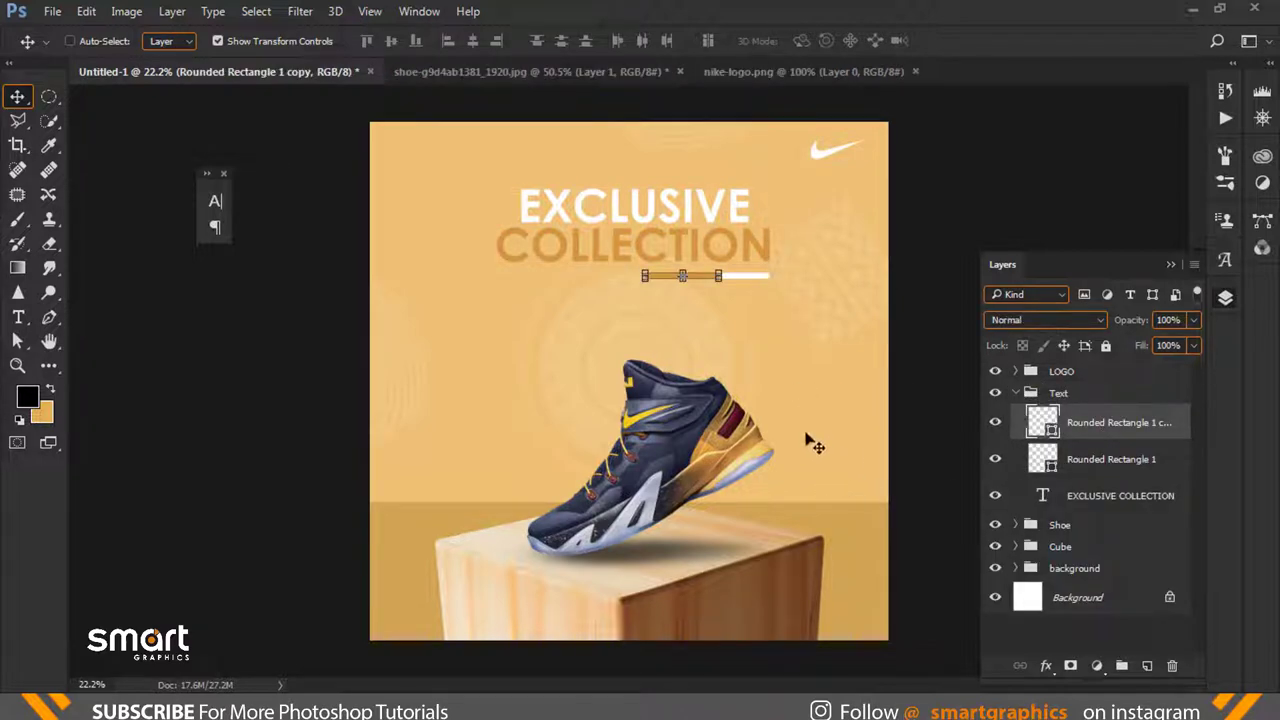
{"action": "scroll", "coordinate": [769, 381], "scroll_direction": "up", "scroll_amount": 3}
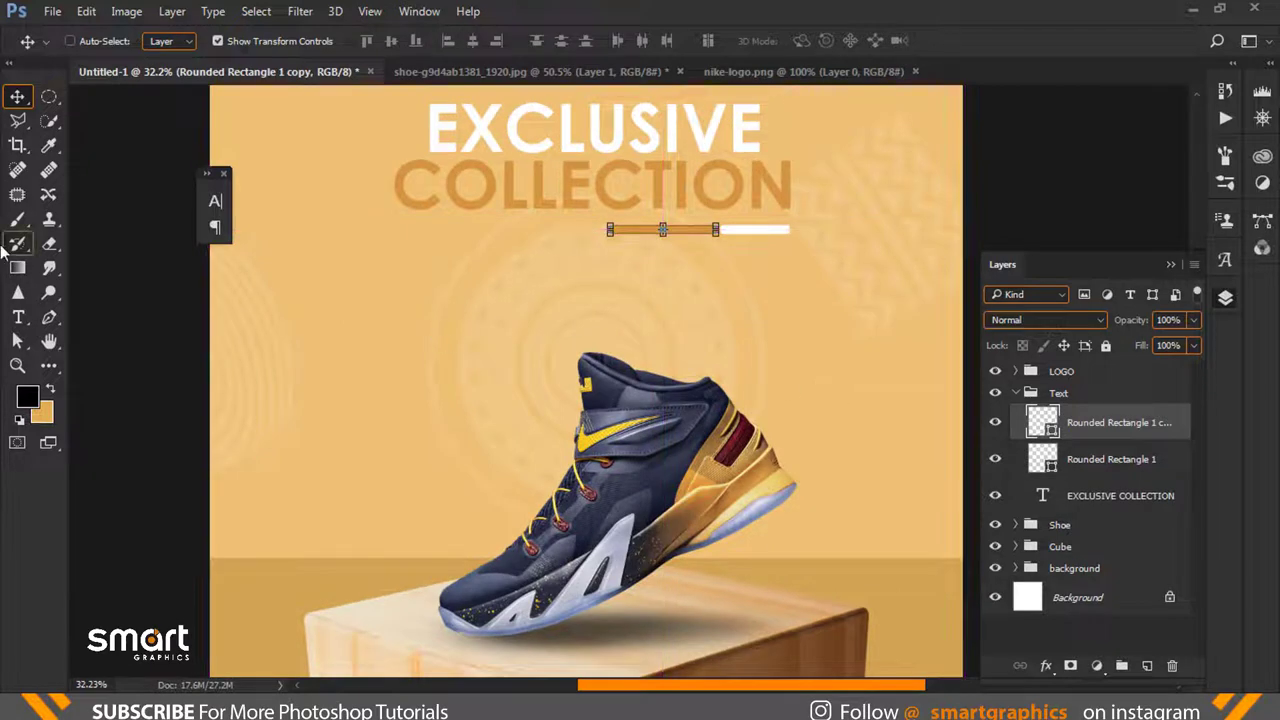
{"action": "left_click", "coordinate": [55, 370]}
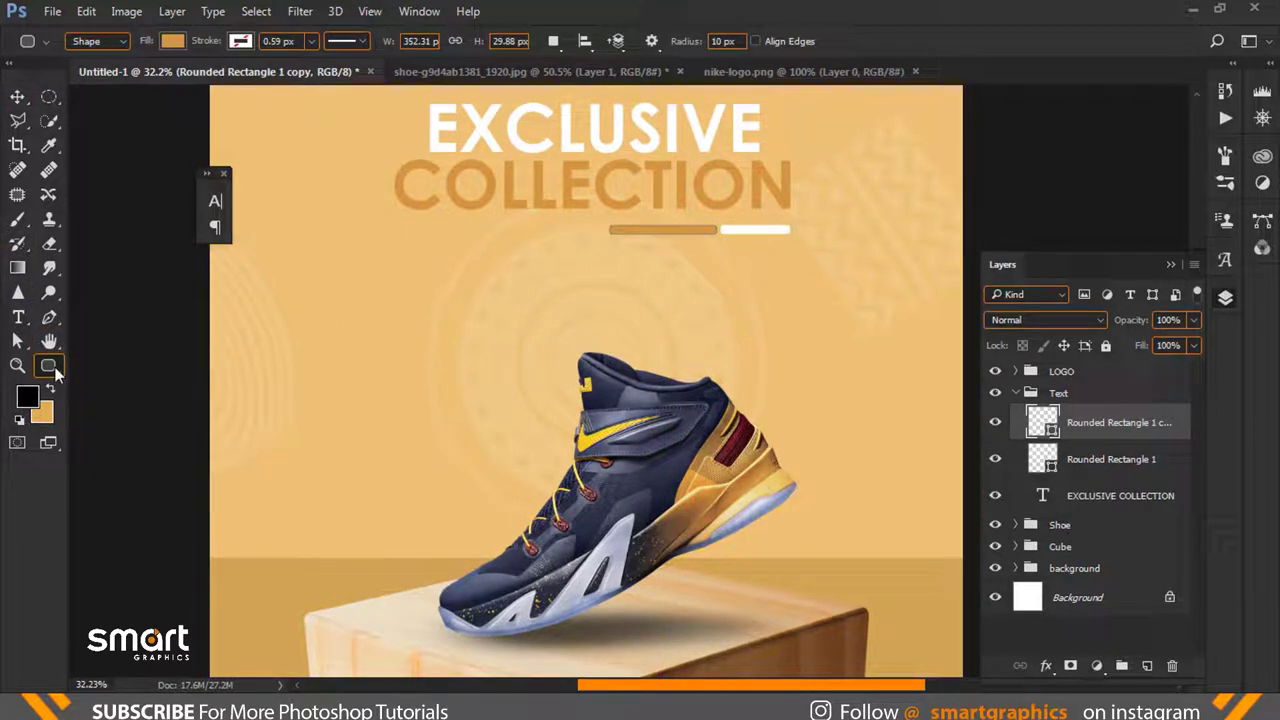
{"action": "left_click", "coordinate": [1118, 495]}
{"action": "left_click_drag", "start_coordinate": [813, 265], "coordinate": [910, 378]}
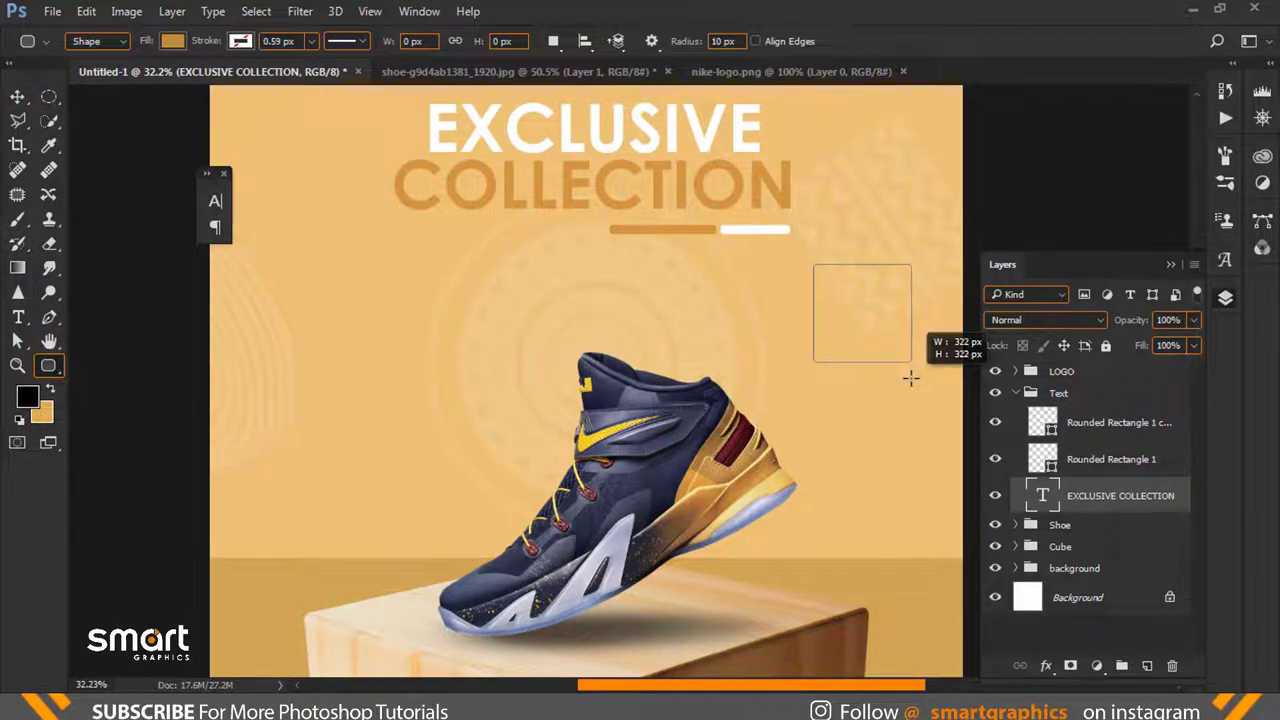
Give the square a white fill and a thicker gold border.
{"action": "mouse_move", "coordinate": [836, 170]}
{"action": "left_mouse_down"}
{"action": "mouse_move", "coordinate": [521, 179]}
{"action": "mouse_move", "coordinate": [515, 194]}
{"action": "left_mouse_up"}
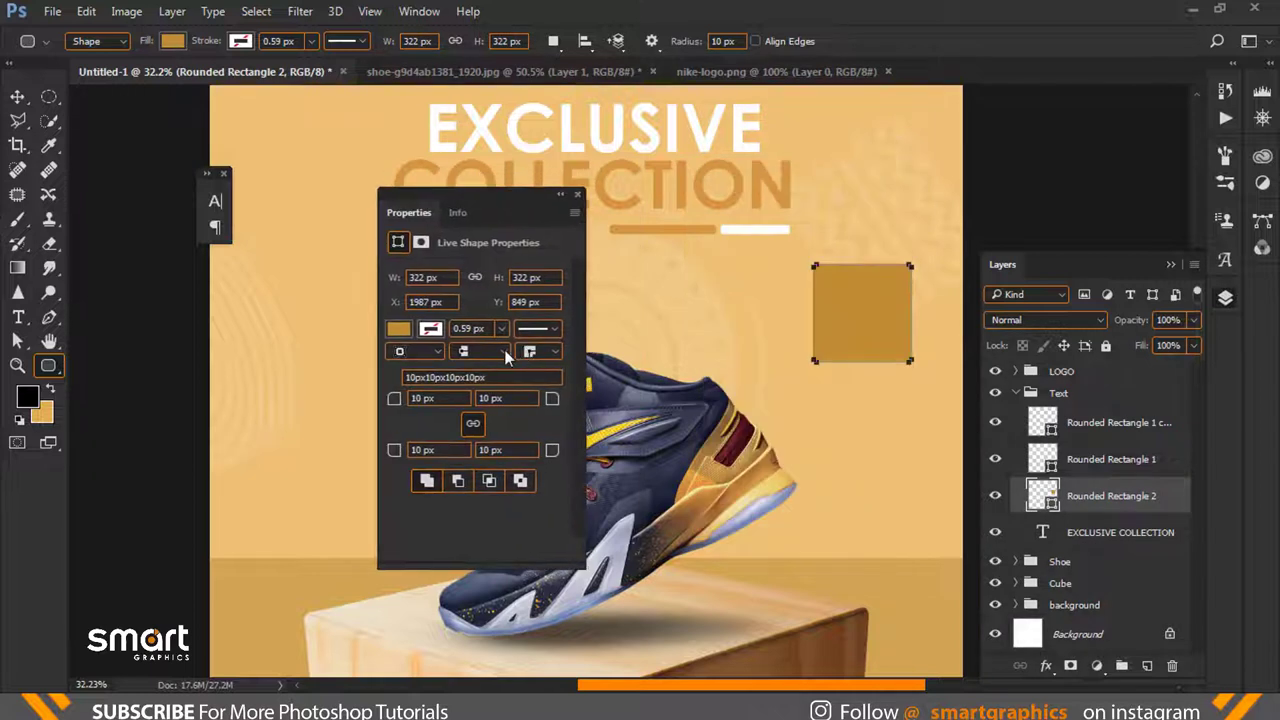
{"action": "left_click", "coordinate": [398, 328]}
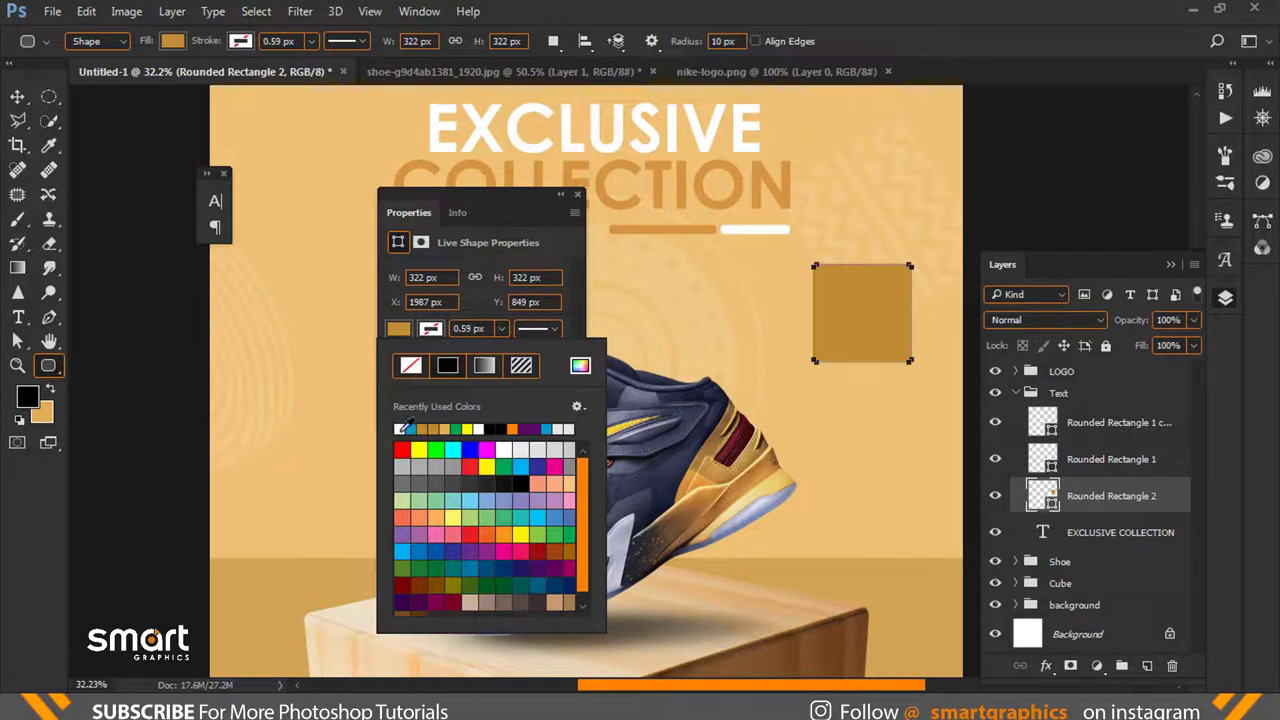
{"action": "left_click", "coordinate": [399, 429]}
{"action": "left_click", "coordinate": [528, 210]}
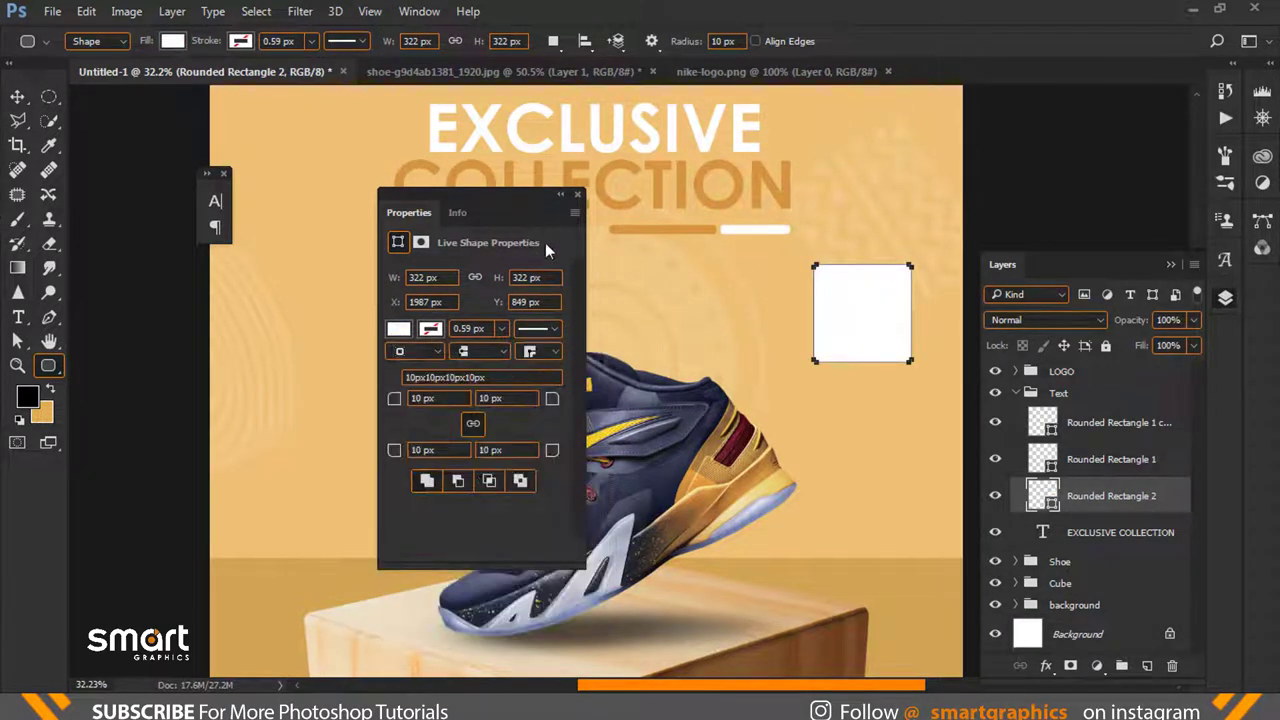
{"action": "left_click", "coordinate": [429, 329]}
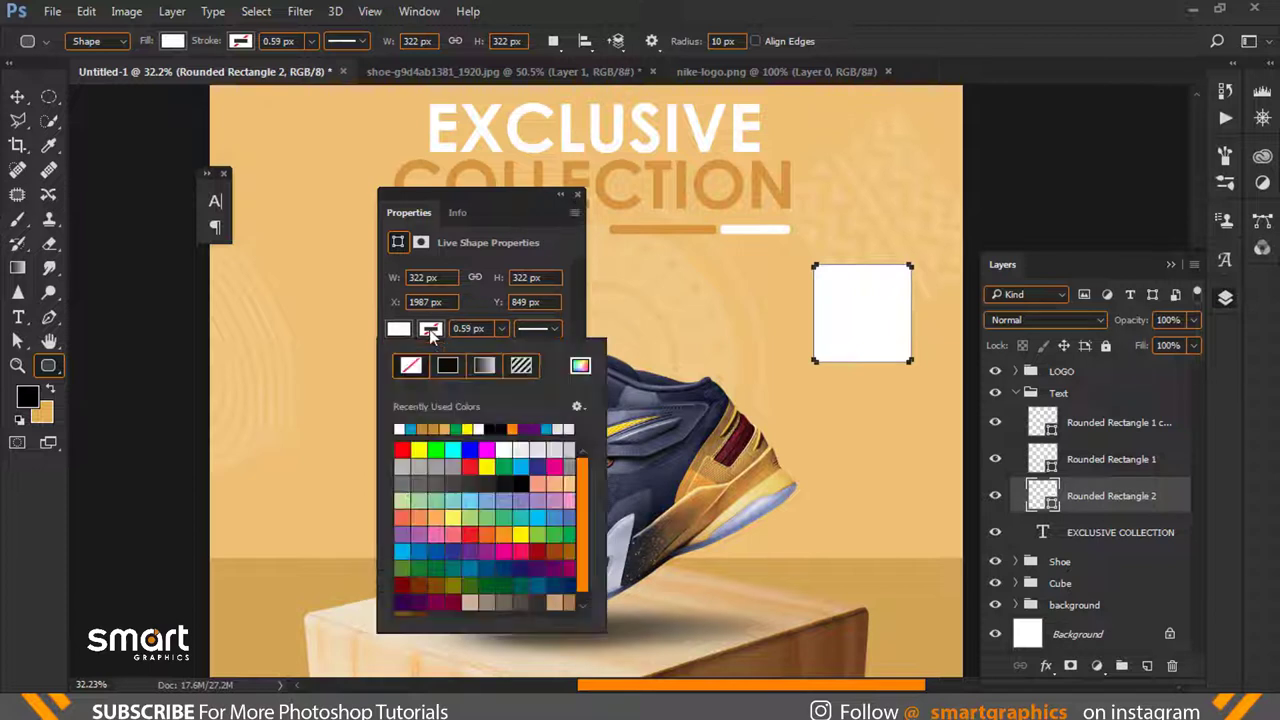
{"action": "left_click", "coordinate": [400, 429]}
{"action": "left_click", "coordinate": [504, 328]}
{"action": "left_click_drag", "start_coordinate": [499, 352], "coordinate": [504, 352]}
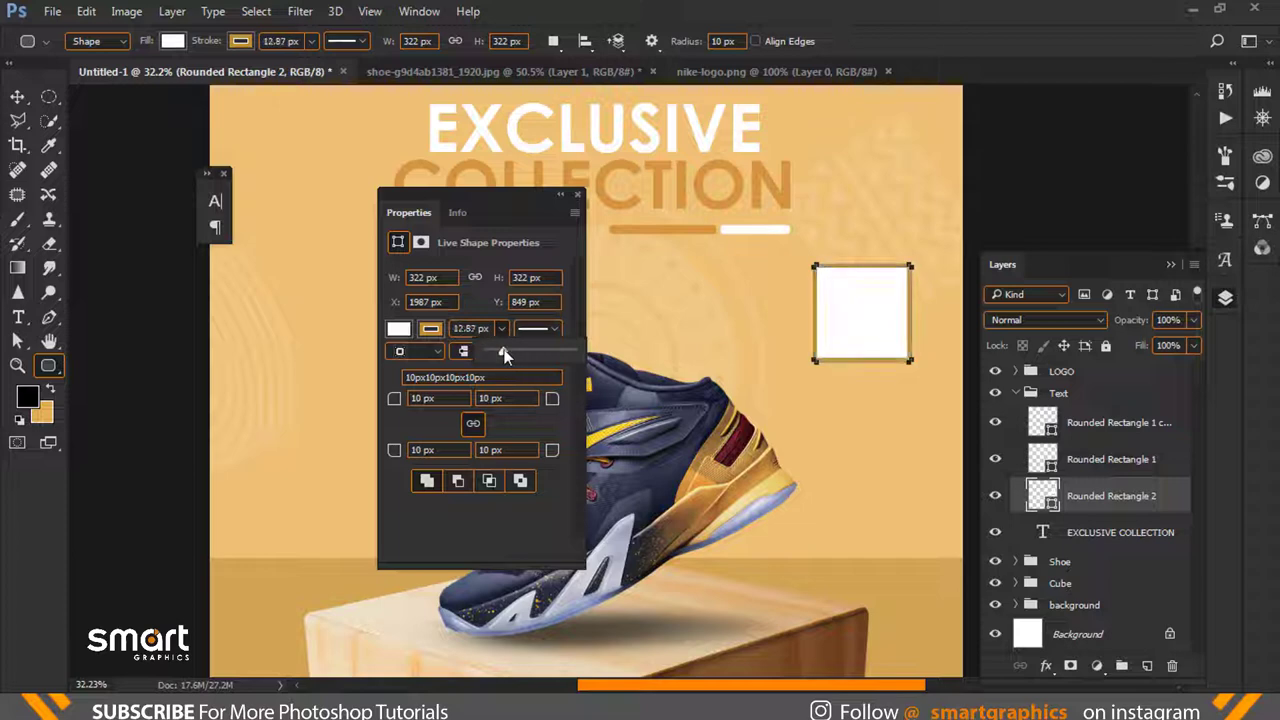
Add an outside white 5 px Stroke layer style to Rounded Rectangle 2.
{"action": "left_click", "coordinate": [17, 96]}
{"action": "left_click", "coordinate": [577, 196]}
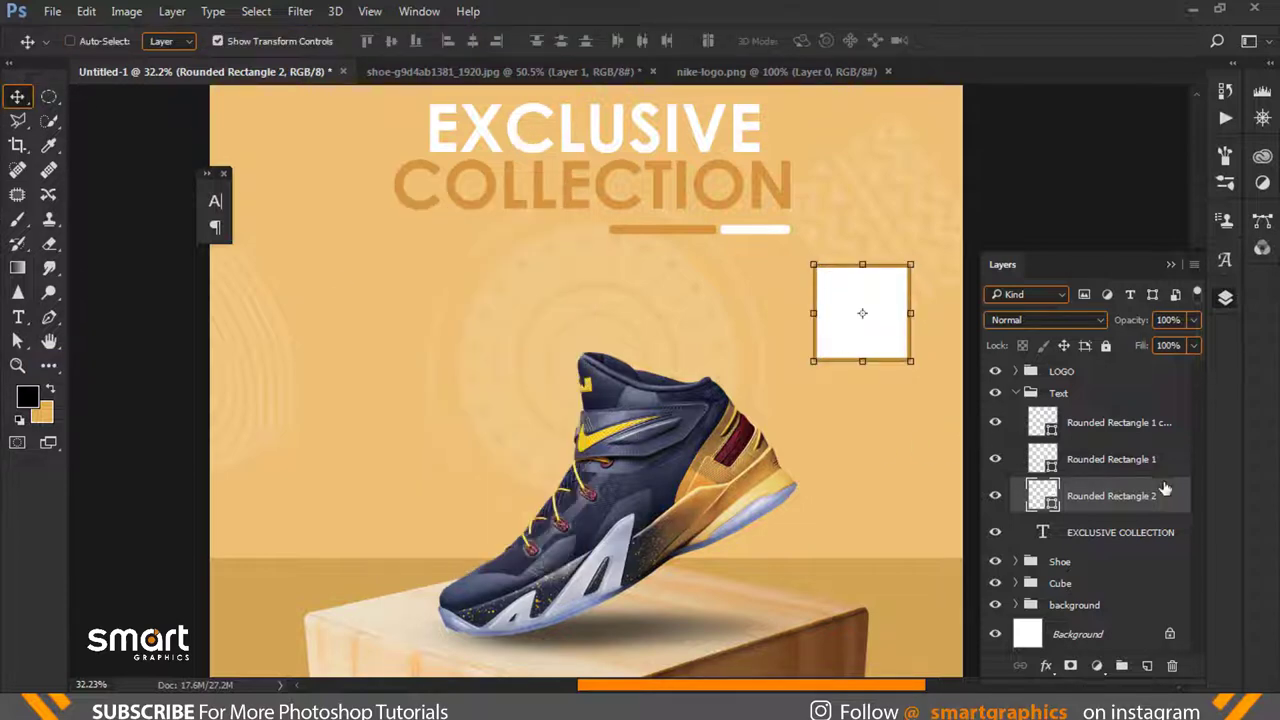
{"action": "right_click", "coordinate": [1110, 495]}
{"action": "left_click", "coordinate": [800, 135]}
{"action": "left_click_drag", "start_coordinate": [655, 77], "coordinate": [204, 97]}
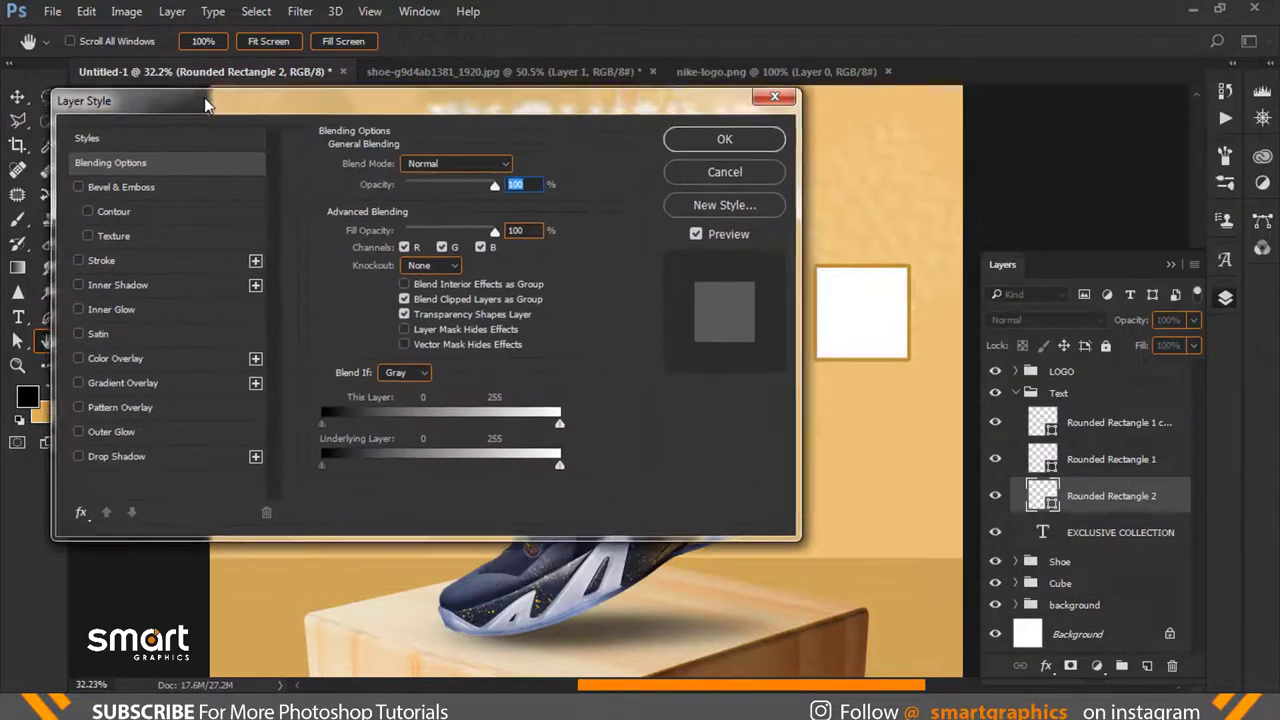
{"action": "left_click", "coordinate": [95, 355]}
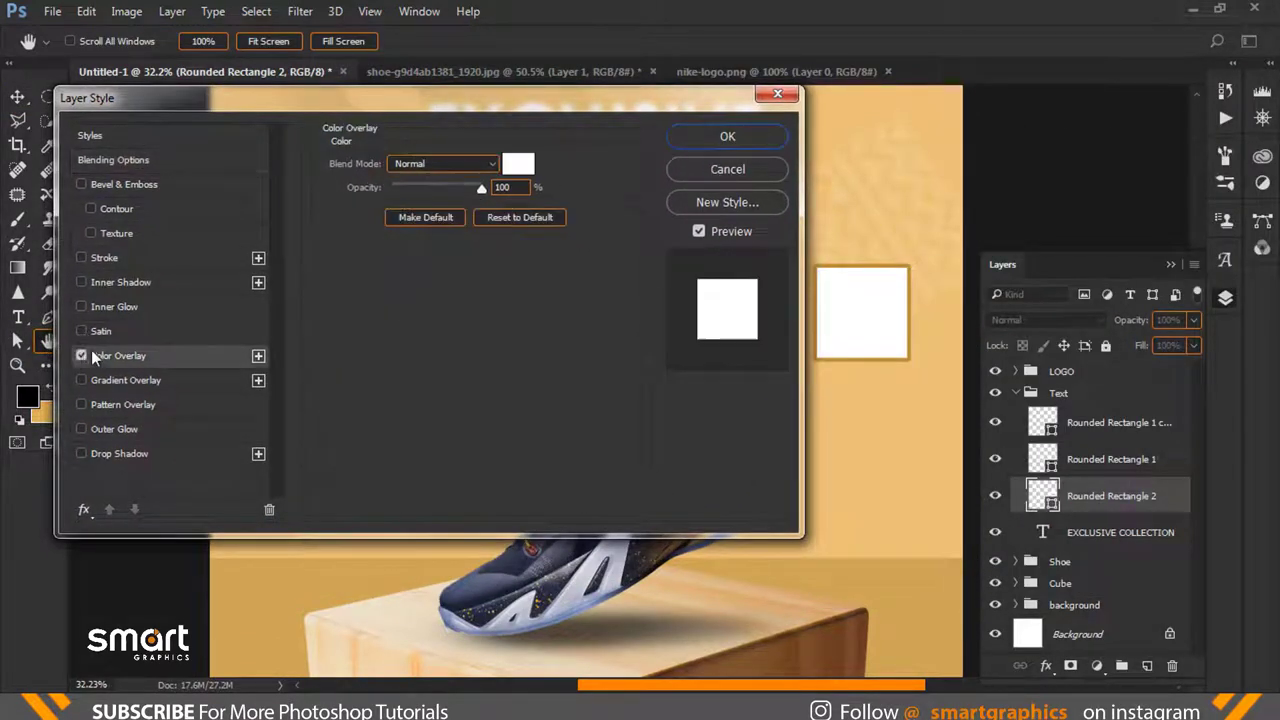
{"action": "left_click", "coordinate": [95, 257]}
{"action": "left_click", "coordinate": [415, 180]}
{"action": "left_click", "coordinate": [404, 196]}
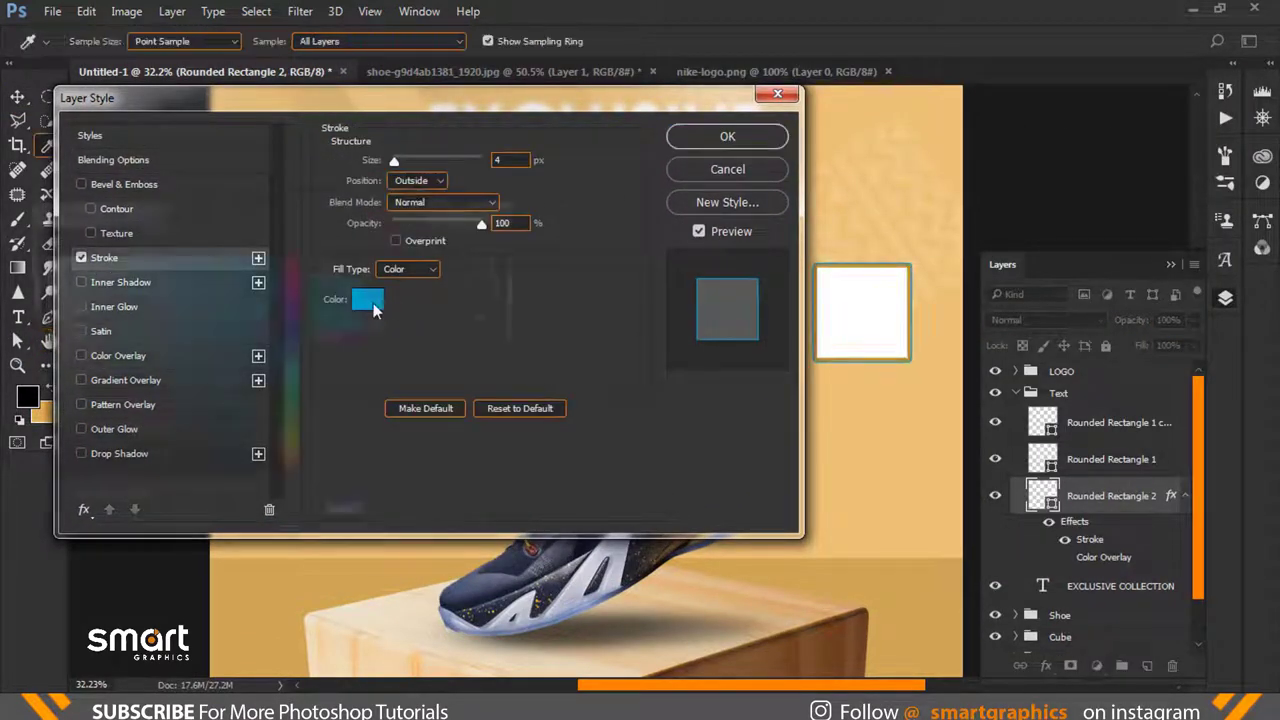
{"action": "left_click", "coordinate": [367, 299]}
{"action": "left_click", "coordinate": [120, 257]}
{"action": "left_click", "coordinate": [703, 280]}
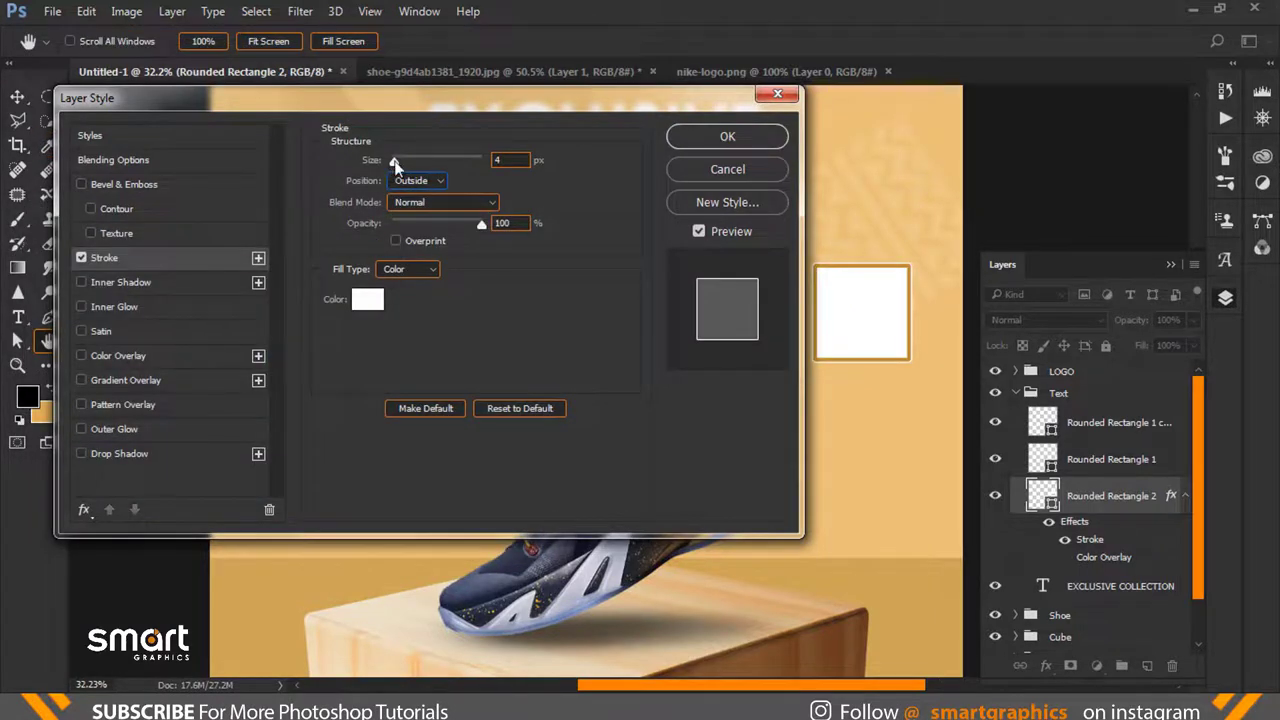
{"action": "left_click_drag", "start_coordinate": [396, 162], "coordinate": [400, 163]}
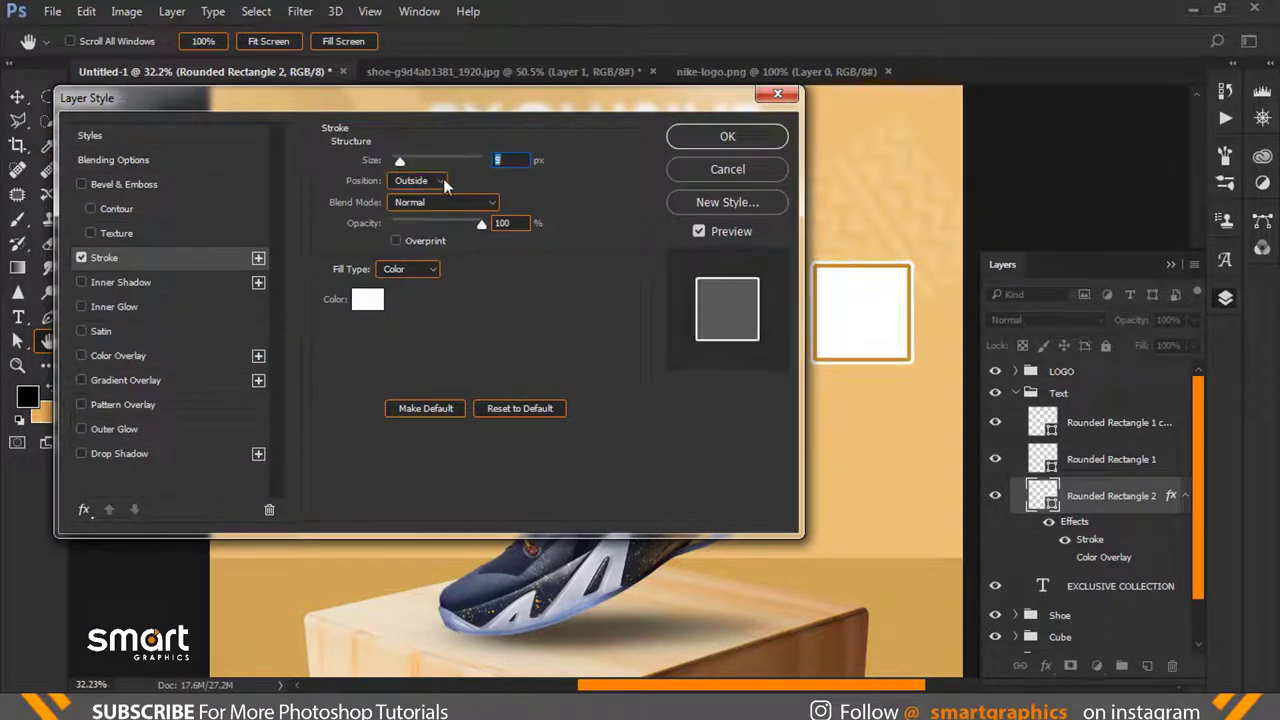
{"action": "left_click_drag", "start_coordinate": [560, 98], "coordinate": [522, 102]}
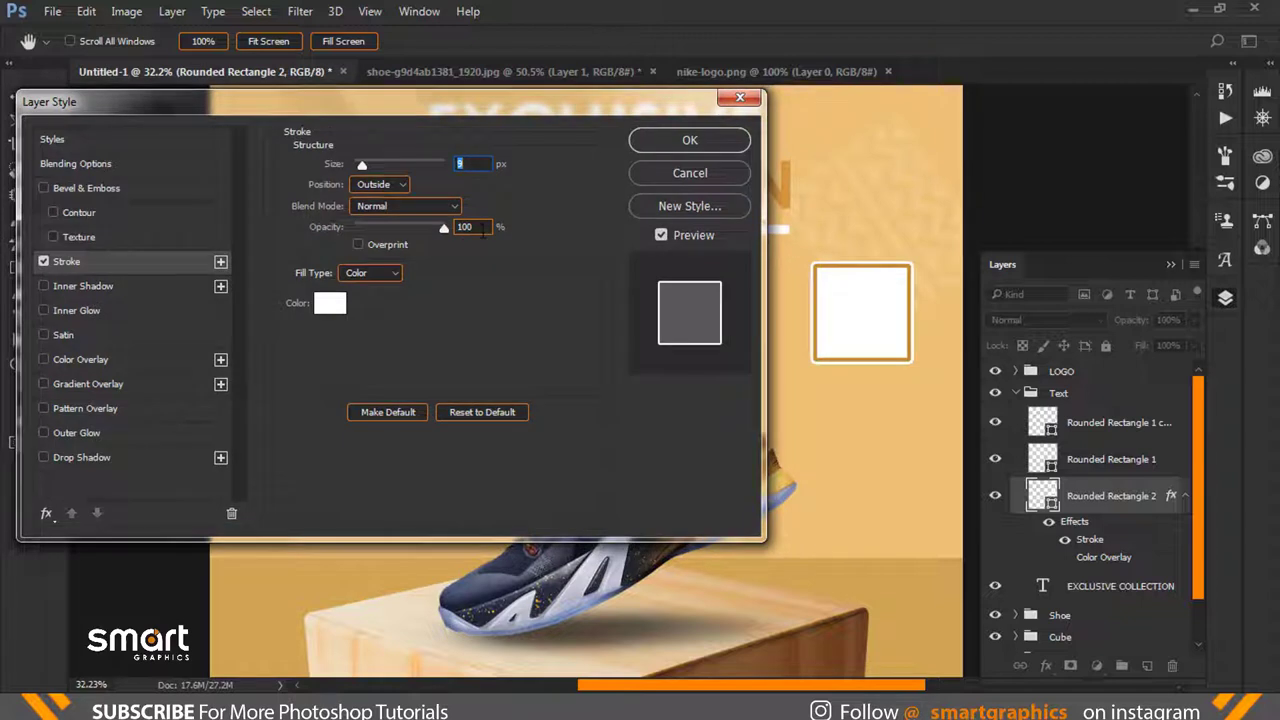
Add a soft drop shadow at 128° with reduced size and opacity.
{"action": "left_click", "coordinate": [75, 457]}
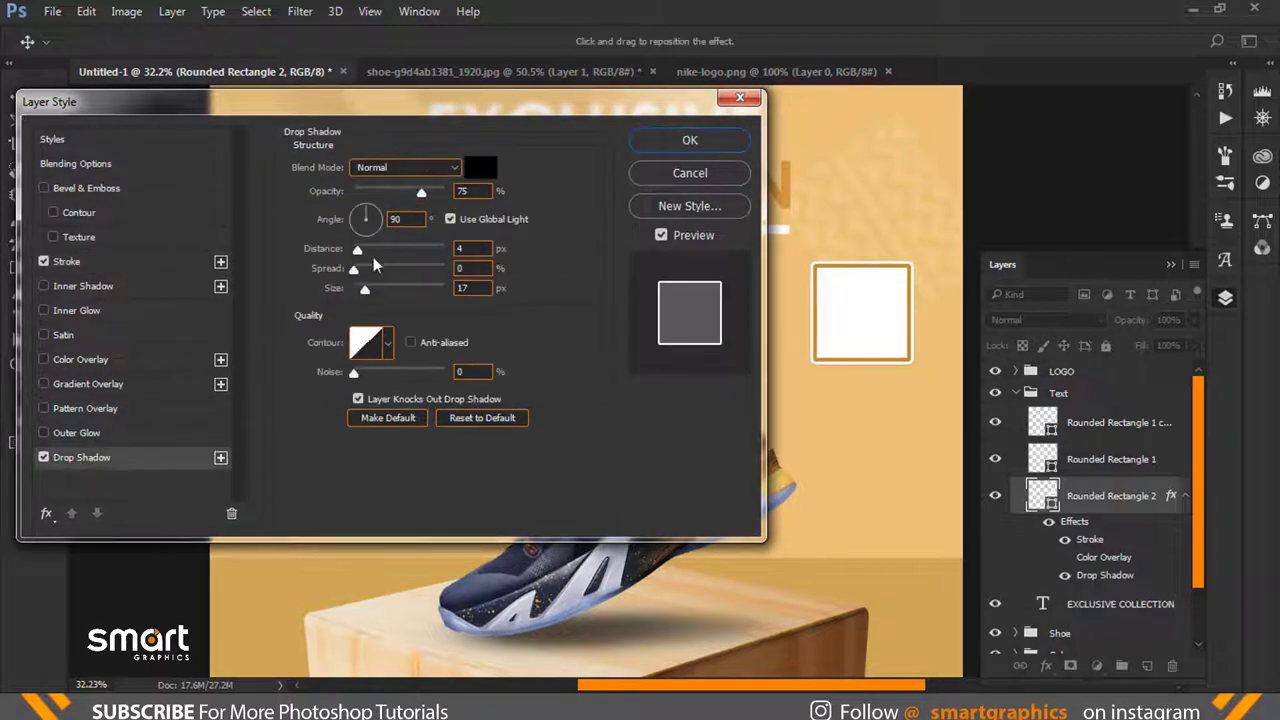
{"action": "left_click", "coordinate": [374, 251]}
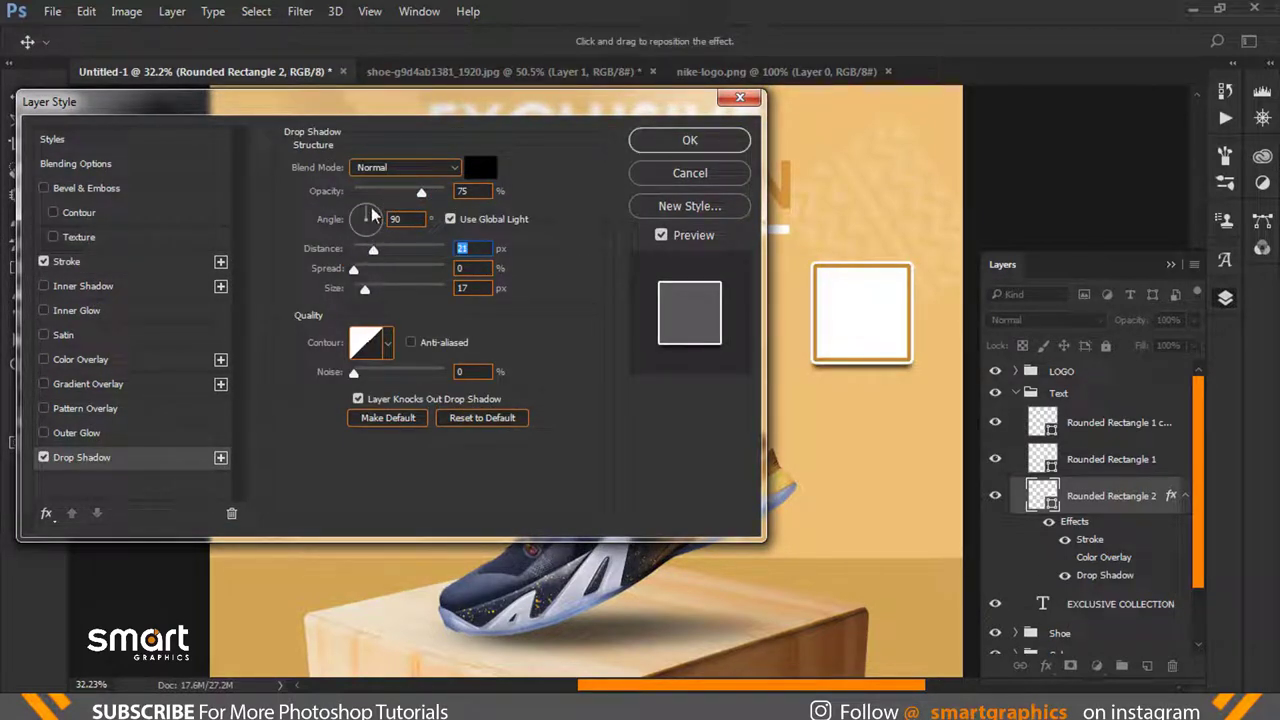
{"action": "left_click_drag", "start_coordinate": [368, 208], "coordinate": [353, 207]}
{"action": "mouse_move", "coordinate": [366, 293]}
{"action": "left_mouse_down"}
{"action": "mouse_move", "coordinate": [362, 251]}
{"action": "mouse_move", "coordinate": [367, 289]}
{"action": "left_mouse_up"}
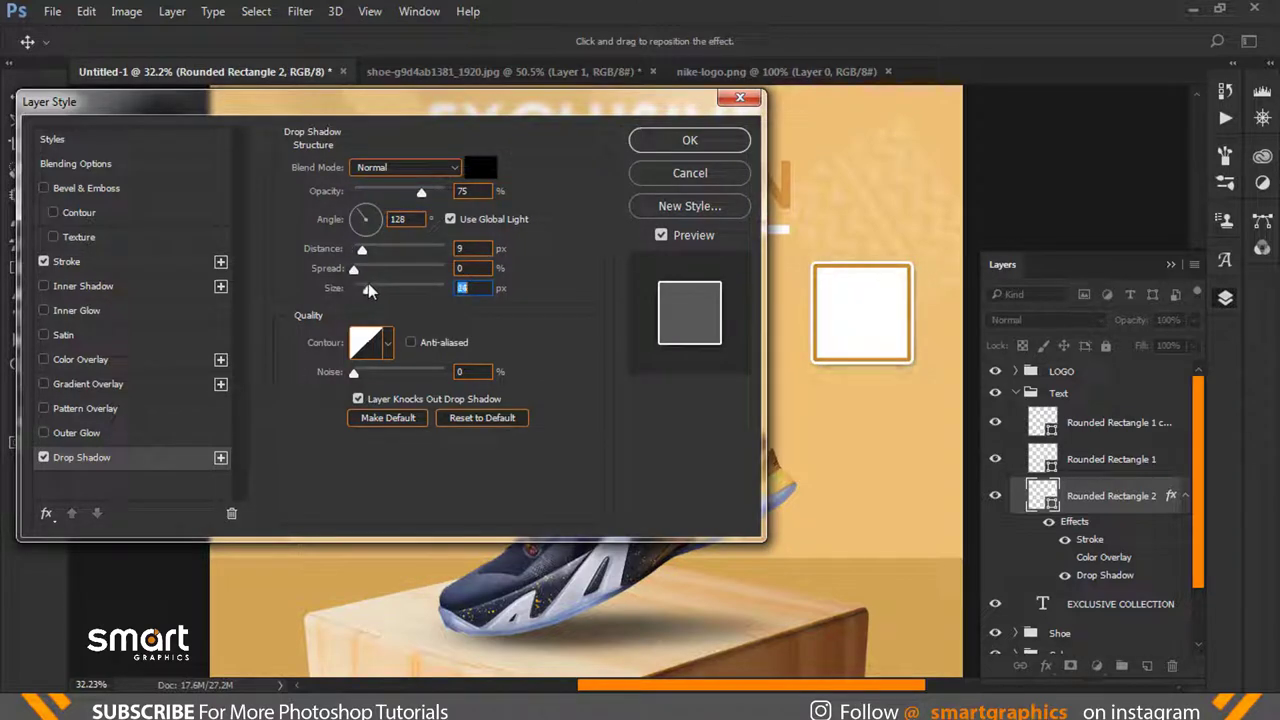
{"action": "left_click", "coordinate": [400, 193]}
Rotate the white square 45° into a diamond and shrink it slightly.
{"action": "left_click", "coordinate": [652, 145]}
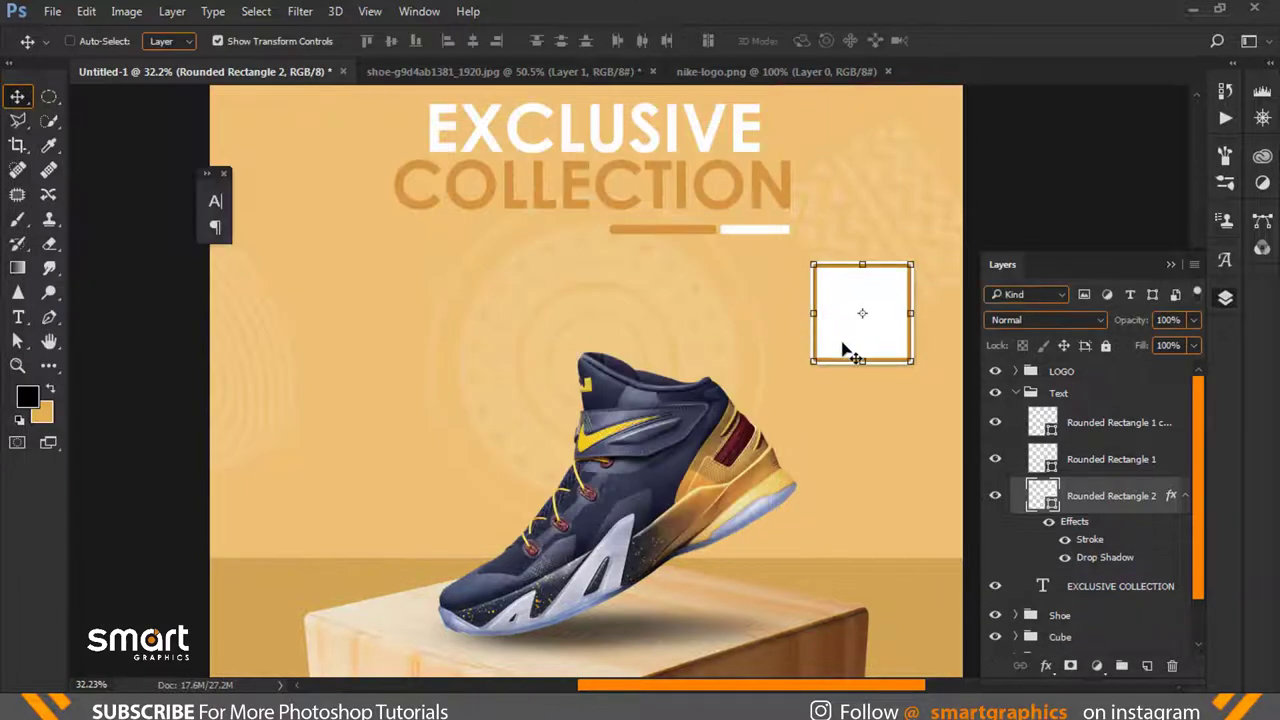
{"action": "mouse_move", "coordinate": [888, 362]}
{"action": "left_mouse_down"}
{"action": "mouse_move", "coordinate": [926, 286]}
{"action": "mouse_move", "coordinate": [916, 318]}
{"action": "left_mouse_up"}
{"action": "key", "text": "Return"}
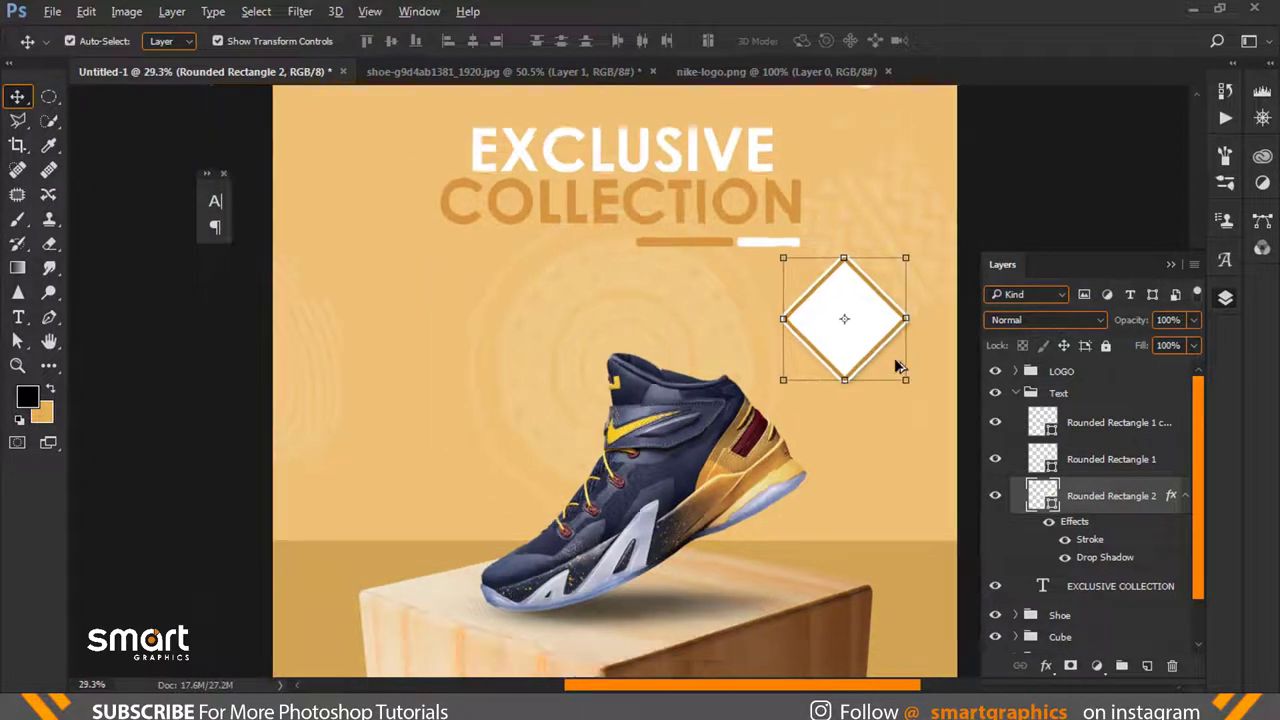
{"action": "key", "text": "ctrl+t"}
{"action": "left_click_drag", "start_coordinate": [905, 380], "coordinate": [866, 368]}
{"action": "key", "text": "Return"}
Add black 27 pt text 'SAVE UP TO 50%' left of the diamond and select it all.
{"action": "scroll", "coordinate": [870, 348], "scroll_direction": "up", "scroll_amount": 2}
{"action": "scroll", "coordinate": [876, 358], "scroll_direction": "up", "scroll_amount": 2}
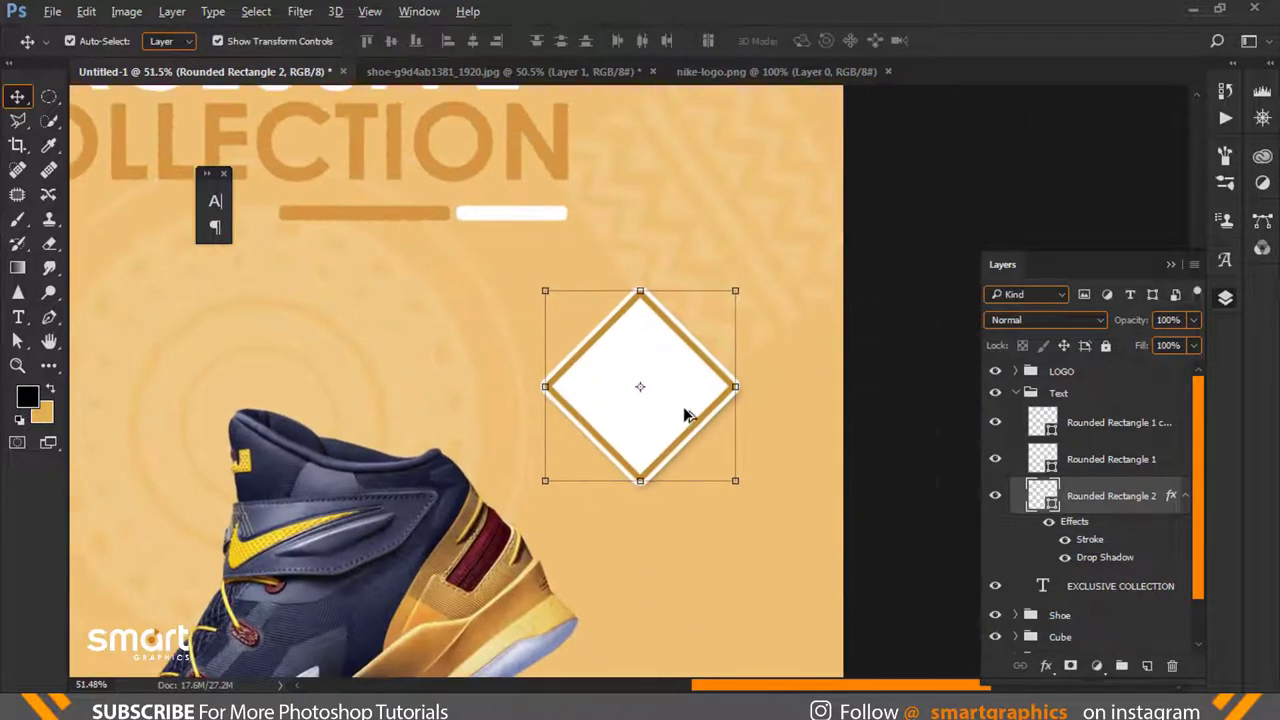
{"action": "key", "text": "t"}
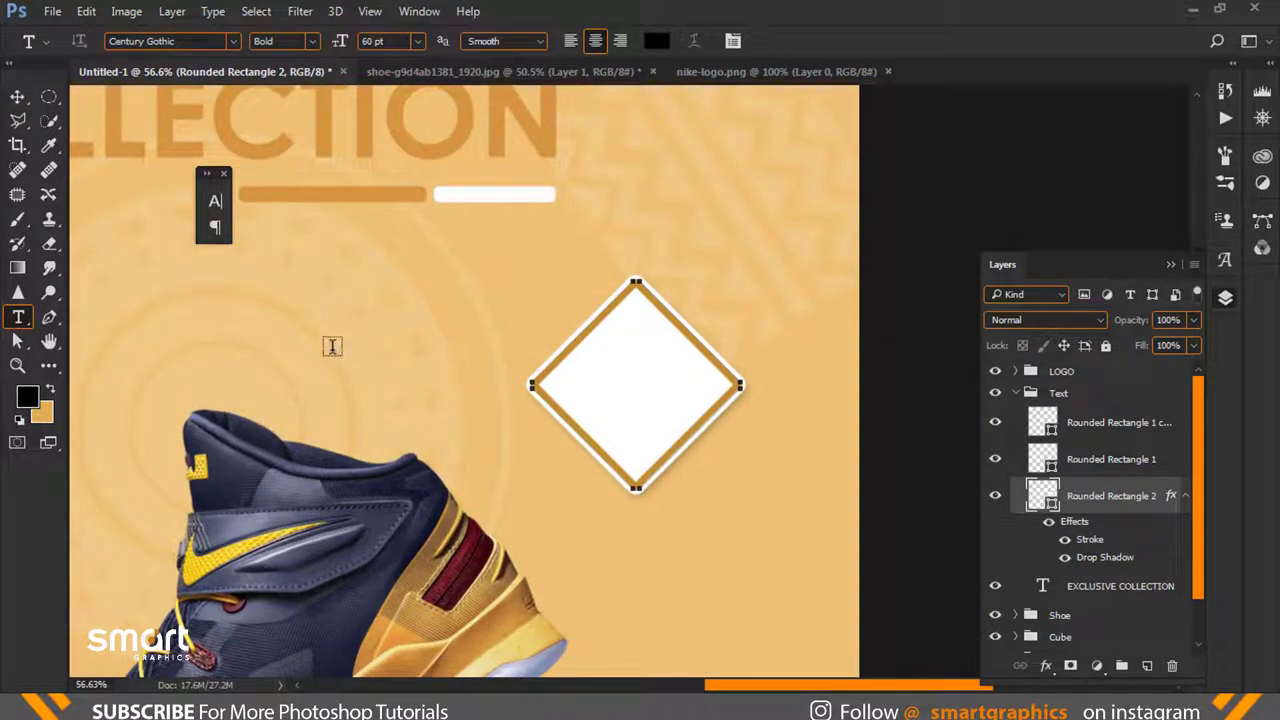
{"action": "left_click", "coordinate": [332, 348]}
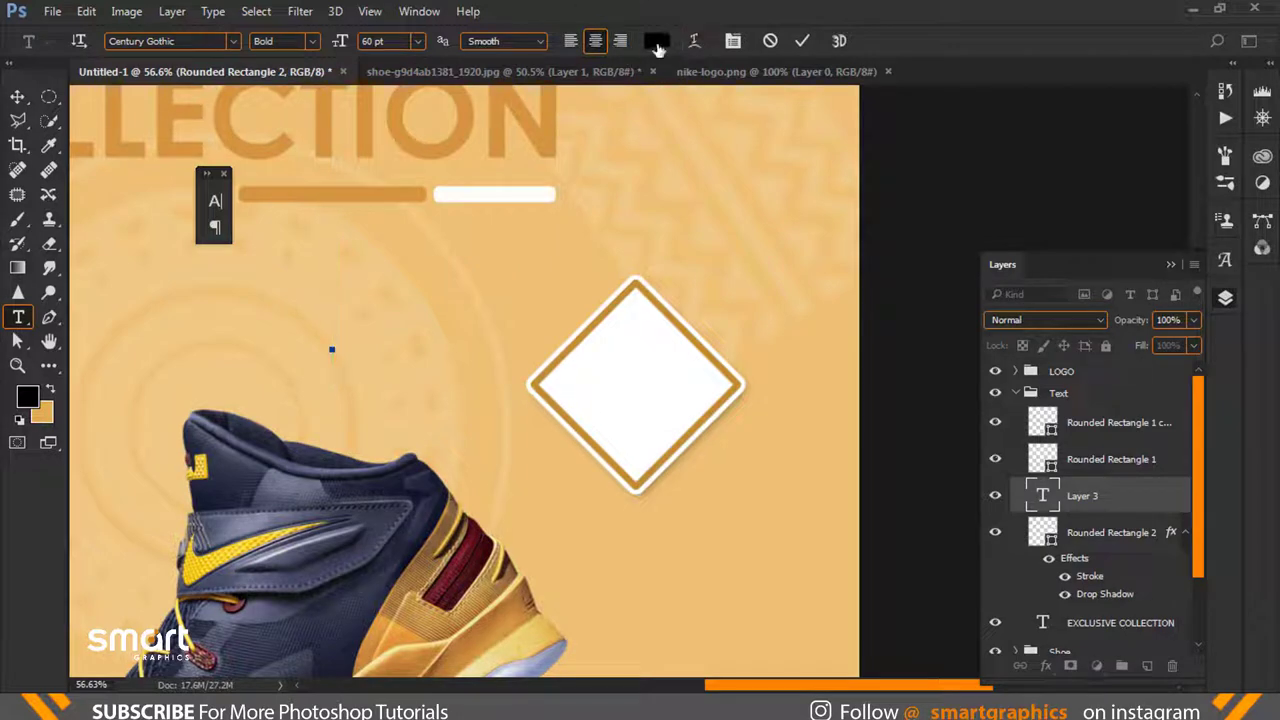
{"action": "left_click", "coordinate": [655, 41]}
{"action": "left_click", "coordinate": [483, 248]}
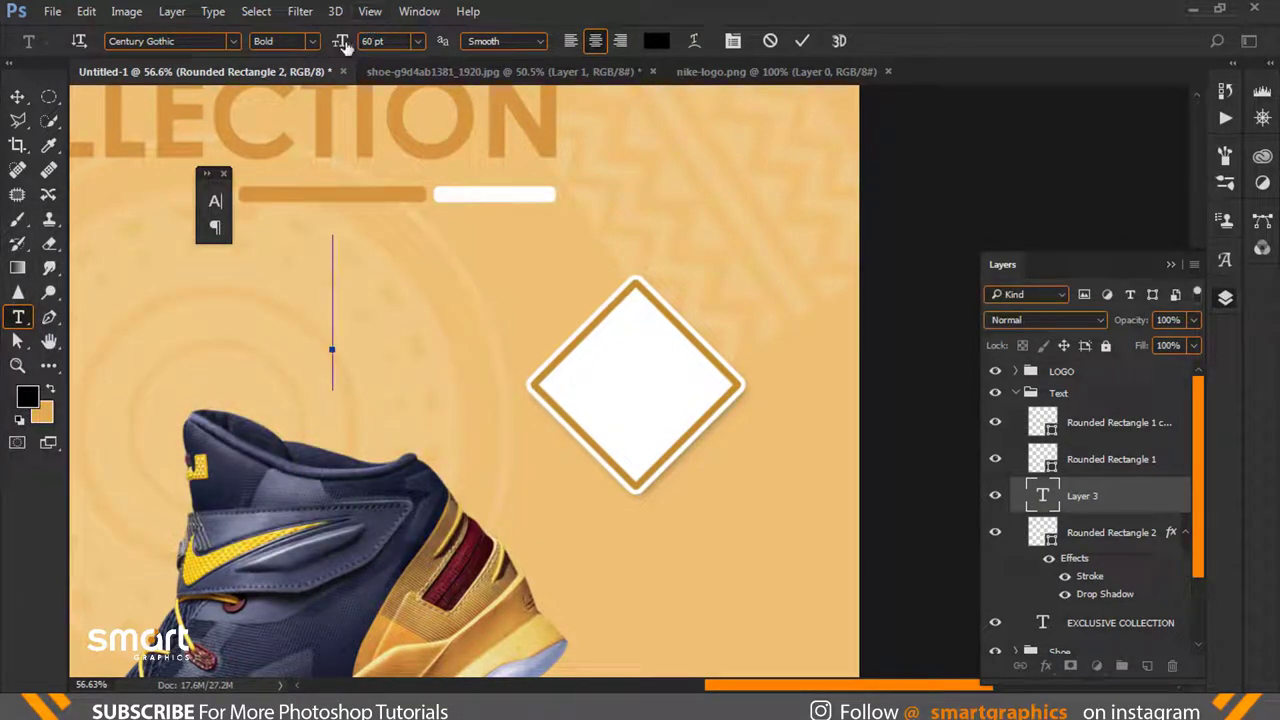
{"action": "left_click_drag", "start_coordinate": [345, 48], "coordinate": [312, 50]}
{"action": "type", "text": "SAVE "}
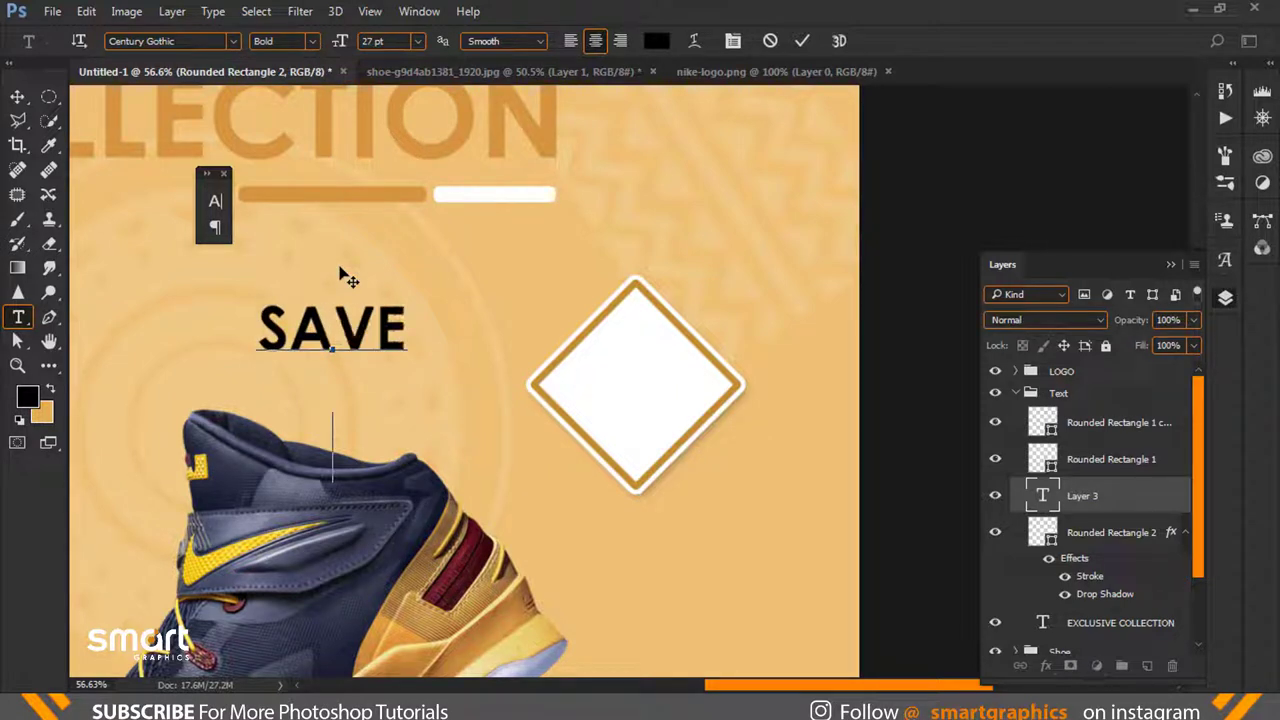
{"action": "type", "text": "UP TO "}
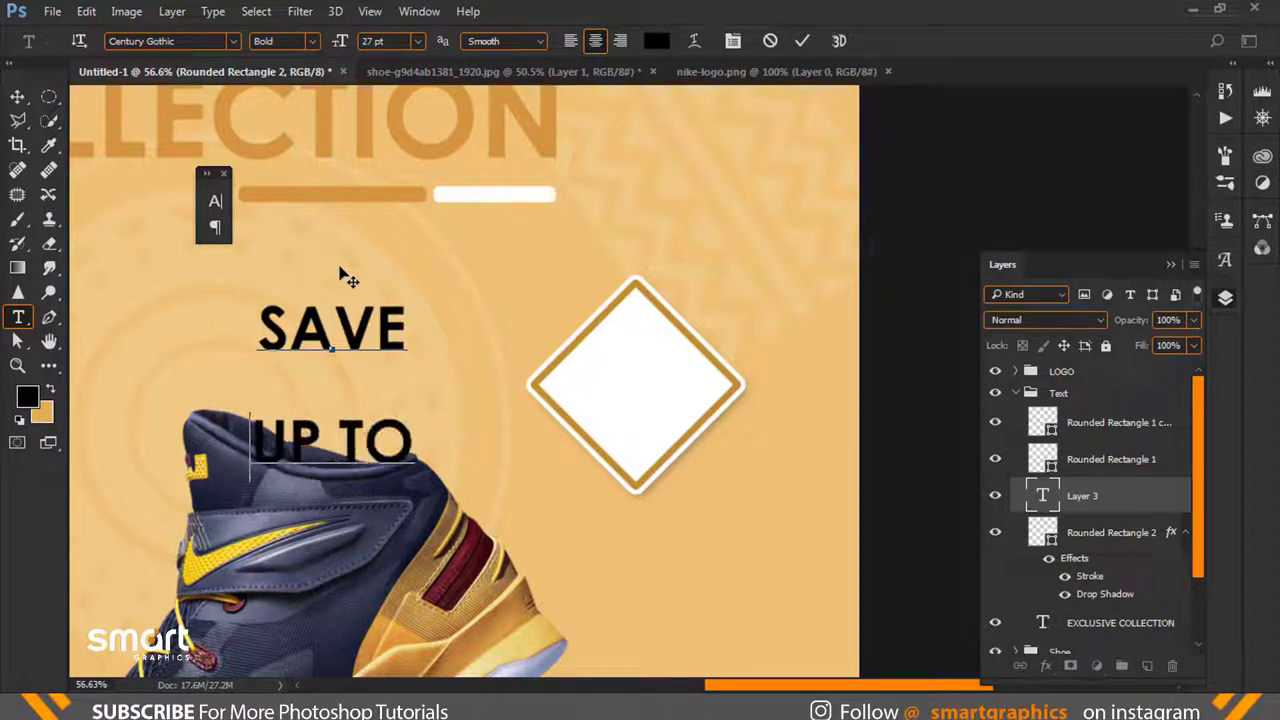
{"action": "type", "text": "5"}
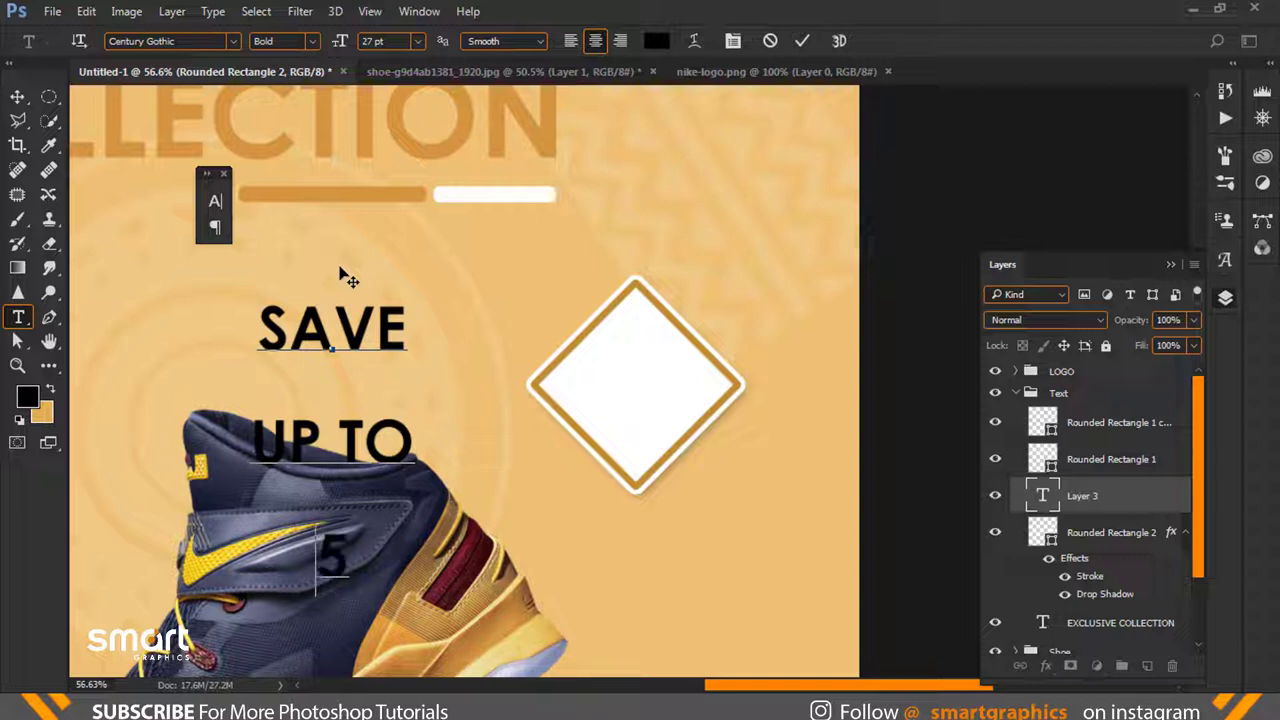
{"action": "type", "text": "0%"}
{"action": "key", "text": "ctrl+a"}
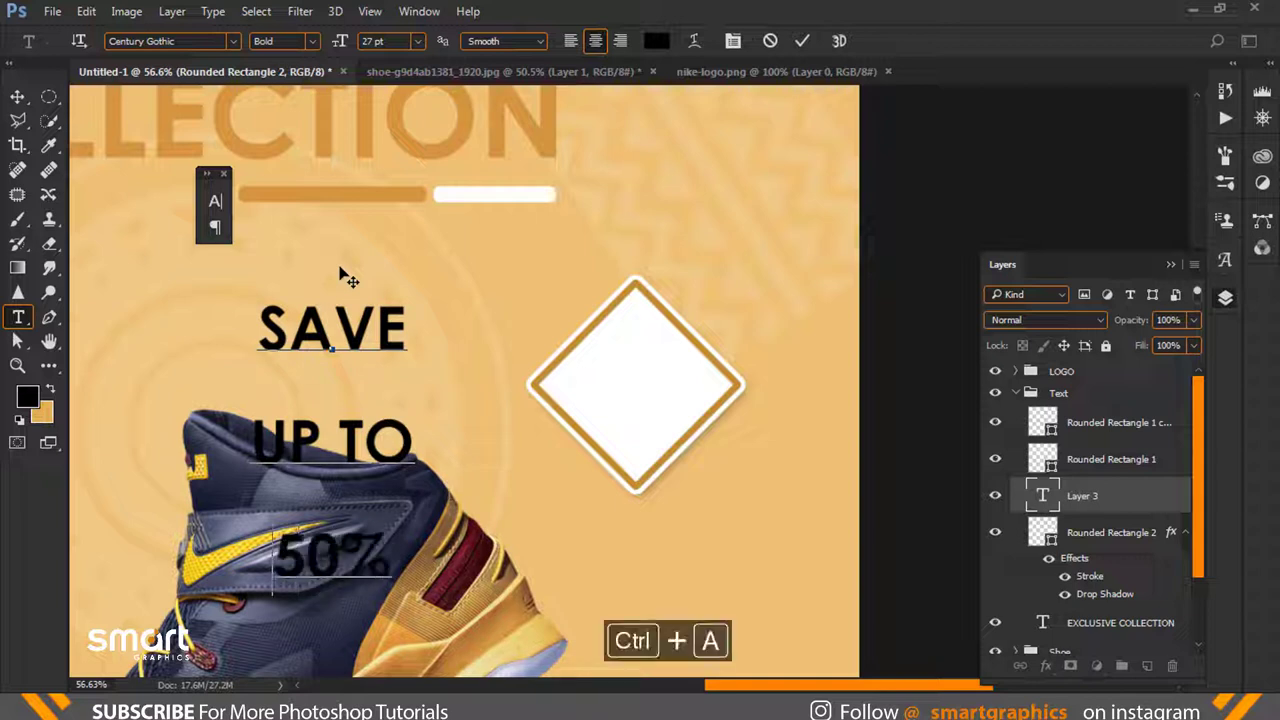
Tighten the SAVE UP TO 50% text's leading to 21.01 pt in the Character panel.
{"action": "left_click", "coordinate": [742, 45]}
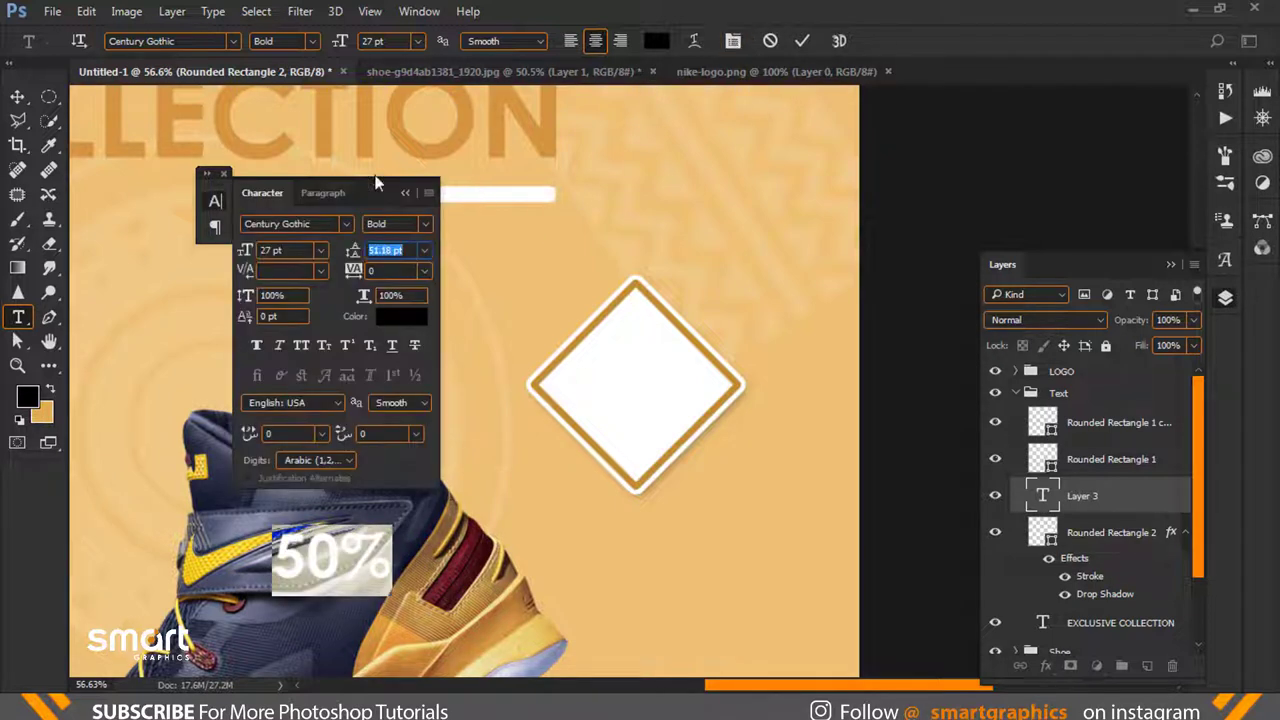
{"action": "left_click", "coordinate": [323, 192]}
{"action": "left_click_drag", "start_coordinate": [371, 190], "coordinate": [583, 177]}
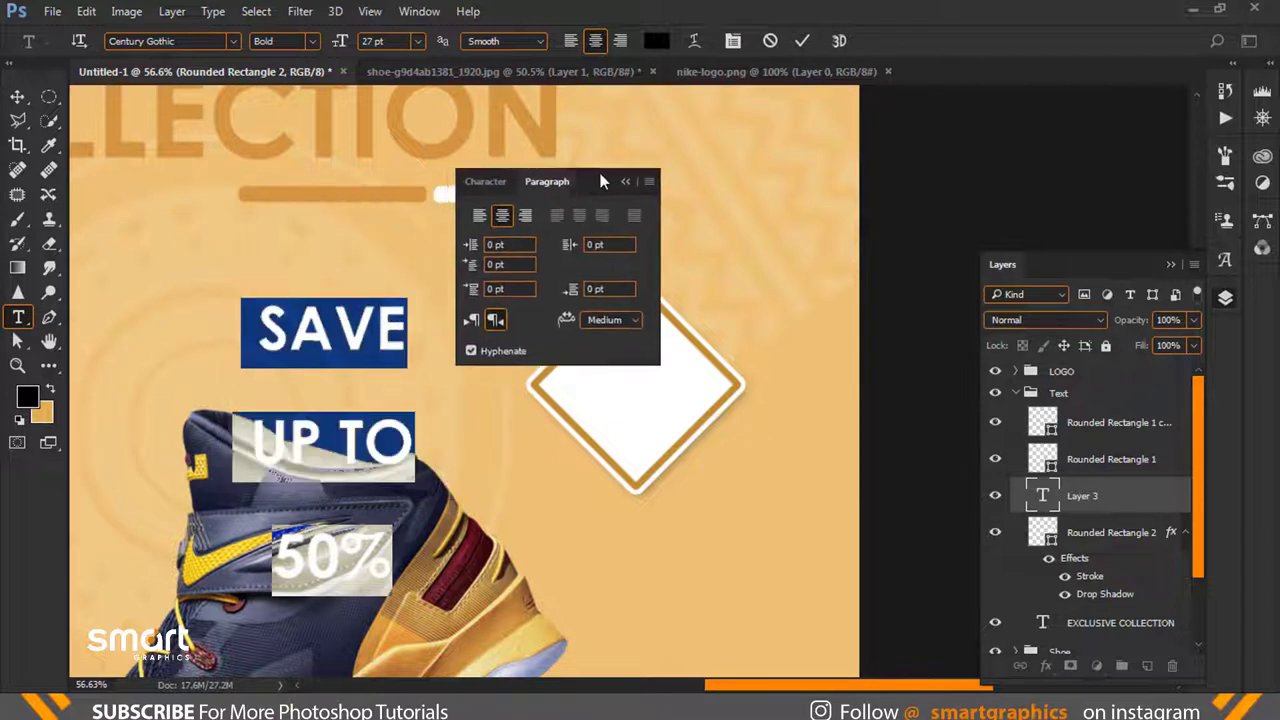
{"action": "left_click", "coordinate": [477, 180]}
{"action": "left_click", "coordinate": [641, 238]}
{"action": "left_click", "coordinate": [603, 262]}
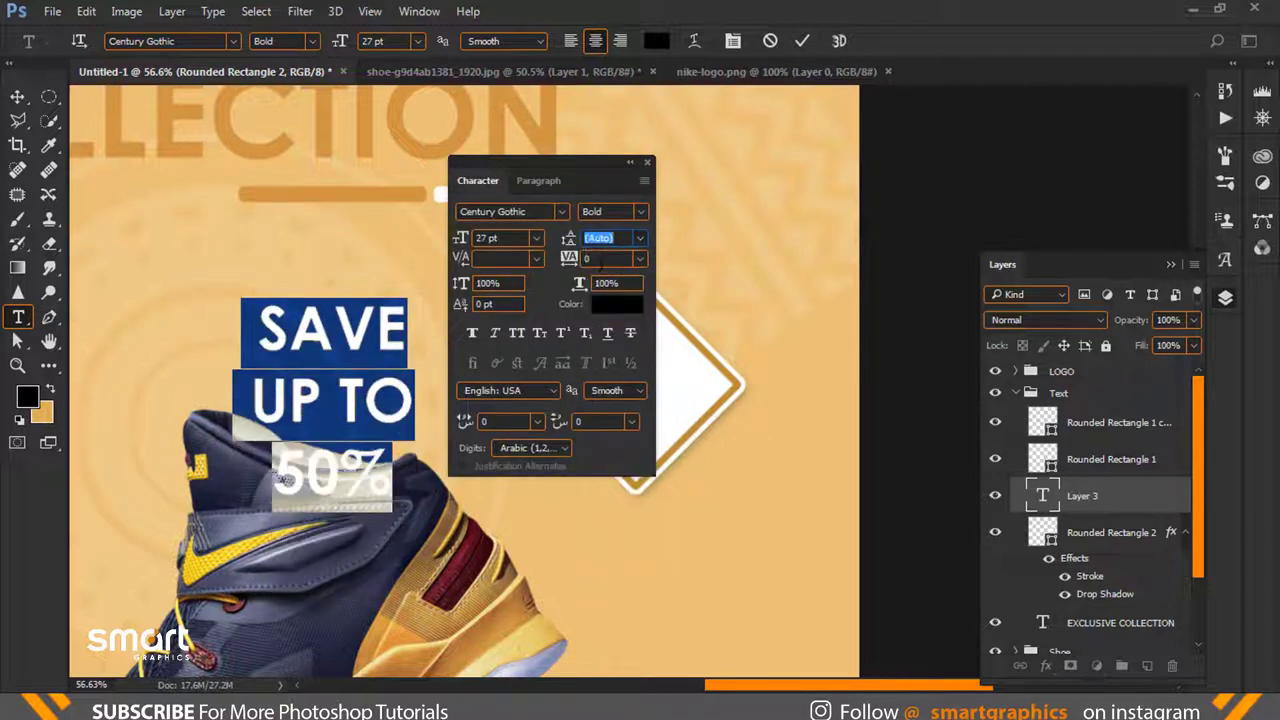
{"action": "mouse_move", "coordinate": [572, 258]}
{"action": "left_mouse_down"}
{"action": "mouse_move", "coordinate": [588, 248]}
{"action": "mouse_move", "coordinate": [500, 260]}
{"action": "left_mouse_up"}
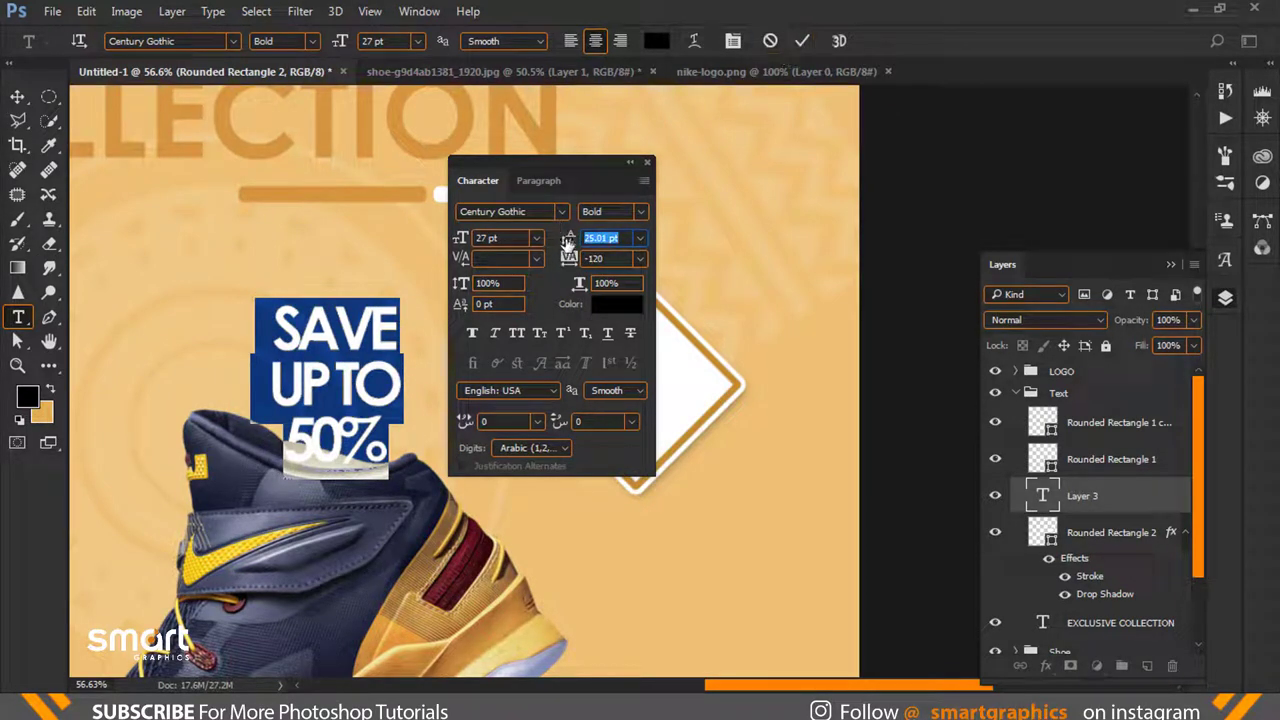
{"action": "left_click_drag", "start_coordinate": [567, 243], "coordinate": [556, 251]}
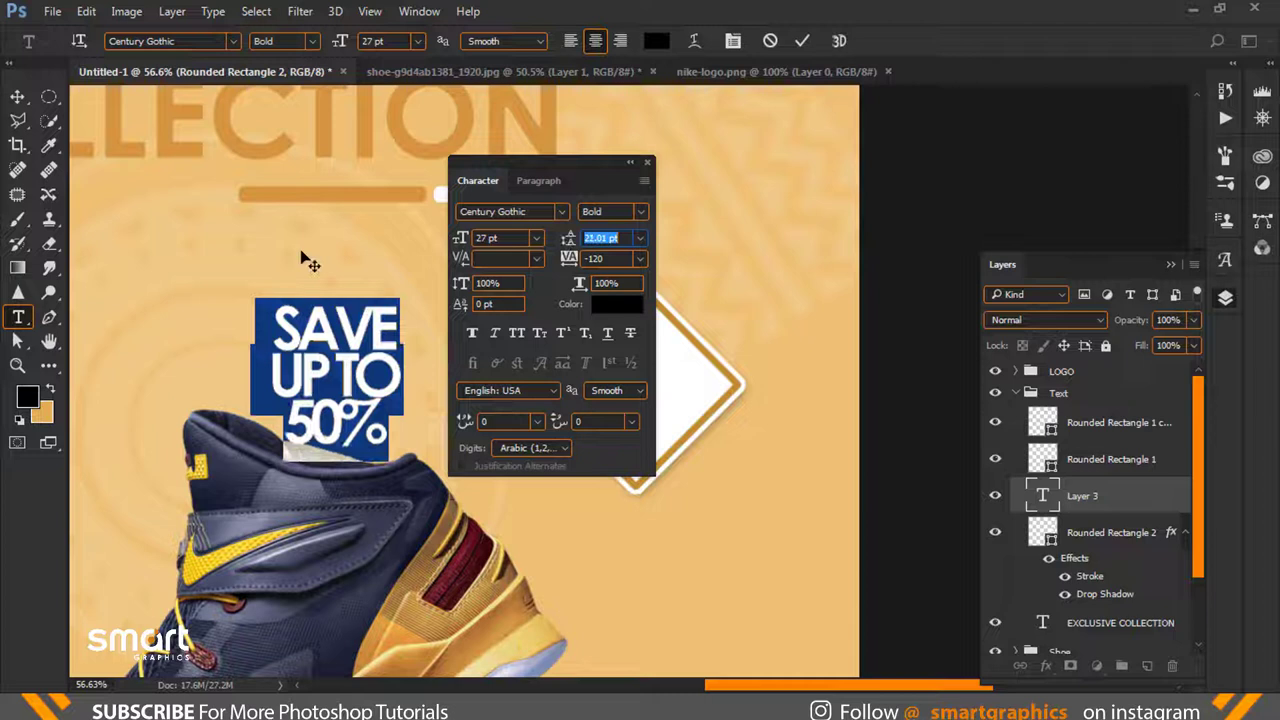
{"action": "left_click", "coordinate": [19, 97]}
Move the SAVE UP TO 50% text into the white diamond badge.
{"action": "left_click", "coordinate": [647, 162]}
{"action": "mouse_move", "coordinate": [390, 442]}
{"action": "left_mouse_down"}
{"action": "mouse_move", "coordinate": [690, 462]}
{"action": "mouse_move", "coordinate": [677, 445]}
{"action": "mouse_move", "coordinate": [684, 453]}
{"action": "left_mouse_up"}
{"action": "key", "text": "ctrl+t"}
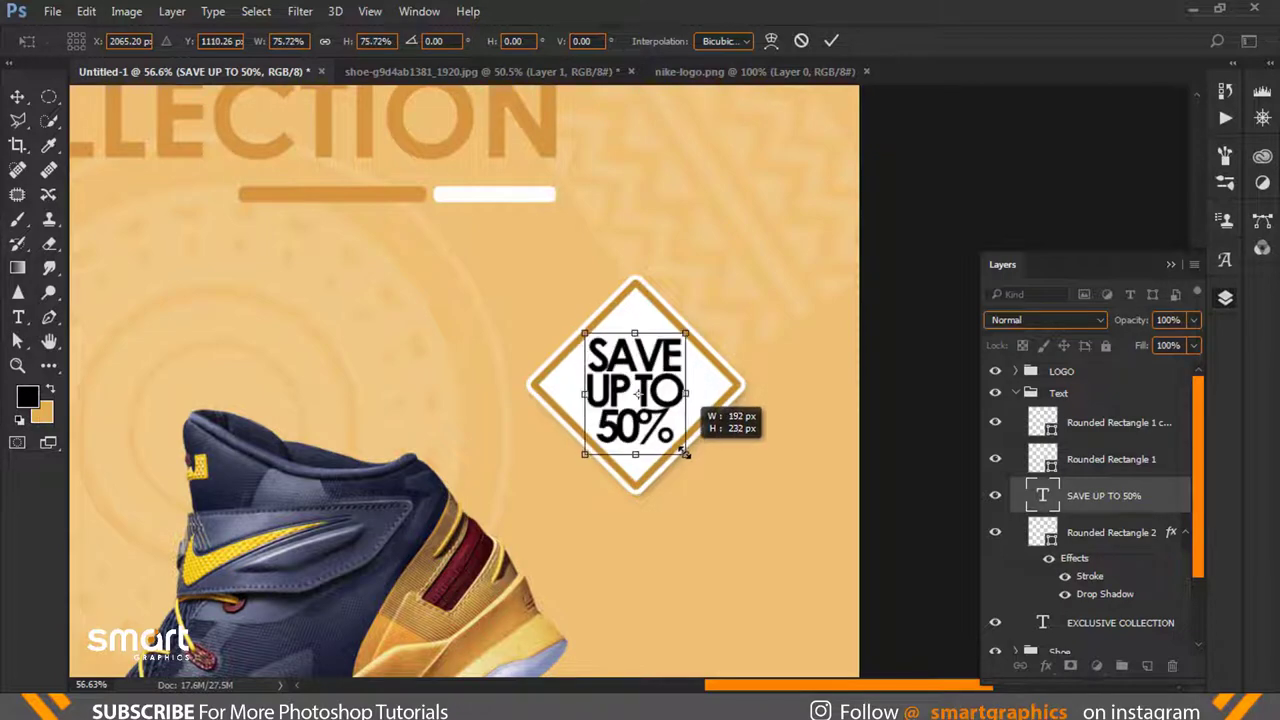
{"action": "left_click", "coordinate": [831, 40]}
Scale the SAVE UP TO 50% text down slightly to fit inside the badge.
{"action": "scroll", "coordinate": [615, 458], "scroll_direction": "down", "scroll_amount": 4}
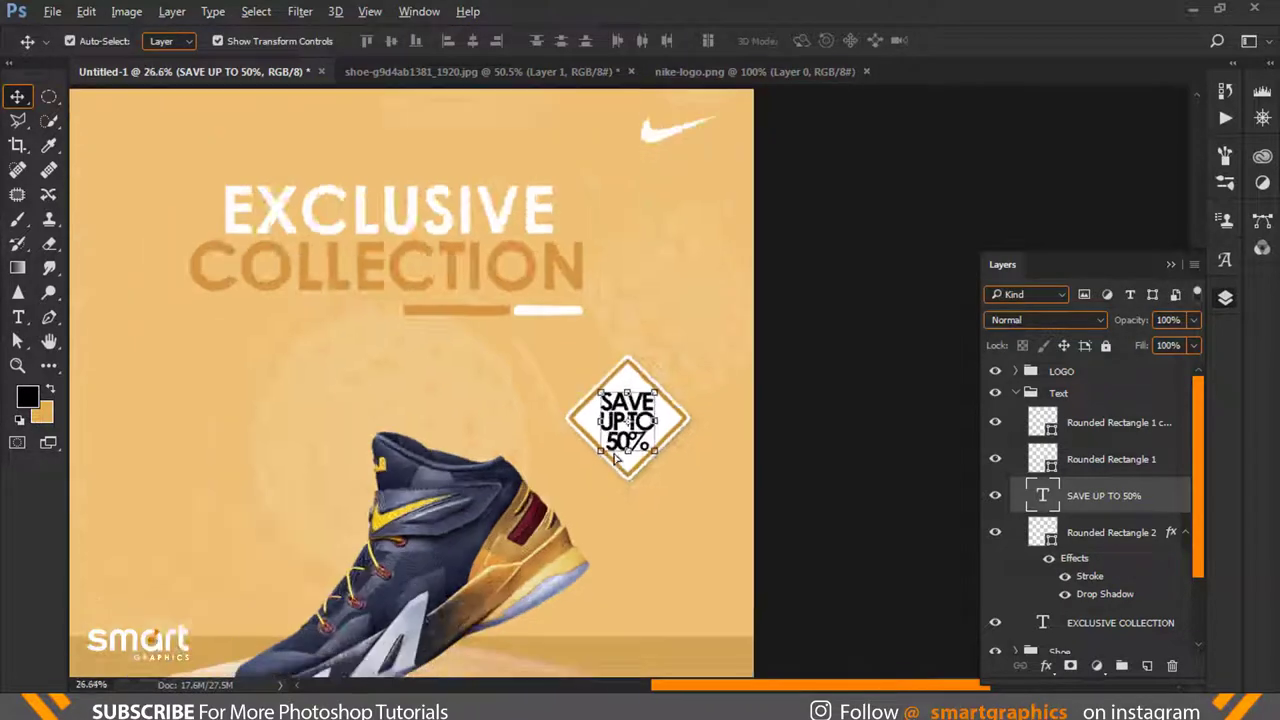
{"action": "scroll", "coordinate": [615, 458], "scroll_direction": "down", "scroll_amount": 1}
{"action": "left_click", "coordinate": [760, 480]}
{"action": "scroll", "coordinate": [845, 455], "scroll_direction": "up", "scroll_amount": 2}
{"action": "left_click", "coordinate": [830, 365]}
{"action": "key", "text": "ctrl+t"}
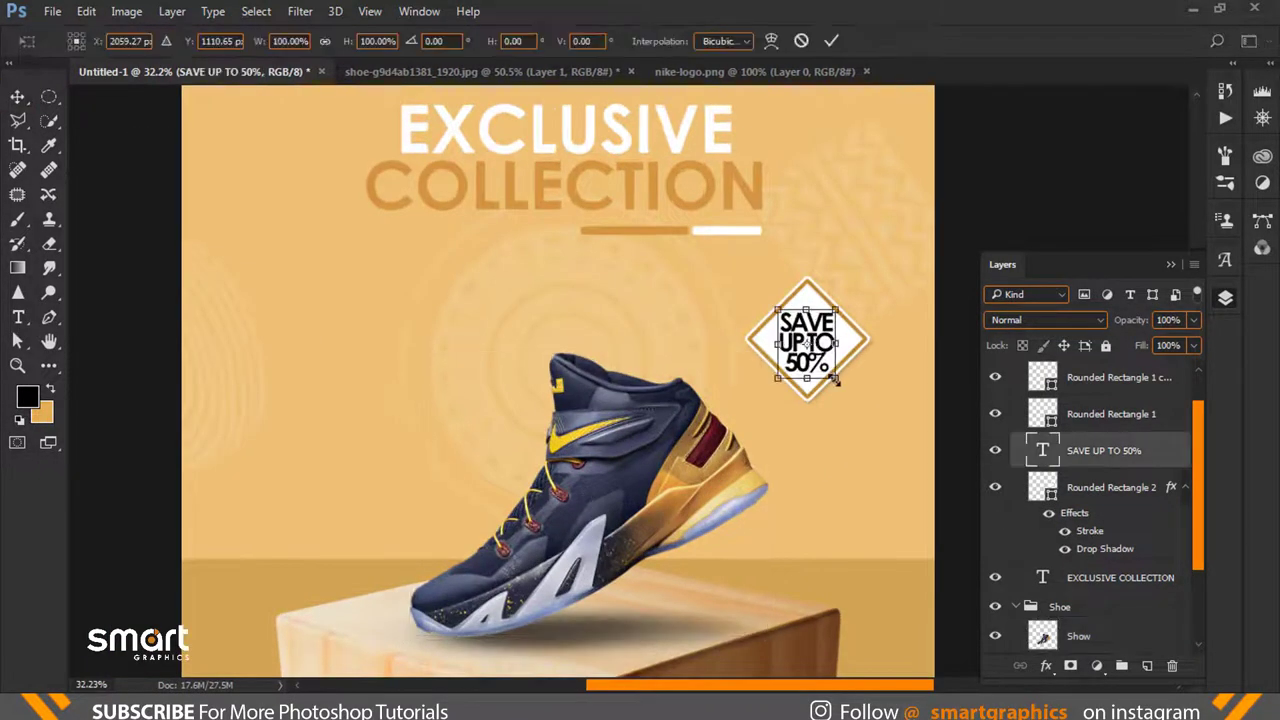
{"action": "left_click_drag", "start_coordinate": [836, 380], "coordinate": [832, 374]}
{"action": "key", "text": "Return"}
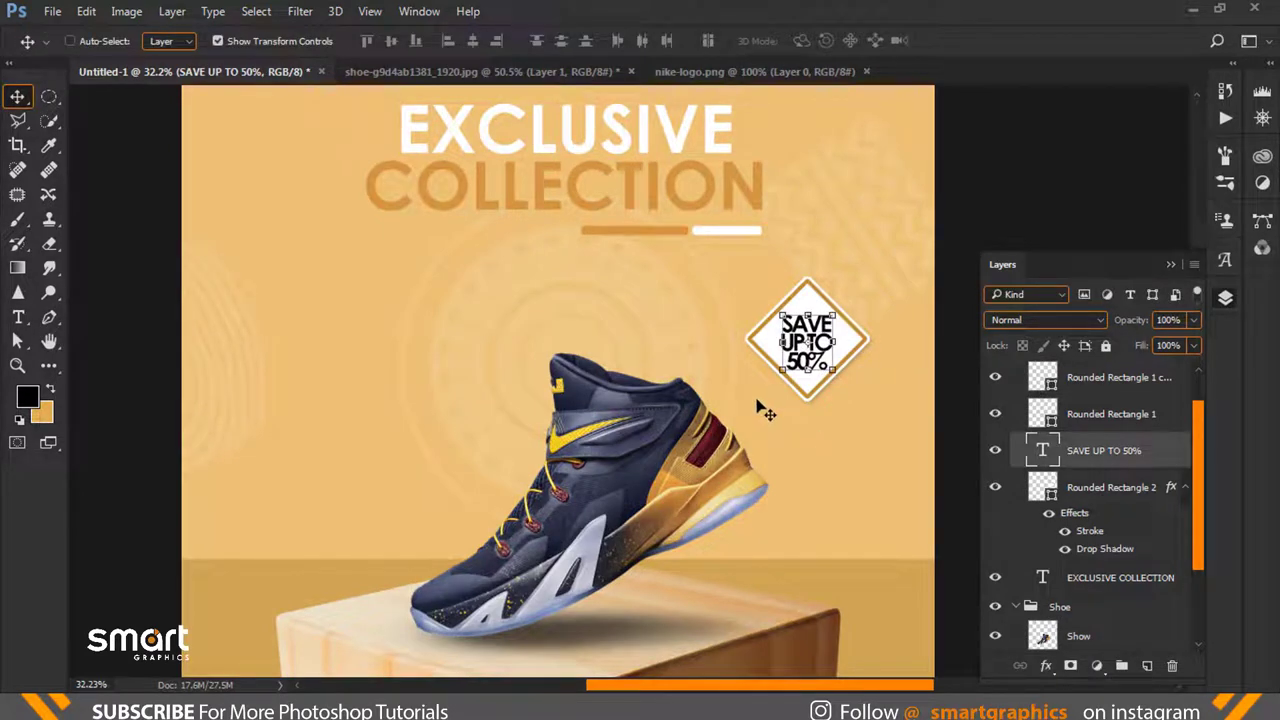
Recolour the SAVE UP TO 50% badge text orange (d59540), sampled from the underline bar.
{"action": "double_click", "coordinate": [1042, 450]}
{"action": "left_click", "coordinate": [656, 40]}
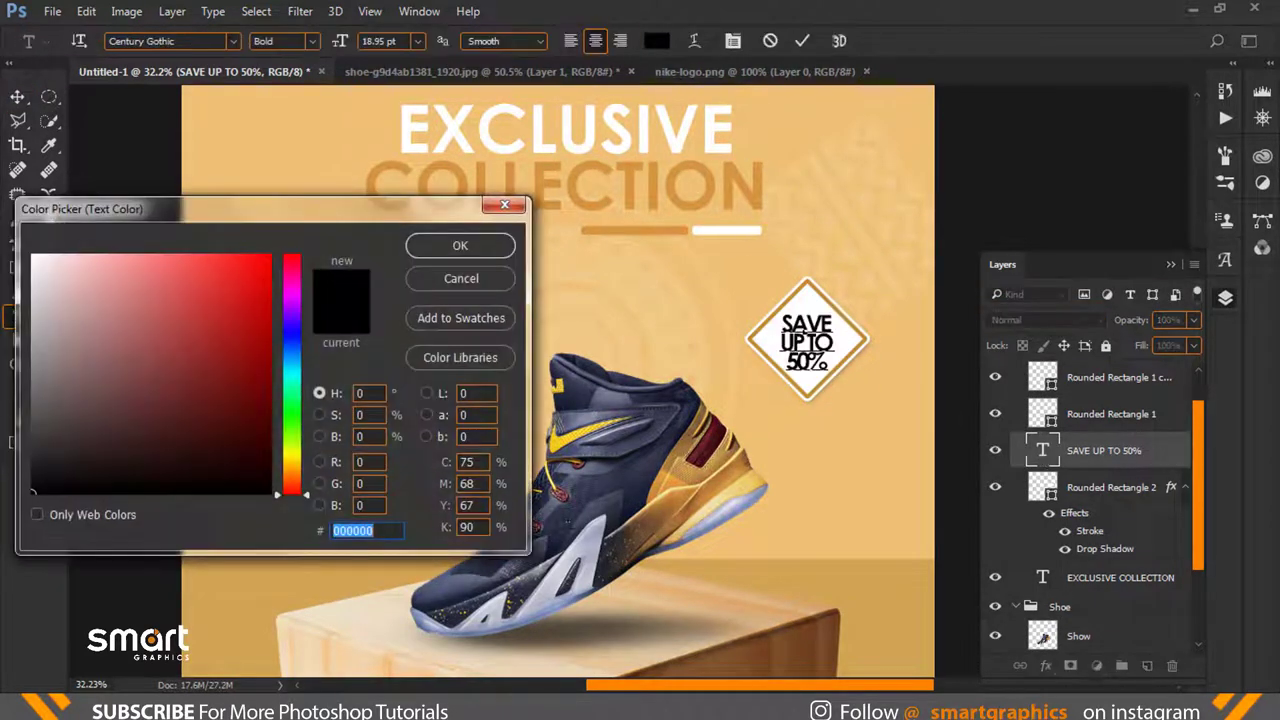
{"action": "type", "text": "1c2134"}
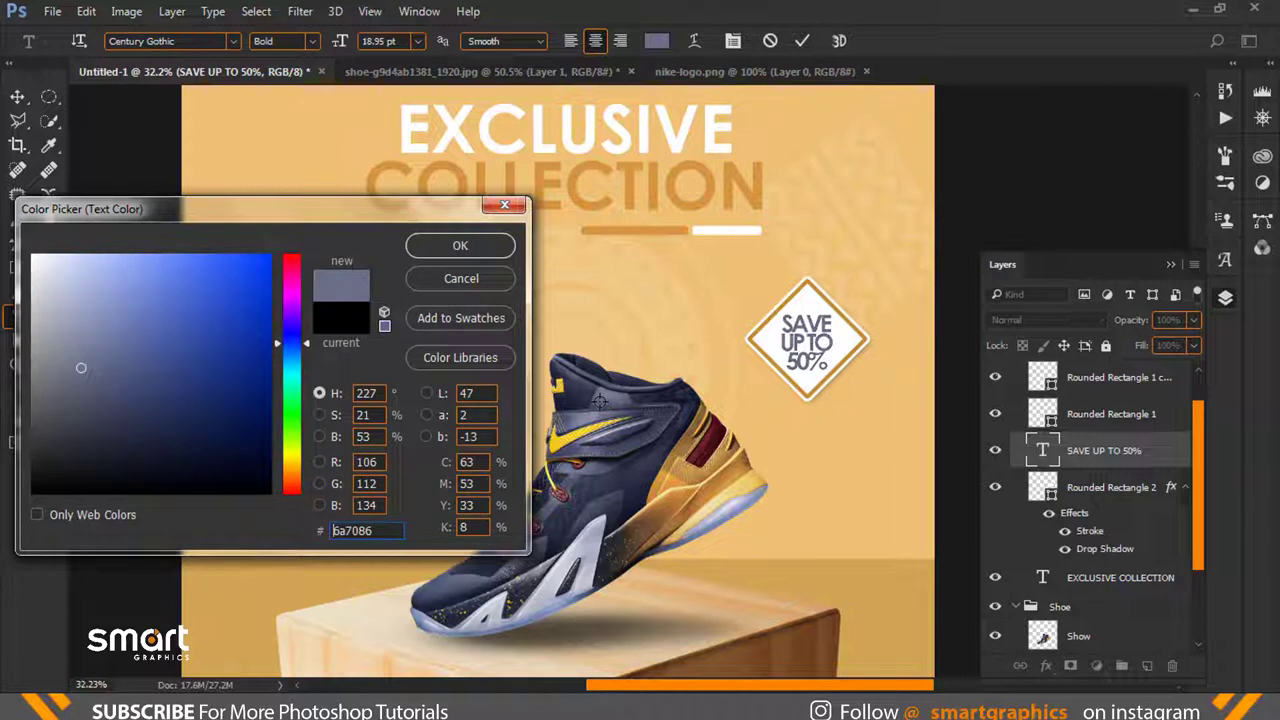
{"action": "type", "text": "252525"}
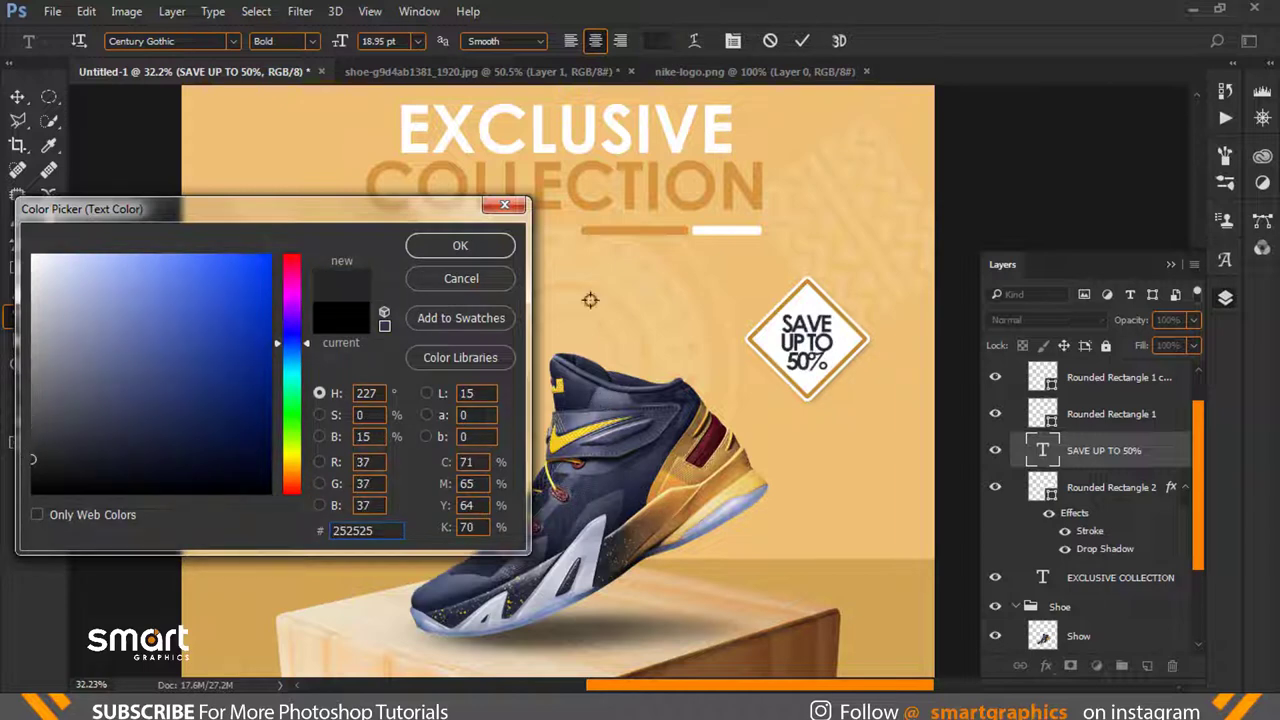
{"action": "left_click", "coordinate": [627, 231]}
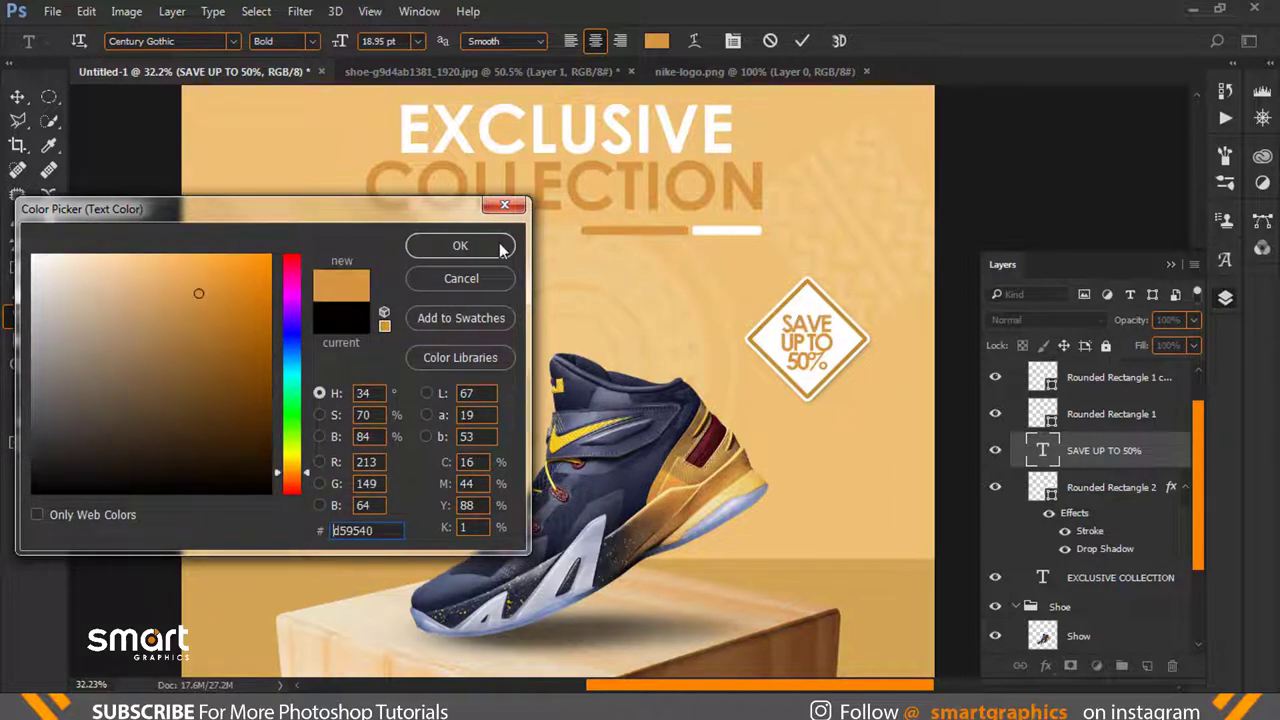
{"action": "left_click", "coordinate": [460, 246]}
{"action": "left_click", "coordinate": [802, 40]}
{"action": "key", "text": "v"}
{"action": "scroll", "coordinate": [624, 492], "scroll_direction": "down", "scroll_amount": 2}
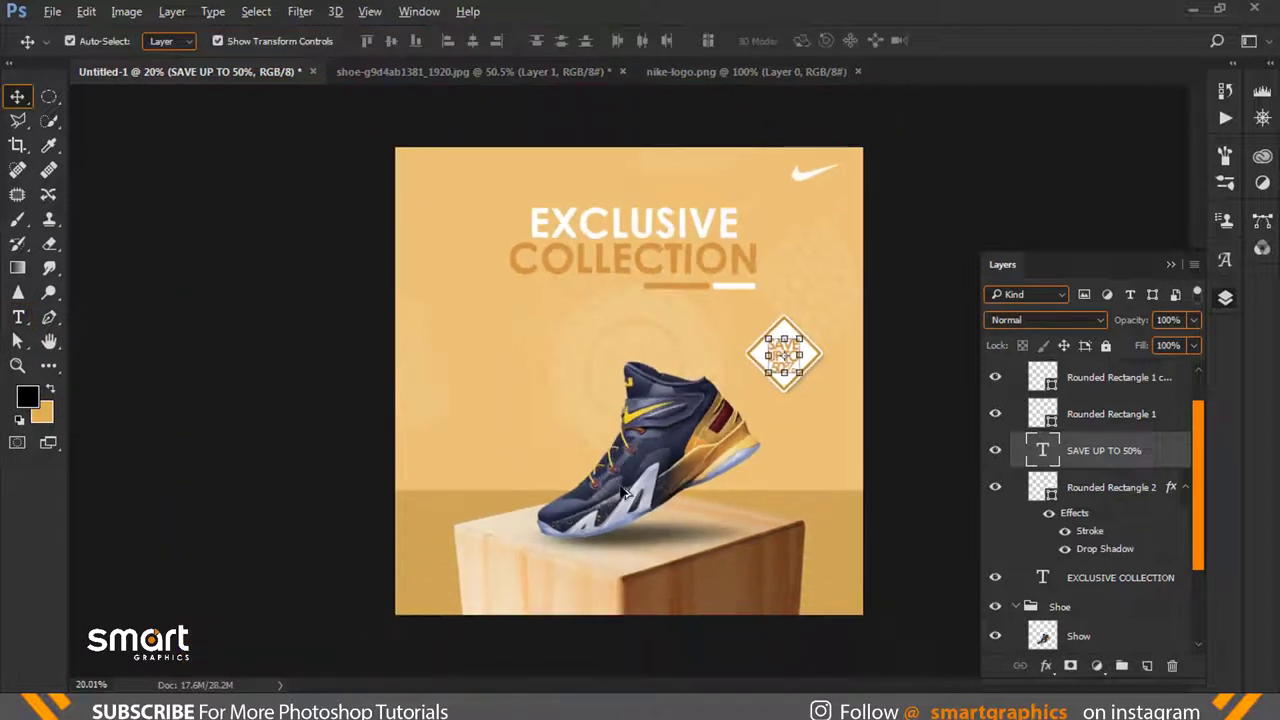
{"action": "scroll", "coordinate": [624, 492], "scroll_direction": "up", "scroll_amount": 1}
{"action": "scroll", "coordinate": [1105, 470], "scroll_direction": "up", "scroll_amount": 1}
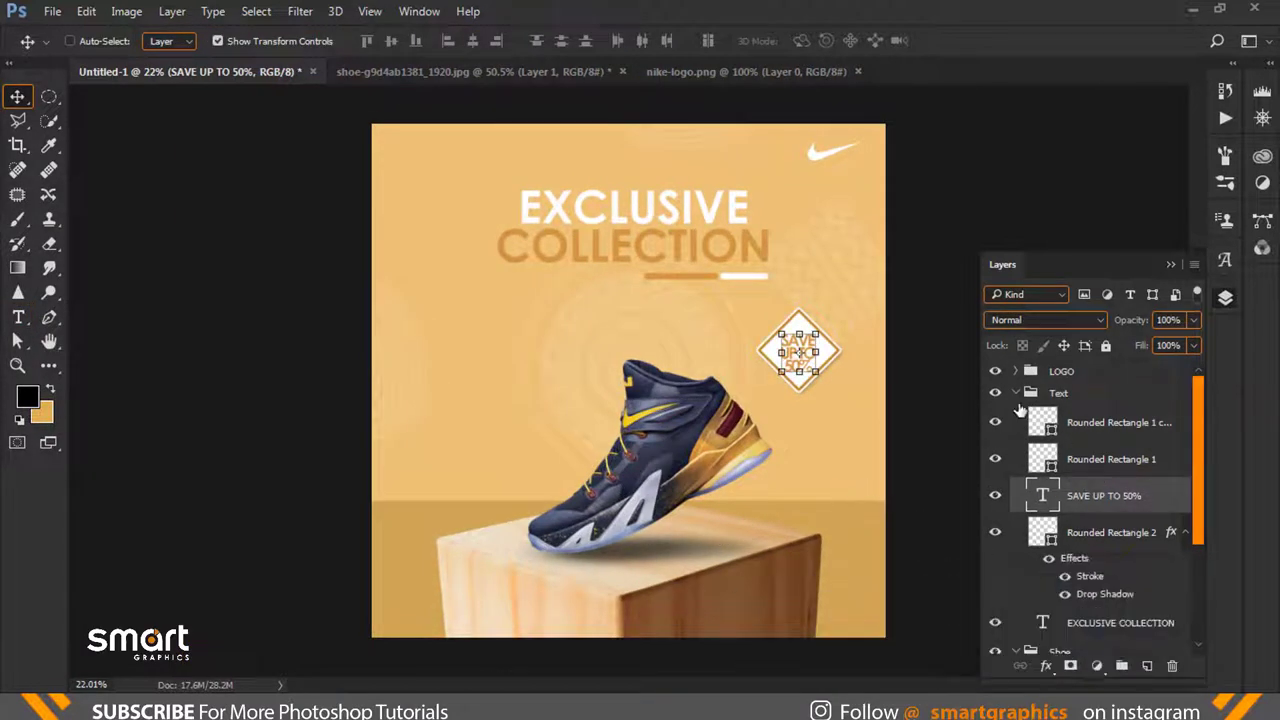
Tidy the layer groups and select the Rounded Rectangle 1 copy bar under COLLECTION.
{"action": "left_click", "coordinate": [1025, 394]}
{"action": "left_click", "coordinate": [1016, 393]}
{"action": "left_click", "coordinate": [1070, 510]}
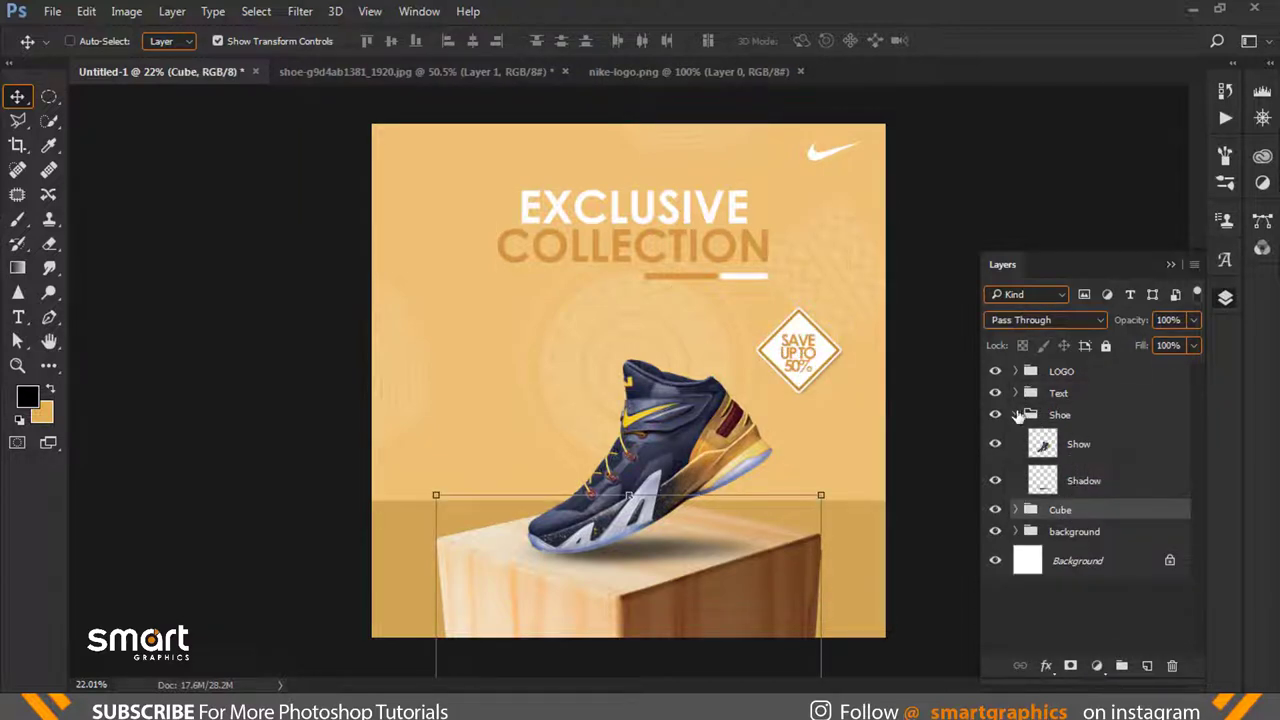
{"action": "left_click", "coordinate": [1016, 414]}
{"action": "left_click", "coordinate": [1060, 414], "text": "ctrl"}
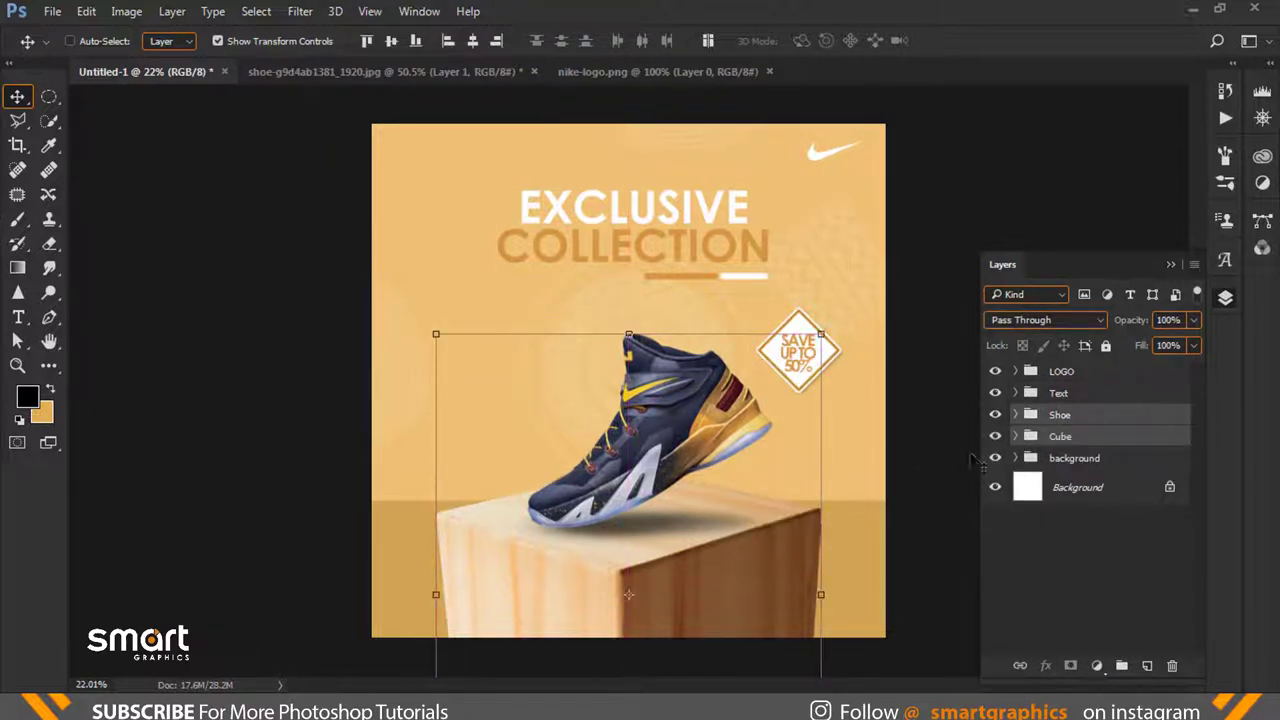
{"action": "left_click", "coordinate": [1060, 394]}
{"action": "left_click", "coordinate": [1016, 393]}
{"action": "left_click", "coordinate": [1110, 422]}
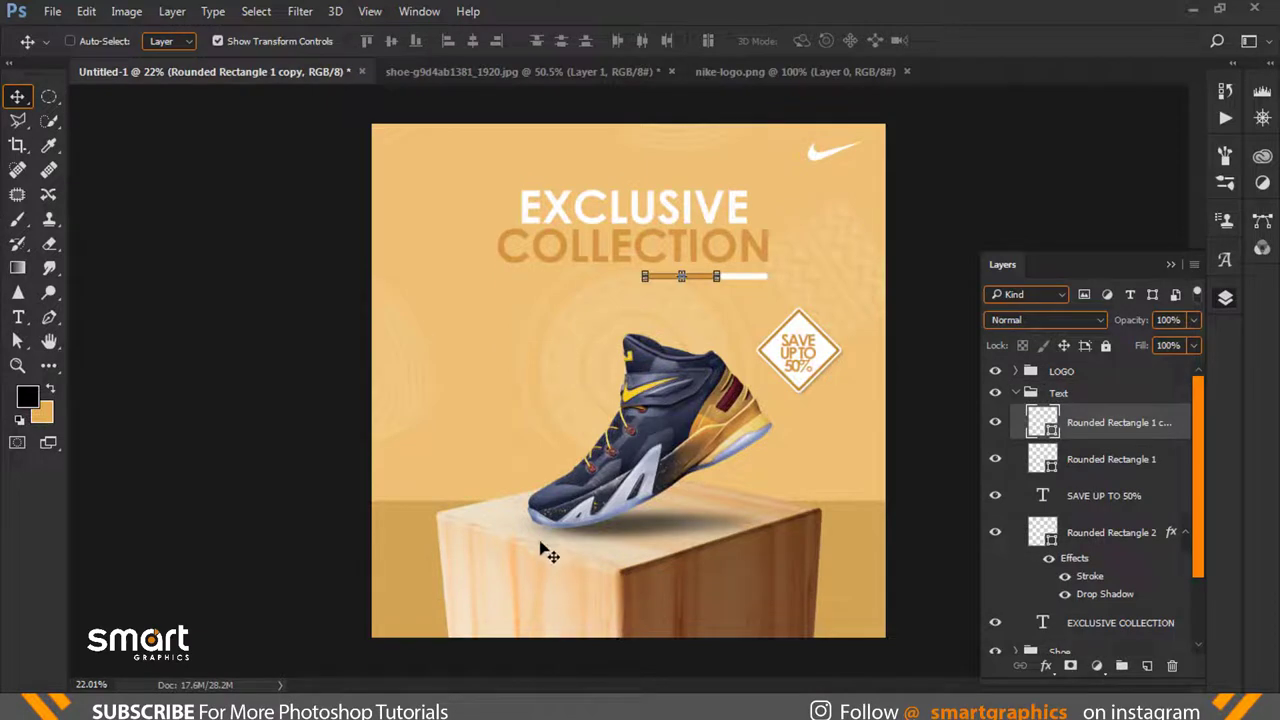
Fill the selected bar white through the Rectangle Tool's Fill option.
{"action": "key", "text": "u"}
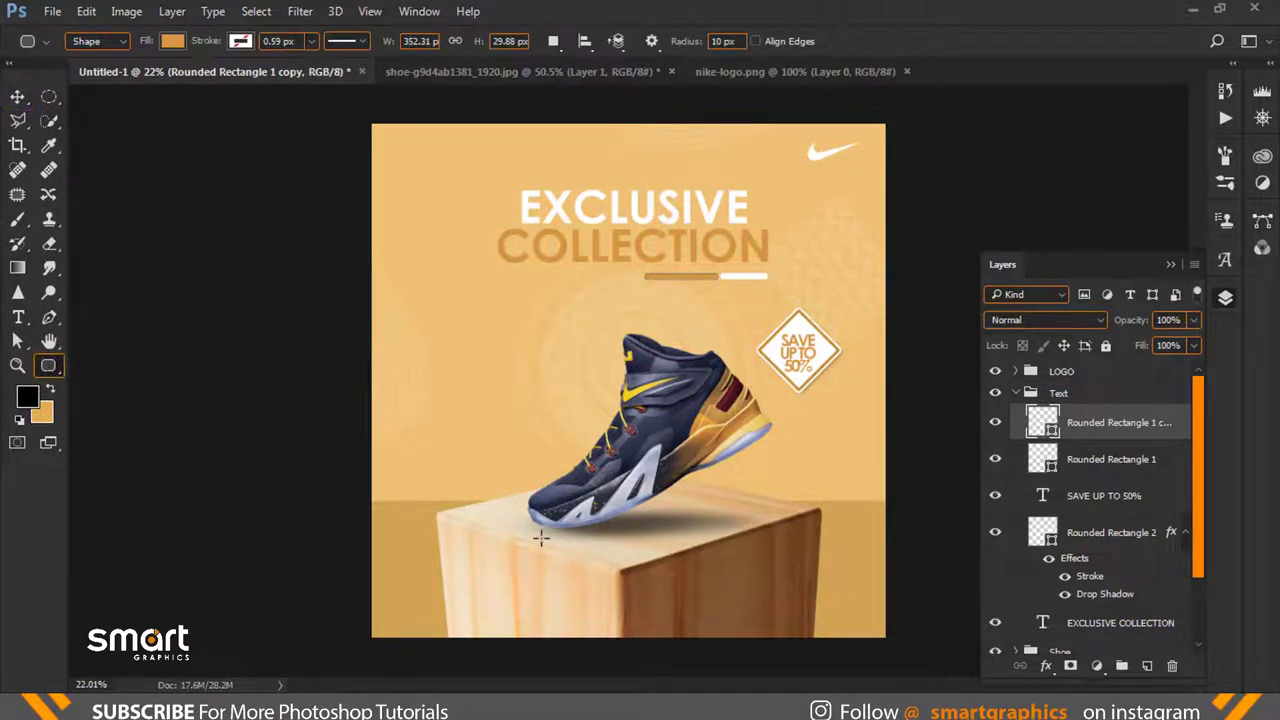
{"action": "right_click", "coordinate": [53, 372]}
{"action": "left_click", "coordinate": [120, 589]}
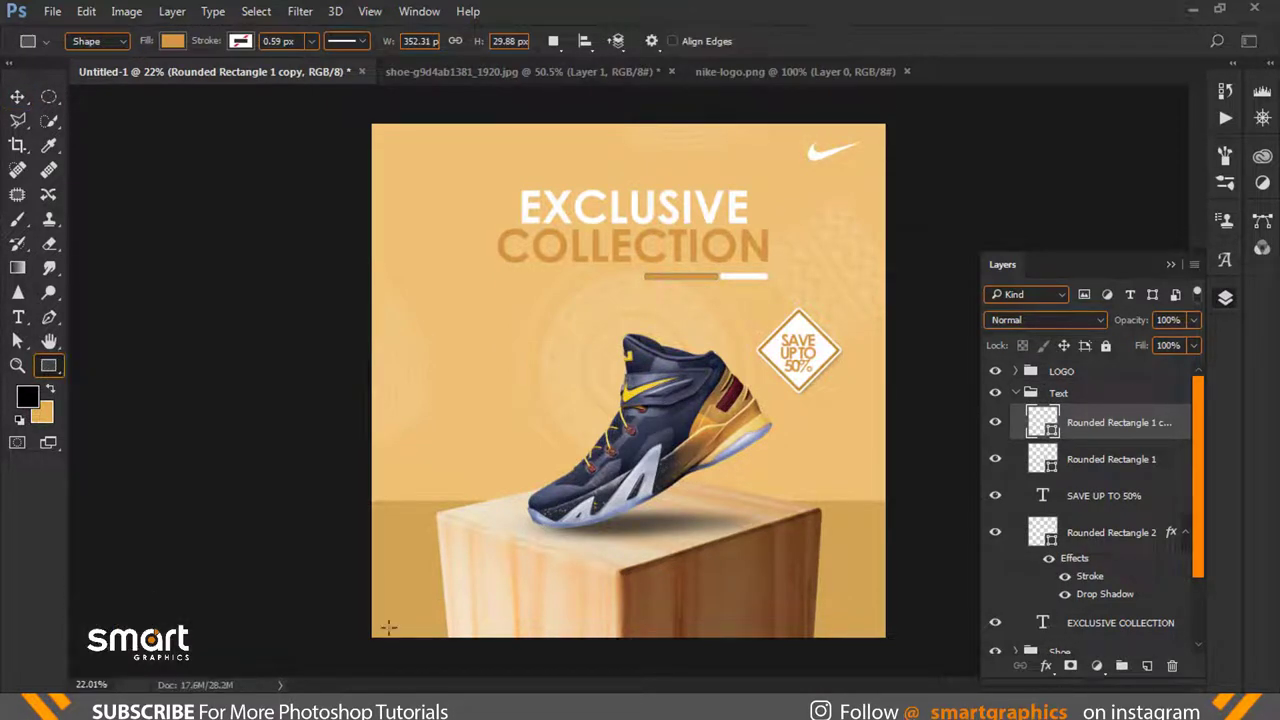
{"action": "left_click", "coordinate": [172, 41]}
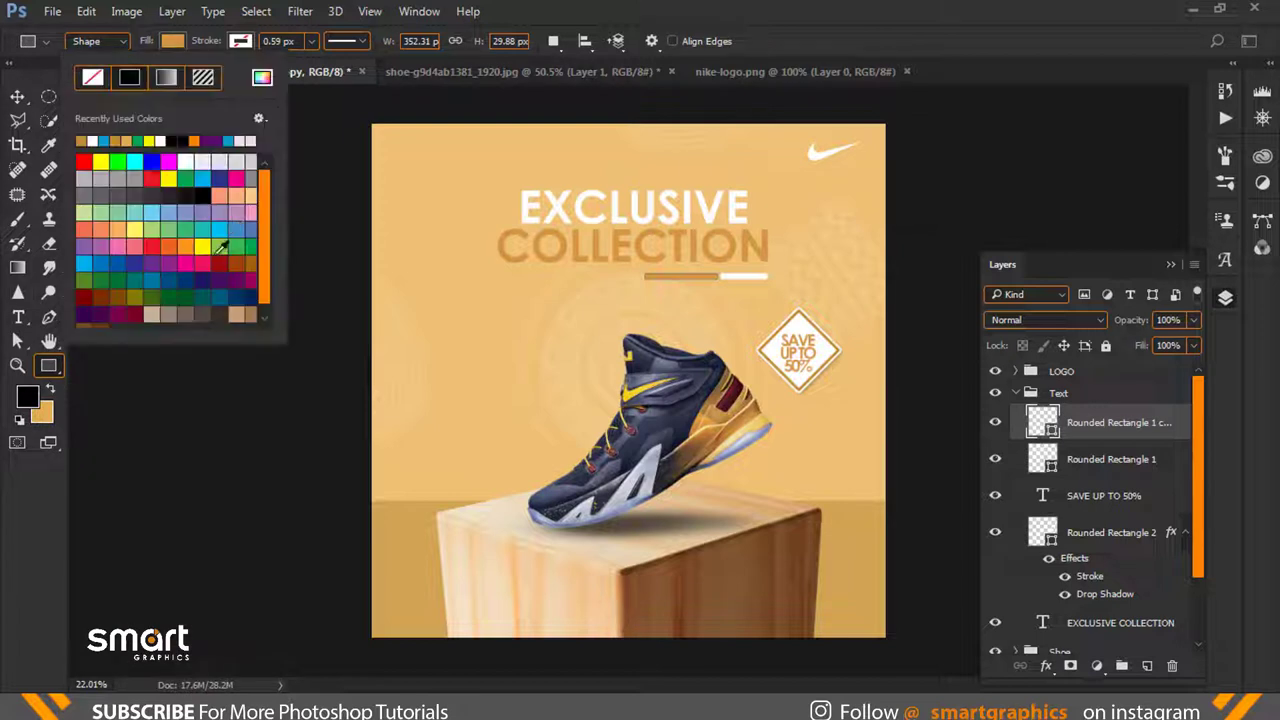
{"action": "left_click", "coordinate": [84, 140]}
{"action": "left_click", "coordinate": [670, 230]}
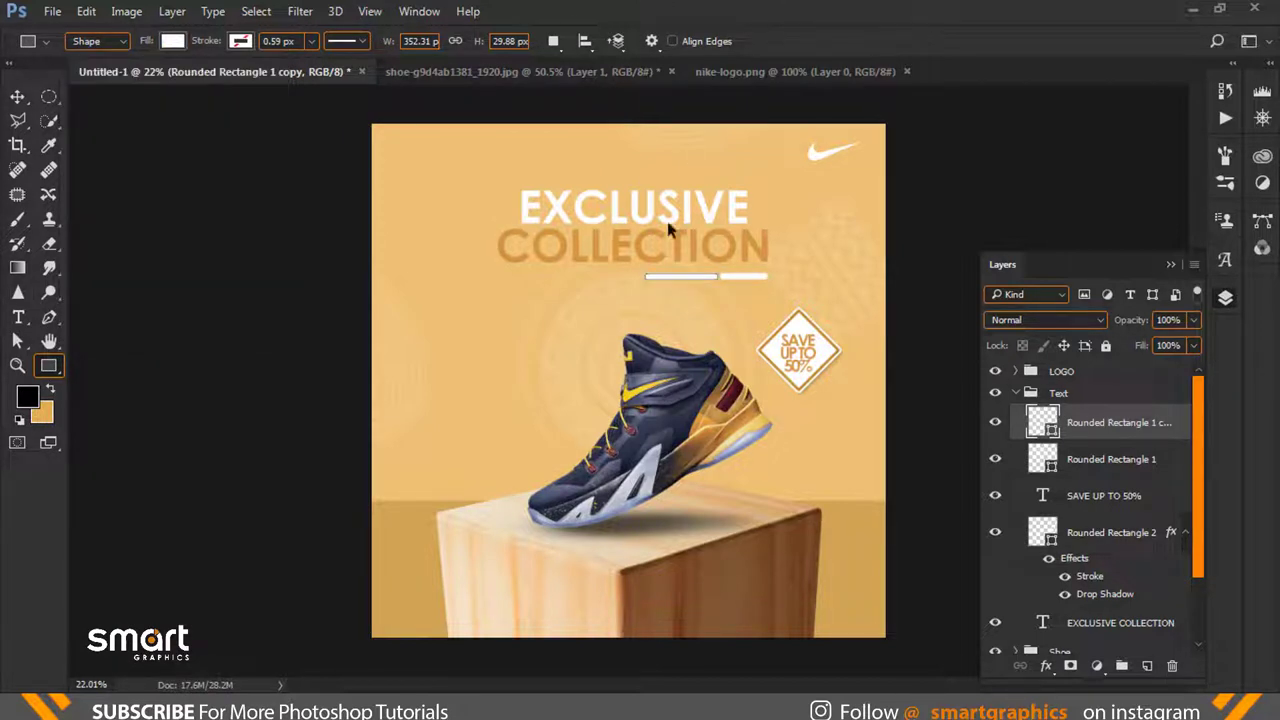
Draw a rectangle on the cube front with 63 px top-left and 61 px bottom-right radii.
{"action": "left_click", "coordinate": [1149, 668]}
{"action": "mouse_move", "coordinate": [556, 580]}
{"action": "left_mouse_down"}
{"action": "mouse_move", "coordinate": [676, 610]}
{"action": "mouse_move", "coordinate": [668, 602]}
{"action": "left_mouse_up"}
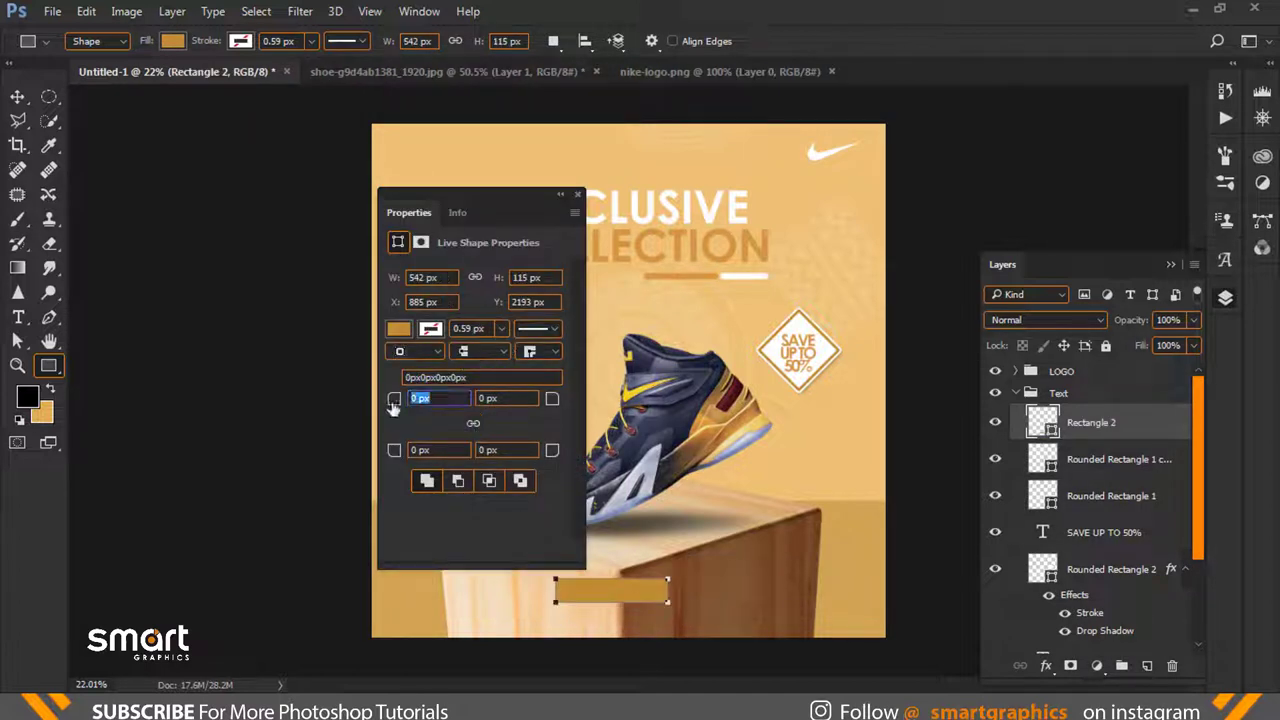
{"action": "mouse_move", "coordinate": [393, 405]}
{"action": "left_mouse_down"}
{"action": "mouse_move", "coordinate": [470, 425]}
{"action": "mouse_move", "coordinate": [431, 425]}
{"action": "left_mouse_up"}
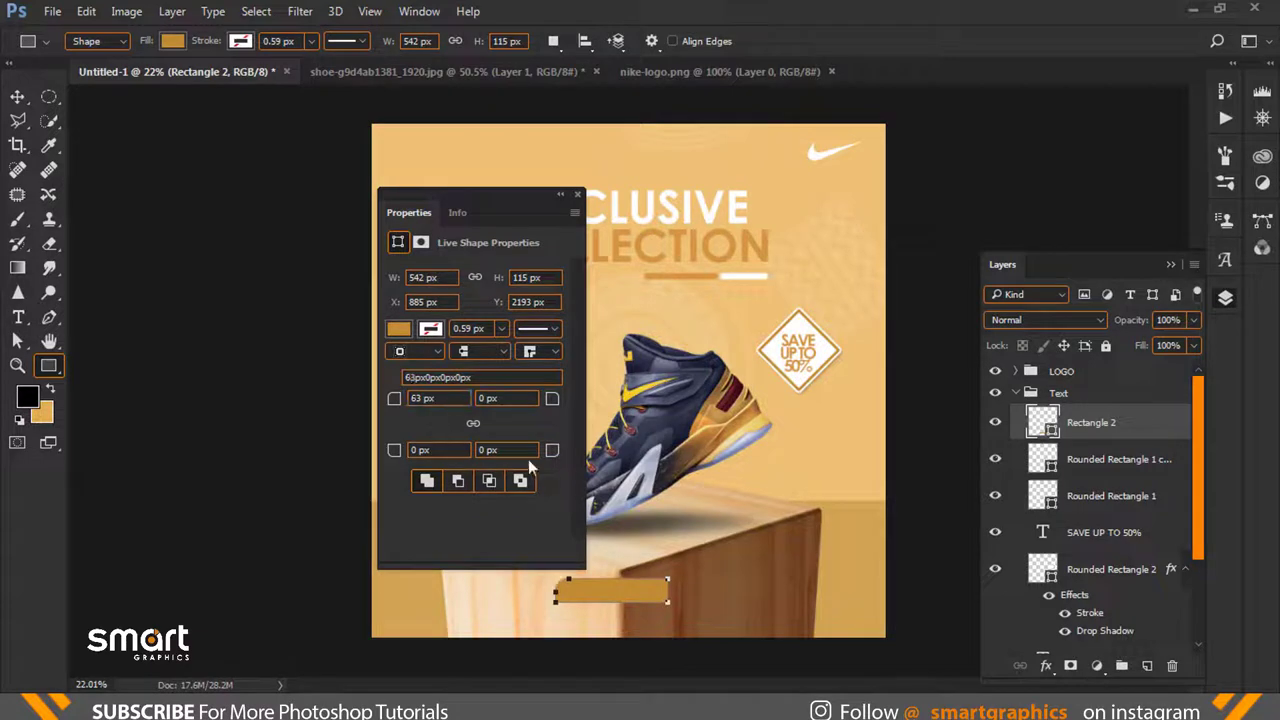
{"action": "mouse_move", "coordinate": [551, 458]}
{"action": "left_mouse_down"}
{"action": "mouse_move", "coordinate": [575, 461]}
{"action": "mouse_move", "coordinate": [583, 427]}
{"action": "left_mouse_up"}
Fill the new Rectangle 2 button shape white.
{"action": "left_click", "coordinate": [426, 331]}
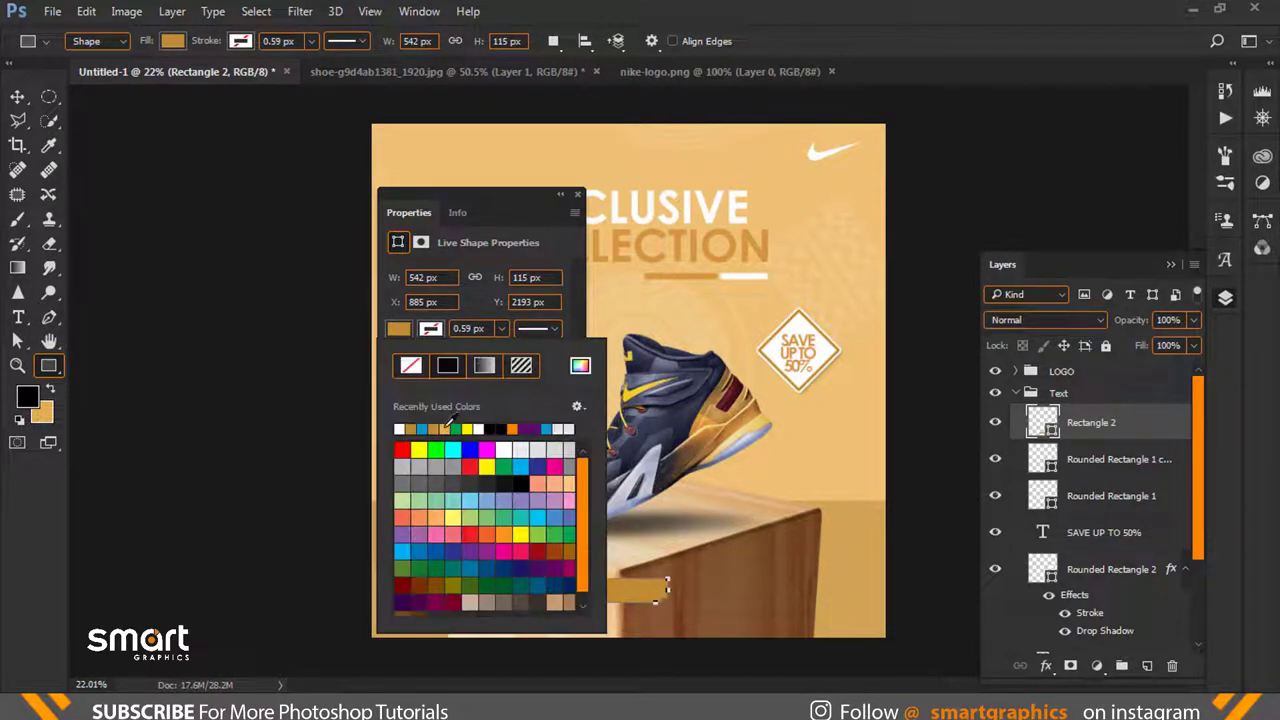
{"action": "left_click", "coordinate": [400, 428]}
{"action": "key", "text": "v"}
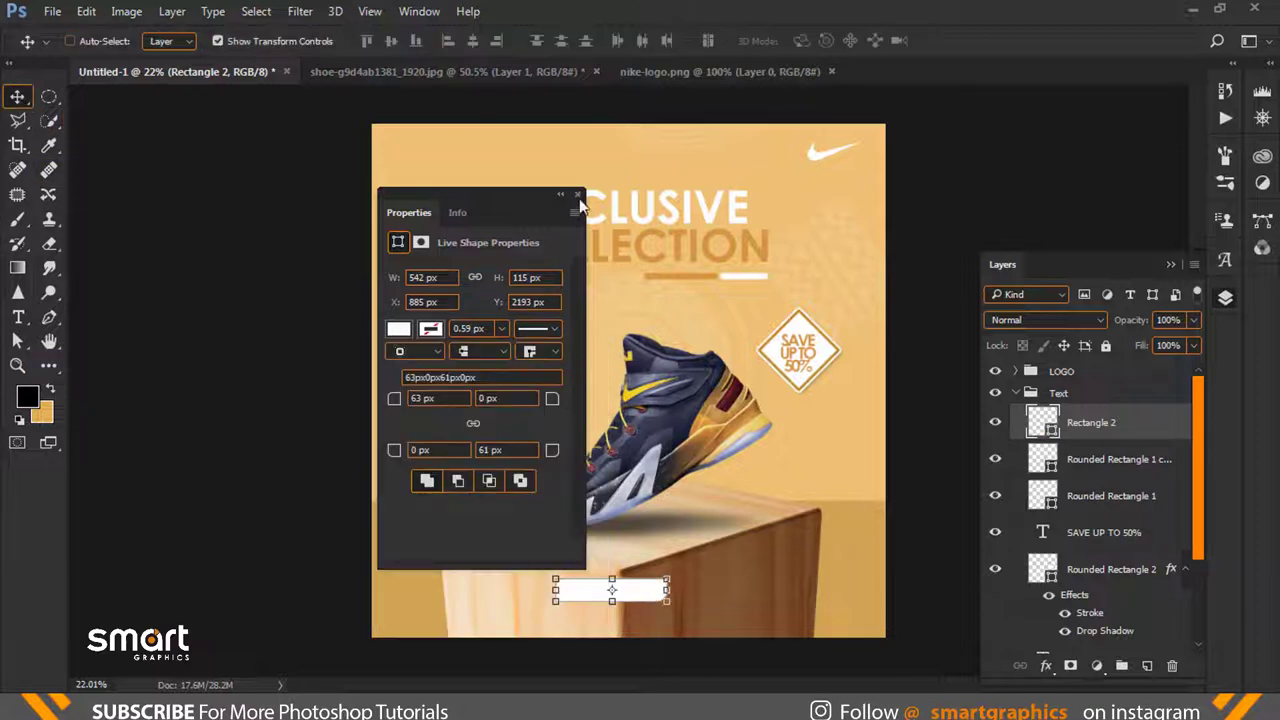
{"action": "left_click", "coordinate": [578, 194]}
{"action": "scroll", "coordinate": [625, 650], "scroll_direction": "up", "scroll_amount": 3}
{"action": "key", "text": "ctrl+a"}
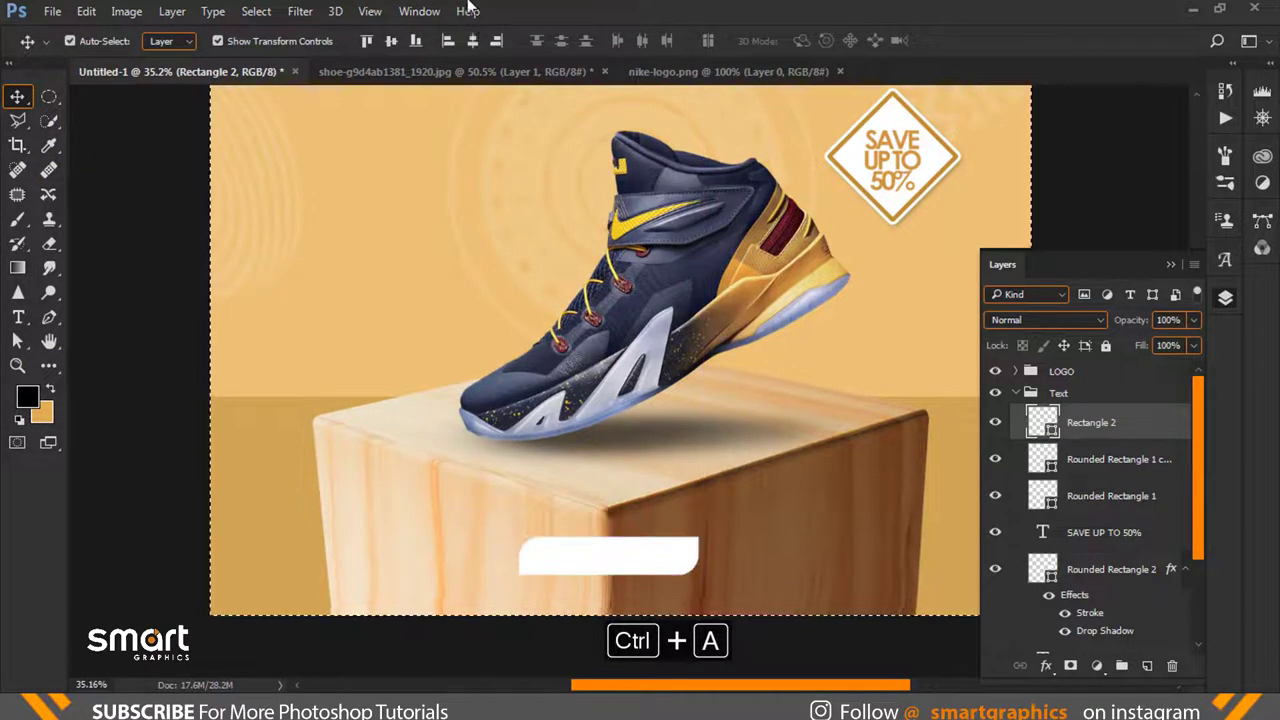
Add a SHOP NOW text layer on the cube and adjust its letter spacing.
{"action": "key", "text": "ctrl+d"}
{"action": "scroll", "coordinate": [655, 555], "scroll_direction": "up", "scroll_amount": 1}
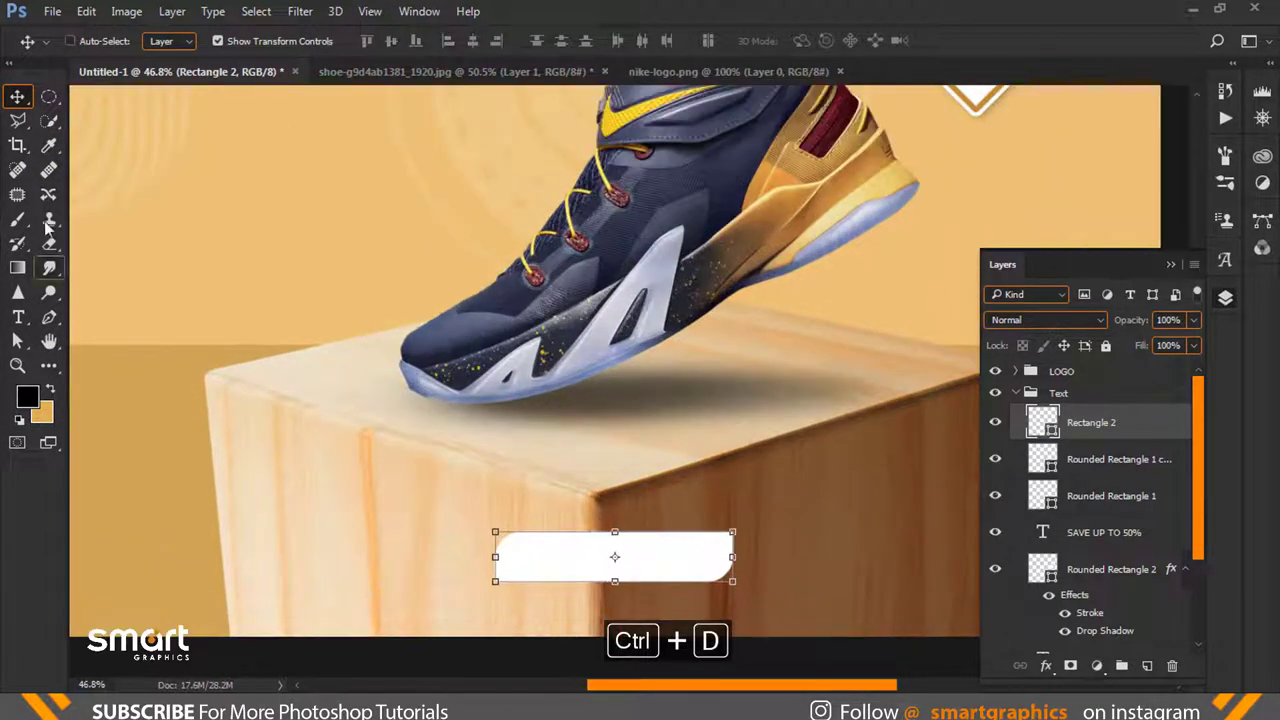
{"action": "key", "text": "t"}
{"action": "left_click", "coordinate": [514, 445]}
{"action": "left_click", "coordinate": [656, 41]}
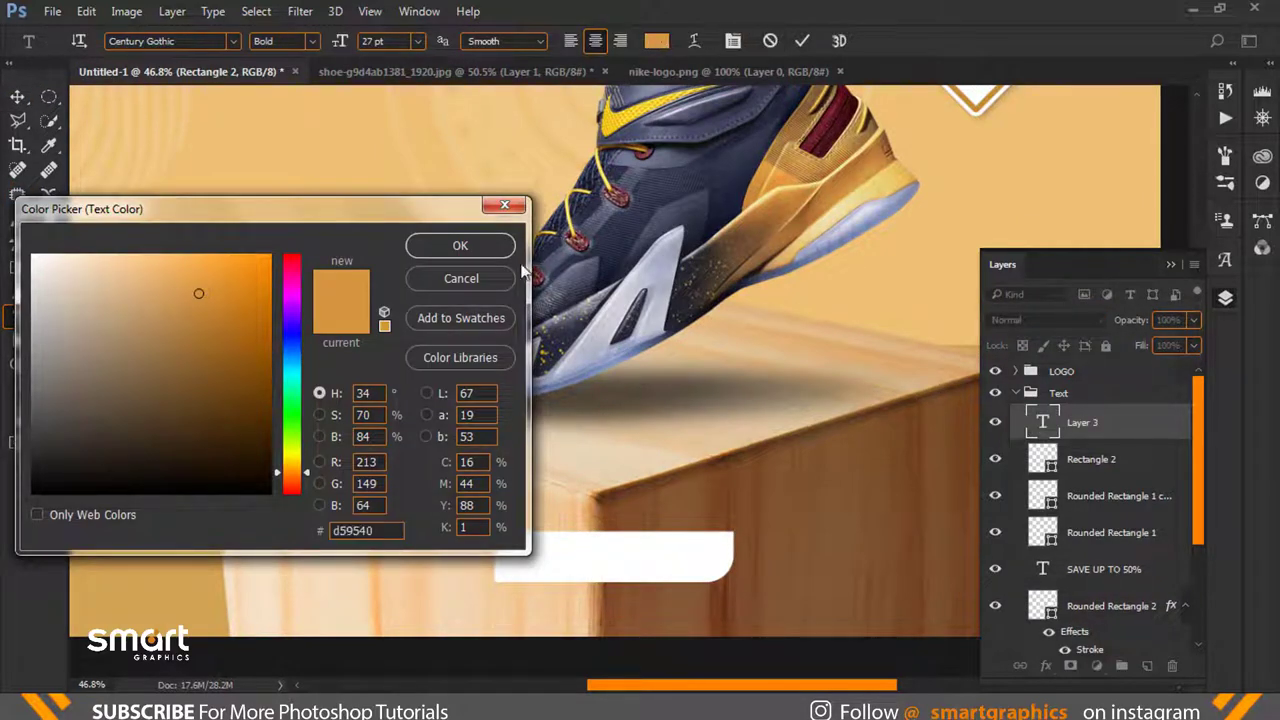
{"action": "key", "text": "Return"}
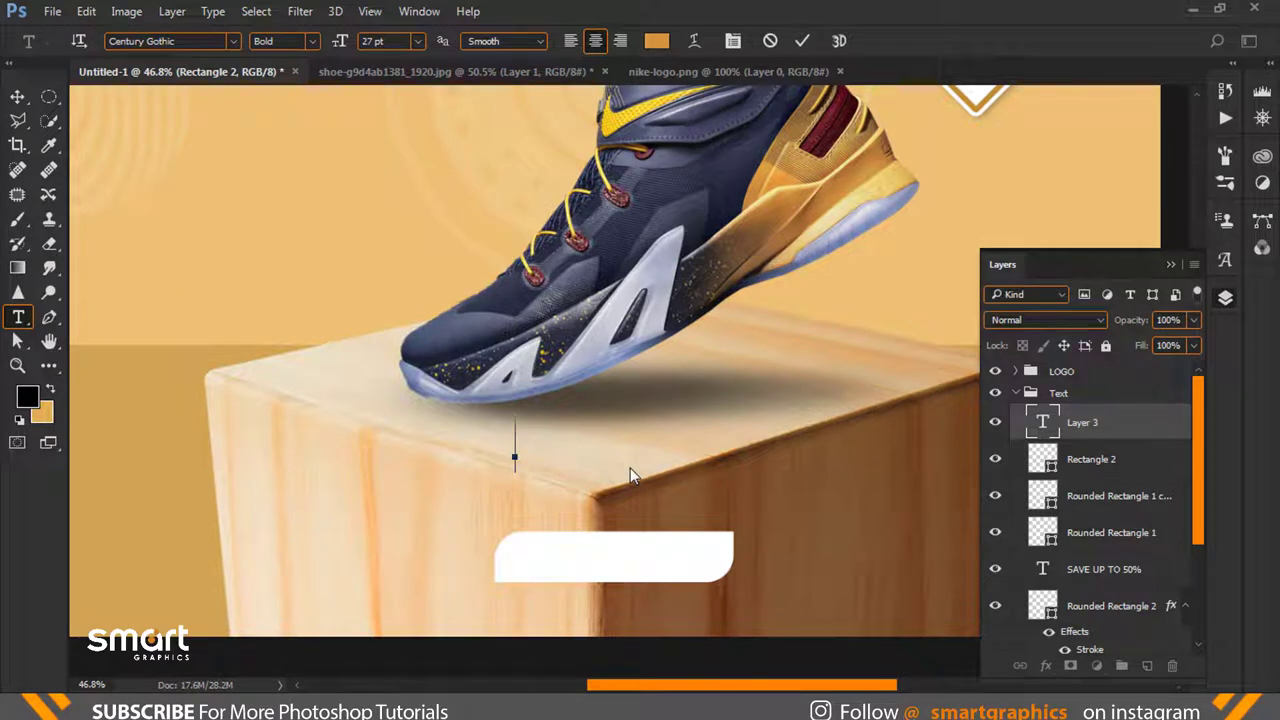
{"action": "type", "text": "SHOP"}
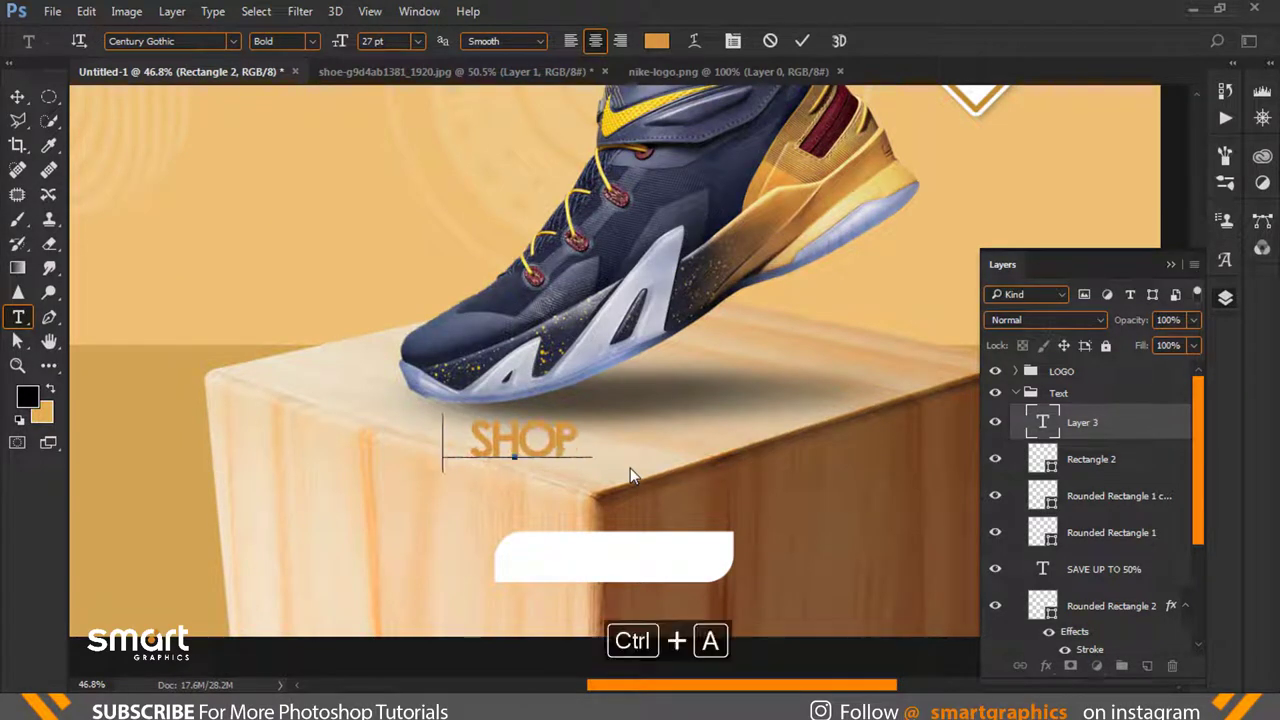
{"action": "type", "text": " NOW"}
{"action": "key", "text": "ctrl+a"}
{"action": "left_click", "coordinate": [735, 42]}
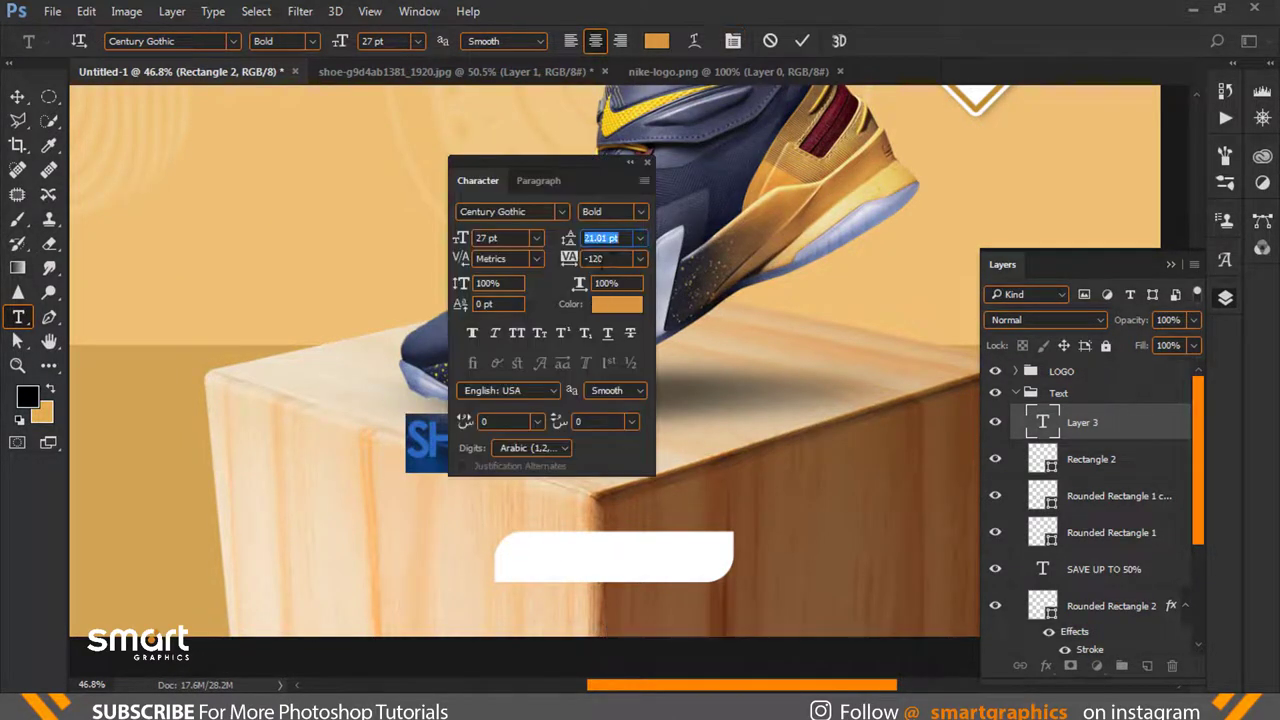
{"action": "left_click_drag", "start_coordinate": [577, 262], "coordinate": [571, 257]}
{"action": "left_click", "coordinate": [646, 161]}
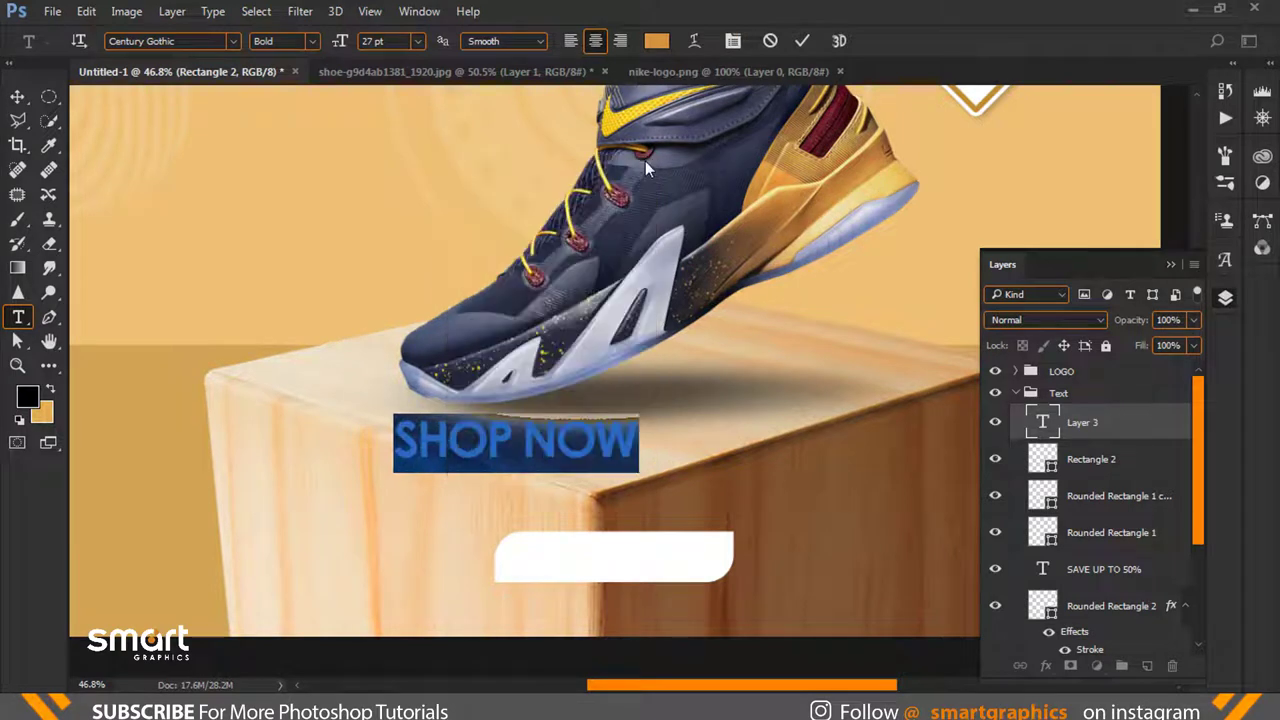
{"action": "left_click", "coordinate": [17, 97]}
Shrink SHOP NOW, move it onto the white button and centre it on Rectangle 2.
{"action": "mouse_move", "coordinate": [586, 463]}
{"action": "left_mouse_down"}
{"action": "mouse_move", "coordinate": [688, 580]}
{"action": "mouse_move", "coordinate": [718, 578]}
{"action": "left_mouse_up"}
{"action": "left_click", "coordinate": [740, 590]}
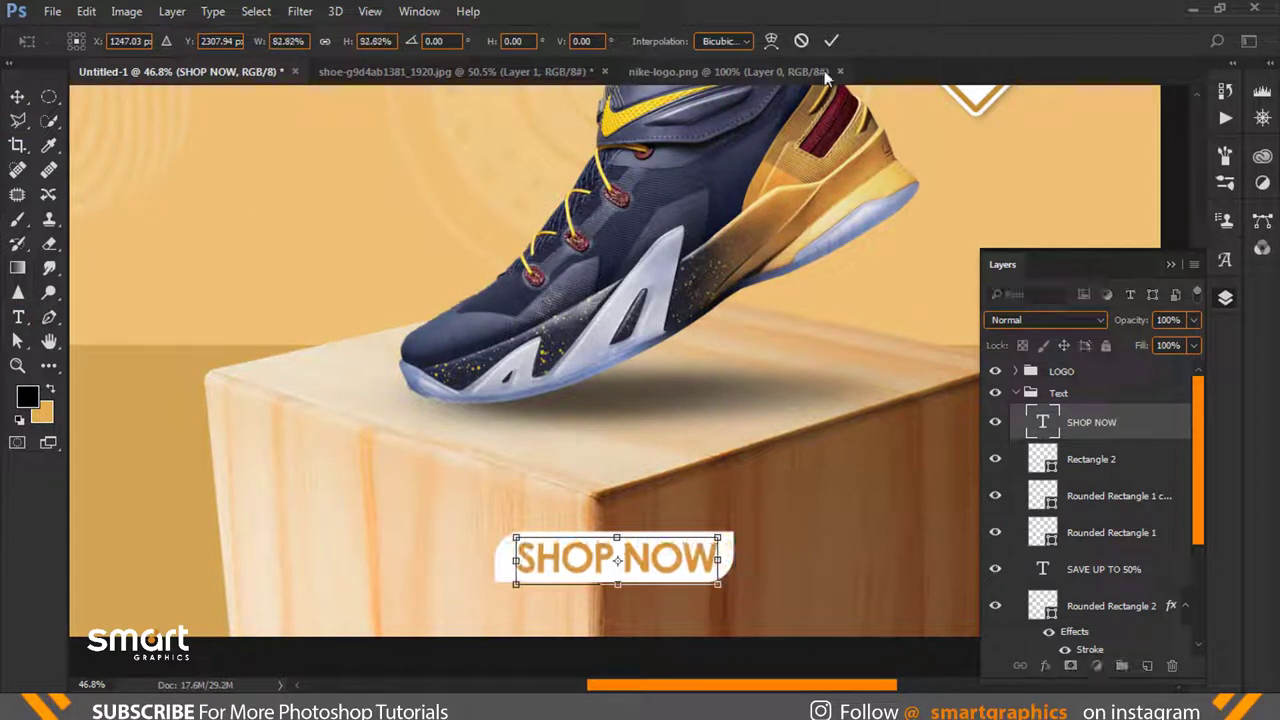
{"action": "key", "text": "Return"}
{"action": "left_click", "coordinate": [1091, 459], "text": "shift"}
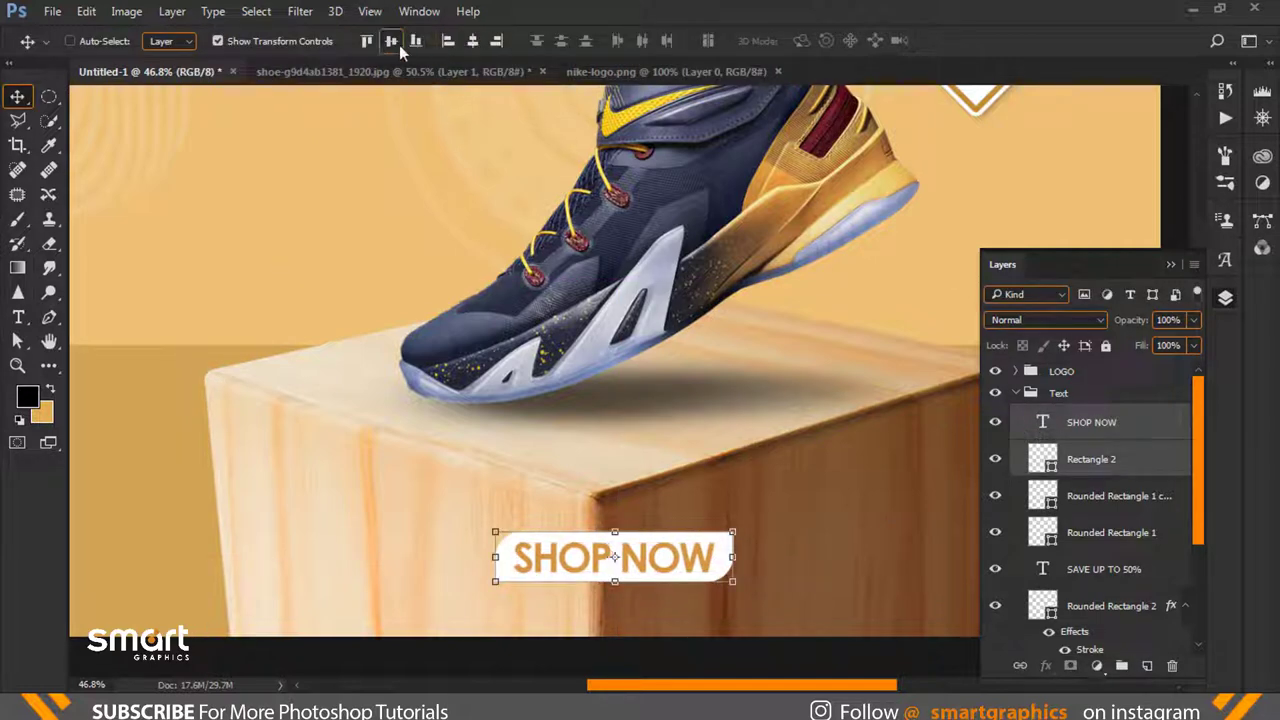
{"action": "key", "text": "ctrl+d"}
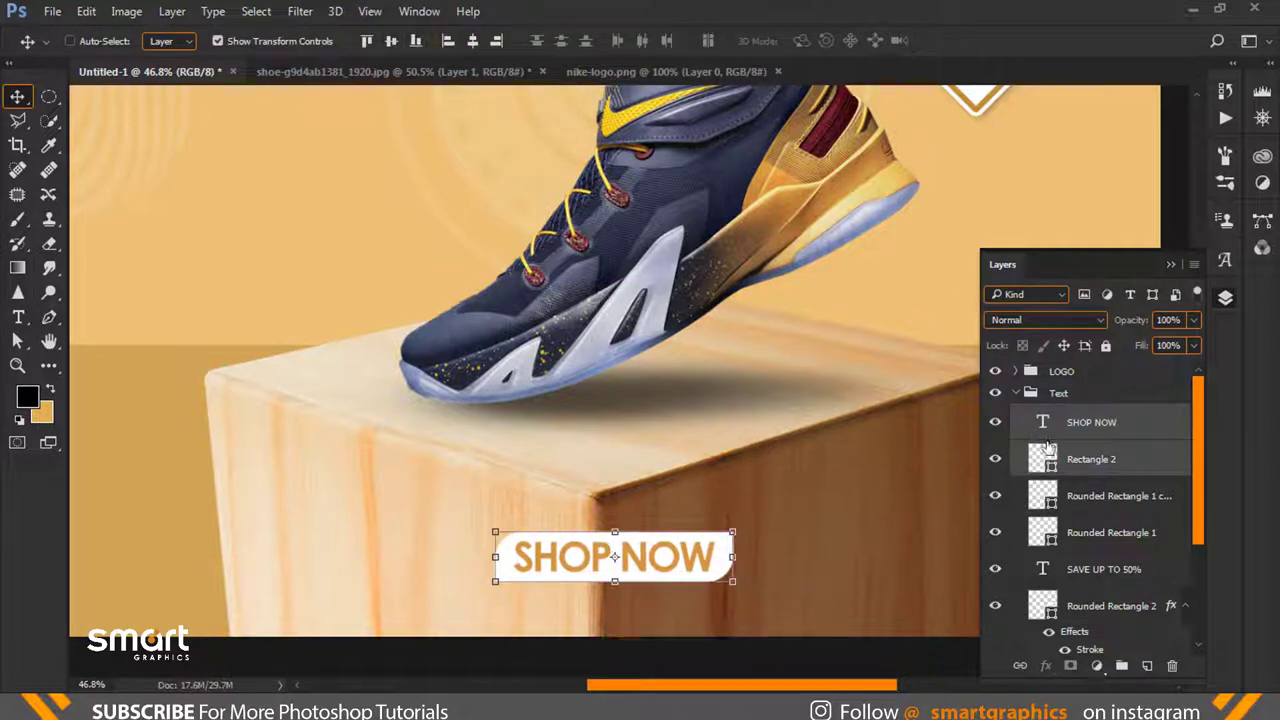
Set the SHOP NOW text colour to near-black 141414.
{"action": "double_click", "coordinate": [1043, 422]}
{"action": "left_click", "coordinate": [656, 40]}
{"action": "type", "text": "141414"}
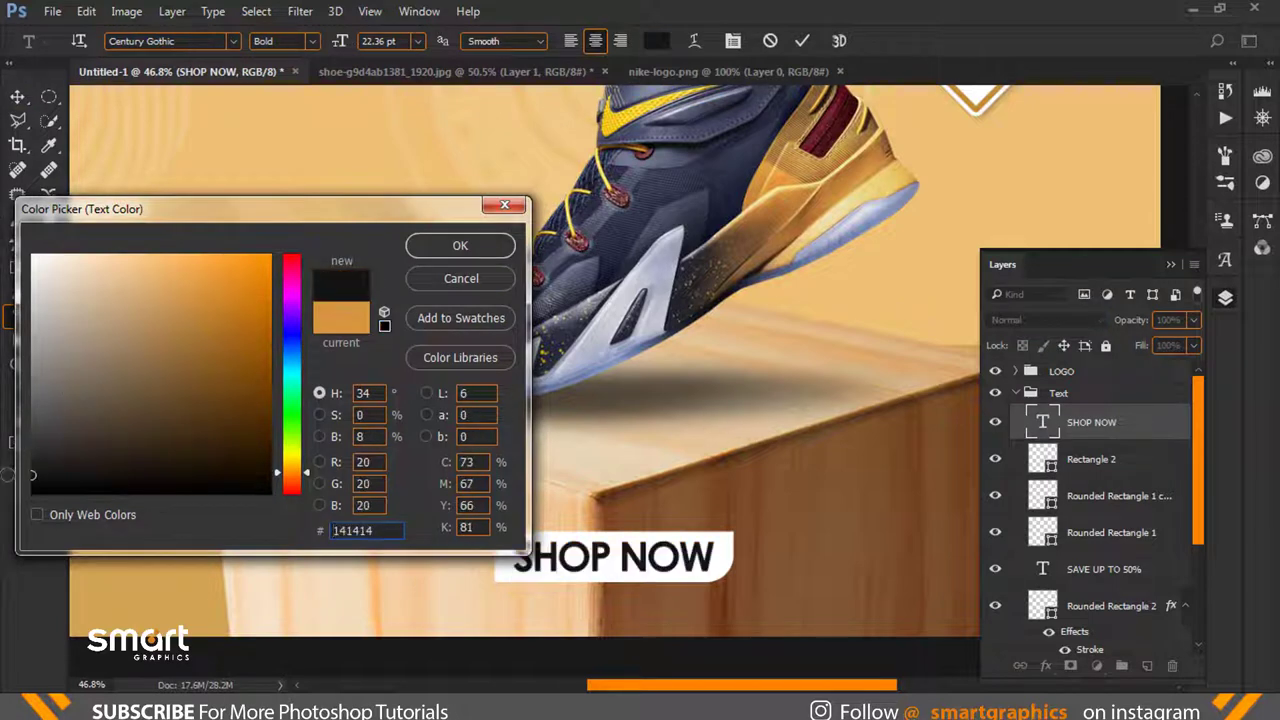
{"action": "left_click", "coordinate": [460, 245]}
{"action": "left_click", "coordinate": [802, 40]}
{"action": "key", "text": "v"}
{"action": "key", "text": "ctrl+0"}
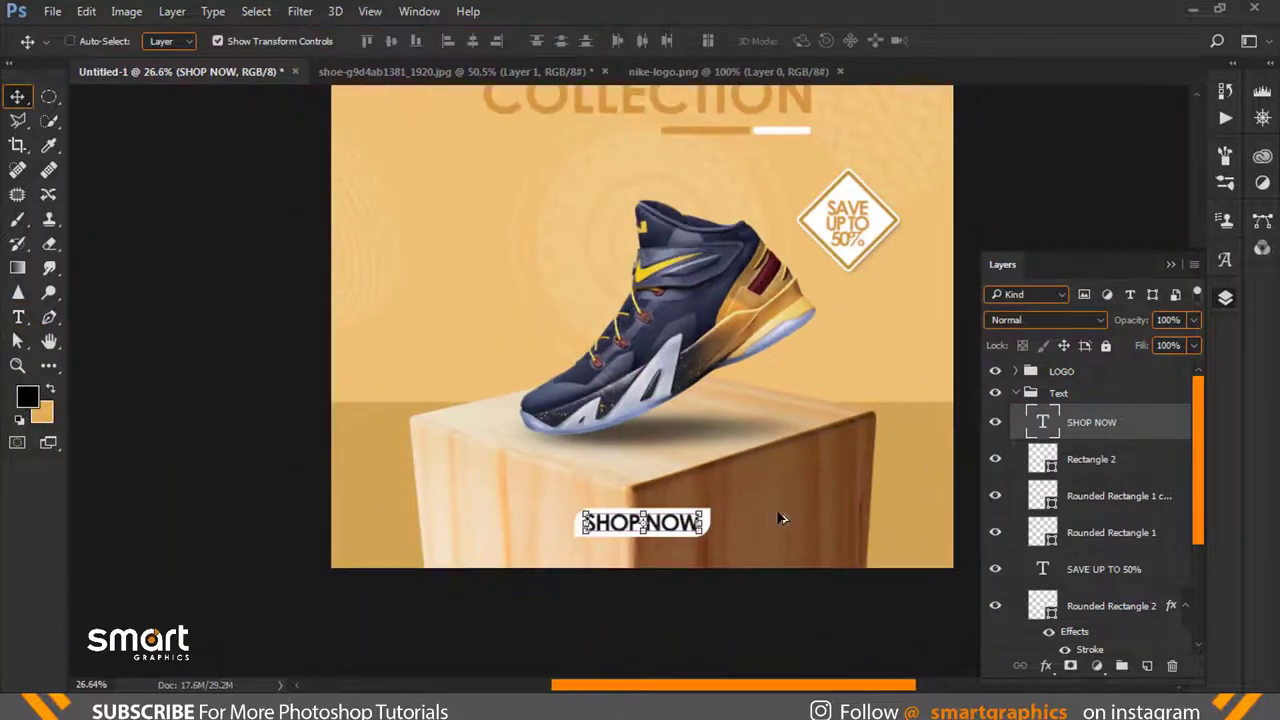
Copy the layer style from the SAVE badge shape, Rounded Rectangle 2.
{"action": "left_click", "coordinate": [698, 512]}
{"action": "scroll", "coordinate": [698, 512], "scroll_direction": "up", "scroll_amount": 2}
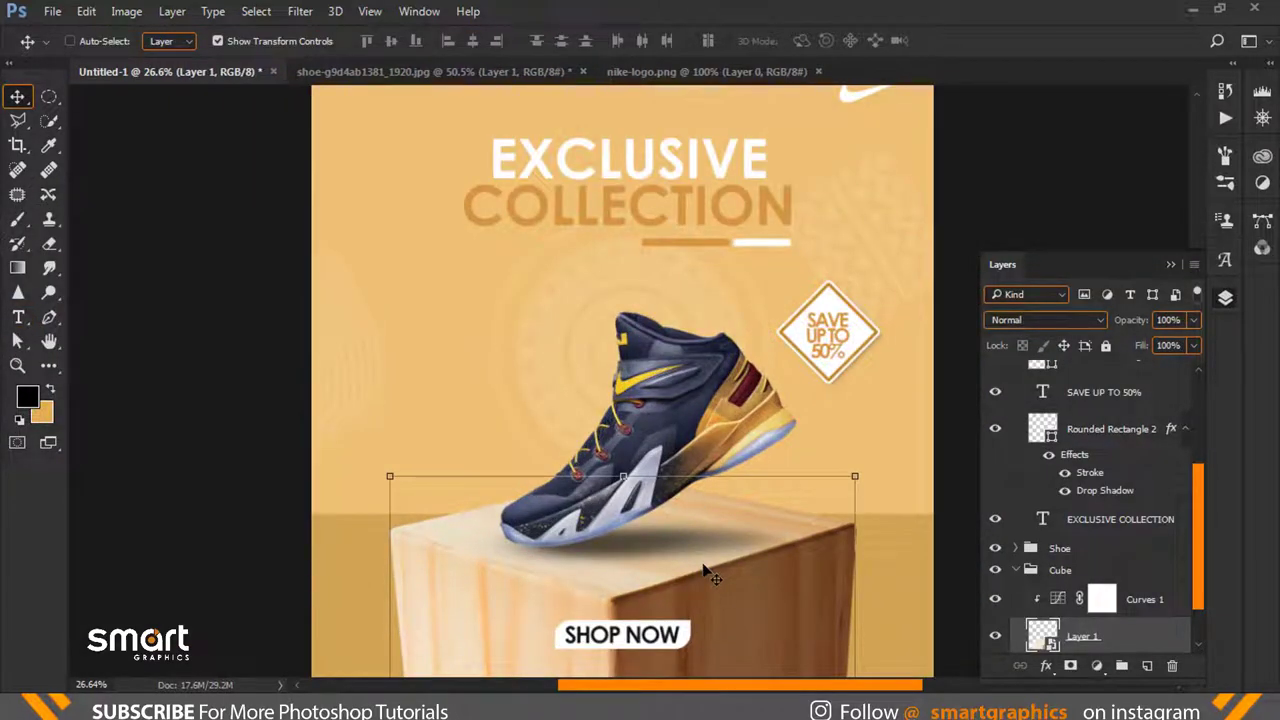
{"action": "left_click", "coordinate": [1134, 440]}
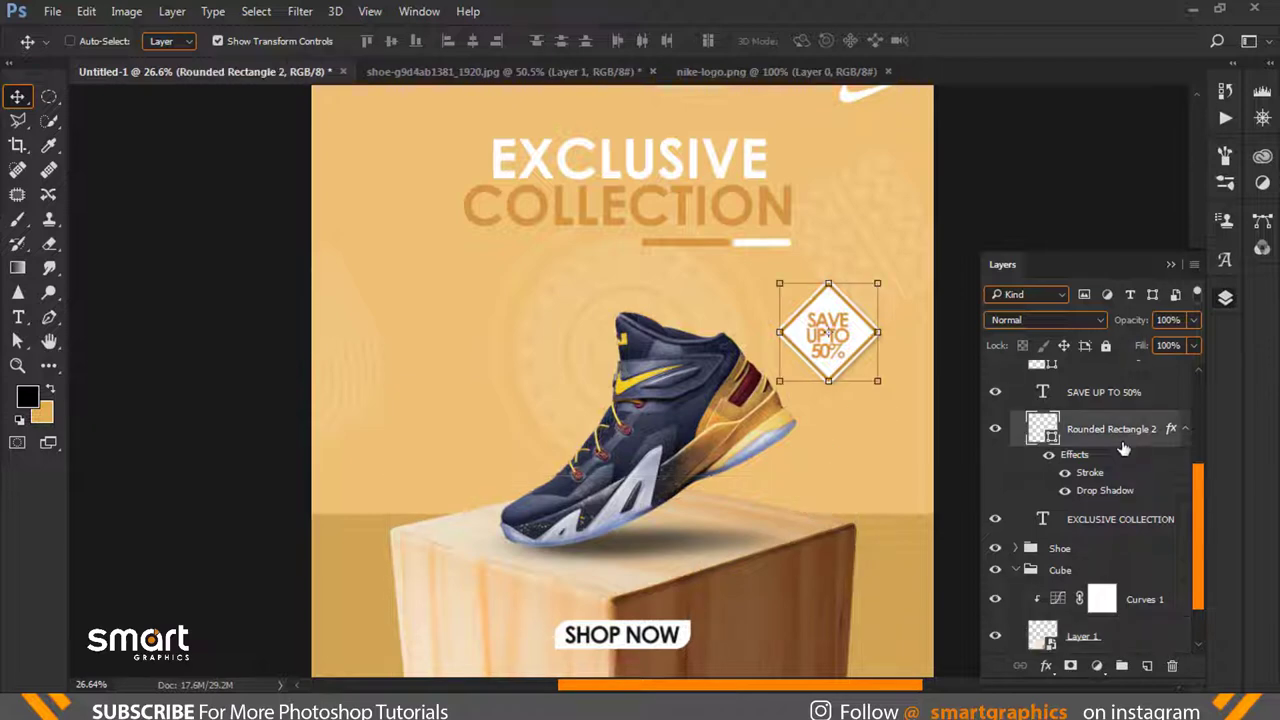
{"action": "right_click", "coordinate": [1134, 440]}
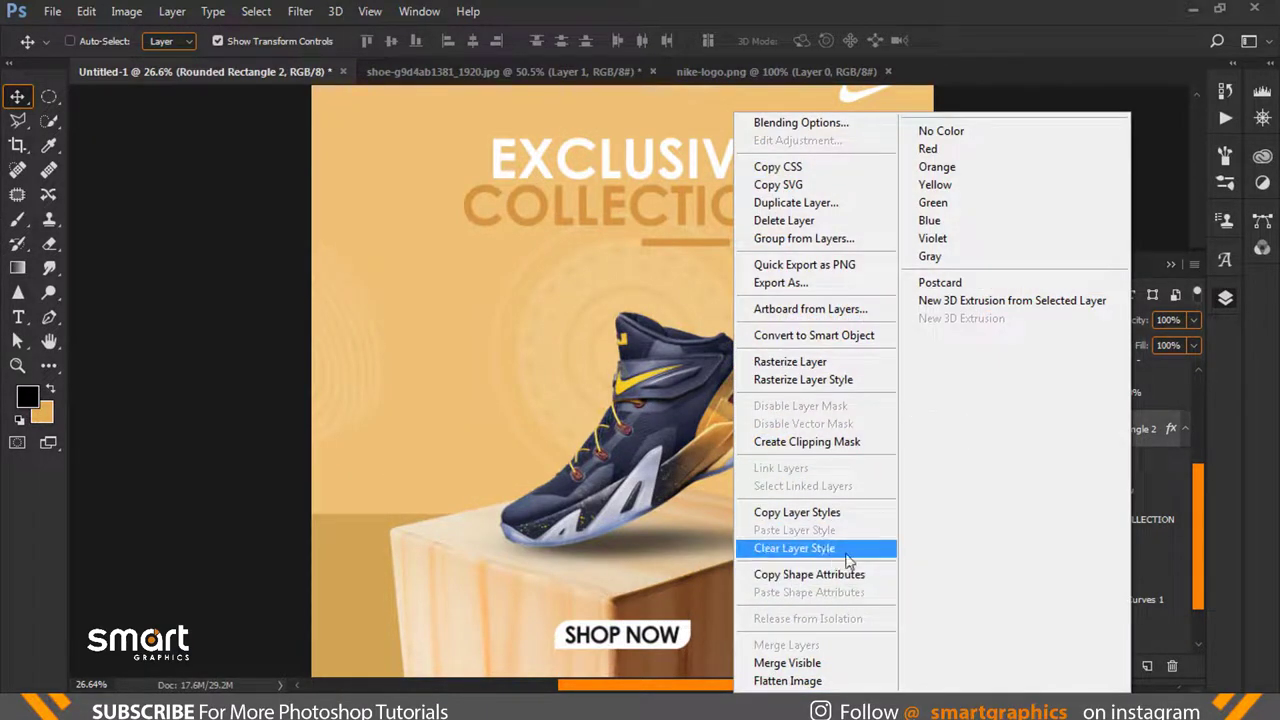
{"action": "left_click", "coordinate": [797, 512]}
Paste the badge's layer style onto the white button, Rectangle 2.
{"action": "scroll", "coordinate": [1042, 450], "scroll_direction": "up", "scroll_amount": 1}
{"action": "scroll", "coordinate": [1060, 465], "scroll_direction": "down", "scroll_amount": 2}
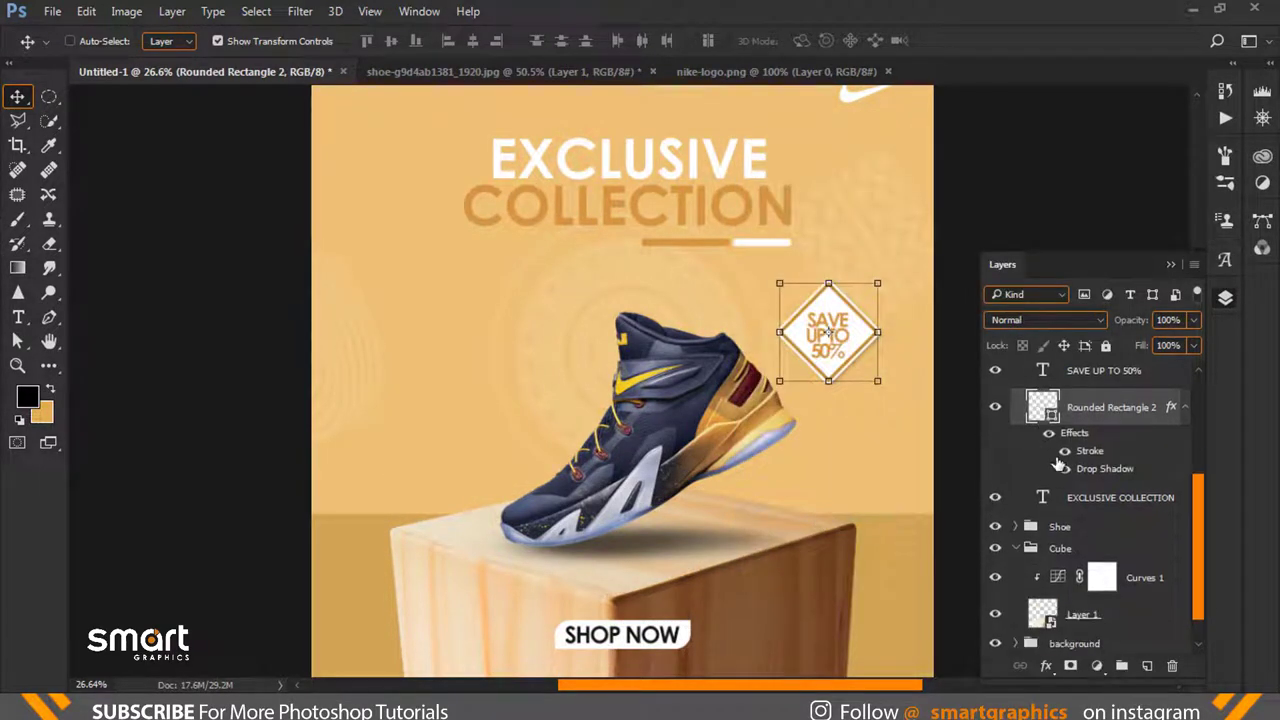
{"action": "left_click", "coordinate": [648, 640], "text": "ctrl"}
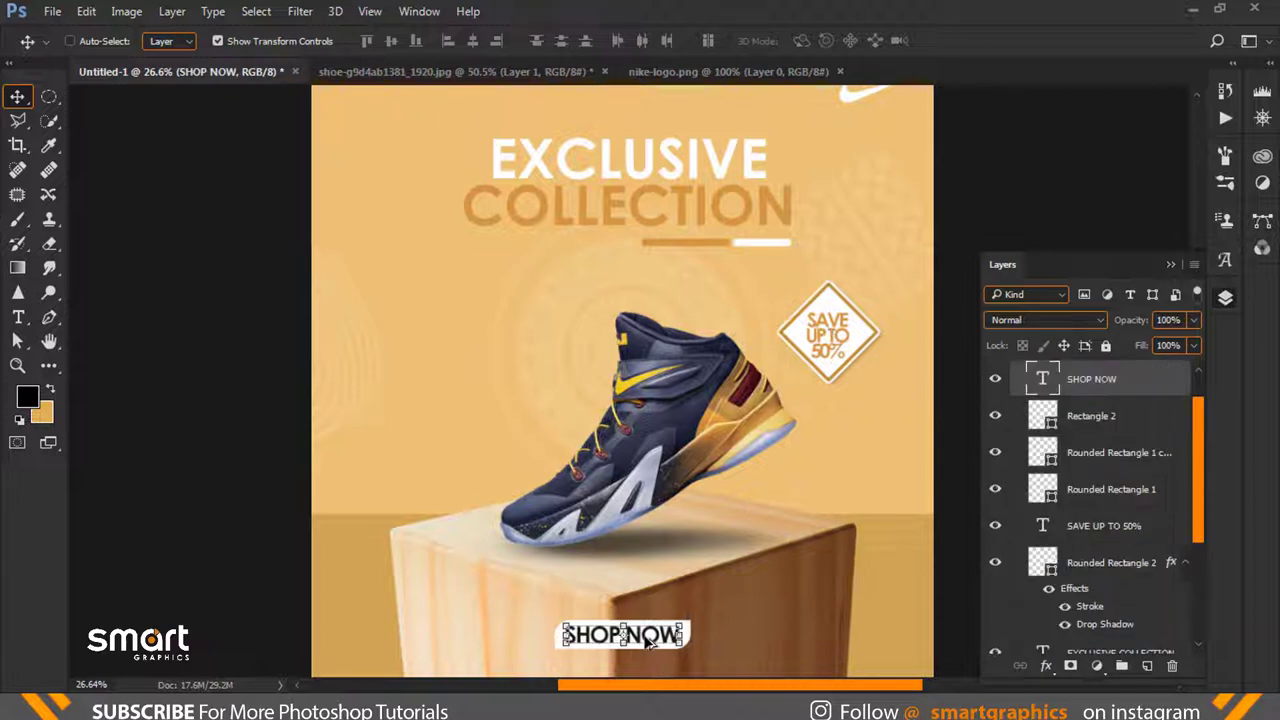
{"action": "left_click", "coordinate": [1093, 420]}
{"action": "right_click", "coordinate": [1137, 428]}
{"action": "left_click", "coordinate": [822, 529]}
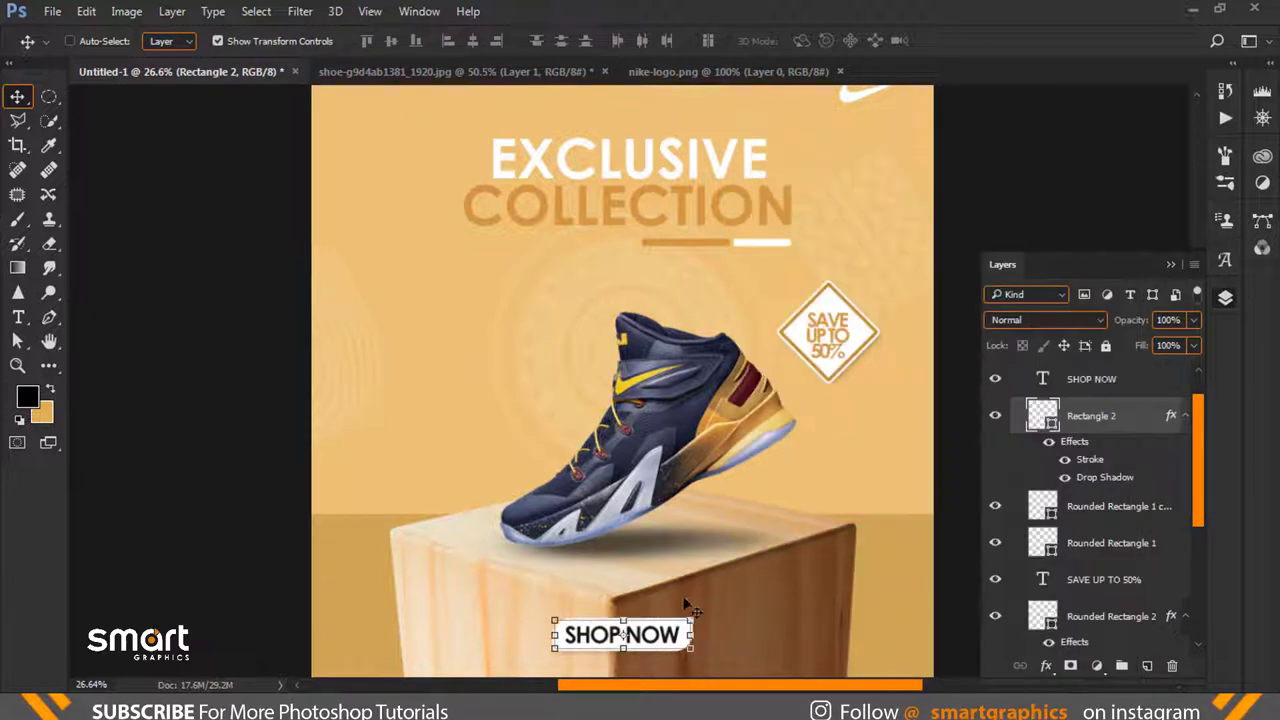
Turn off the button's stroke in Layer Style, keeping only the drop shadow.
{"action": "scroll", "coordinate": [651, 608], "scroll_direction": "up", "scroll_amount": 3}
{"action": "scroll", "coordinate": [645, 545], "scroll_direction": "down", "scroll_amount": 2}
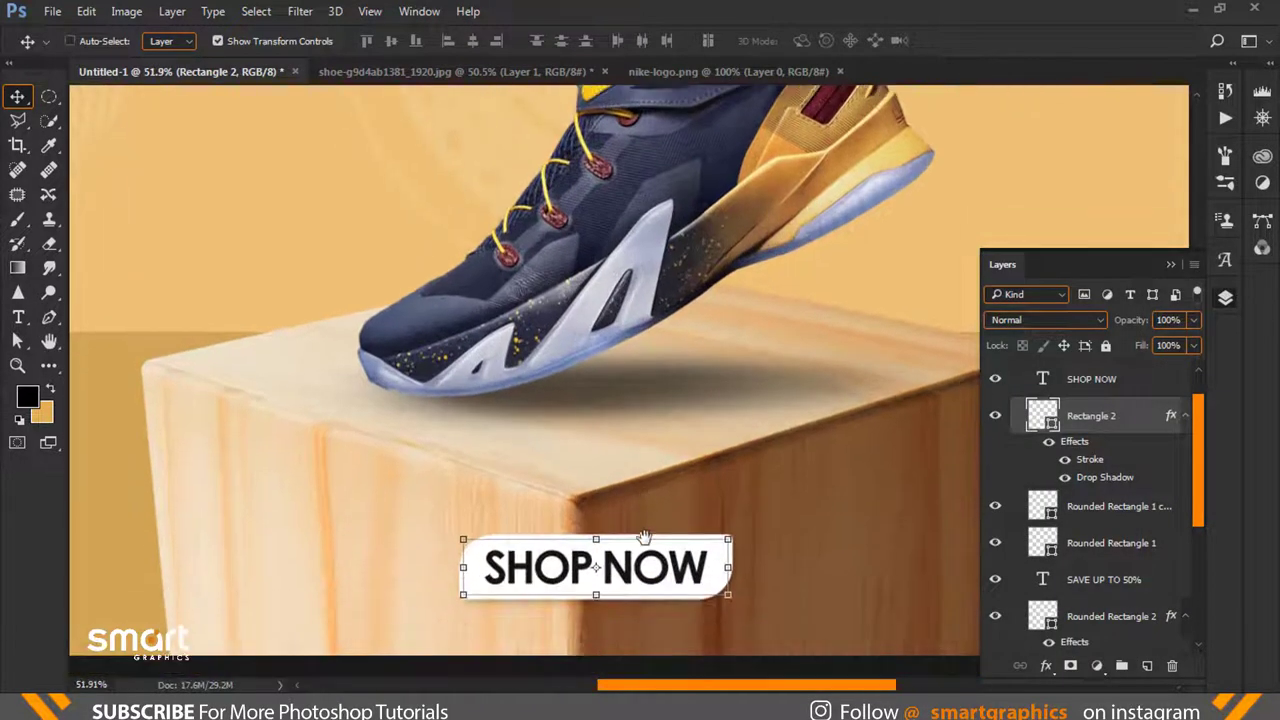
{"action": "double_click", "coordinate": [1090, 462]}
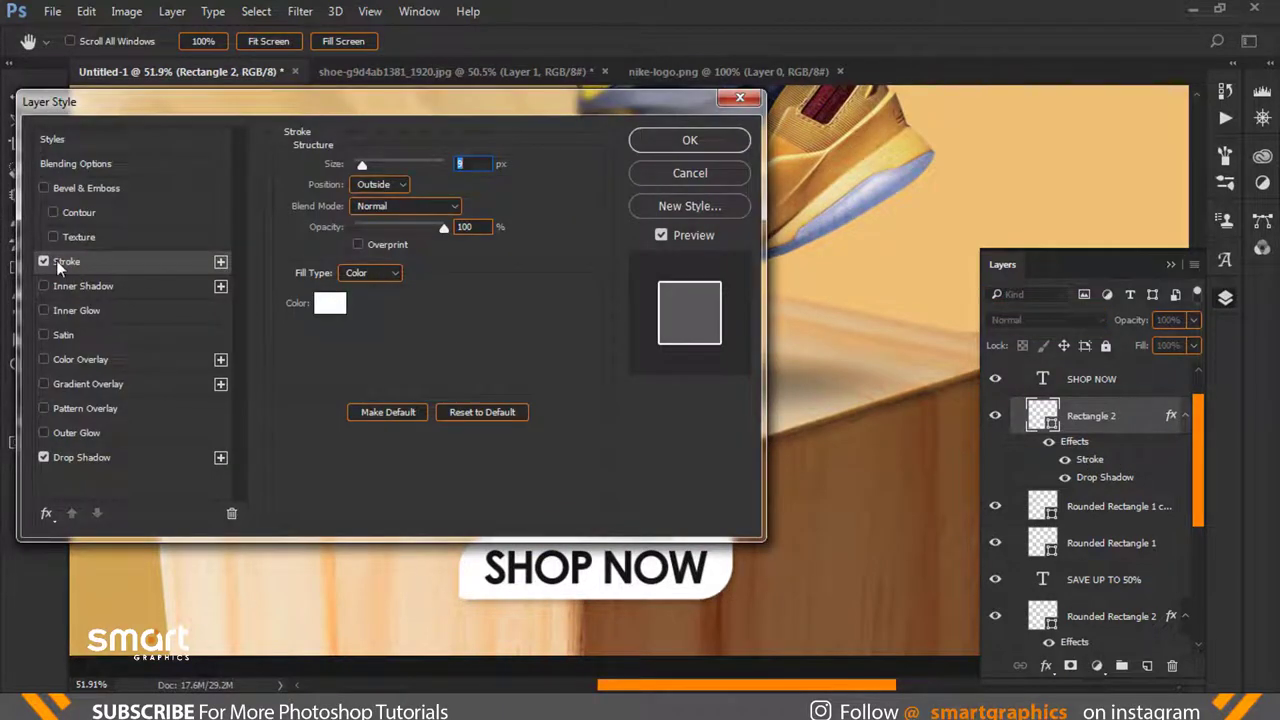
{"action": "left_click", "coordinate": [44, 262]}
{"action": "left_click", "coordinate": [80, 458]}
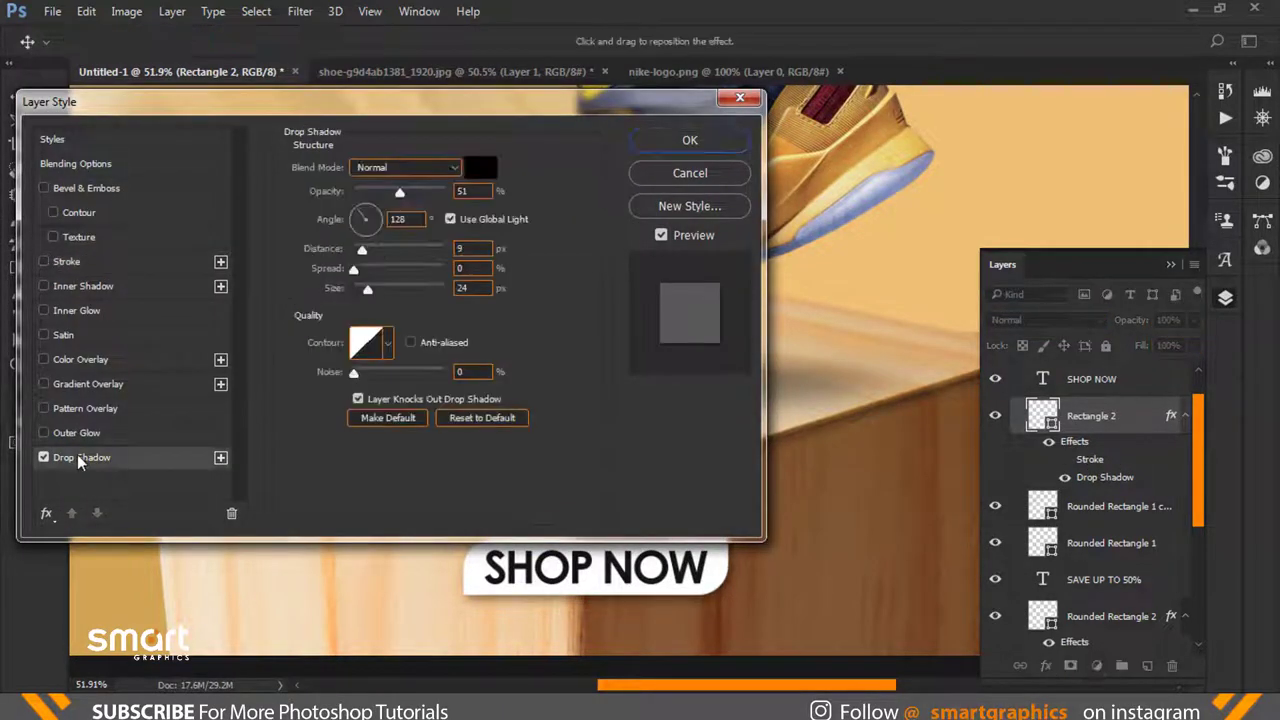
{"action": "left_click", "coordinate": [689, 141]}
{"action": "key", "text": "ctrl+0"}
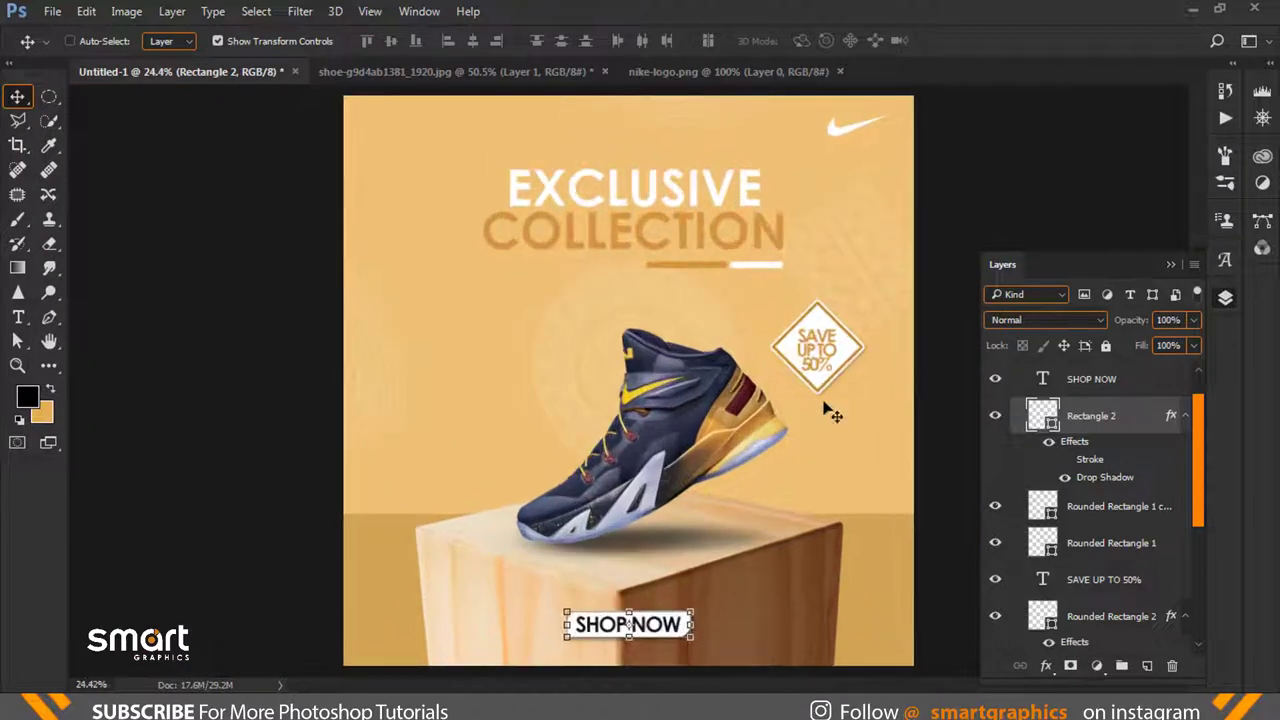
Scale the SHOP NOW button and its text down together to about 83%.
{"action": "left_click", "coordinate": [1091, 379], "text": "shift"}
{"action": "key", "text": "ctrl+t"}
{"action": "left_click_drag", "start_coordinate": [691, 637], "coordinate": [686, 636]}
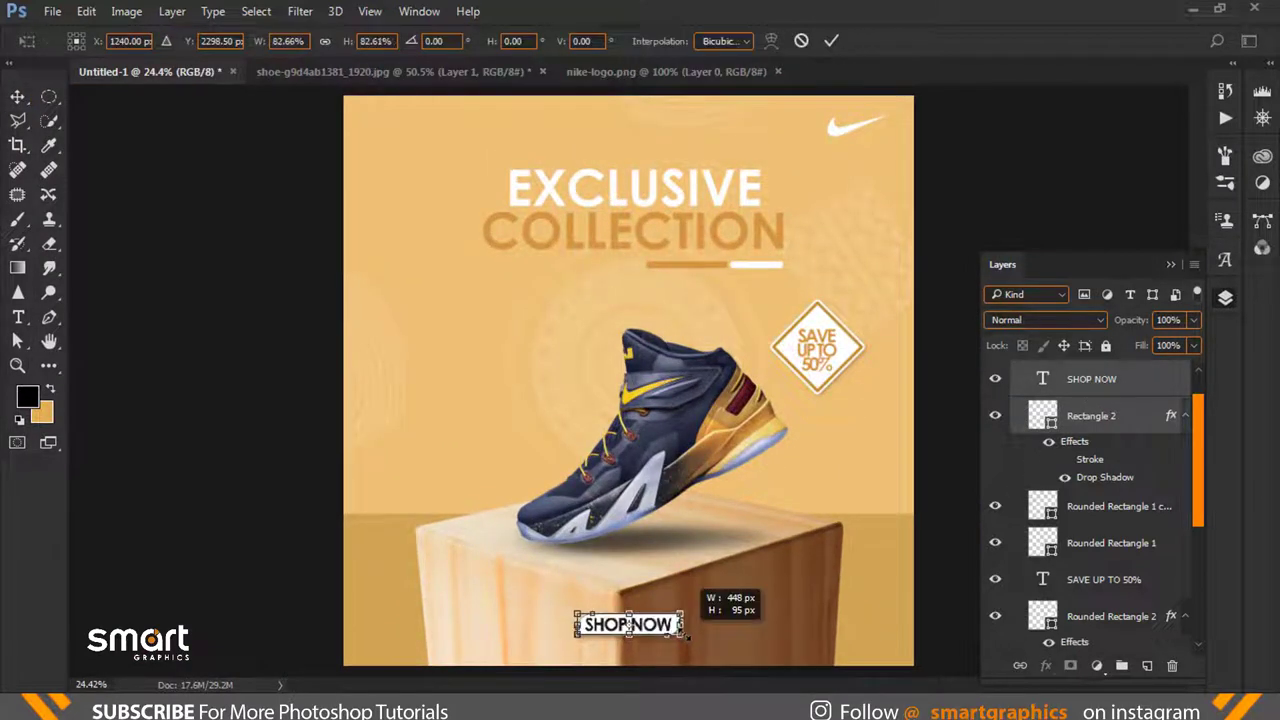
{"action": "key", "text": "Return"}
{"action": "scroll", "coordinate": [1045, 483], "scroll_direction": "up", "scroll_amount": 1}
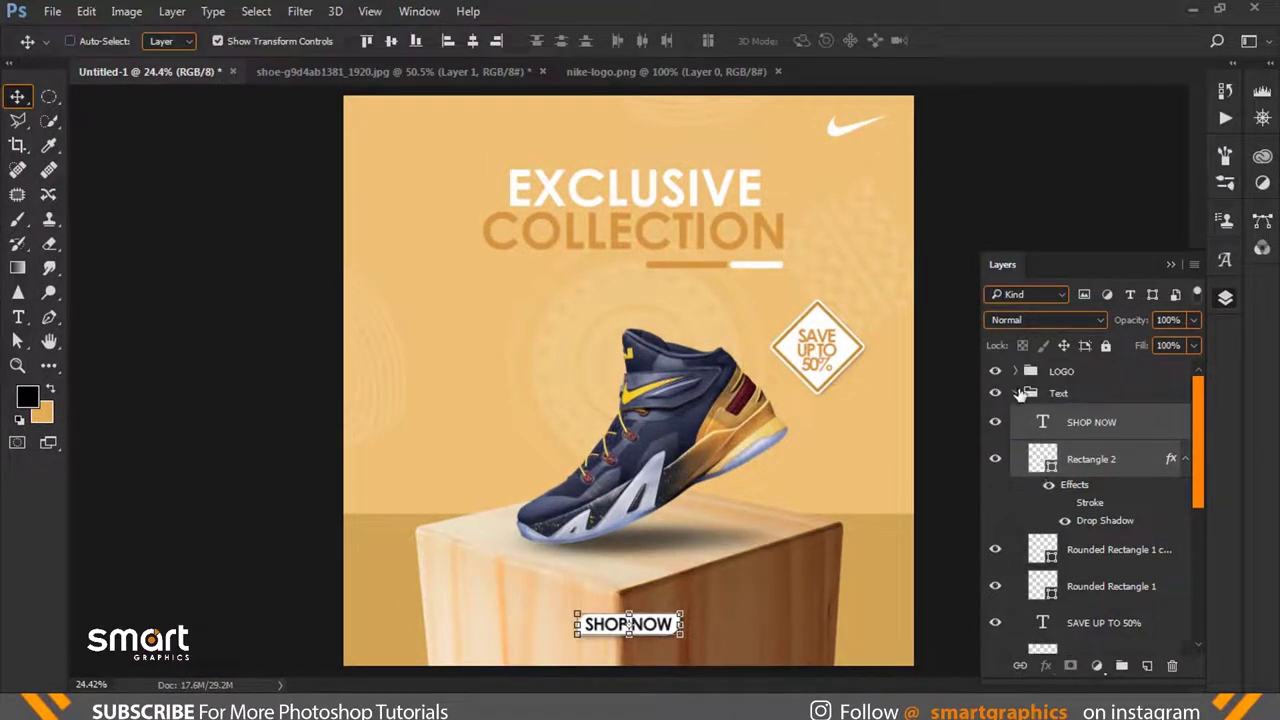
Switch to the Custom Shape Tool and browse the shape picker for a curly arrow.
{"action": "left_click", "coordinate": [1018, 393]}
{"action": "left_click", "coordinate": [1017, 436]}
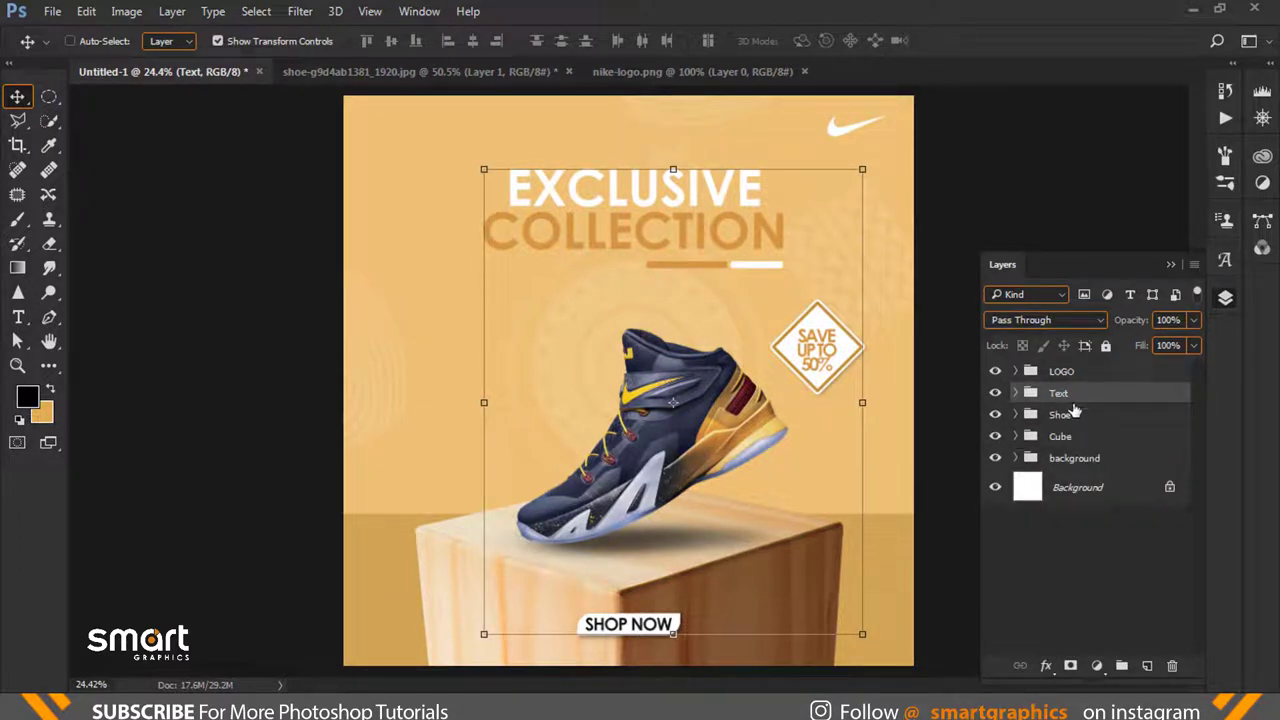
{"action": "left_click", "coordinate": [1017, 393]}
{"action": "left_click", "coordinate": [1090, 422]}
{"action": "left_click", "coordinate": [48, 368]}
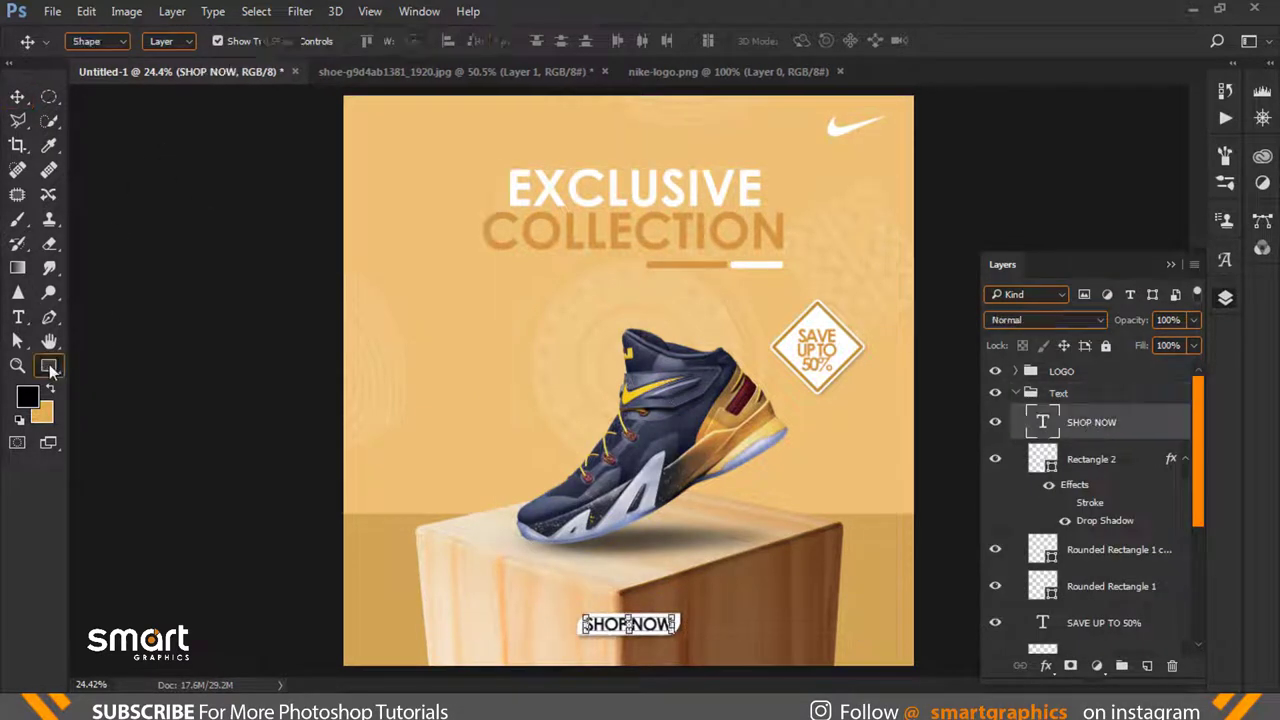
{"action": "right_click", "coordinate": [48, 368]}
{"action": "left_click", "coordinate": [123, 685]}
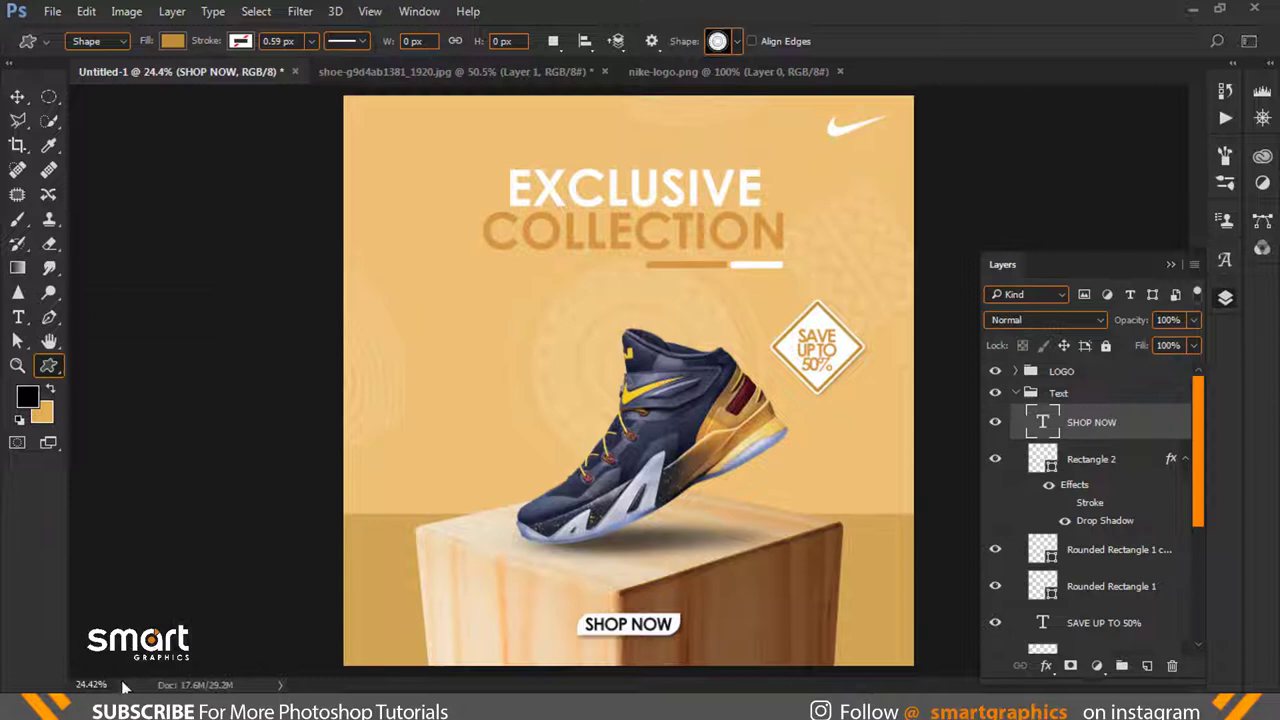
{"action": "left_click", "coordinate": [737, 41]}
{"action": "scroll", "coordinate": [762, 385], "scroll_direction": "down", "scroll_amount": 3}
{"action": "scroll", "coordinate": [762, 385], "scroll_direction": "down", "scroll_amount": 3}
{"action": "scroll", "coordinate": [762, 385], "scroll_direction": "down", "scroll_amount": 3}
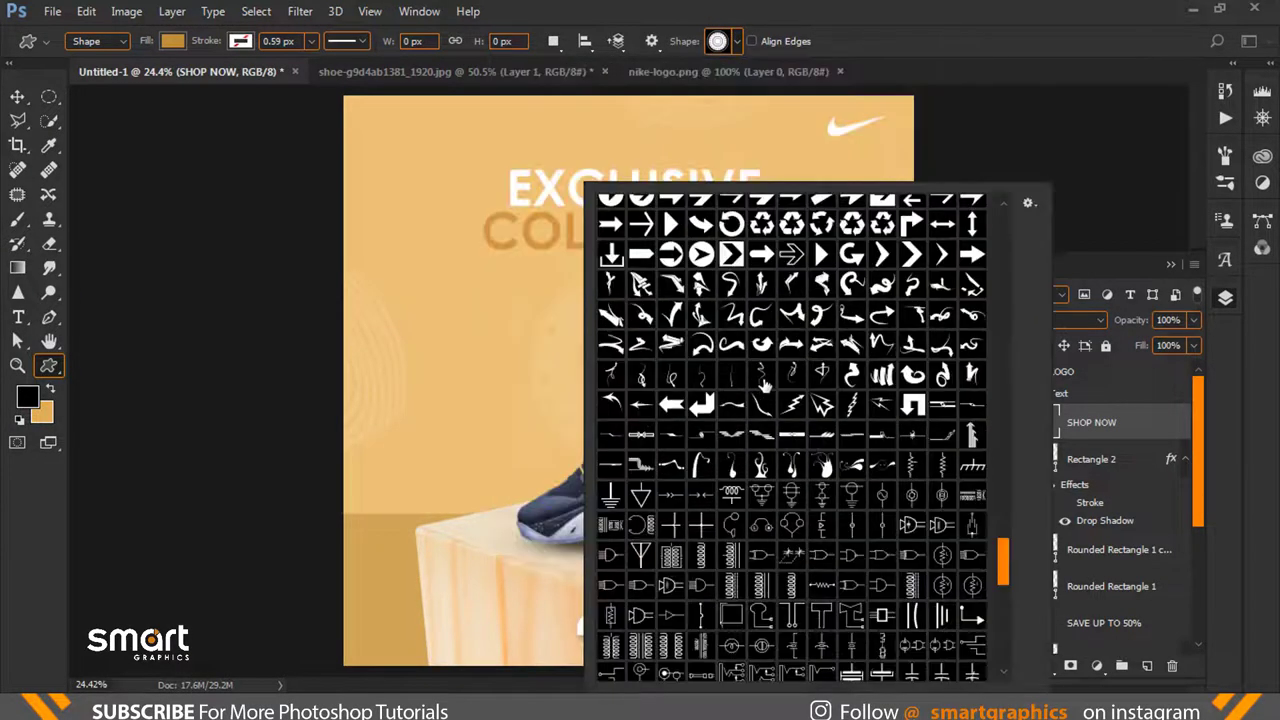
Draw the curly arrow, rotate it about -115° and place it beside the SHOP NOW button.
{"action": "left_click", "coordinate": [890, 76]}
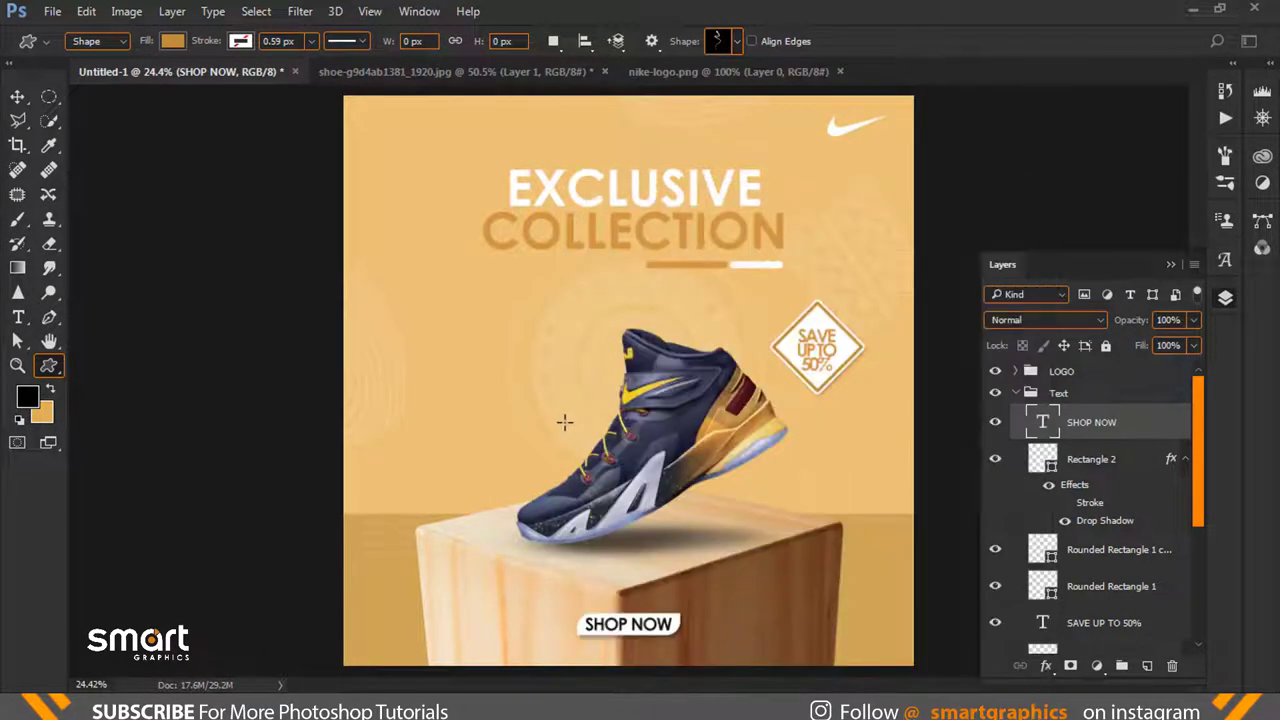
{"action": "left_click_drag", "start_coordinate": [505, 393], "coordinate": [543, 527]}
{"action": "key", "text": "v"}
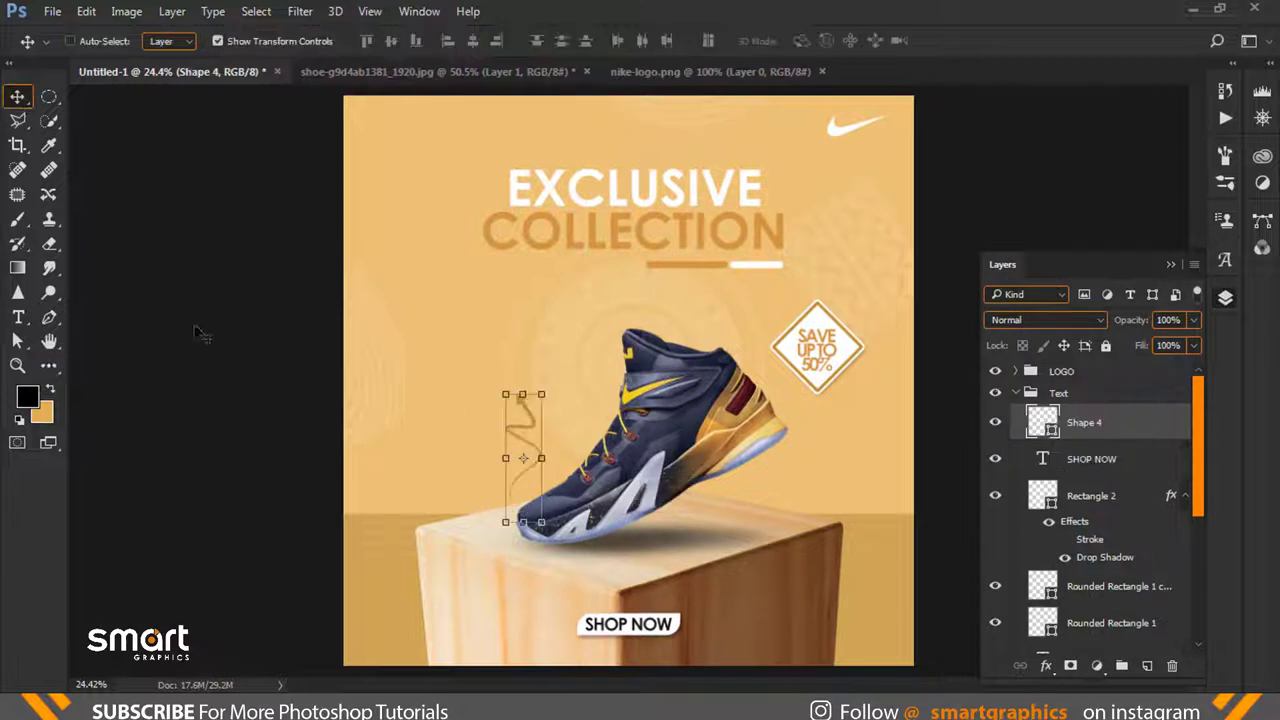
{"action": "key", "text": "ctrl+t"}
{"action": "left_click_drag", "start_coordinate": [548, 392], "coordinate": [470, 500]}
{"action": "mouse_move", "coordinate": [687, 494]}
{"action": "left_mouse_down"}
{"action": "mouse_move", "coordinate": [765, 555]}
{"action": "mouse_move", "coordinate": [762, 545]}
{"action": "mouse_move", "coordinate": [770, 603]}
{"action": "left_mouse_up"}
{"action": "left_click", "coordinate": [831, 41]}
Fill the arrow, Shape 4, white (ffffff).
{"action": "double_click", "coordinate": [1041, 426]}
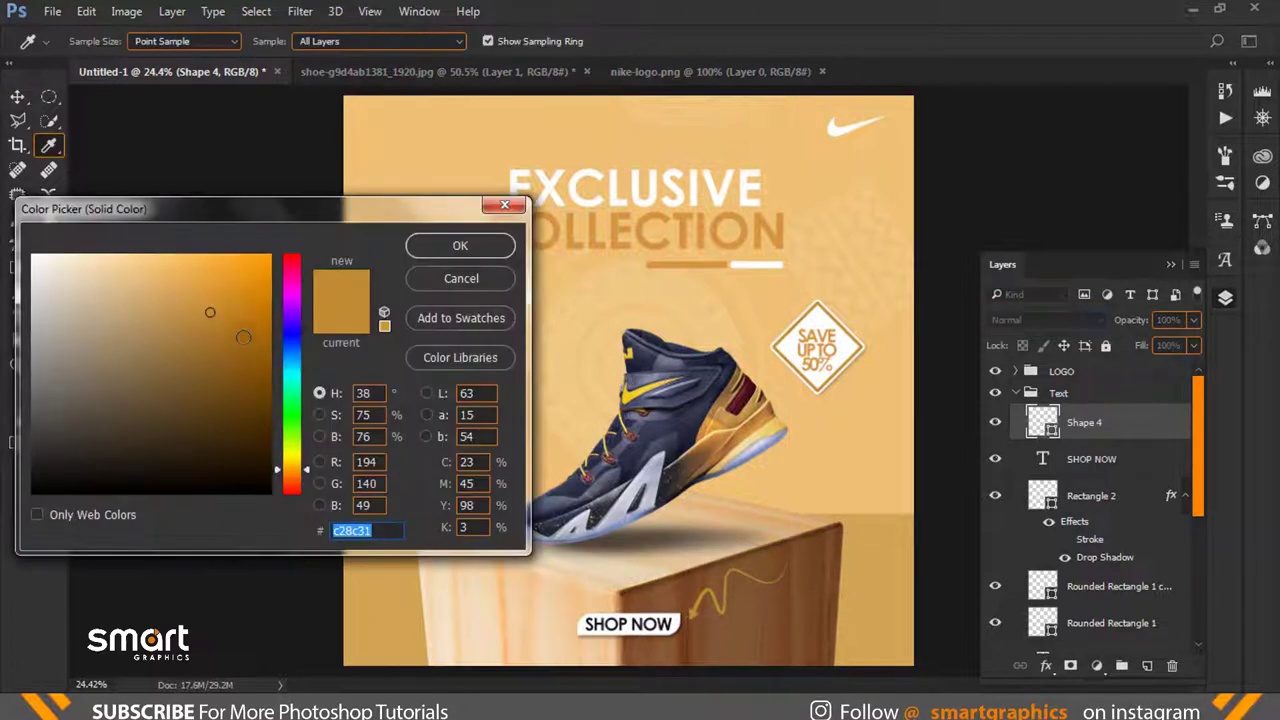
{"action": "type", "text": "ffffff"}
{"action": "left_click", "coordinate": [457, 249]}
{"action": "scroll", "coordinate": [727, 423], "scroll_direction": "down", "scroll_amount": 1}
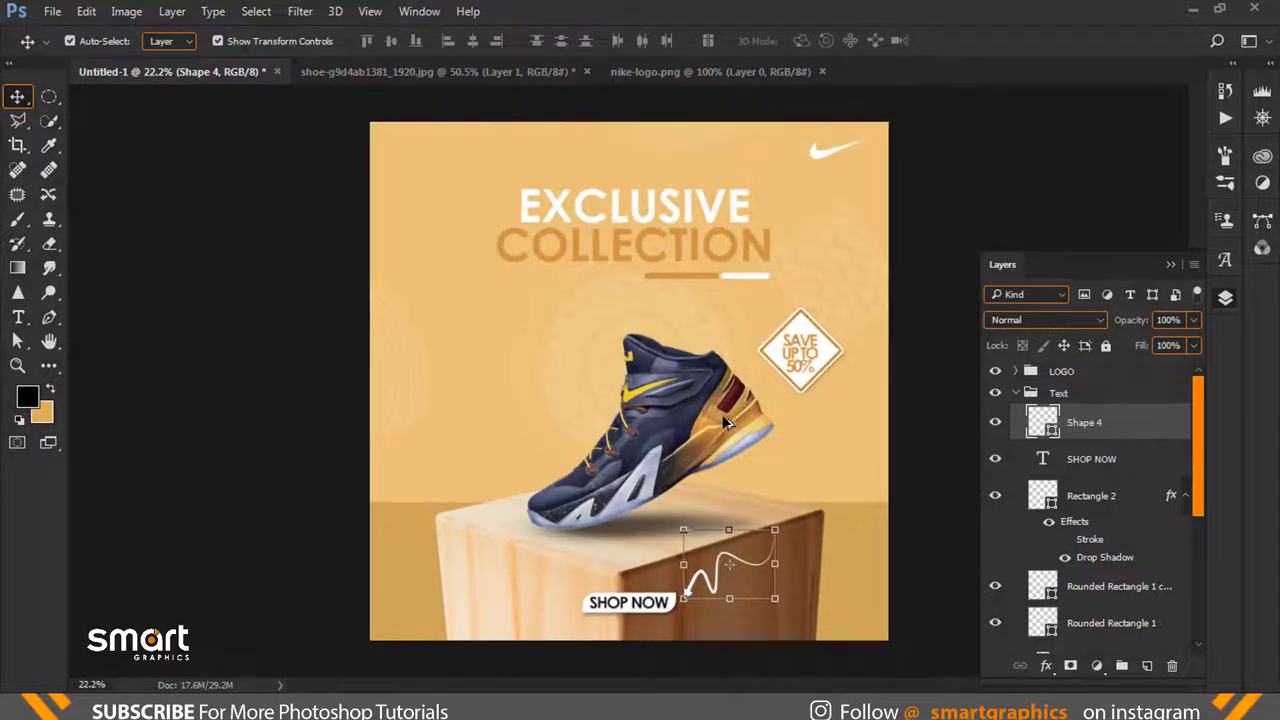
{"action": "left_click", "coordinate": [1017, 393]}
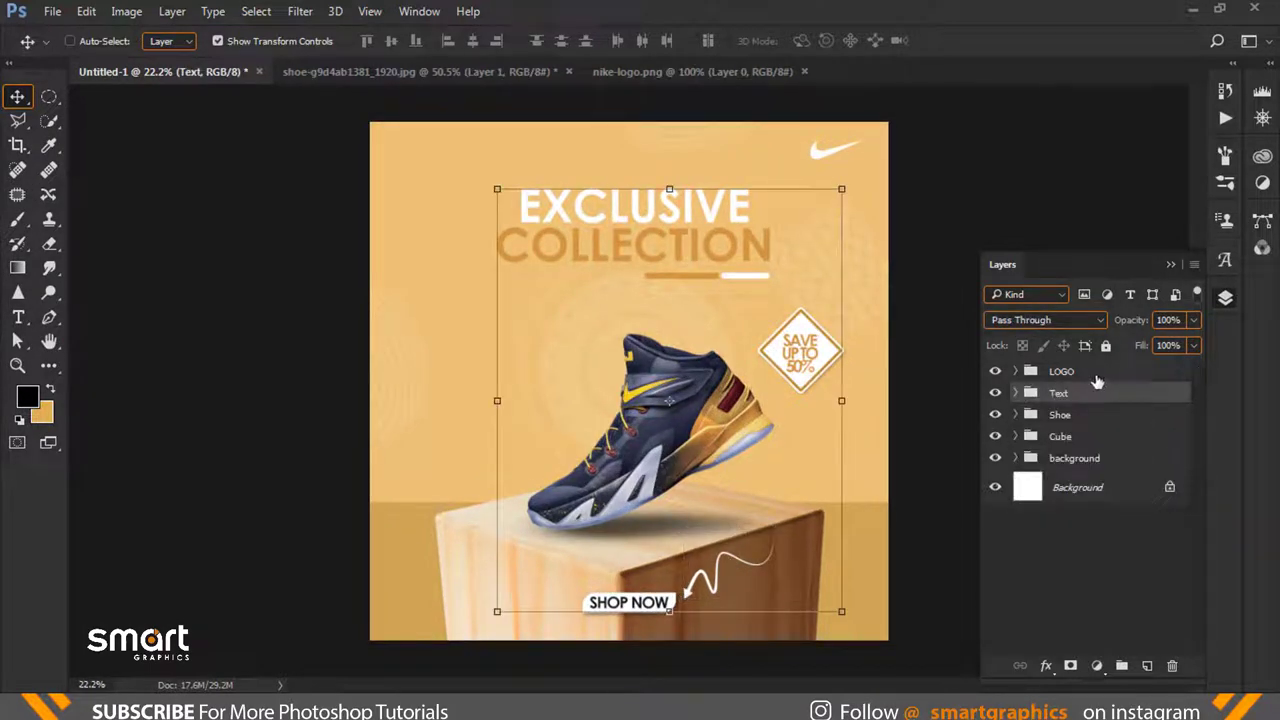
Start Layer 3, an empty text layer at the ad's upper left beside EXCLUSIVE, above Shape 4.
{"action": "left_click", "coordinate": [1017, 396]}
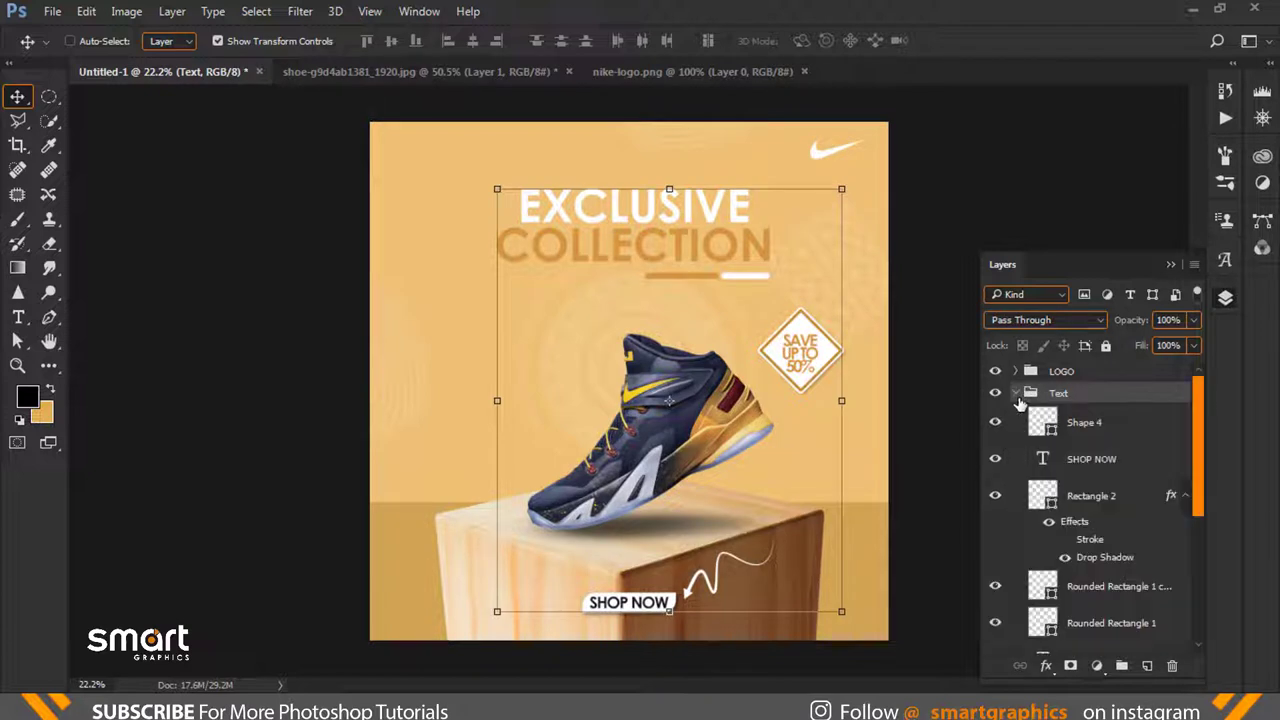
{"action": "left_click", "coordinate": [1103, 427]}
{"action": "key", "text": "t"}
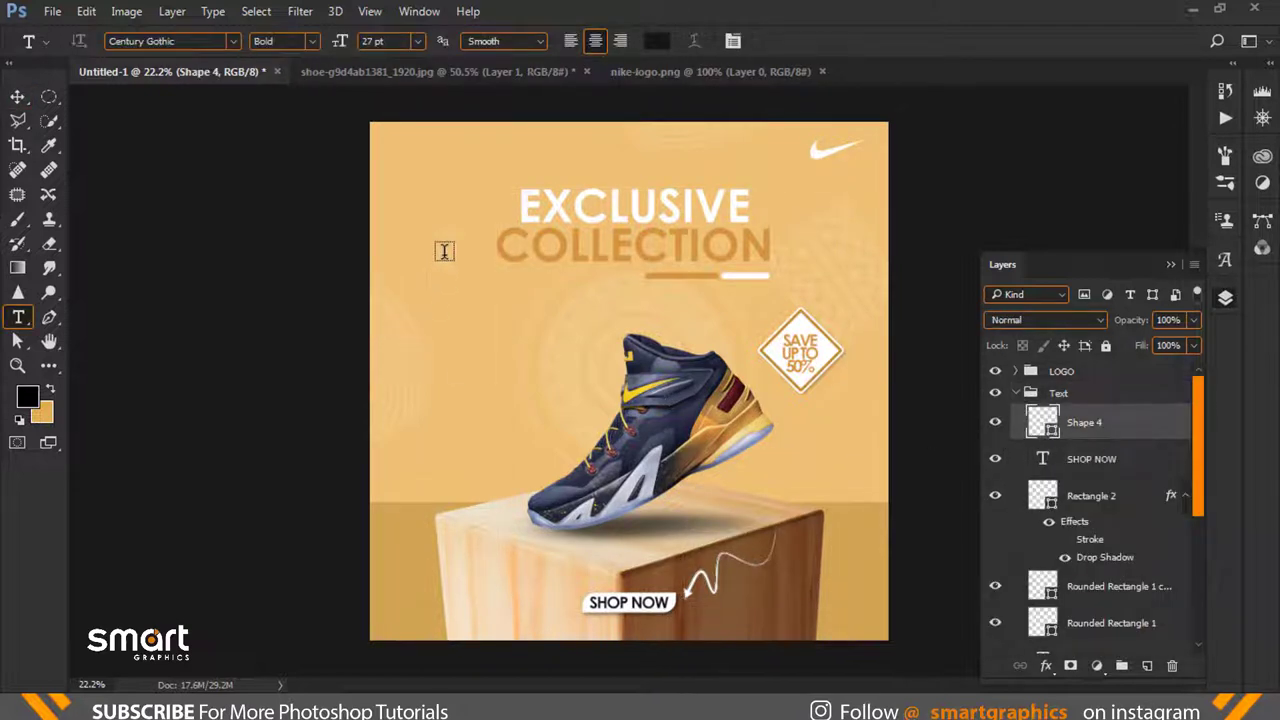
{"action": "scroll", "coordinate": [444, 251], "scroll_direction": "up", "scroll_amount": 2}
{"action": "left_click", "coordinate": [445, 237]}
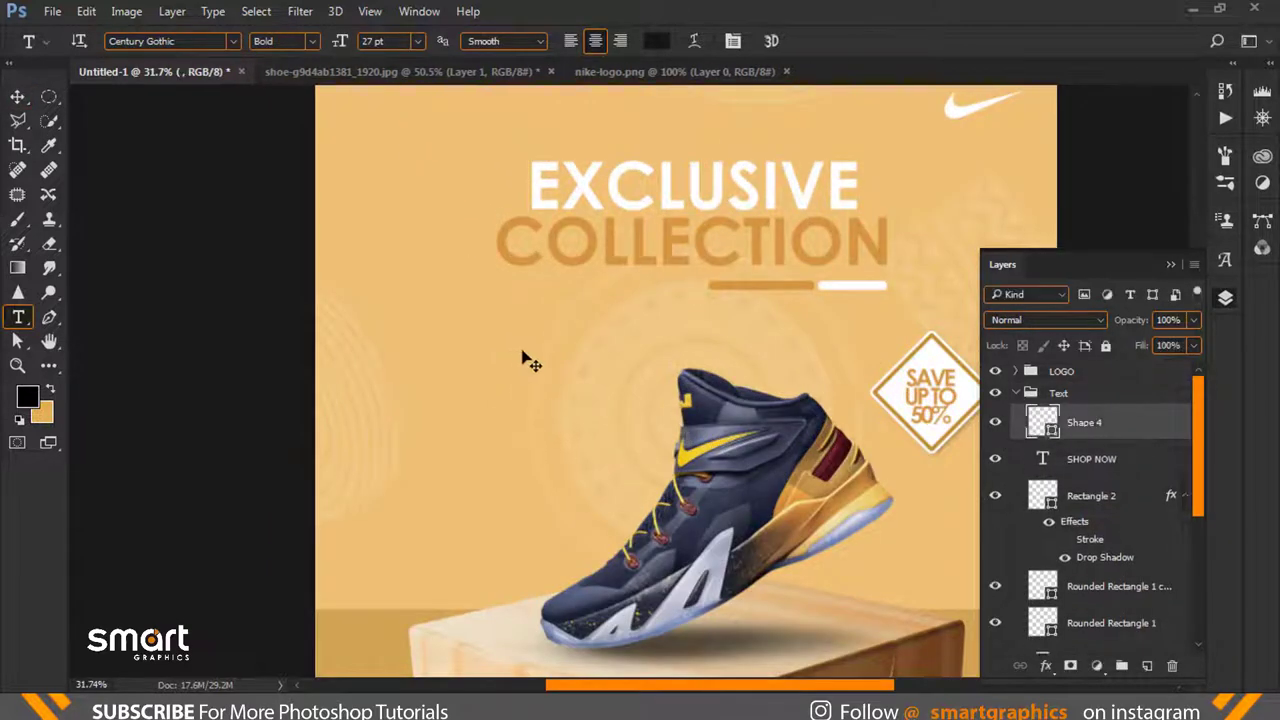
{"action": "key", "text": "Escape"}
{"action": "left_click", "coordinate": [402, 231]}
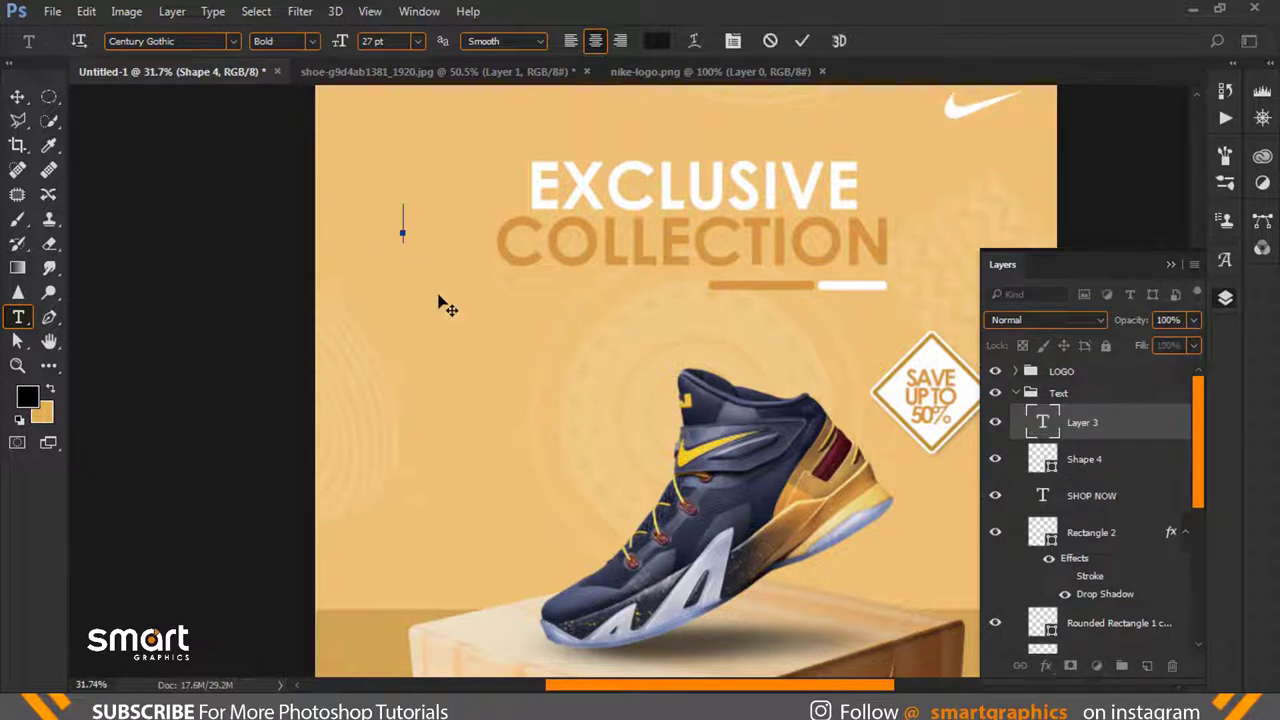
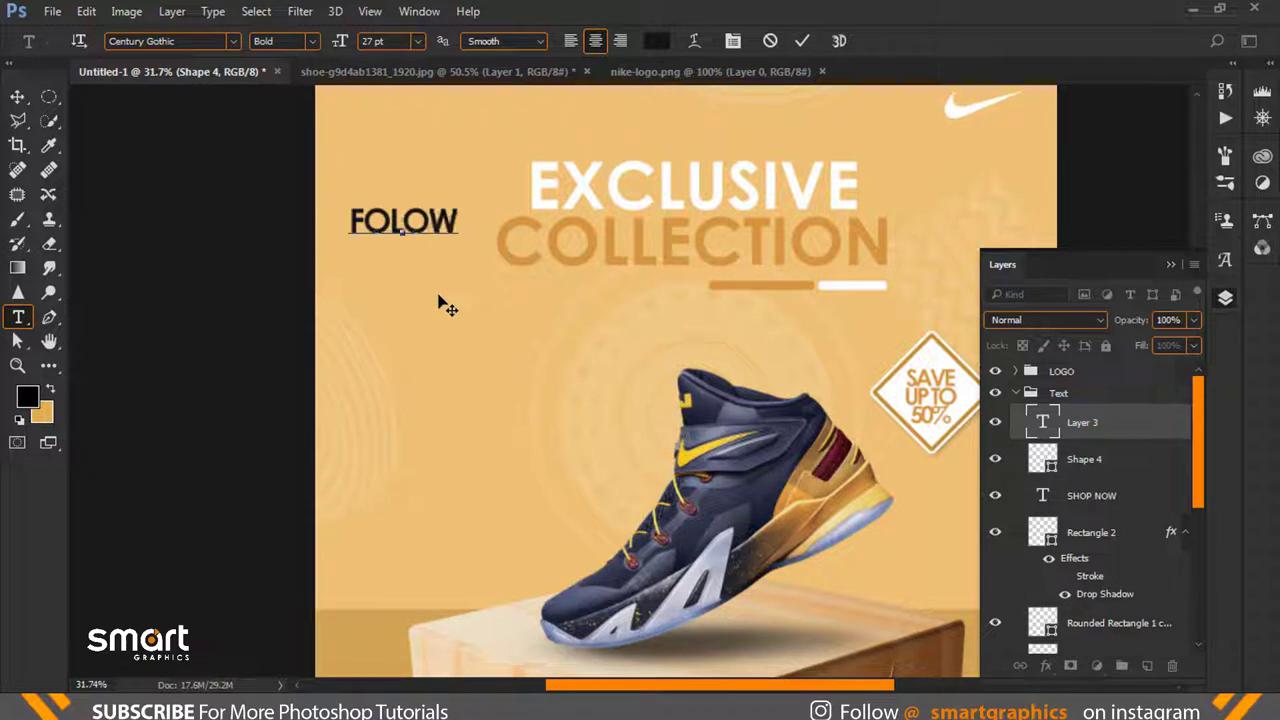
Correct the word to FOLLOW and set it to 15 pt with 140 tracking.
{"action": "key", "text": "ctrl+a"}
{"action": "type", "text": "OW"}
{"action": "key", "text": "ctrl+a"}
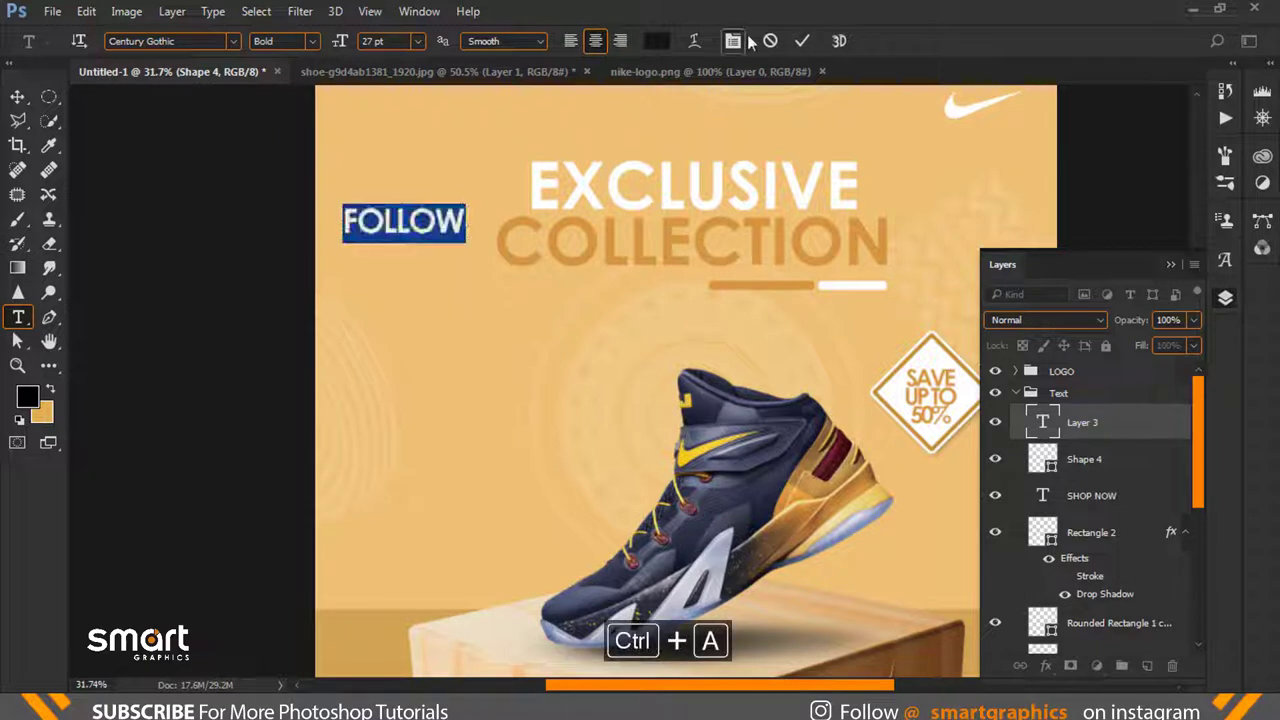
{"action": "left_click", "coordinate": [738, 40]}
{"action": "left_click_drag", "start_coordinate": [574, 262], "coordinate": [596, 262]}
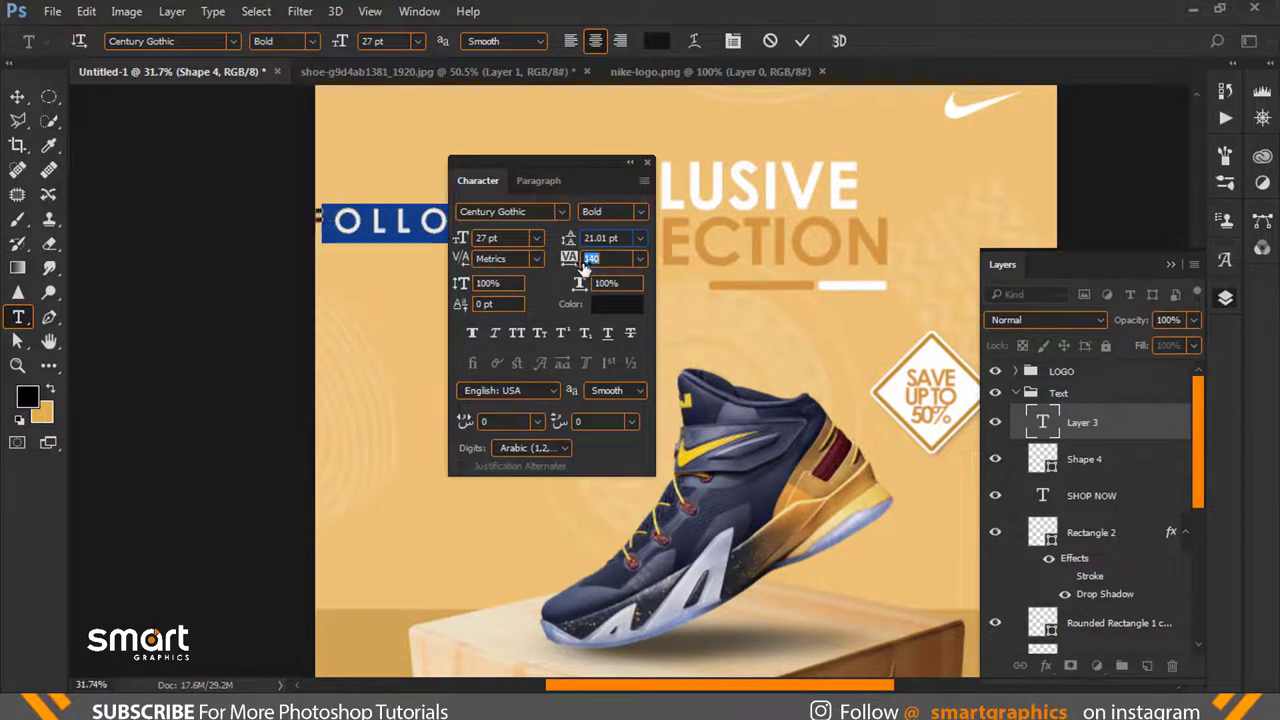
{"action": "left_click_drag", "start_coordinate": [452, 247], "coordinate": [450, 250]}
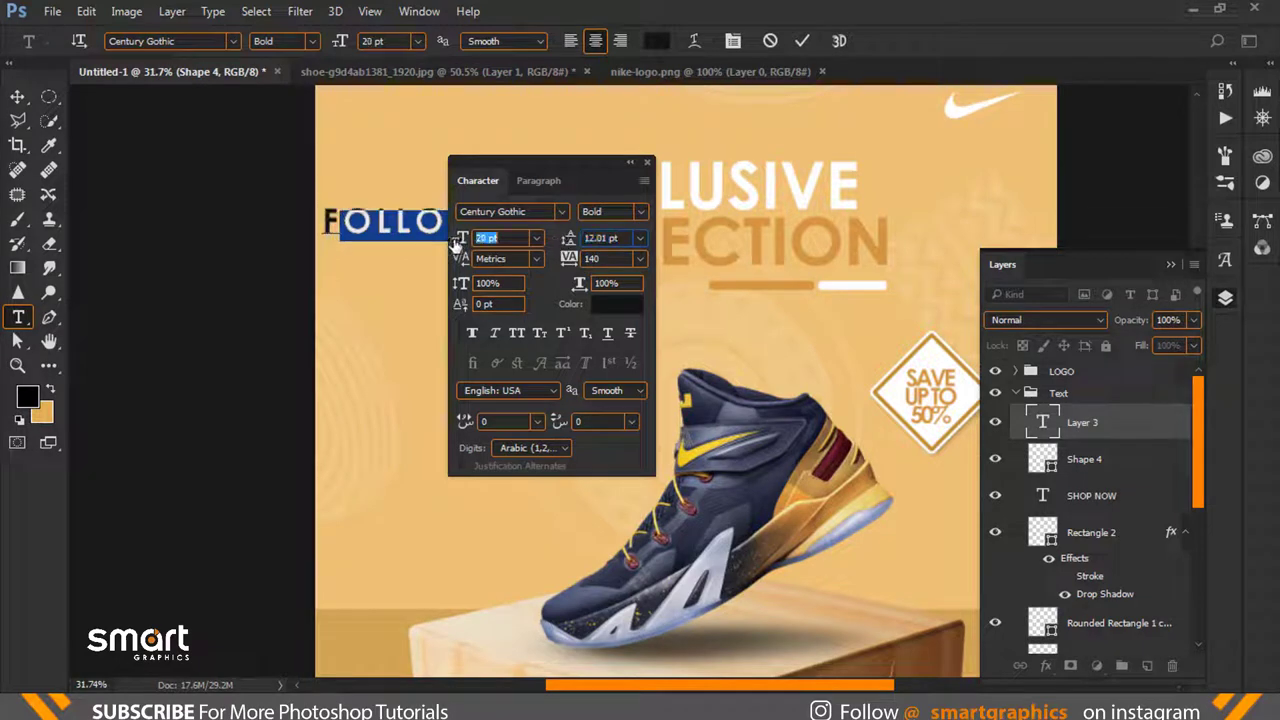
{"action": "type", "text": "15"}
{"action": "left_click", "coordinate": [647, 161]}
{"action": "left_click", "coordinate": [802, 40]}
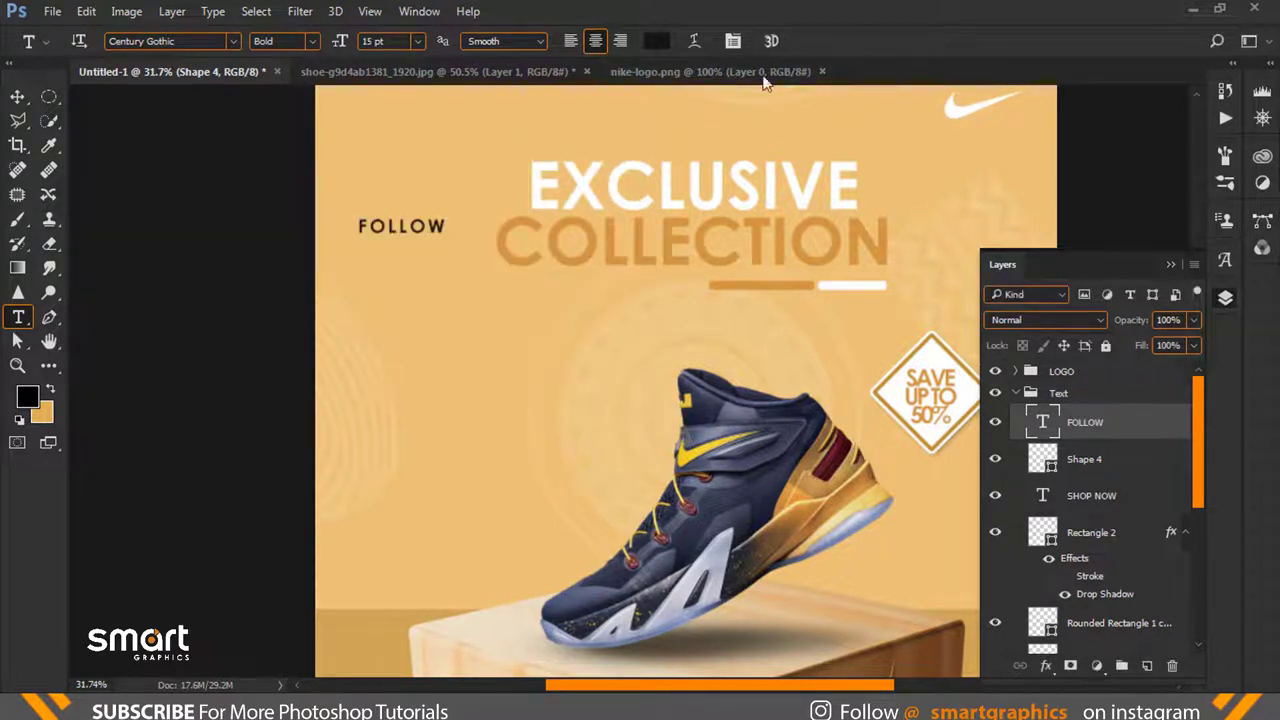
Move FOLLOW up toward the top-left and colour it white (ffffff).
{"action": "scroll", "coordinate": [480, 323], "scroll_direction": "up", "scroll_amount": 3}
{"action": "key", "text": "v"}
{"action": "left_click_drag", "start_coordinate": [466, 386], "coordinate": [455, 287]}
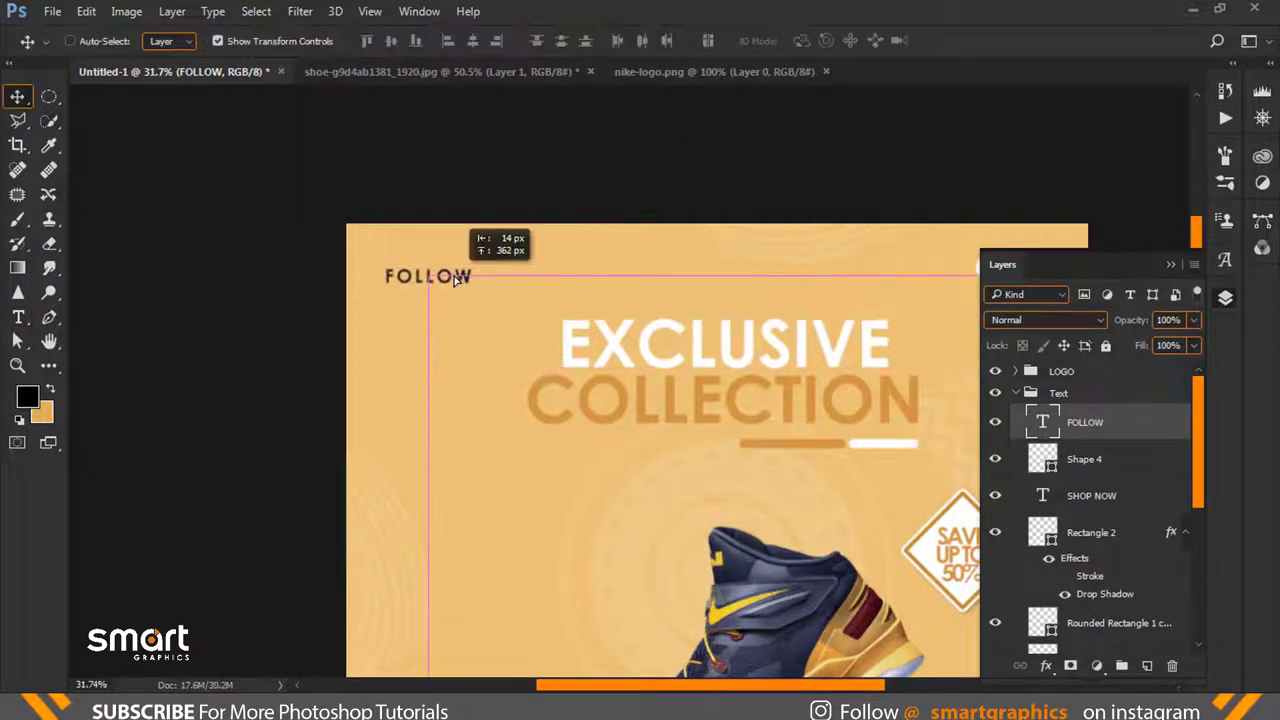
{"action": "scroll", "coordinate": [440, 260], "scroll_direction": "up", "scroll_amount": 2}
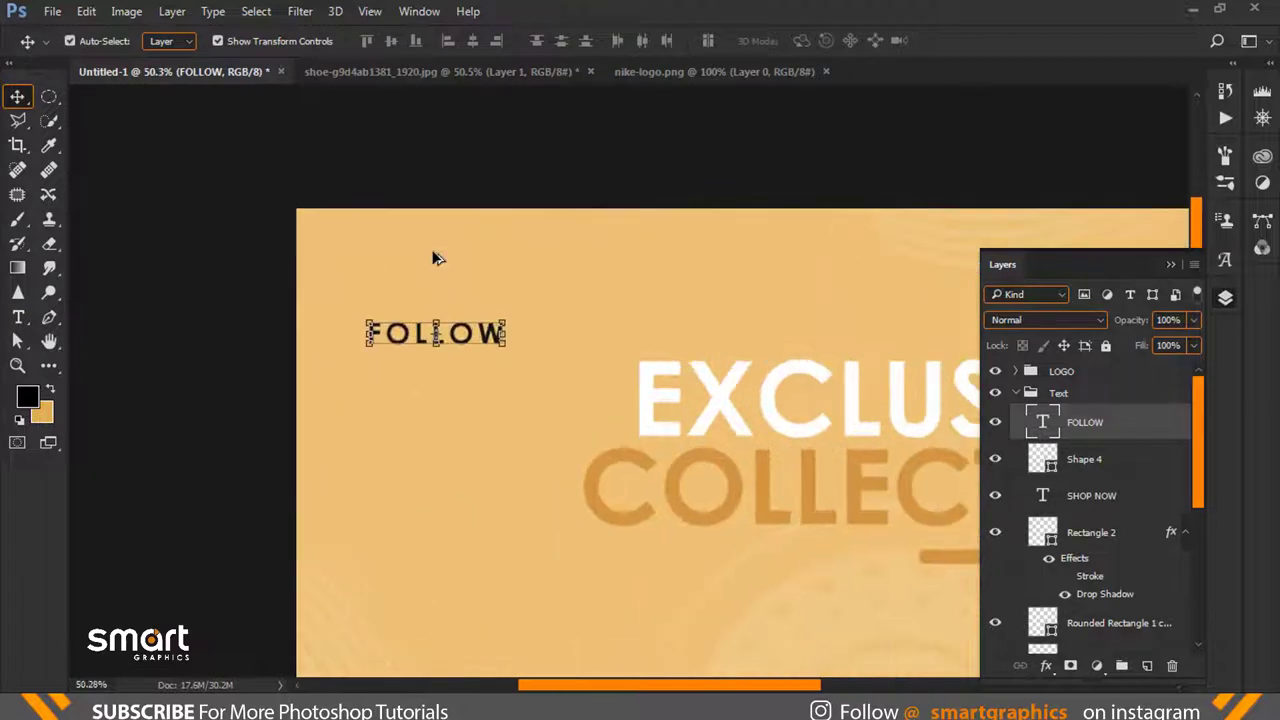
{"action": "scroll", "coordinate": [488, 285], "scroll_direction": "up", "scroll_amount": 2}
{"action": "double_click", "coordinate": [1047, 424]}
{"action": "left_click", "coordinate": [656, 40]}
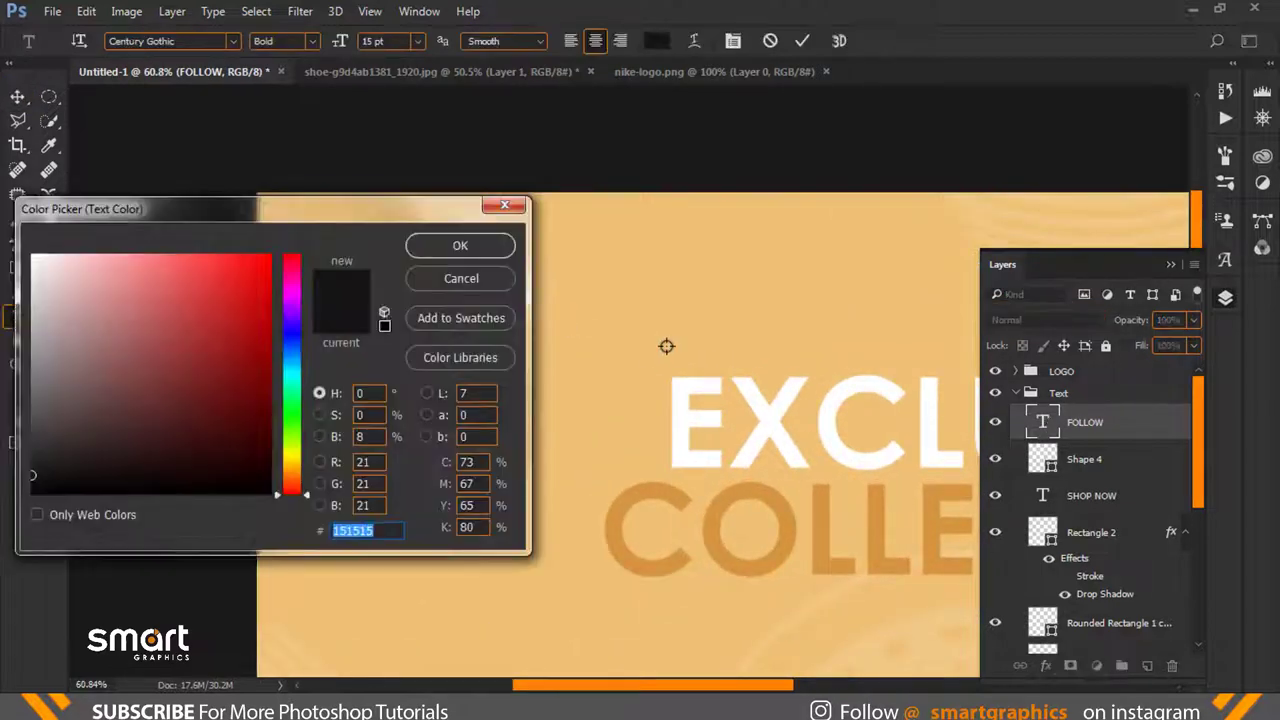
{"action": "type", "text": "ffffff"}
{"action": "left_click", "coordinate": [490, 253]}
Drop the Twitter icon onto the poster and size it to match the other icons.
{"action": "left_click", "coordinate": [802, 40]}
{"action": "key", "text": "v"}
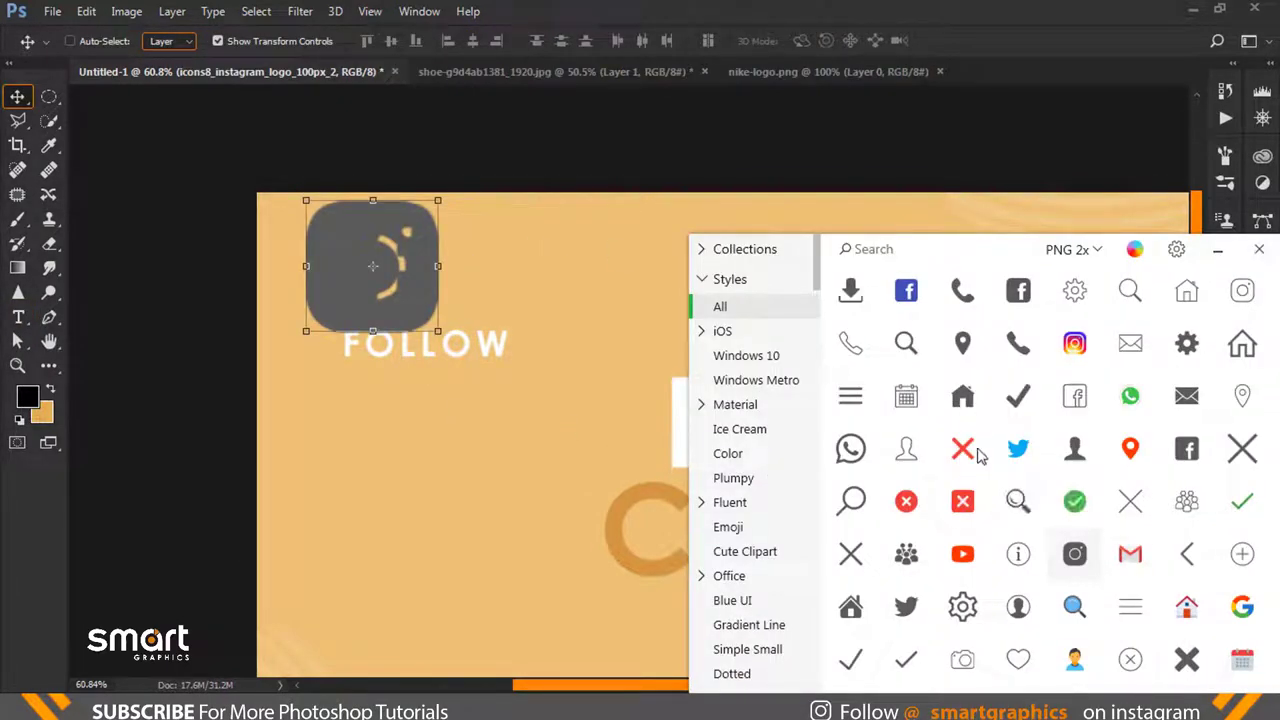
{"action": "left_click_drag", "start_coordinate": [790, 357], "coordinate": [588, 388]}
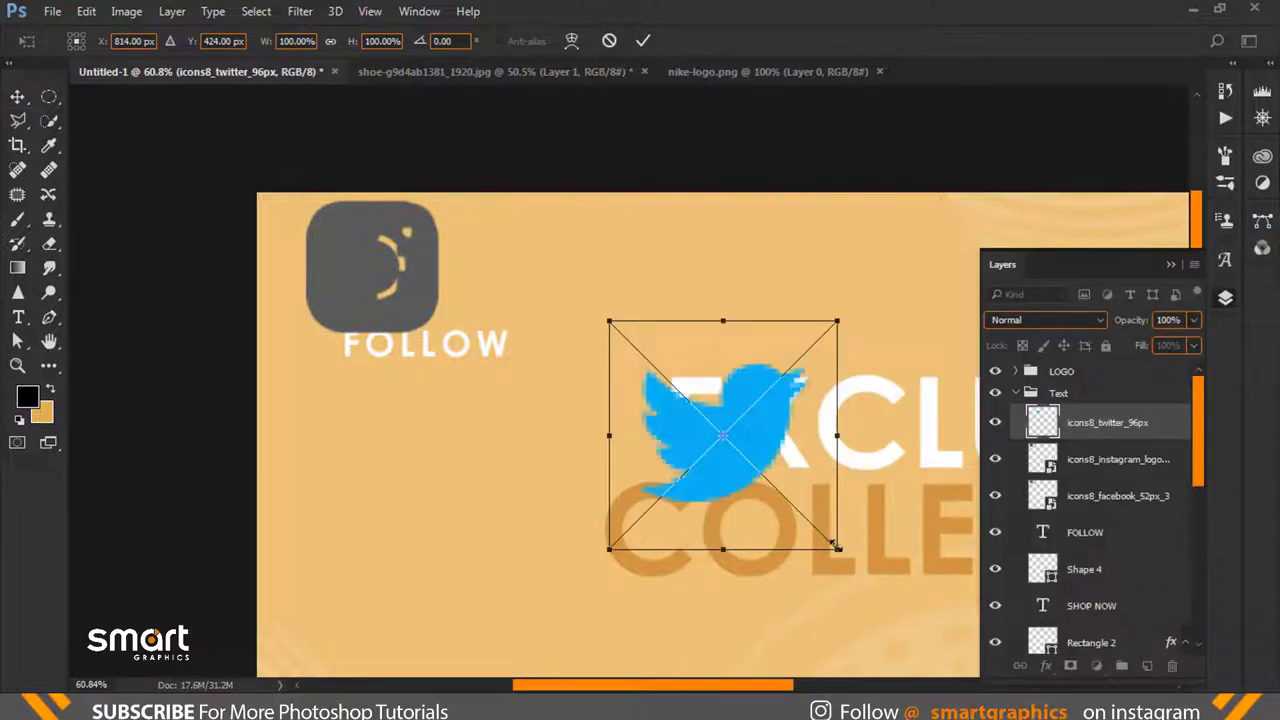
{"action": "mouse_move", "coordinate": [836, 546]}
{"action": "left_mouse_down"}
{"action": "mouse_move", "coordinate": [714, 420]}
{"action": "mouse_move", "coordinate": [751, 437]}
{"action": "mouse_move", "coordinate": [391, 286]}
{"action": "mouse_move", "coordinate": [449, 343]}
{"action": "mouse_move", "coordinate": [410, 289]}
{"action": "left_mouse_up"}
{"action": "key", "text": "Return"}
{"action": "left_click", "coordinate": [1047, 494], "text": "shift"}
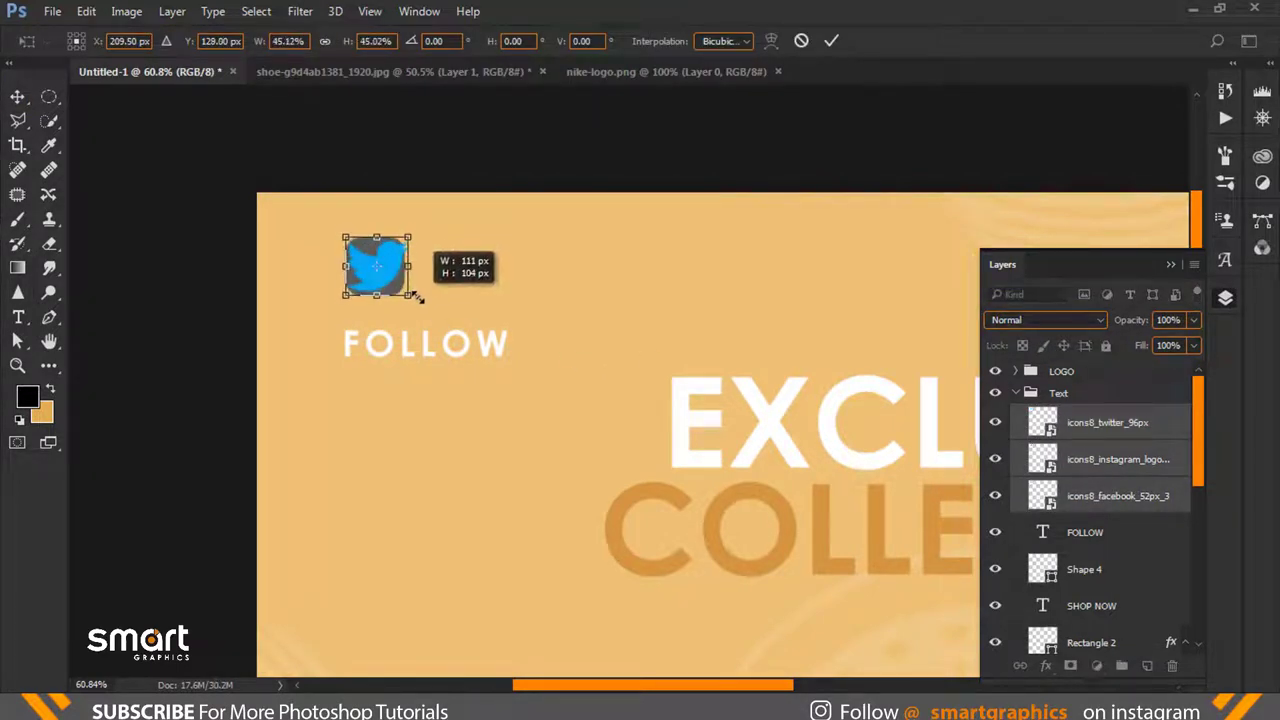
{"action": "mouse_move", "coordinate": [410, 289]}
{"action": "left_mouse_down"}
{"action": "mouse_move", "coordinate": [385, 313]}
{"action": "mouse_move", "coordinate": [364, 296]}
{"action": "mouse_move", "coordinate": [469, 310]}
{"action": "left_mouse_up"}
{"action": "scroll", "coordinate": [384, 277], "scroll_direction": "up", "scroll_amount": 5}
{"action": "key", "text": "Return"}
Space Facebook, Twitter and Instagram in a row and merge them into one layer.
{"action": "left_click", "coordinate": [364, 296], "text": "ctrl"}
{"action": "left_click_drag", "start_coordinate": [350, 295], "coordinate": [578, 328]}
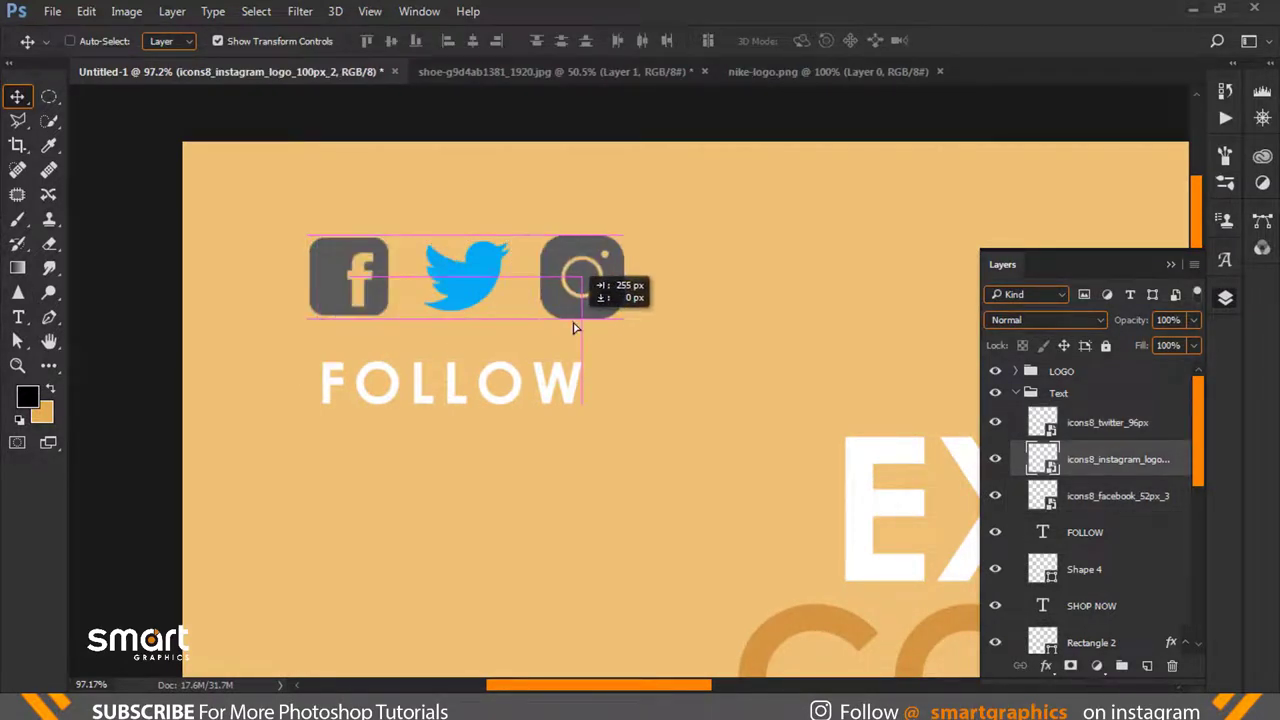
{"action": "left_click", "coordinate": [1107, 422]}
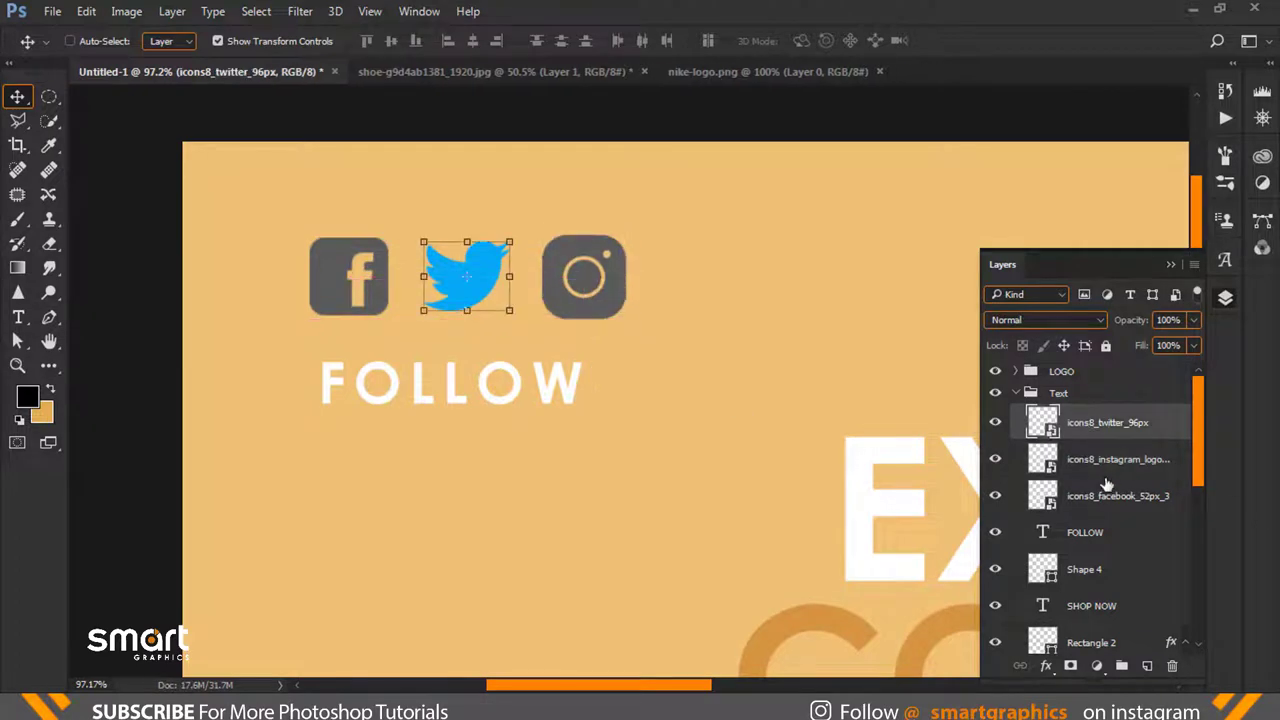
{"action": "left_click", "coordinate": [1117, 496], "text": "shift"}
{"action": "key", "text": "ctrl+e"}
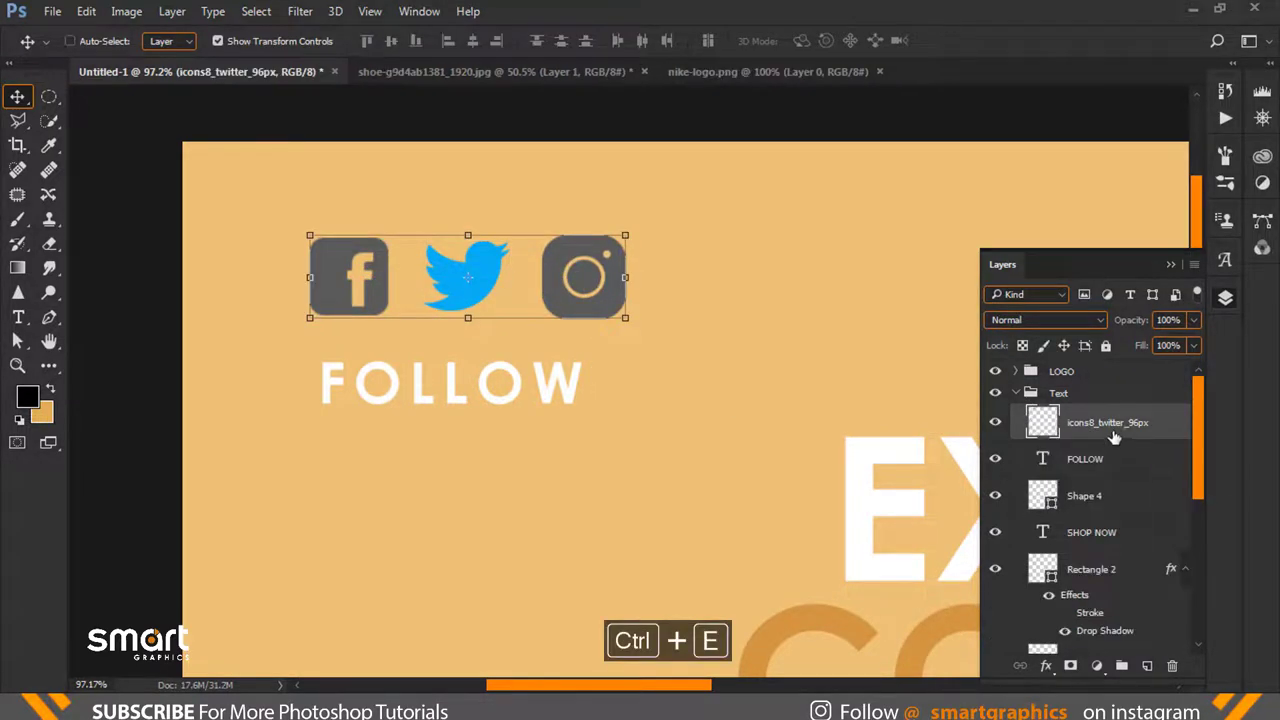
Give the merged icons a white Color Overlay and line them up above FOLLOW.
{"action": "right_click", "coordinate": [1110, 425]}
{"action": "left_click", "coordinate": [775, 125]}
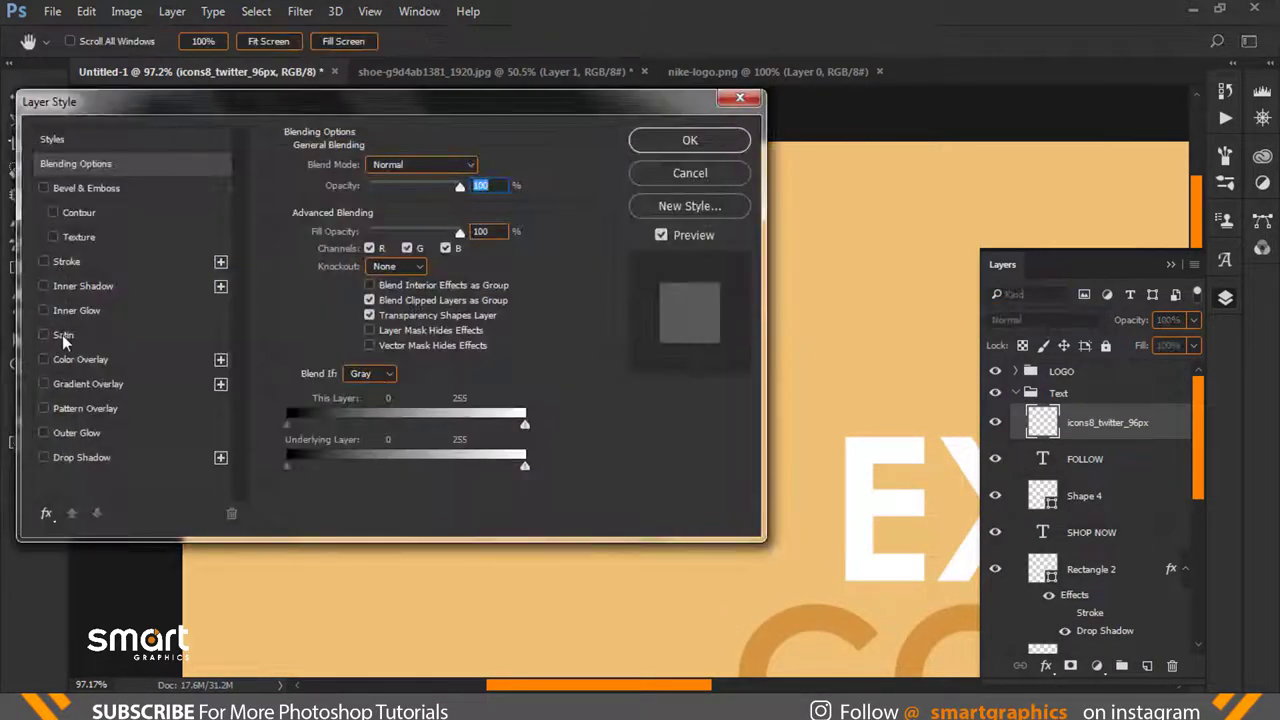
{"action": "left_click", "coordinate": [80, 359]}
{"action": "left_click", "coordinate": [690, 140]}
{"action": "left_click_drag", "start_coordinate": [586, 306], "coordinate": [569, 299]}
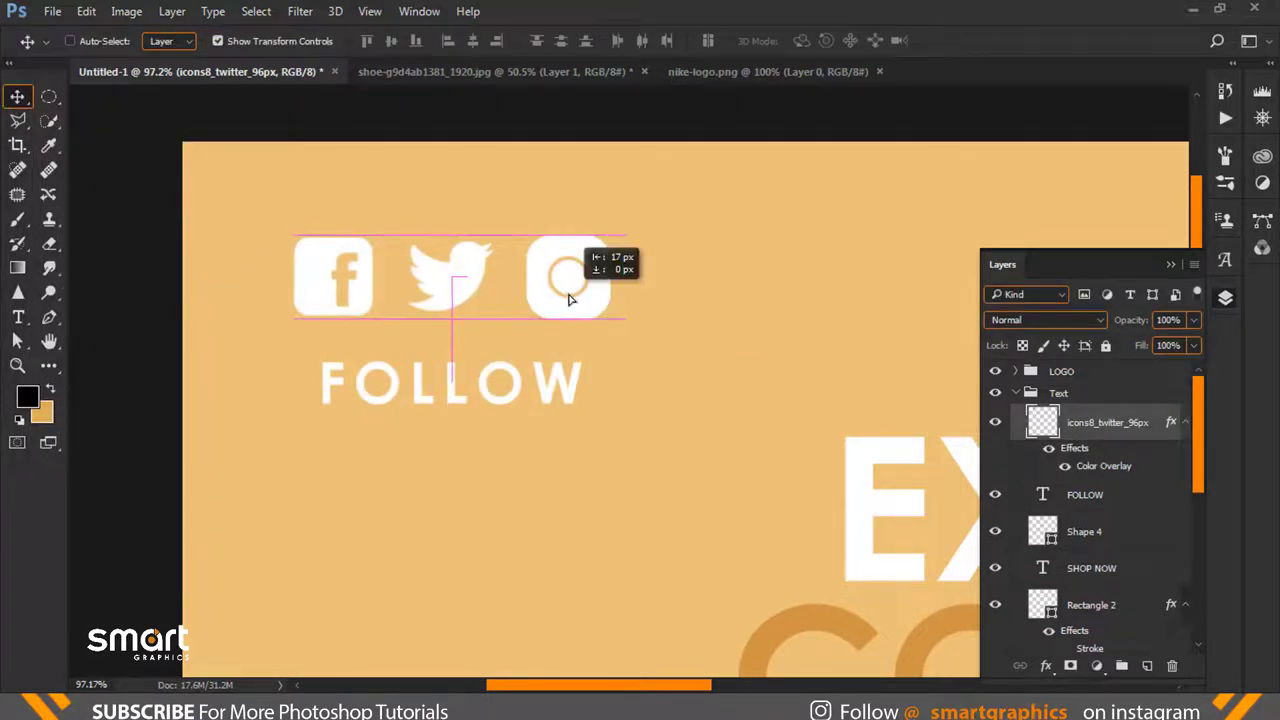
Move FOLLOW up under the icons and size it to the icon row's width.
{"action": "left_click", "coordinate": [531, 394], "text": "ctrl"}
{"action": "mouse_move", "coordinate": [531, 394]}
{"action": "left_mouse_down"}
{"action": "mouse_move", "coordinate": [543, 371]}
{"action": "mouse_move", "coordinate": [557, 381]}
{"action": "left_mouse_up"}
{"action": "left_click", "coordinate": [815, 36]}
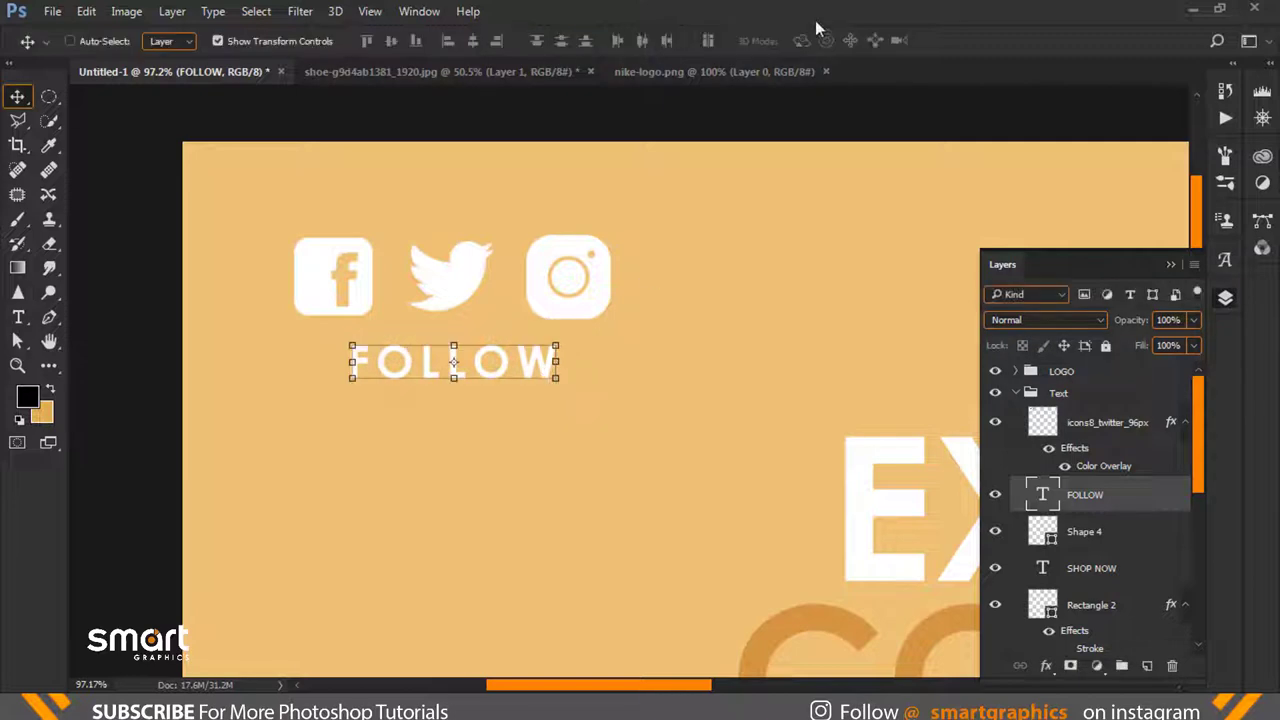
{"action": "scroll", "coordinate": [656, 251], "scroll_direction": "down", "scroll_amount": 3}
{"action": "scroll", "coordinate": [650, 256], "scroll_direction": "down", "scroll_amount": 3}
{"action": "scroll", "coordinate": [524, 178], "scroll_direction": "up", "scroll_amount": 3}
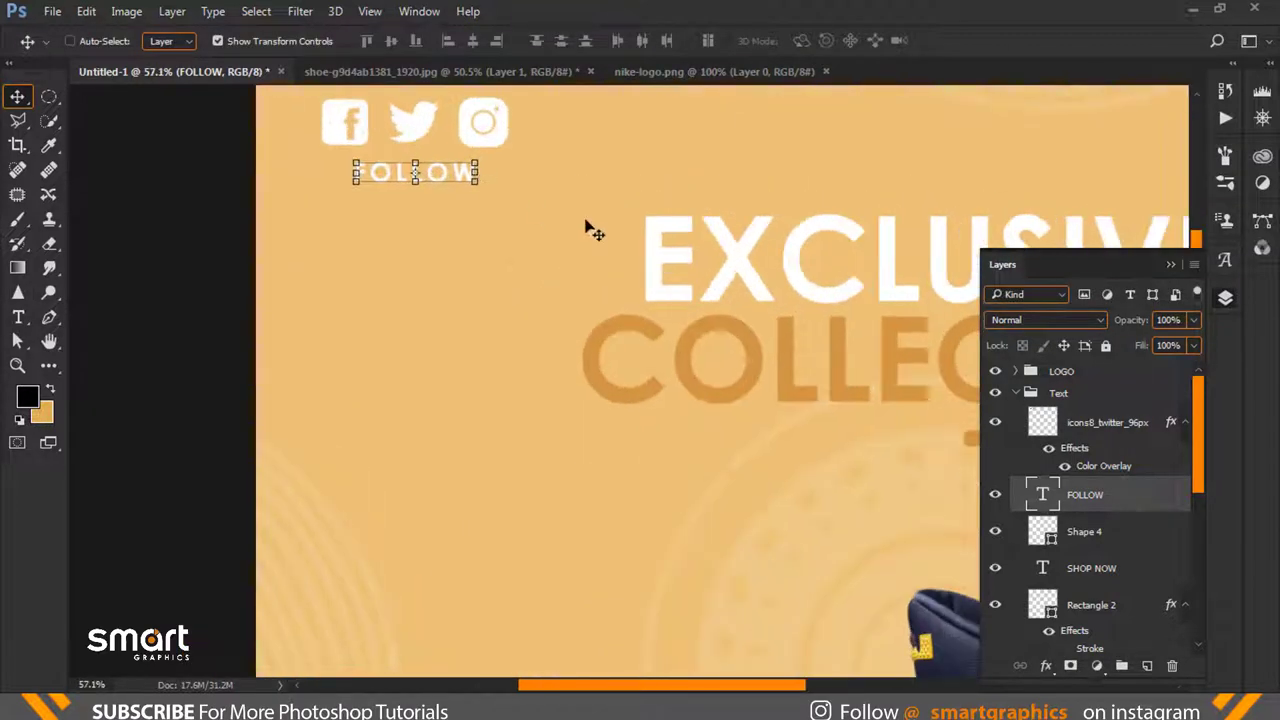
{"action": "scroll", "coordinate": [586, 229], "scroll_direction": "up", "scroll_amount": 2}
Scale the icons and FOLLOW together to about 65% in the top-left corner.
{"action": "left_click", "coordinate": [432, 222], "text": "shift"}
{"action": "key", "text": "ctrl+t"}
{"action": "left_click_drag", "start_coordinate": [531, 282], "coordinate": [500, 266]}
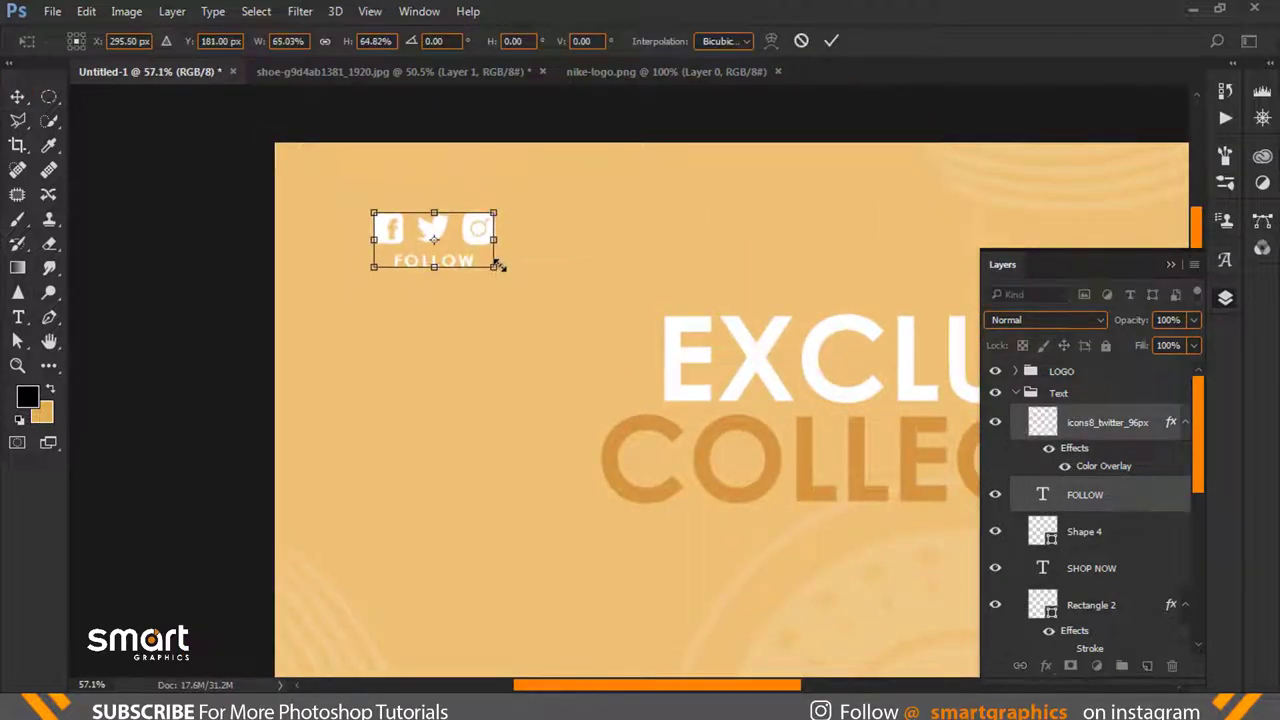
{"action": "left_click_drag", "start_coordinate": [433, 239], "coordinate": [410, 215]}
{"action": "key", "text": "Return"}
{"action": "scroll", "coordinate": [537, 262], "scroll_direction": "down", "scroll_amount": 2}
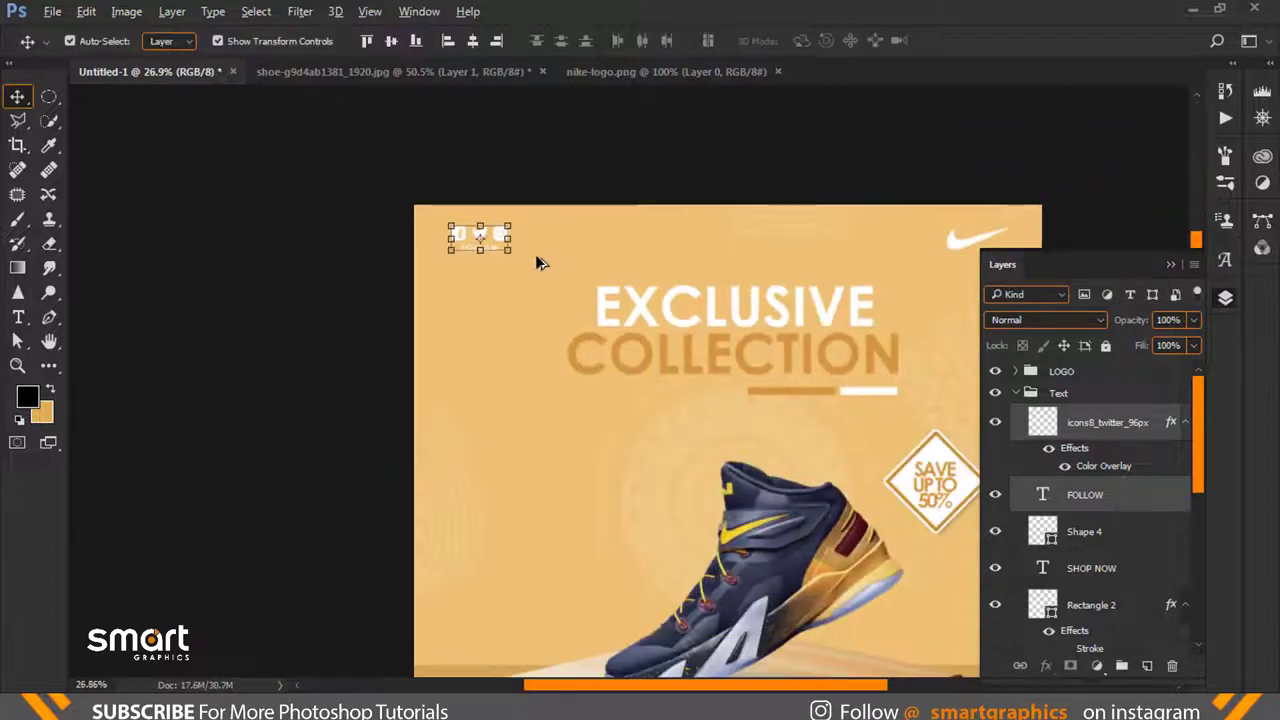
{"action": "left_click", "coordinate": [640, 229]}
{"action": "scroll", "coordinate": [635, 276], "scroll_direction": "down", "scroll_amount": 1}
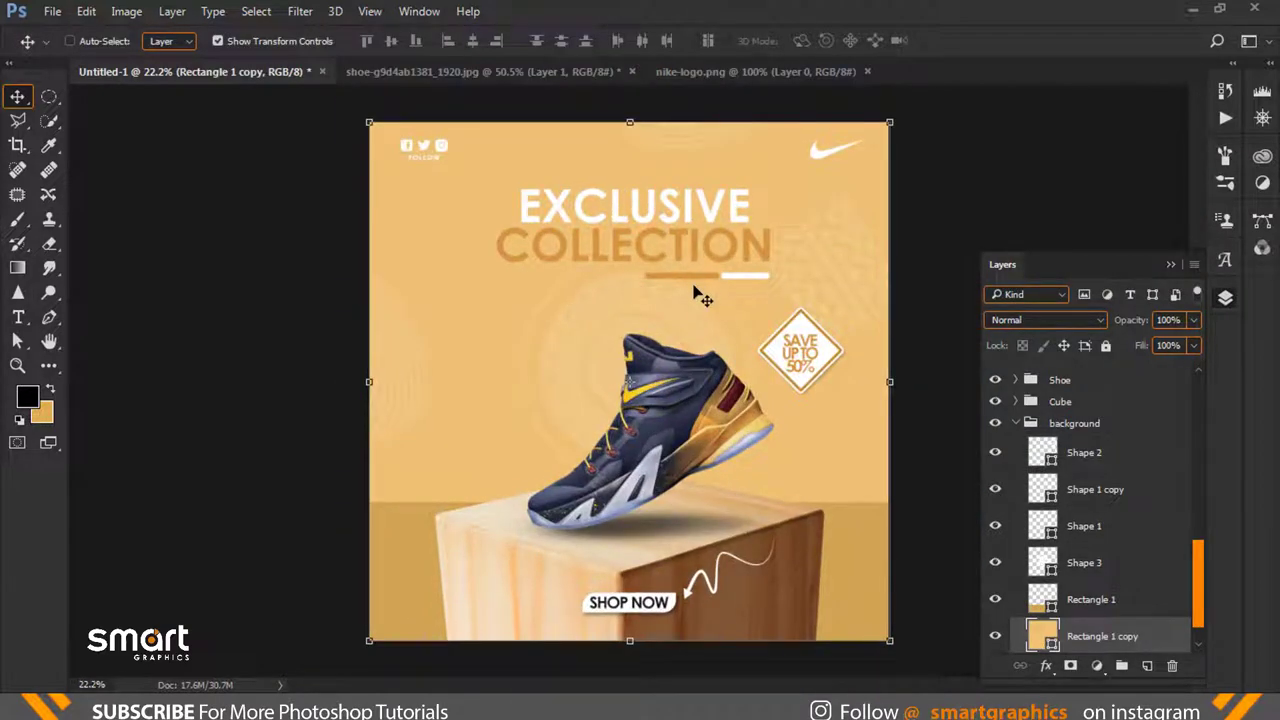
{"action": "scroll", "coordinate": [714, 477], "scroll_direction": "up", "scroll_amount": 1}
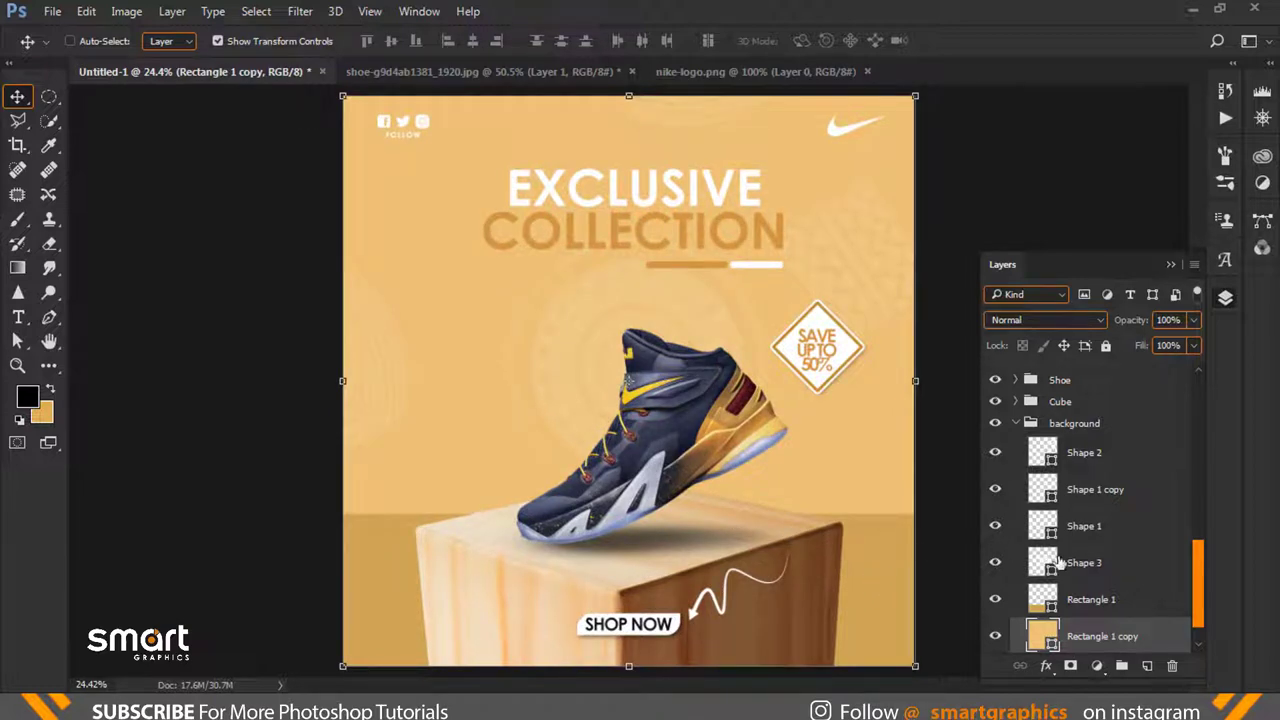
Draw a small double-chevron custom shape left of the shoe.
{"action": "scroll", "coordinate": [1060, 565], "scroll_direction": "up", "scroll_amount": 2}
{"action": "left_click", "coordinate": [1104, 528]}
{"action": "key", "text": "u"}
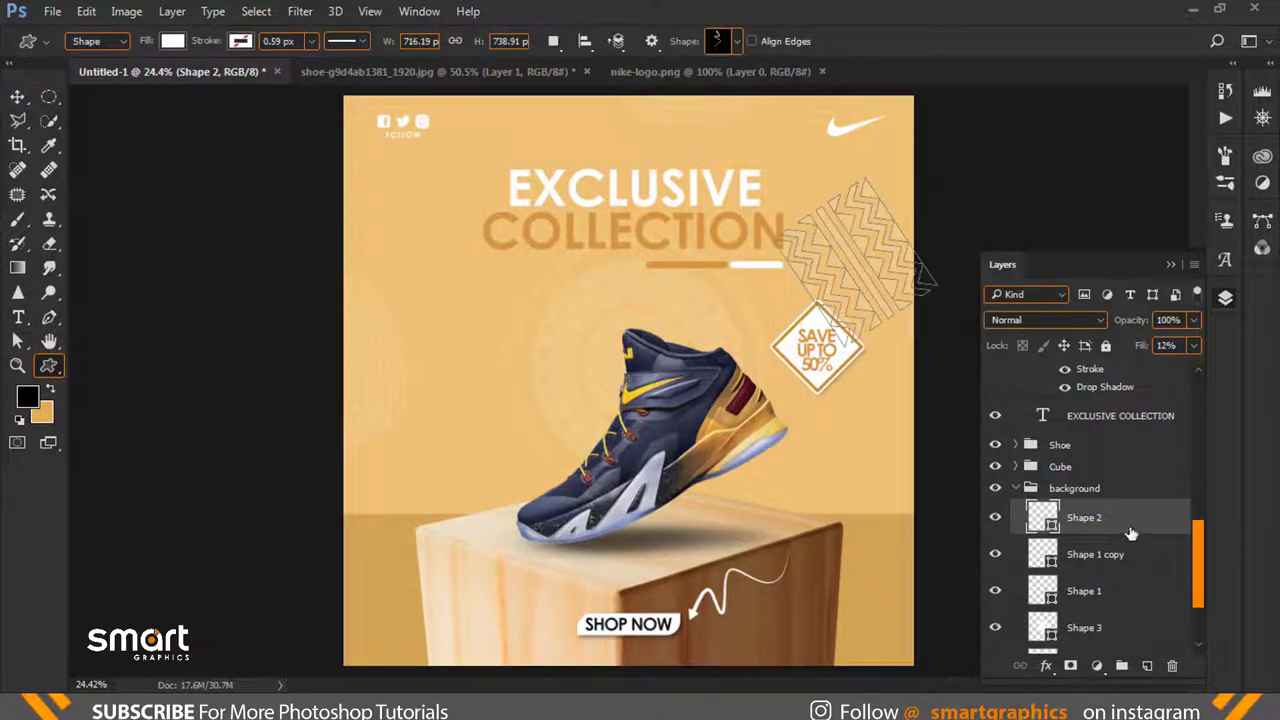
{"action": "left_click", "coordinate": [716, 41]}
{"action": "scroll", "coordinate": [820, 400], "scroll_direction": "up", "scroll_amount": 3}
{"action": "scroll", "coordinate": [820, 400], "scroll_direction": "up", "scroll_amount": 3}
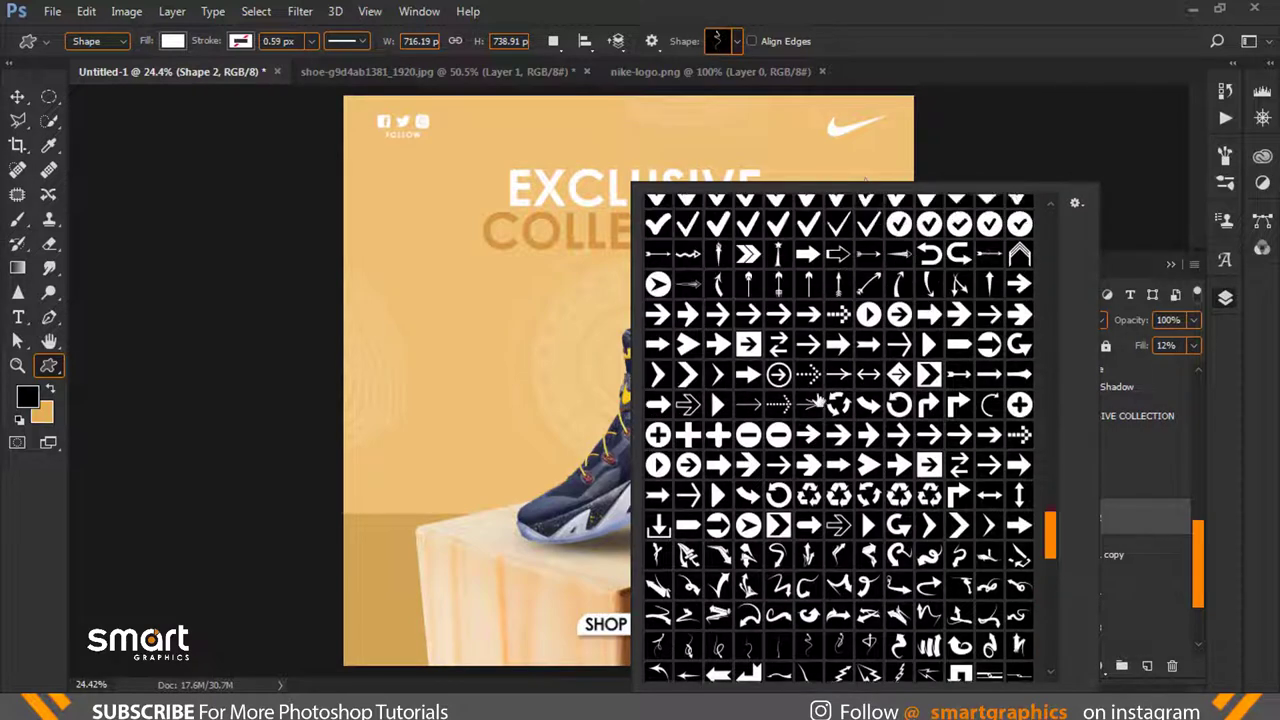
{"action": "scroll", "coordinate": [820, 400], "scroll_direction": "up", "scroll_amount": 2}
{"action": "scroll", "coordinate": [818, 400], "scroll_direction": "up", "scroll_amount": 3}
{"action": "scroll", "coordinate": [818, 400], "scroll_direction": "up", "scroll_amount": 3}
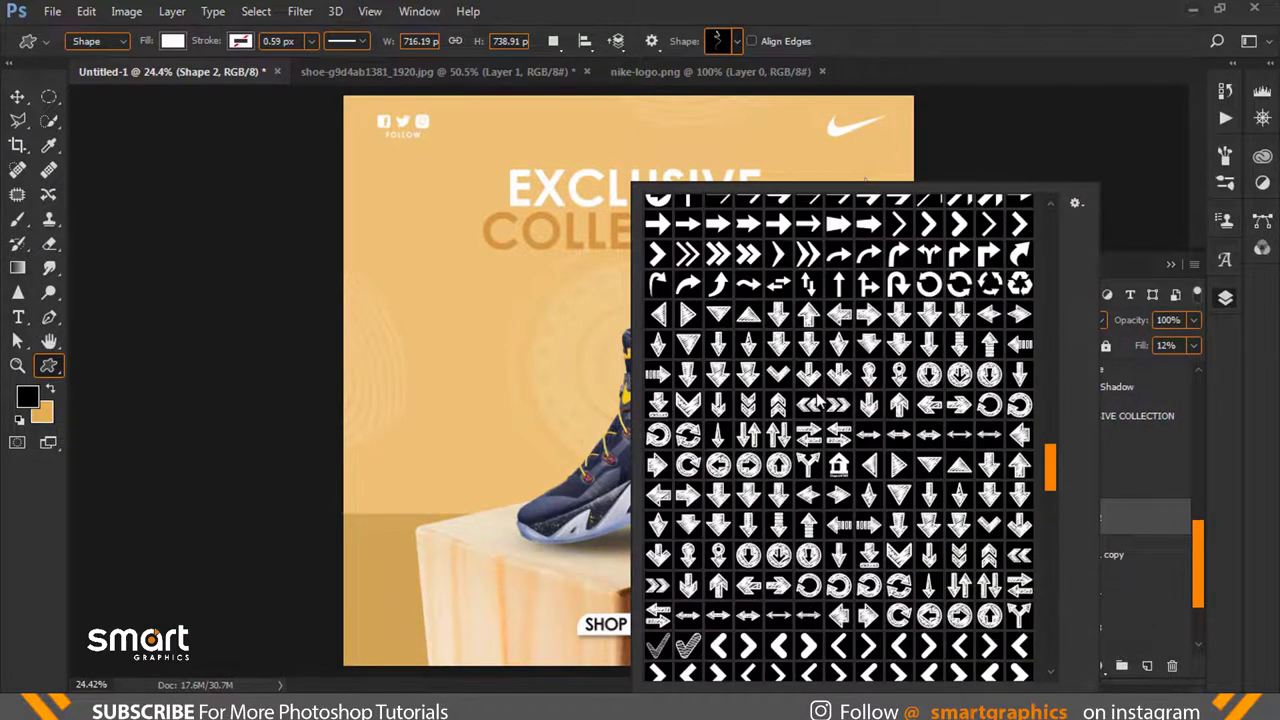
{"action": "scroll", "coordinate": [818, 400], "scroll_direction": "up", "scroll_amount": 3}
{"action": "scroll", "coordinate": [818, 400], "scroll_direction": "up", "scroll_amount": 2}
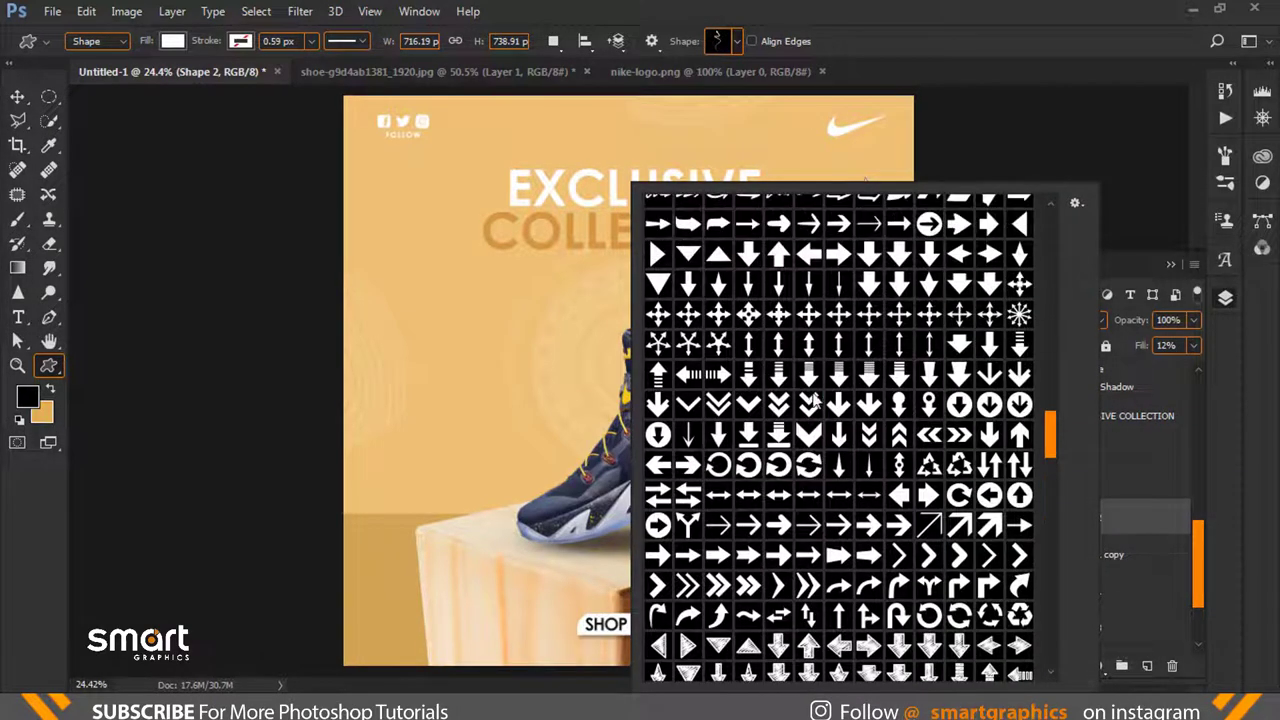
{"action": "double_click", "coordinate": [809, 402]}
{"action": "left_click_drag", "start_coordinate": [445, 399], "coordinate": [481, 434]}
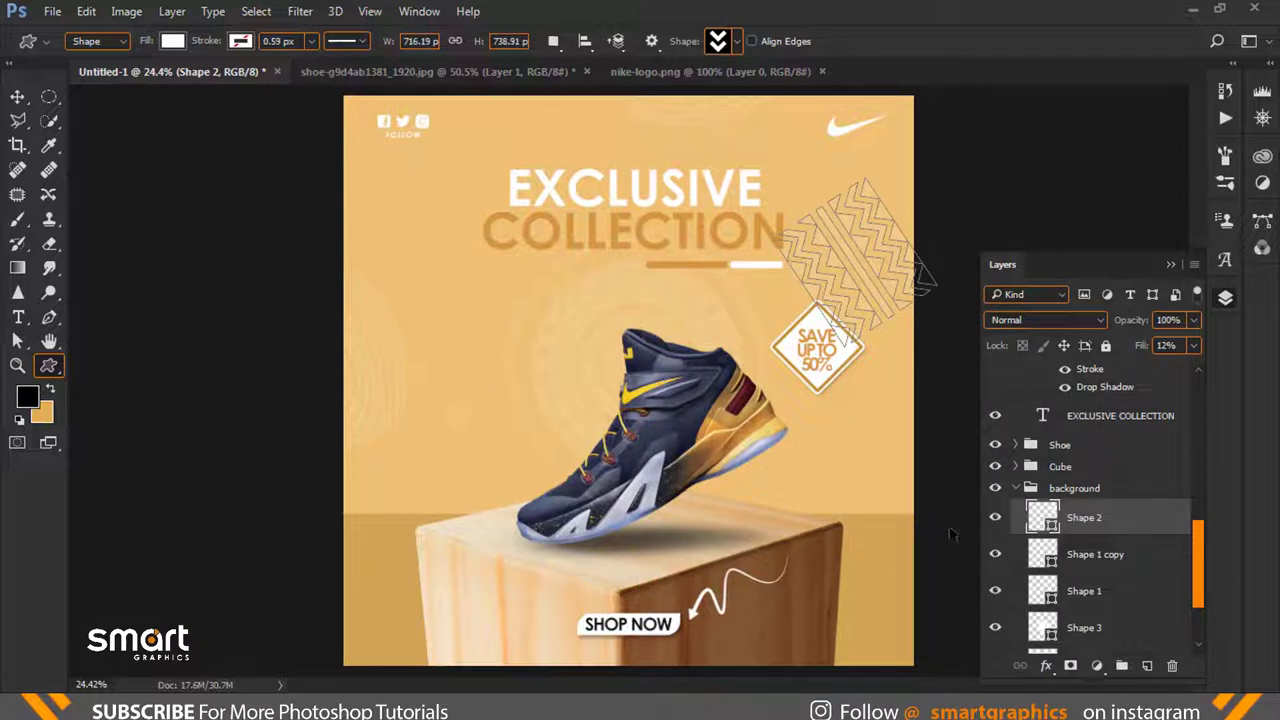
{"action": "left_click_drag", "start_coordinate": [480, 356], "coordinate": [522, 404]}
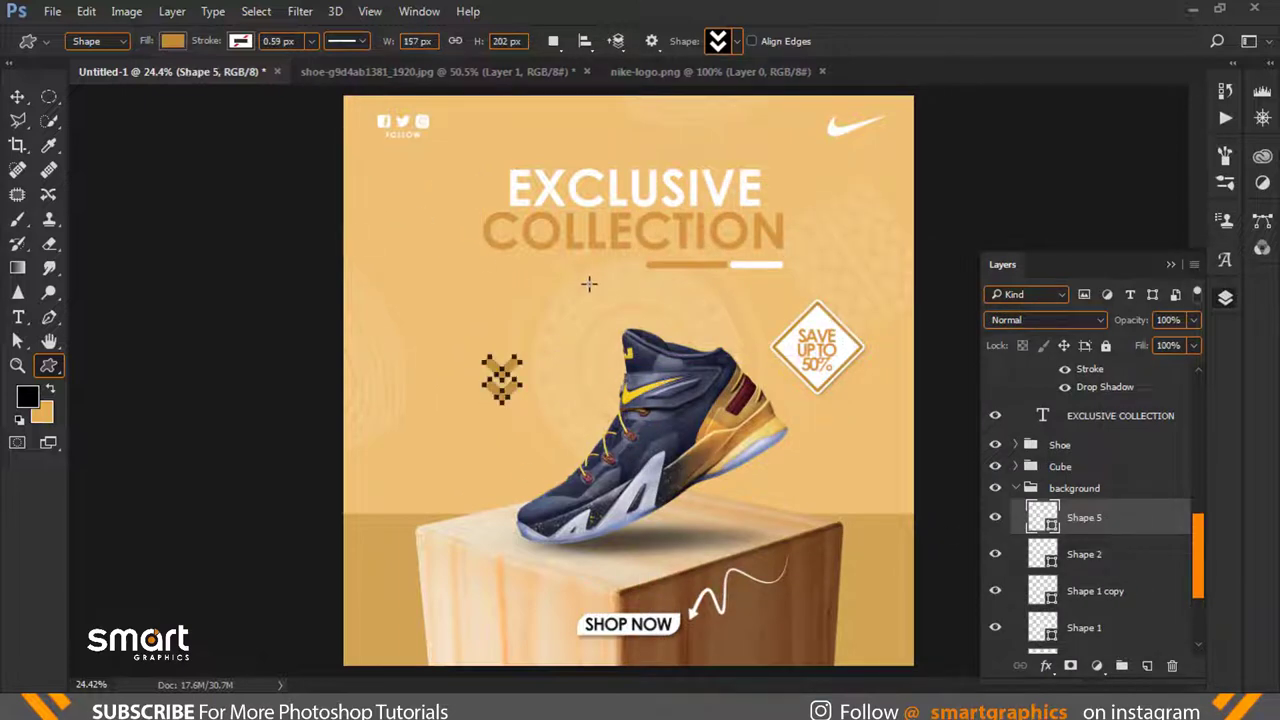
Rotate the chevron 180° to point upward and scale it down.
{"action": "scroll", "coordinate": [597, 276], "scroll_direction": "up", "scroll_amount": 4}
{"action": "scroll", "coordinate": [509, 437], "scroll_direction": "down", "scroll_amount": 3}
{"action": "key", "text": "v"}
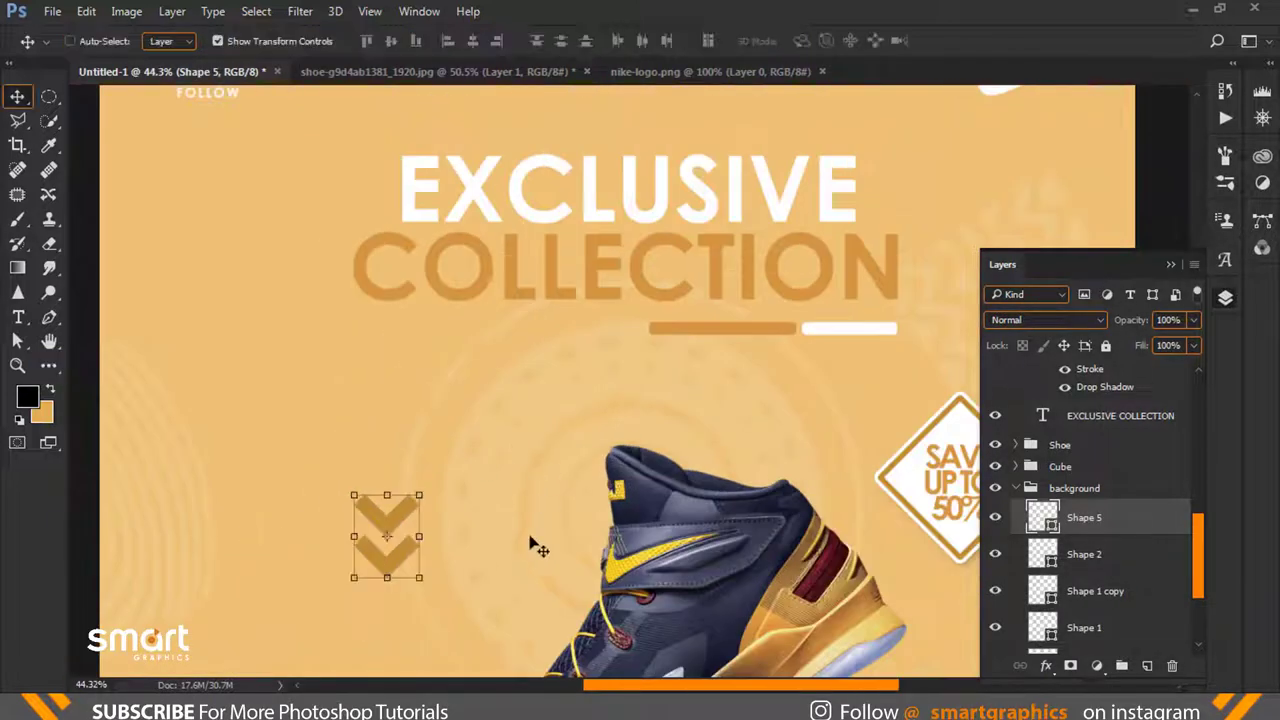
{"action": "left_click_drag", "start_coordinate": [440, 590], "coordinate": [320, 520]}
{"action": "key", "text": "Return"}
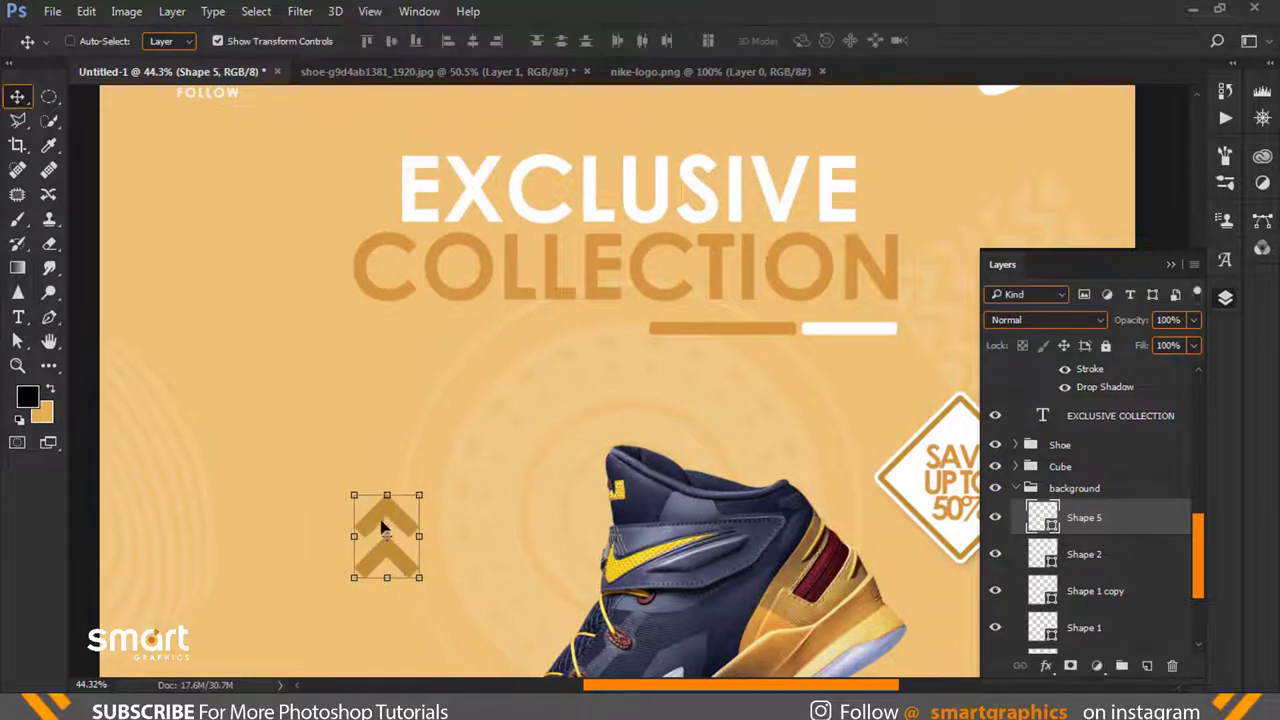
{"action": "left_click_drag", "start_coordinate": [420, 575], "coordinate": [405, 545]}
{"action": "left_click", "coordinate": [839, 43]}
{"action": "key", "text": "ctrl+0"}
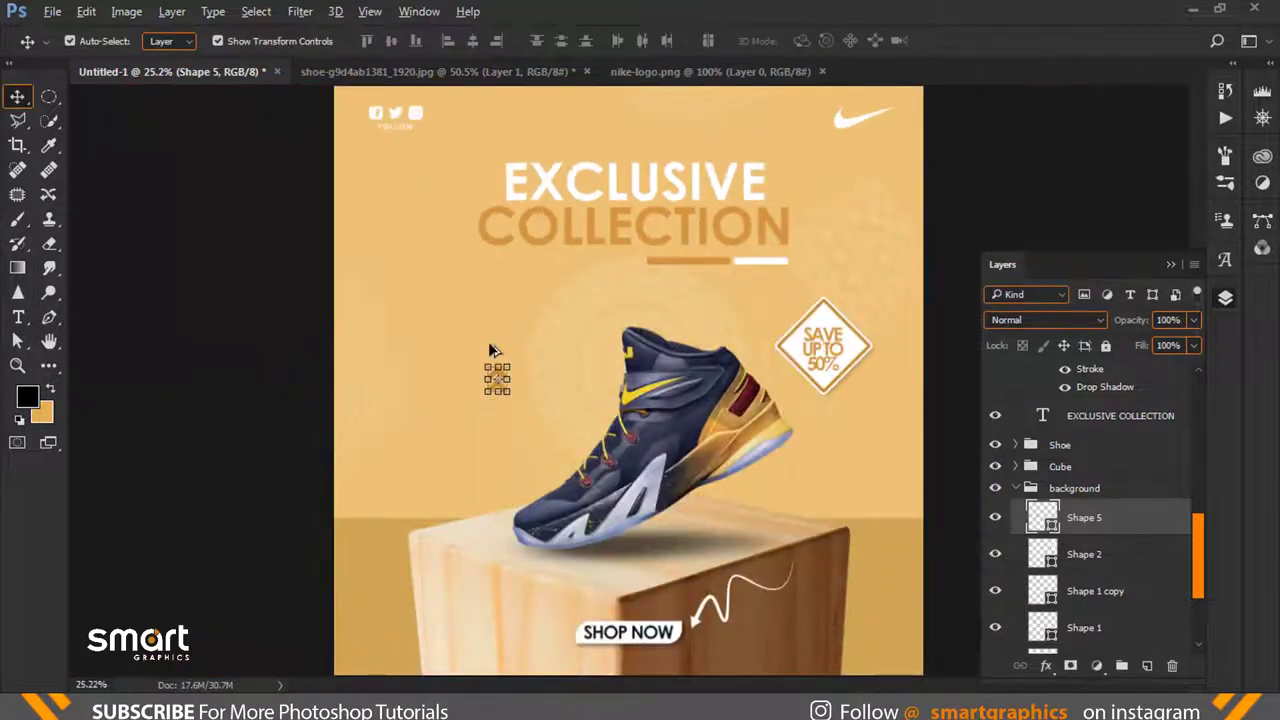
Duplicate the chevron below the original, colour the copy white, and draw a flat rectangle.
{"action": "key", "text": "ctrl+j"}
{"action": "left_click_drag", "start_coordinate": [482, 382], "coordinate": [512, 435]}
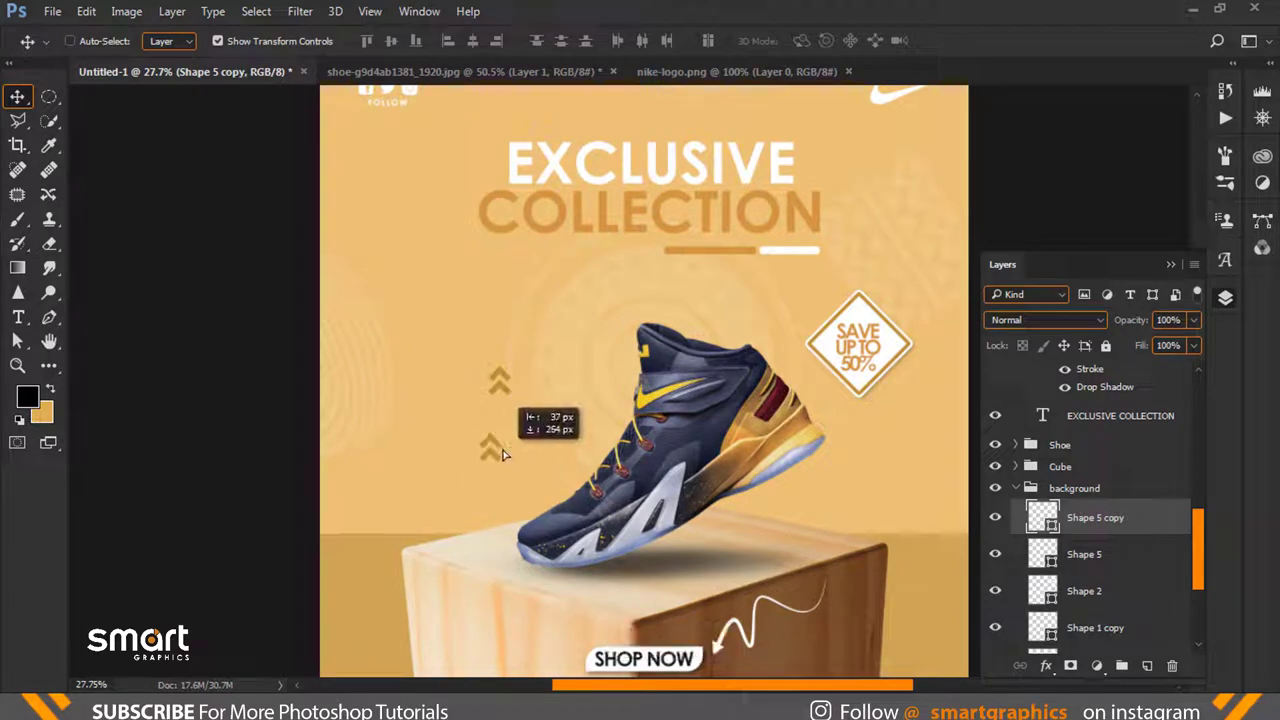
{"action": "double_click", "coordinate": [1040, 515]}
{"action": "key", "text": "Return"}
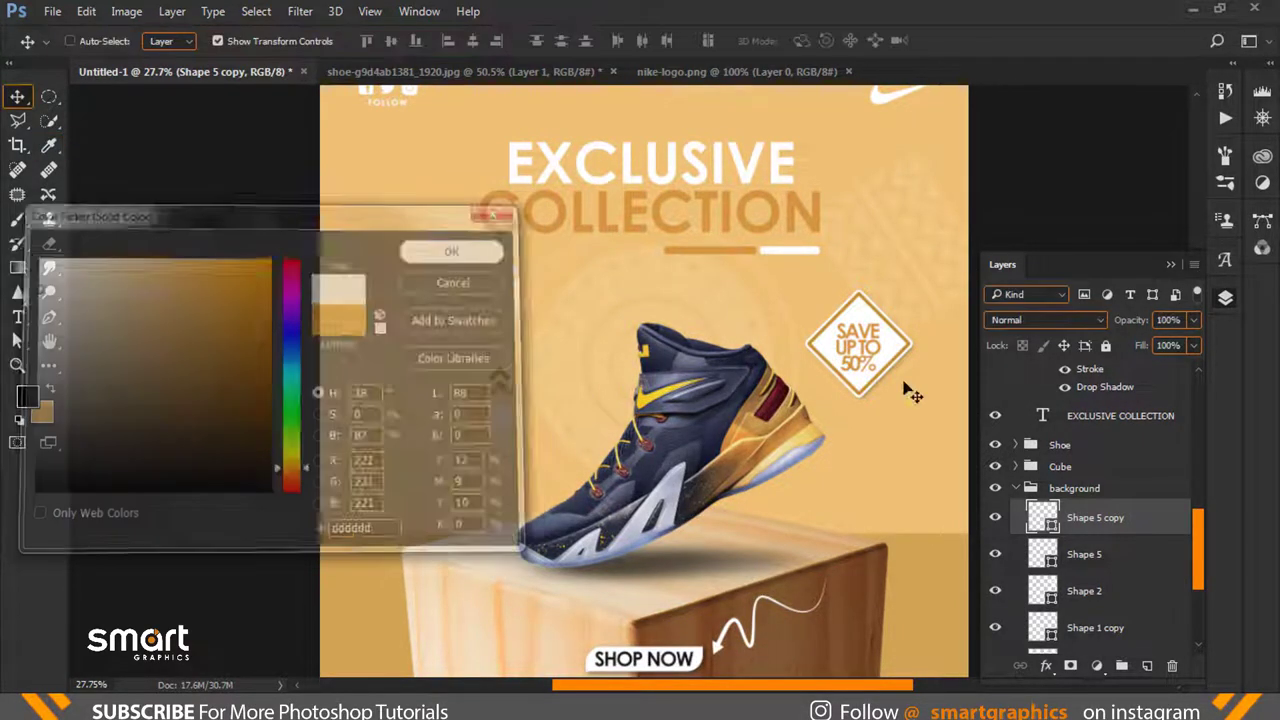
{"action": "double_click", "coordinate": [1040, 518]}
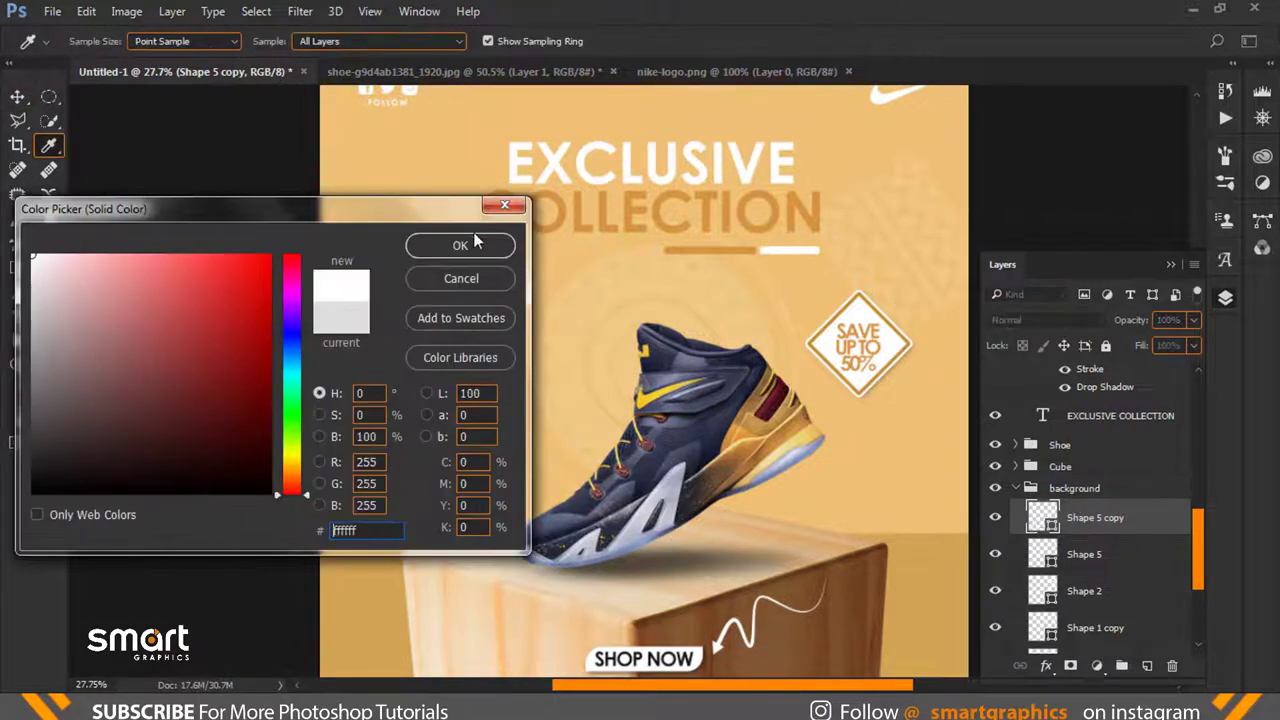
{"action": "left_click", "coordinate": [440, 245]}
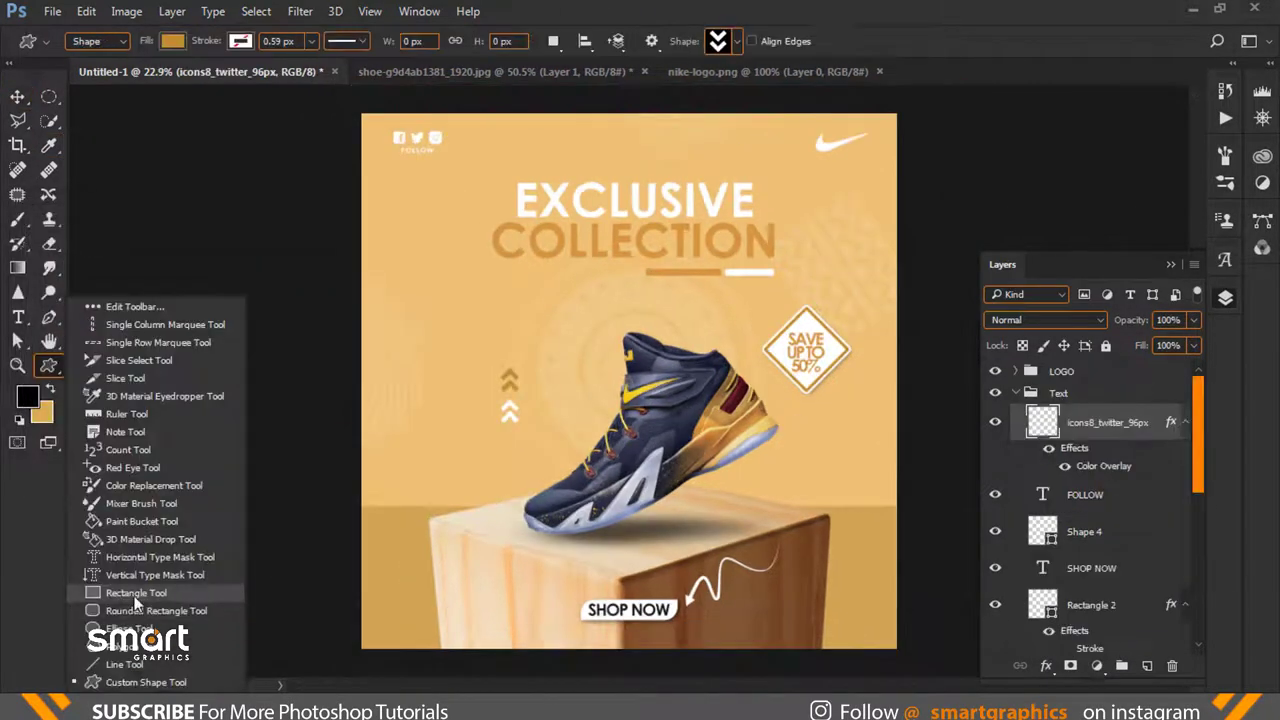
{"action": "left_click", "coordinate": [136, 593]}
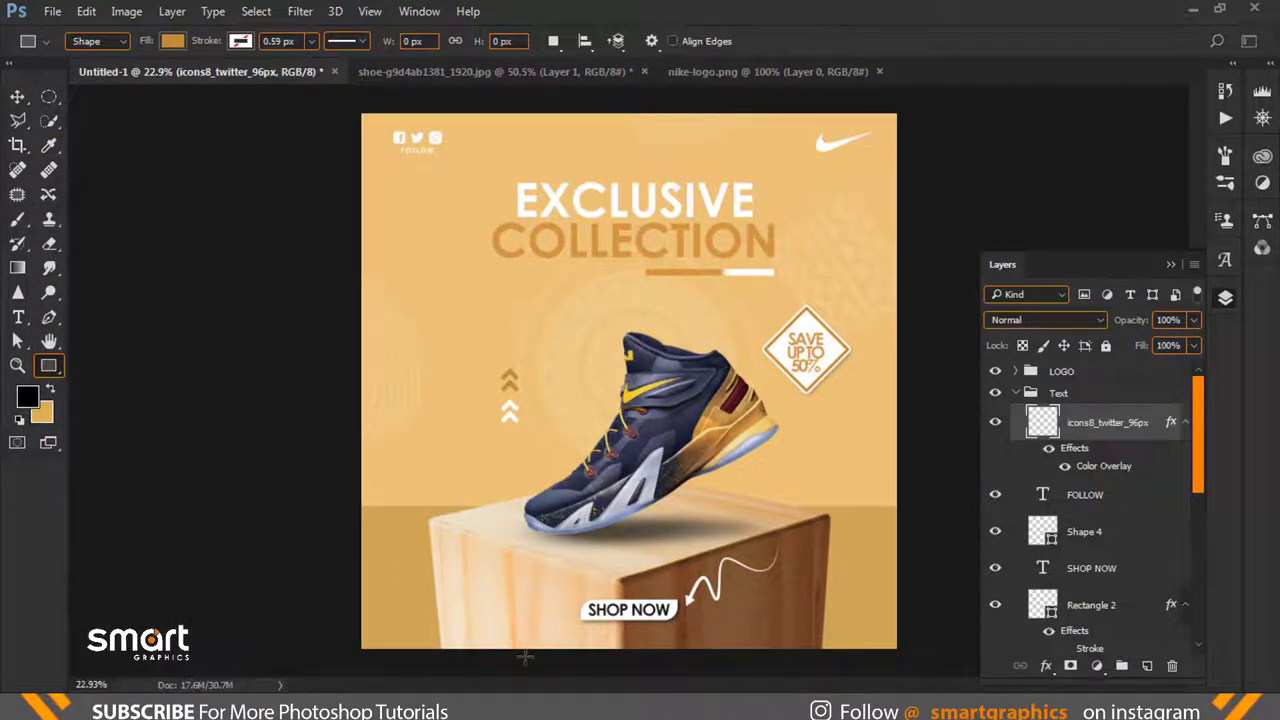
{"action": "left_click_drag", "start_coordinate": [422, 561], "coordinate": [572, 586]}
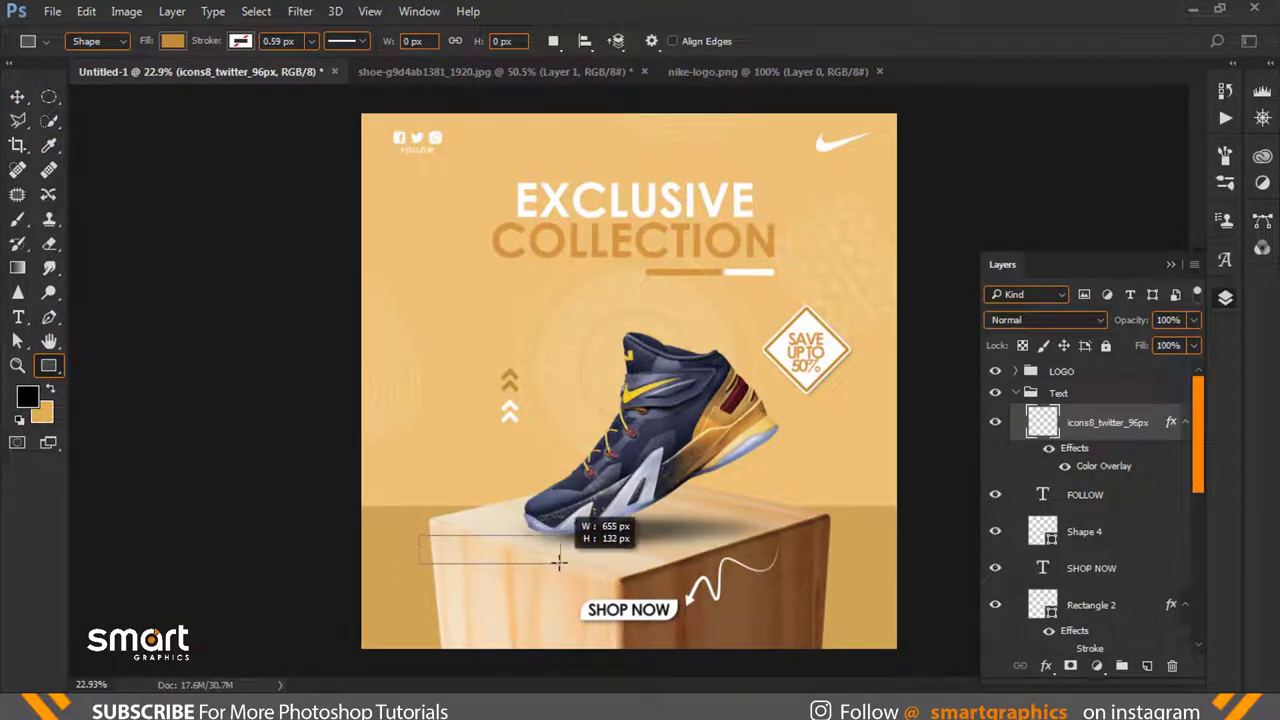
Fill the new rectangle with white.
{"action": "left_click_drag", "start_coordinate": [517, 204], "coordinate": [842, 232]}
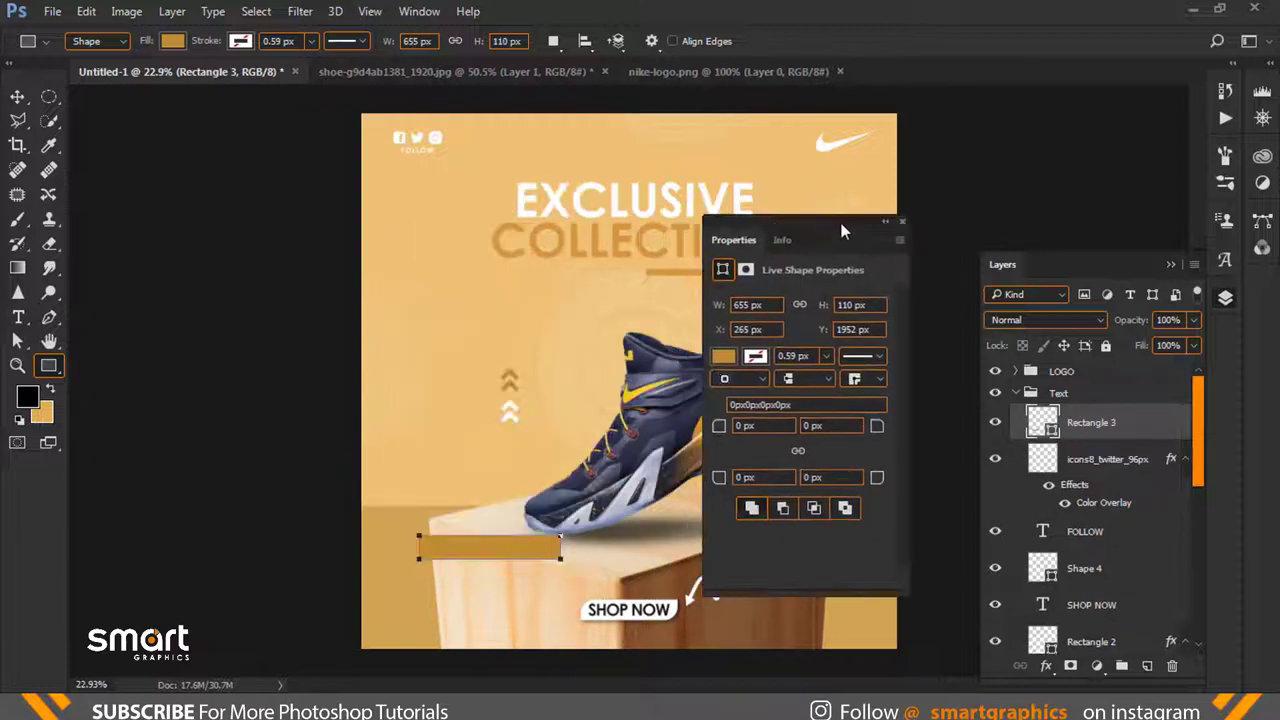
{"action": "left_click", "coordinate": [723, 356]}
{"action": "left_click", "coordinate": [727, 440]}
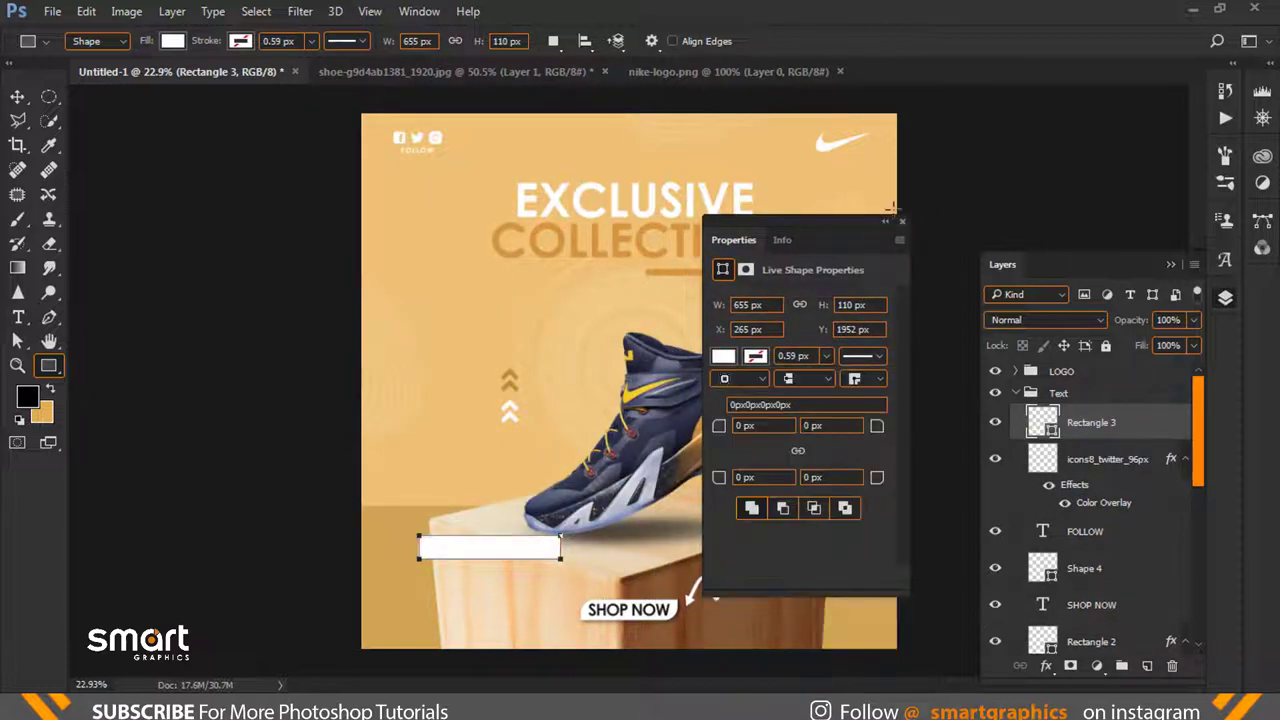
{"action": "left_click", "coordinate": [901, 221]}
{"action": "scroll", "coordinate": [654, 390], "scroll_direction": "up", "scroll_amount": 1}
{"action": "key", "text": "v"}
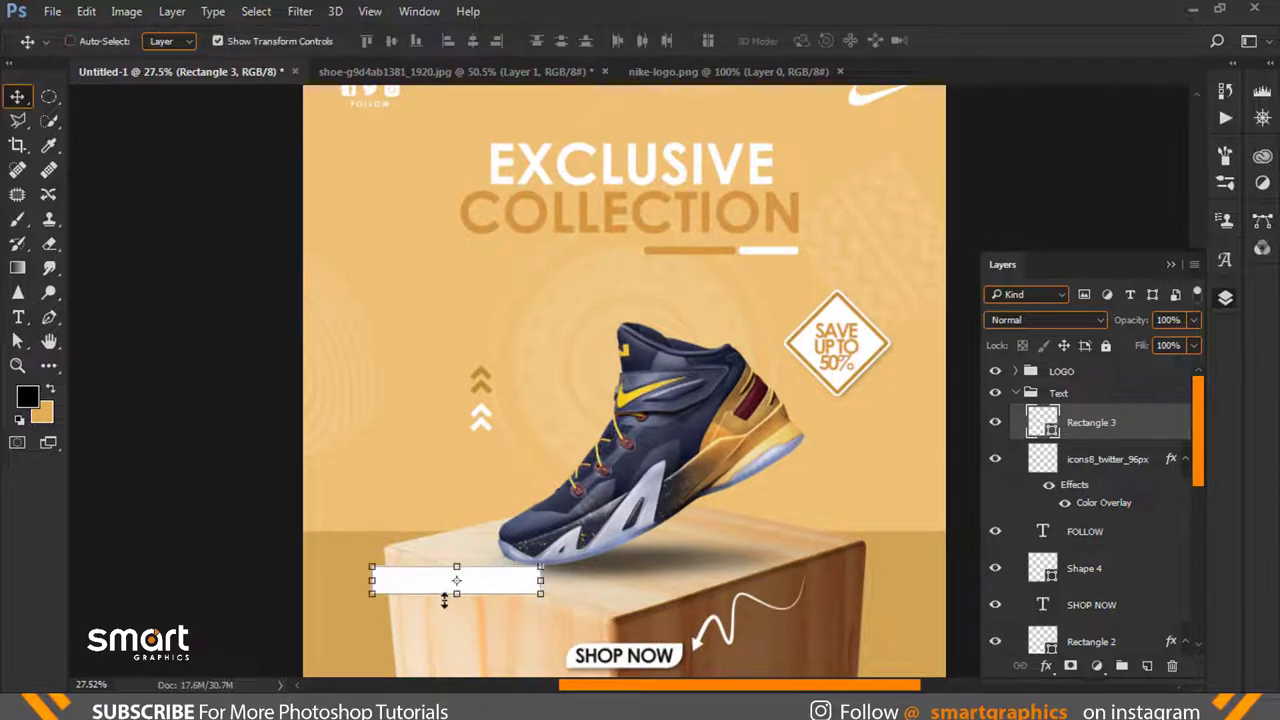
{"action": "scroll", "coordinate": [366, 563], "scroll_direction": "up", "scroll_amount": 2}
Skew the white rectangle into a slanted bar and nudge it to the lower left.
{"action": "key", "text": "ctrl+t"}
{"action": "mouse_move", "coordinate": [366, 563]}
{"action": "left_mouse_down"}
{"action": "mouse_move", "coordinate": [388, 575]}
{"action": "mouse_move", "coordinate": [375, 561]}
{"action": "left_mouse_up"}
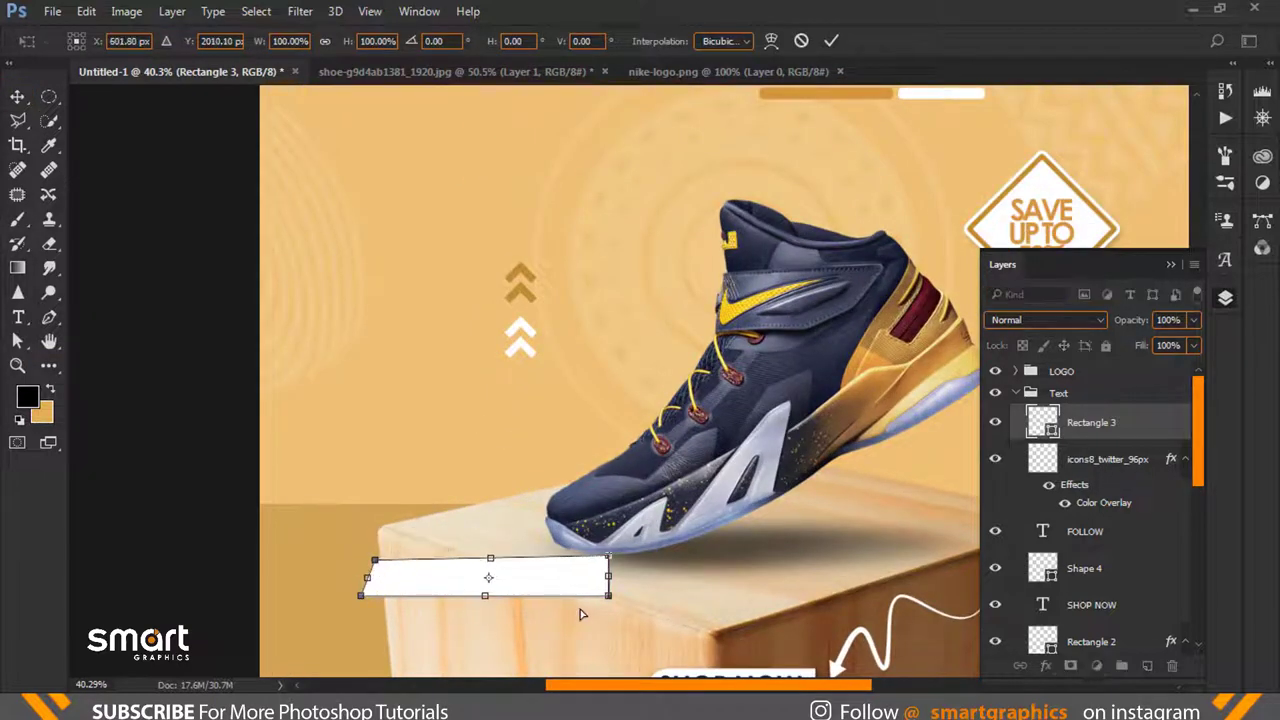
{"action": "left_click_drag", "start_coordinate": [608, 595], "coordinate": [592, 591]}
{"action": "left_click_drag", "start_coordinate": [366, 601], "coordinate": [383, 594]}
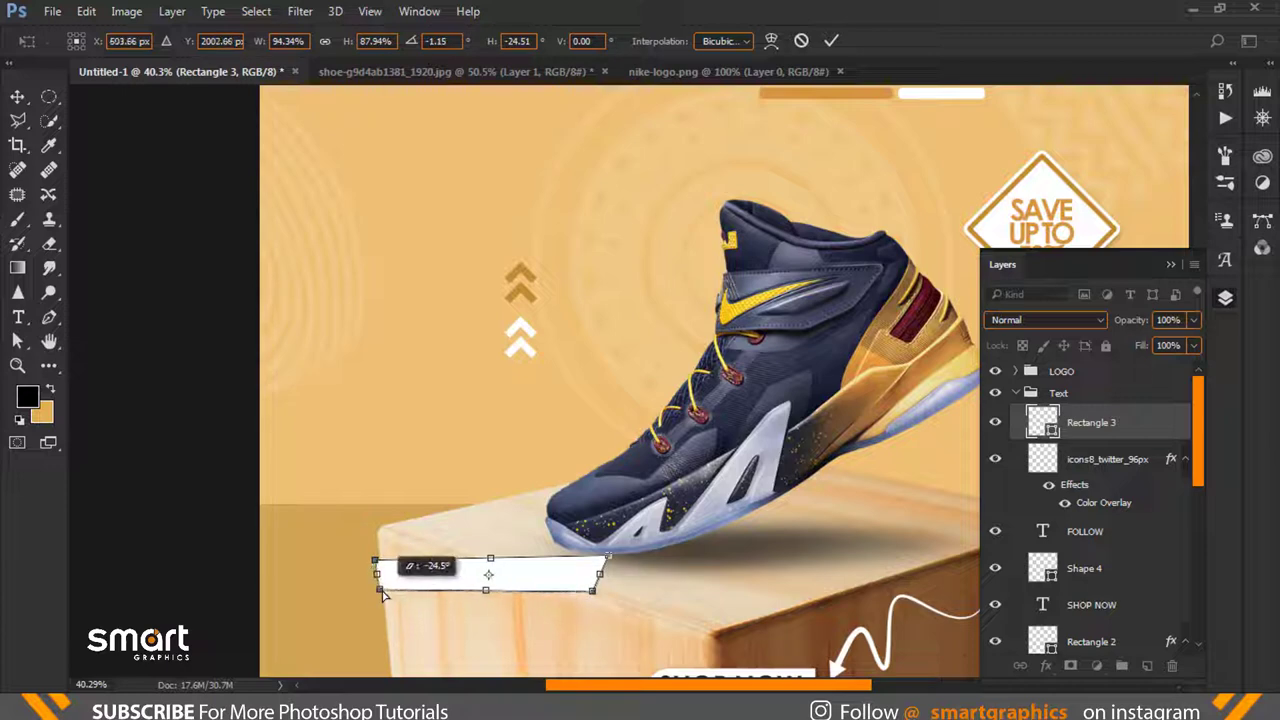
{"action": "key", "text": "Return"}
{"action": "scroll", "coordinate": [500, 530], "scroll_direction": "down", "scroll_amount": 3}
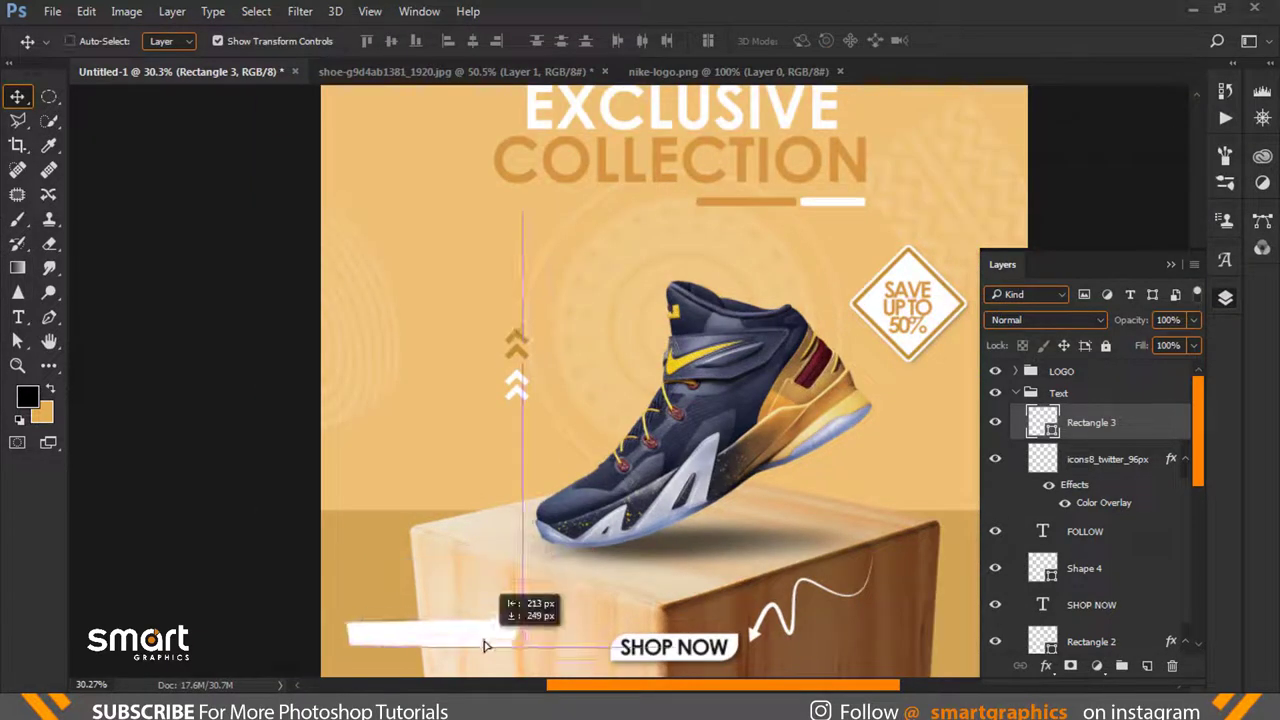
{"action": "left_click_drag", "start_coordinate": [515, 500], "coordinate": [533, 518]}
{"action": "scroll", "coordinate": [475, 527], "scroll_direction": "up", "scroll_amount": 4, "text": "alt"}
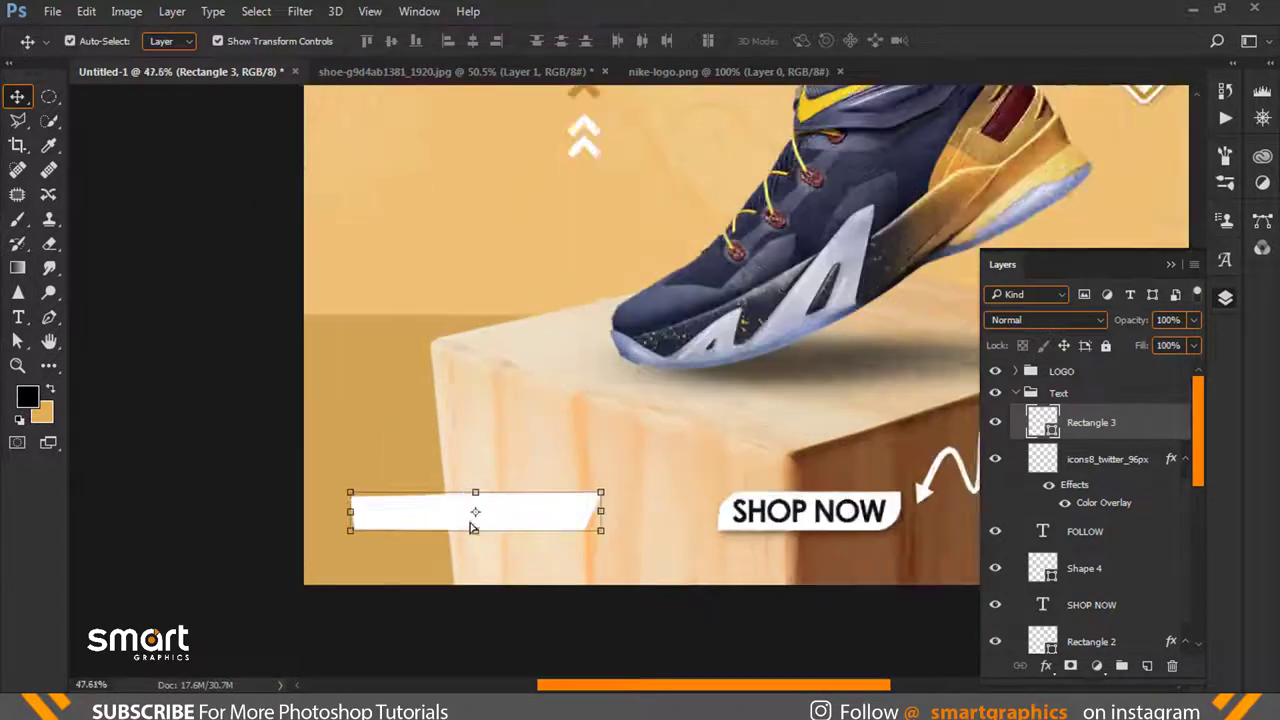
{"action": "key", "text": "t"}
{"action": "left_click", "coordinate": [370, 407]}
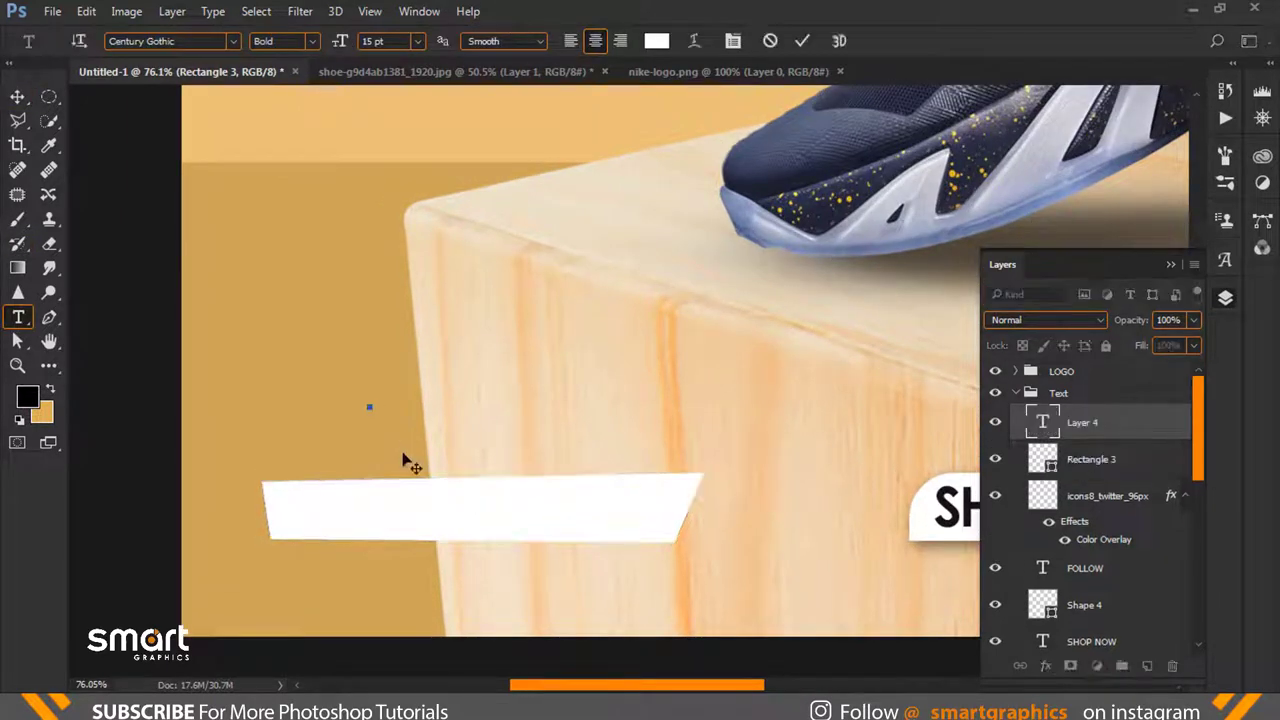
{"action": "type", "text": "www.n"}
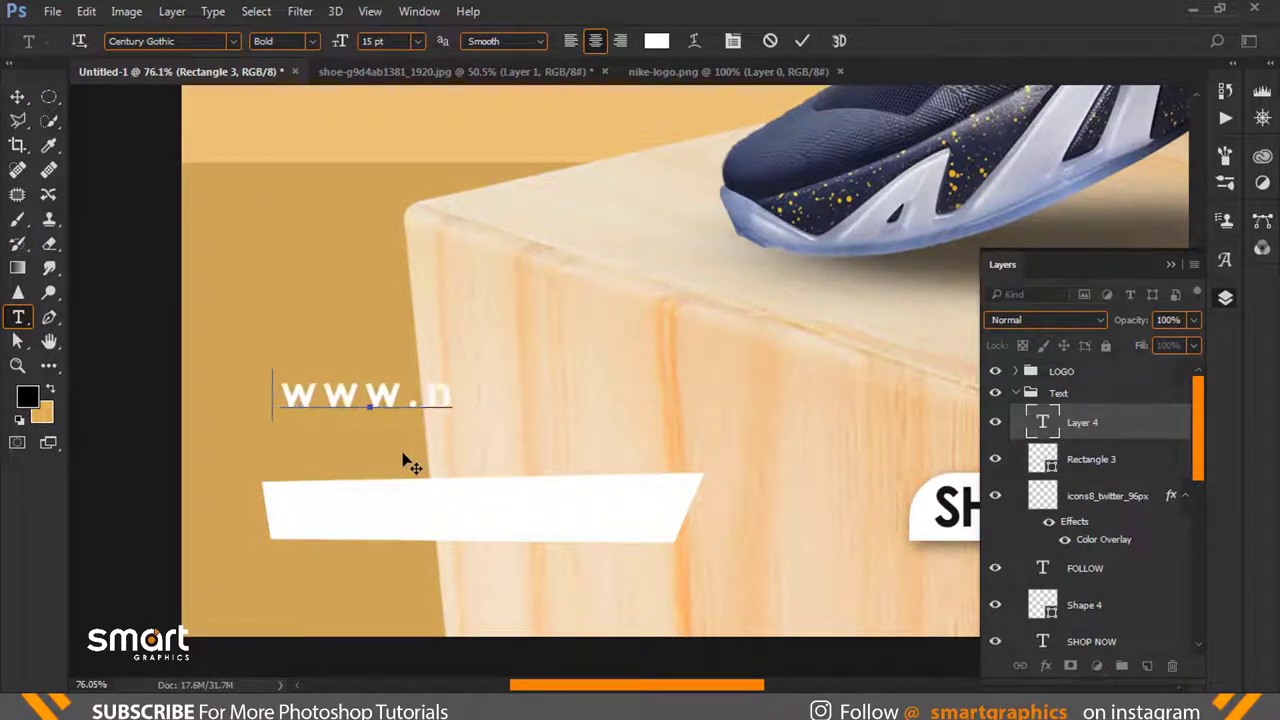
{"action": "type", "text": "ike.com"}
{"action": "key", "text": "ctrl+a"}
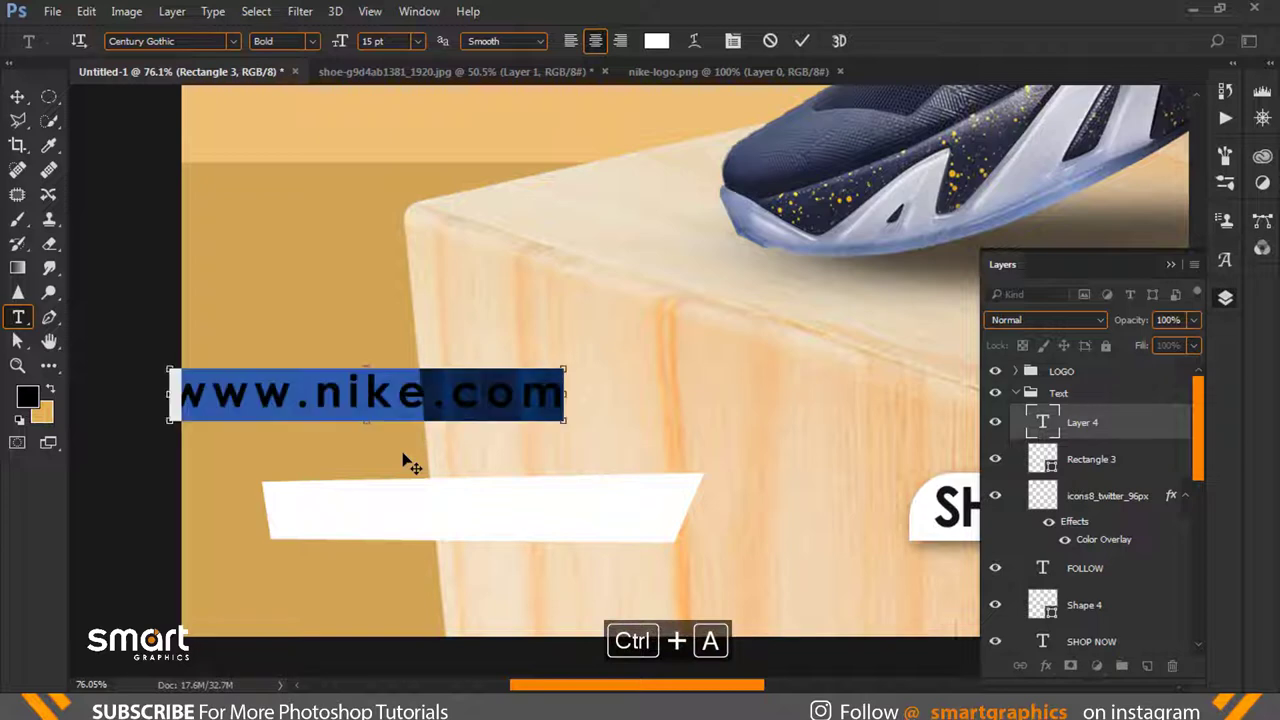
{"action": "left_click", "coordinate": [656, 41]}
{"action": "type", "text": "ffffff"}
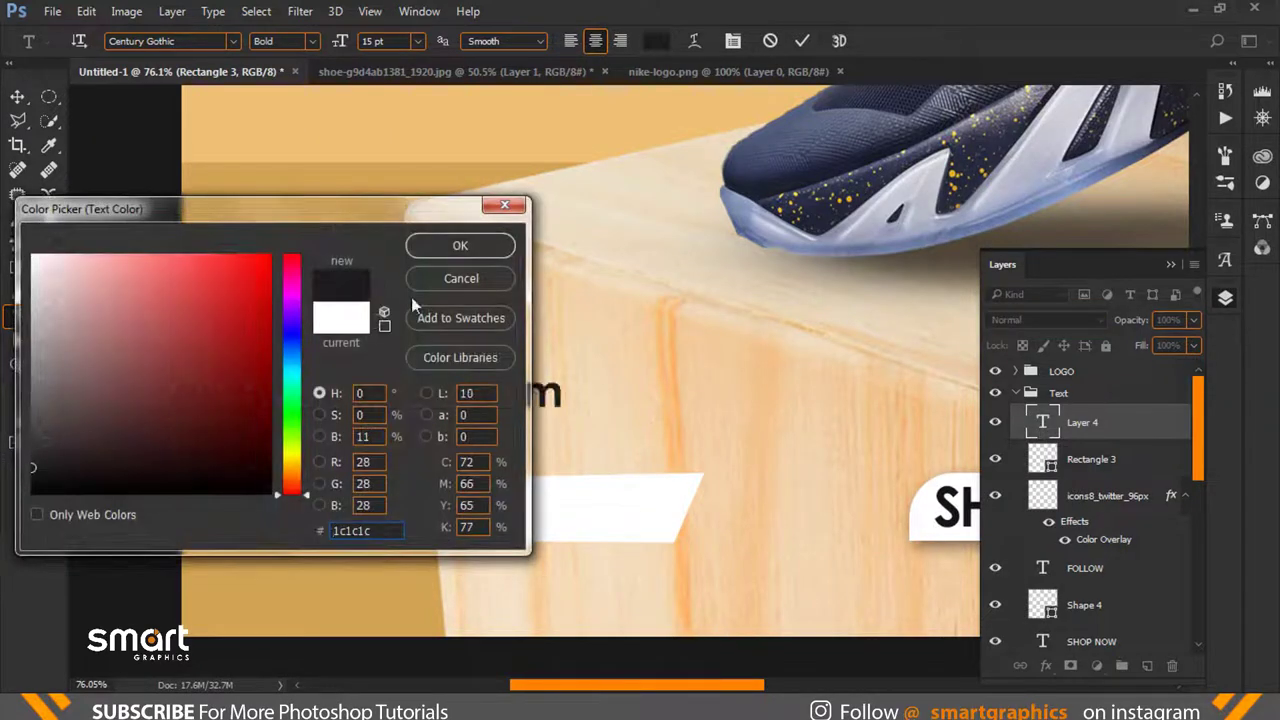
{"action": "key", "text": "Return"}
{"action": "left_click", "coordinate": [17, 96]}
{"action": "mouse_move", "coordinate": [554, 396]}
{"action": "left_mouse_down"}
{"action": "mouse_move", "coordinate": [730, 517]}
{"action": "mouse_move", "coordinate": [665, 514]}
{"action": "mouse_move", "coordinate": [620, 492]}
{"action": "left_mouse_up"}
{"action": "key", "text": "ctrl+t"}
{"action": "key", "text": "Return"}
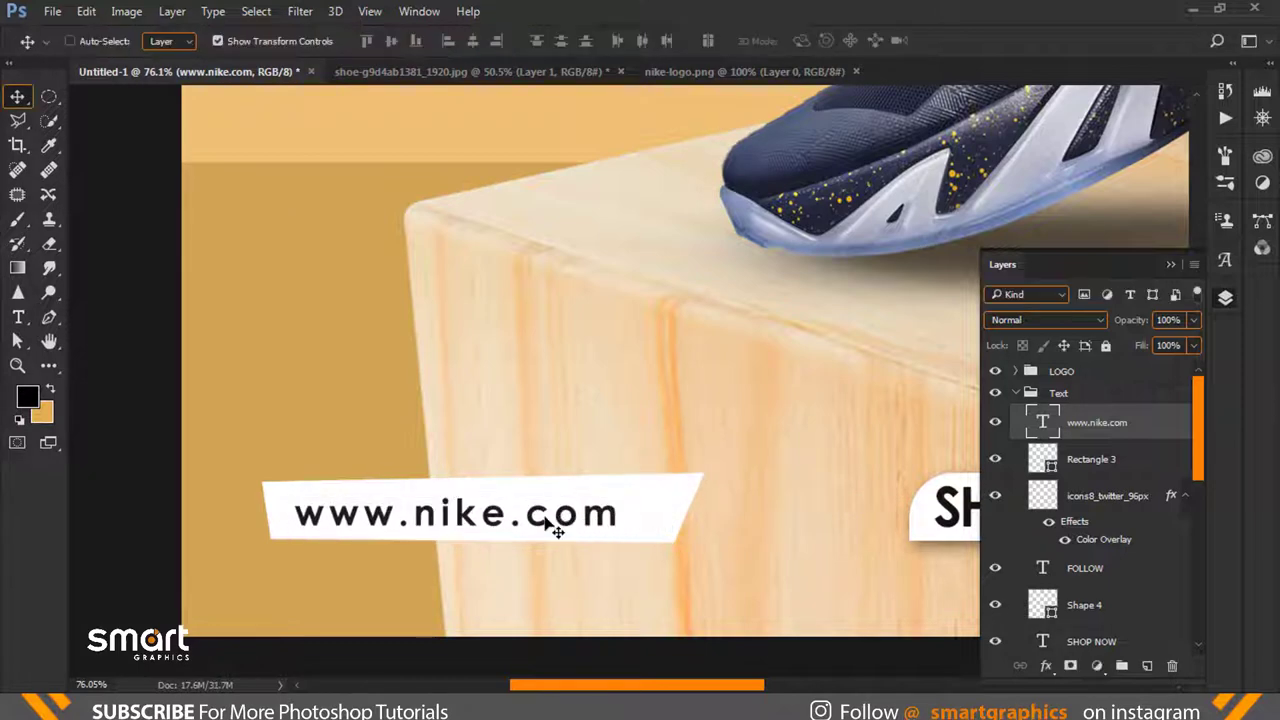
{"action": "left_click_drag", "start_coordinate": [543, 520], "coordinate": [560, 515]}
{"action": "scroll", "coordinate": [560, 515], "scroll_direction": "down", "scroll_amount": 3}
{"action": "scroll", "coordinate": [563, 529], "scroll_direction": "down", "scroll_amount": 1}
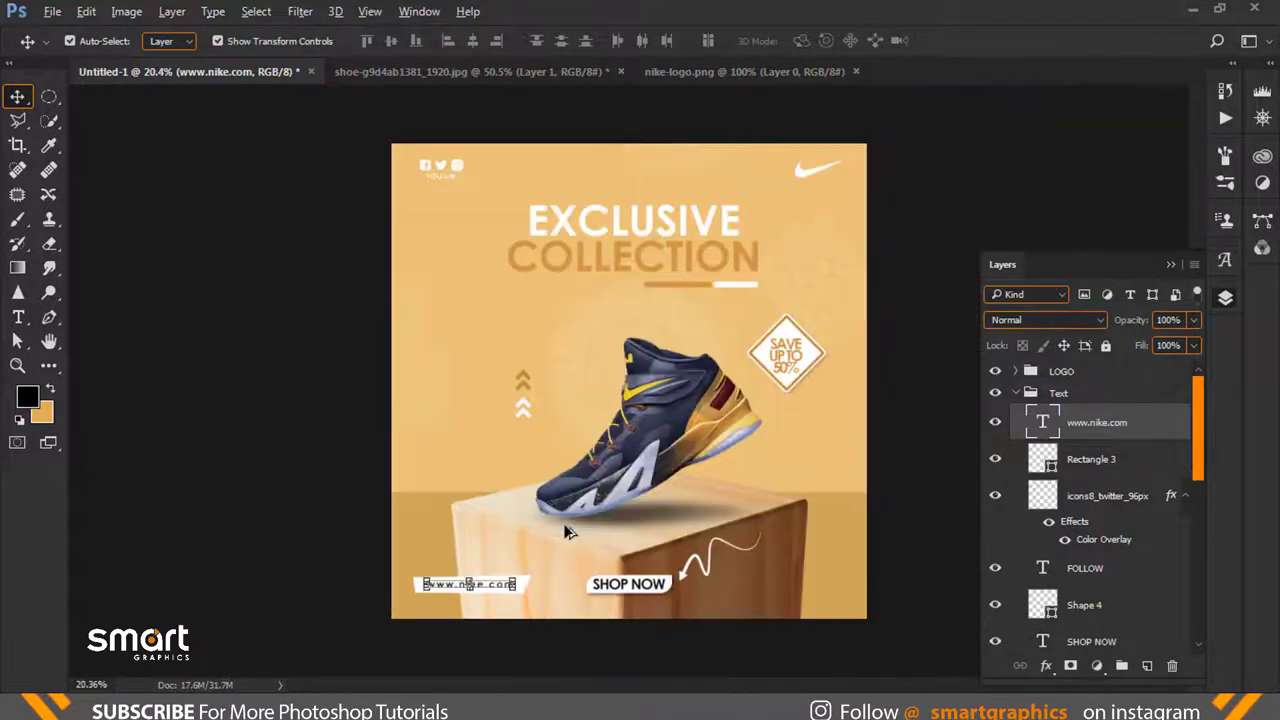
{"action": "left_click", "coordinate": [590, 530], "text": "ctrl"}
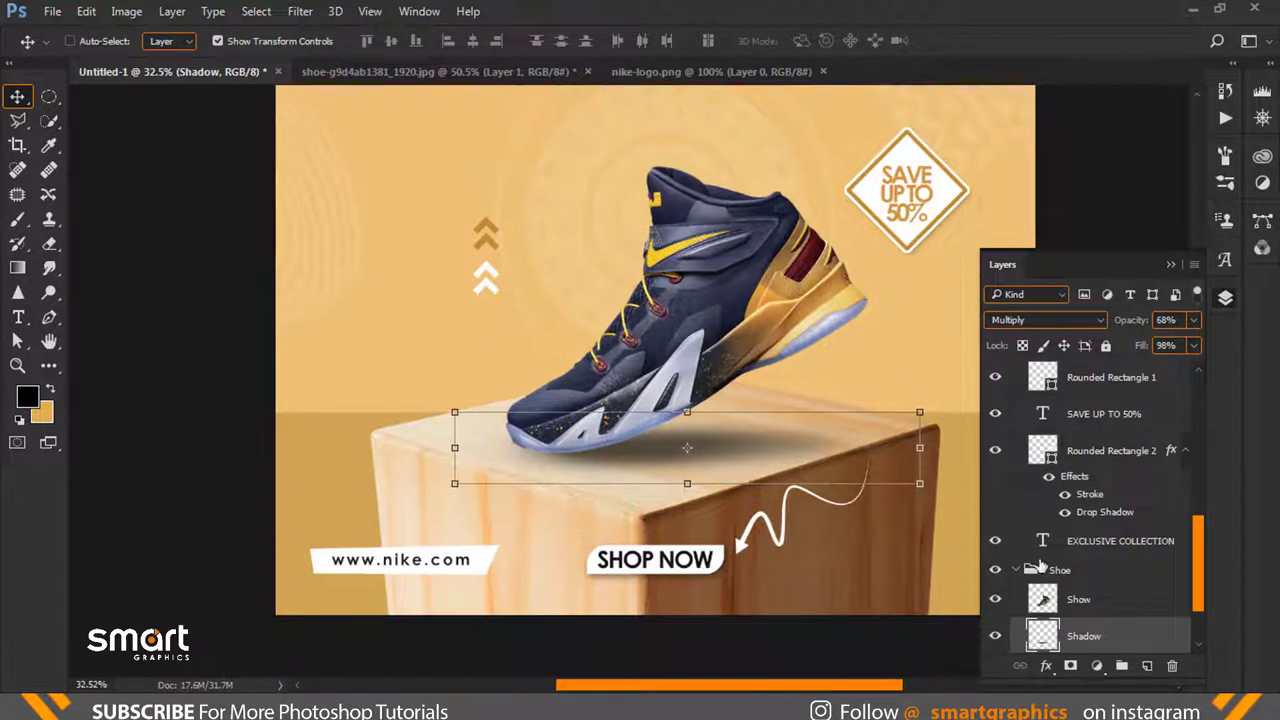
{"action": "left_click", "coordinate": [412, 562], "text": "ctrl"}
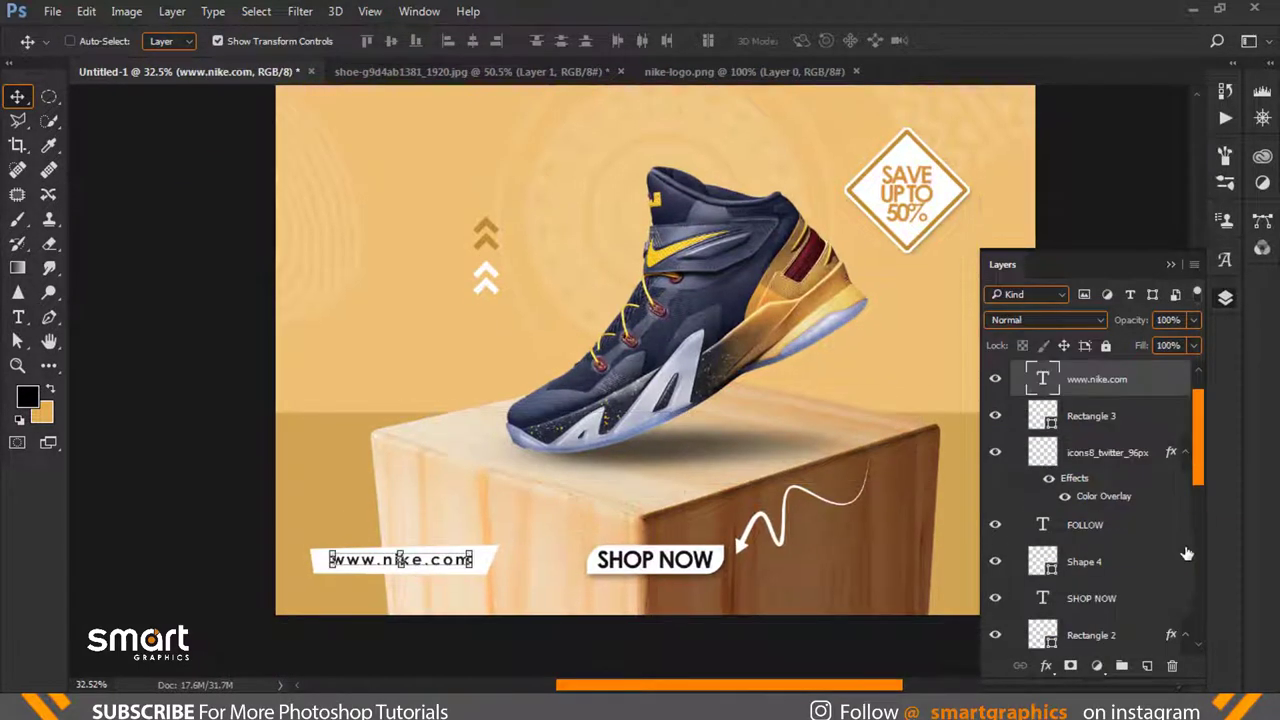
{"action": "key", "text": "ctrl+t"}
{"action": "left_click_drag", "start_coordinate": [499, 545], "coordinate": [458, 566]}
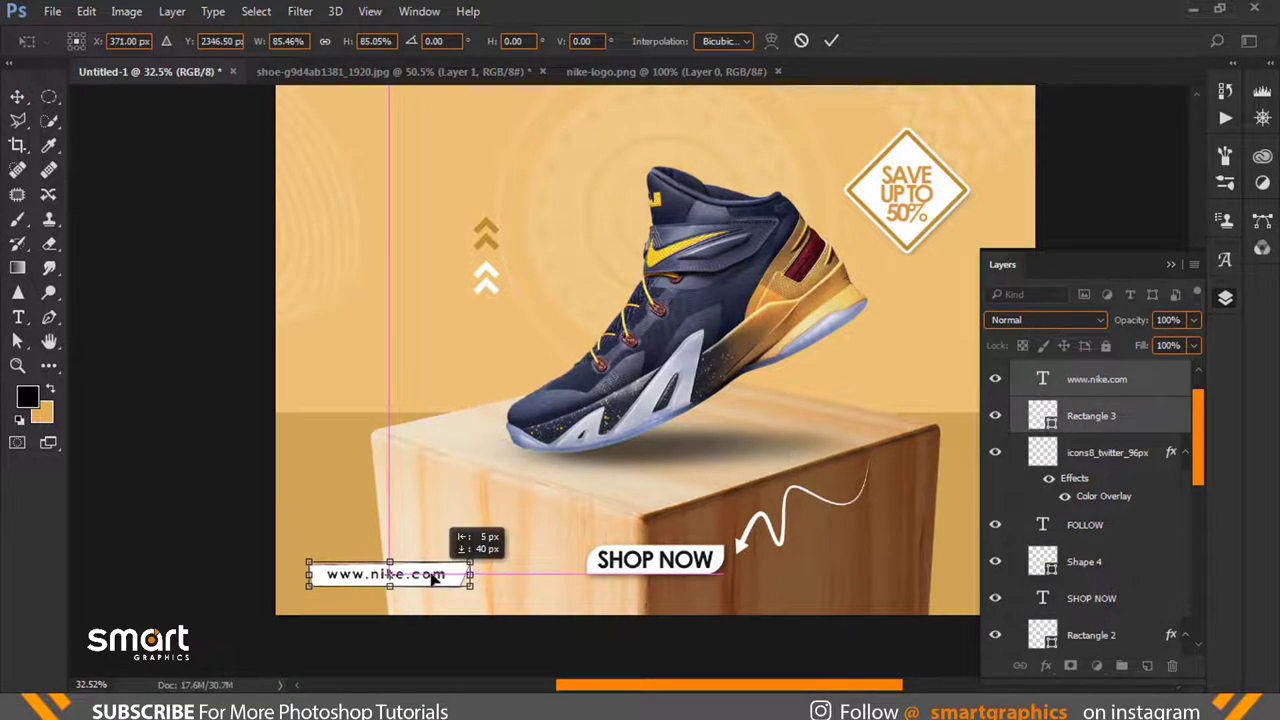
{"action": "key", "text": "Return"}
Select the banner rectangle with its web-address text and duplicate both.
{"action": "scroll", "coordinate": [673, 580], "scroll_direction": "down", "scroll_amount": 1}
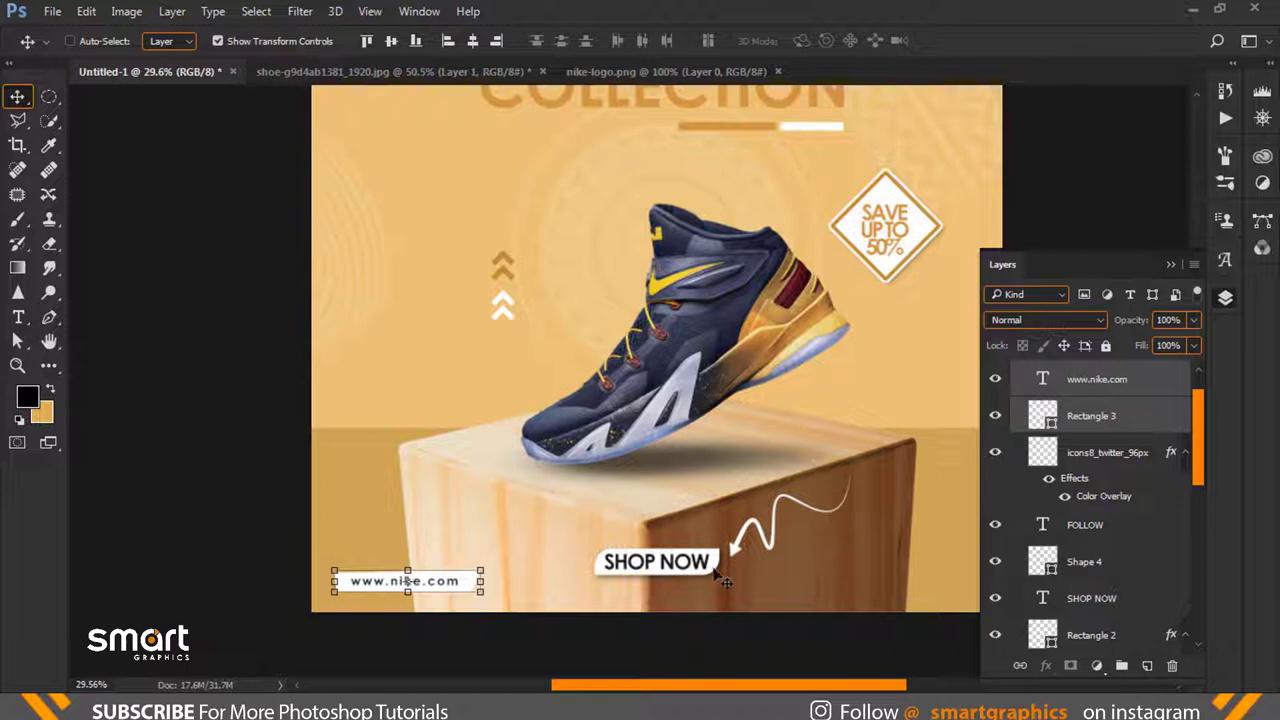
{"action": "scroll", "coordinate": [765, 528], "scroll_direction": "up", "scroll_amount": 1}
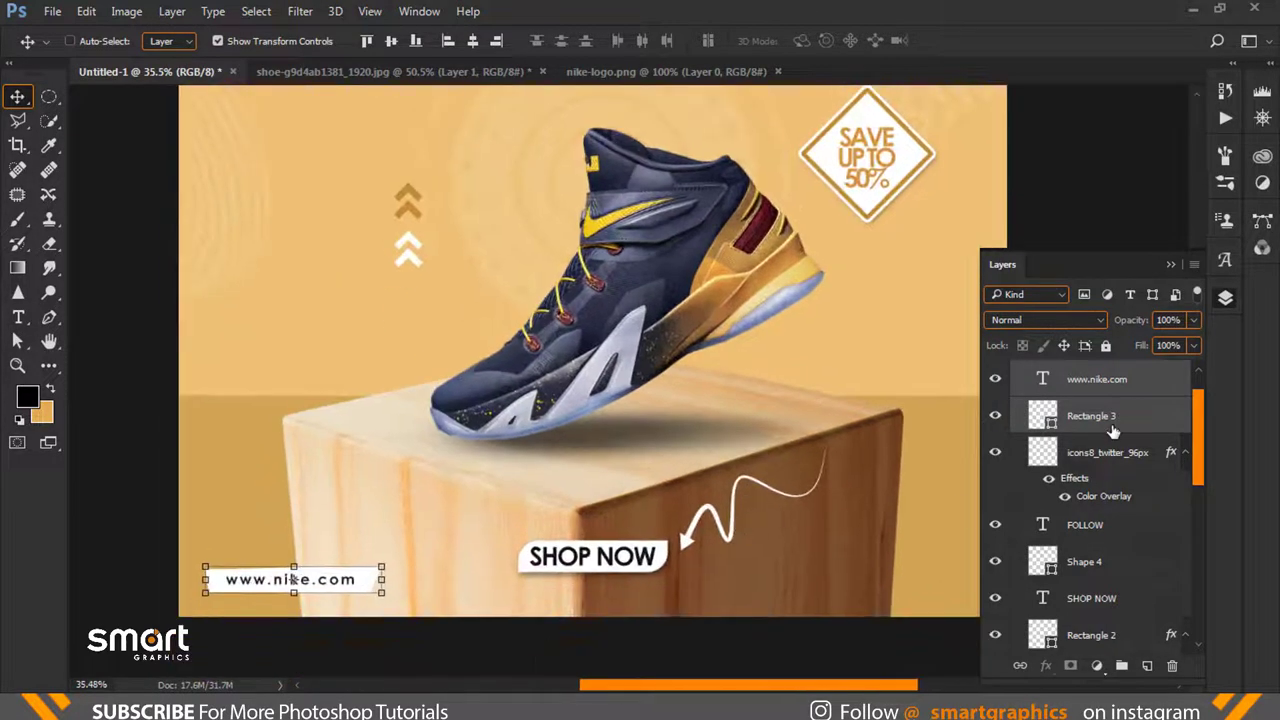
{"action": "left_click", "coordinate": [1112, 424]}
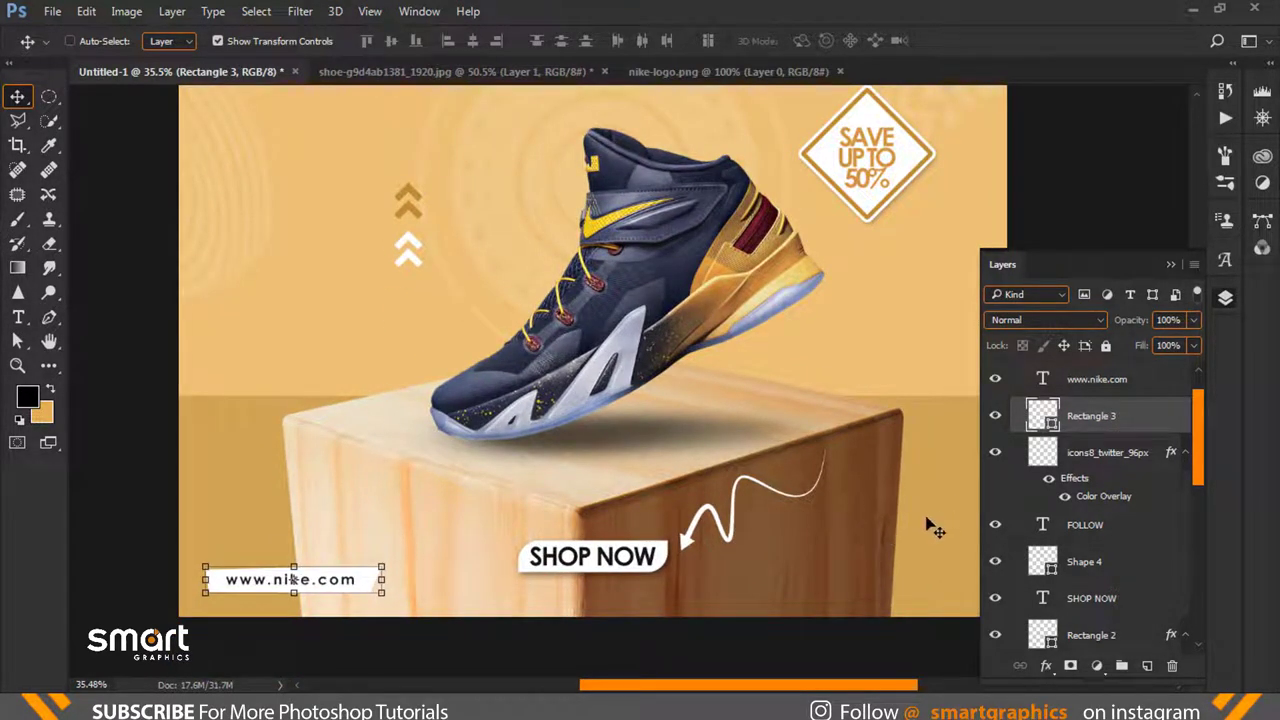
{"action": "key", "text": "ctrl+j"}
Move the banner copy to the bottom-right and change its text to 00 00 00.
{"action": "mouse_move", "coordinate": [346, 609]}
{"action": "left_mouse_down"}
{"action": "mouse_move", "coordinate": [881, 609]}
{"action": "mouse_move", "coordinate": [815, 595]}
{"action": "left_mouse_up"}
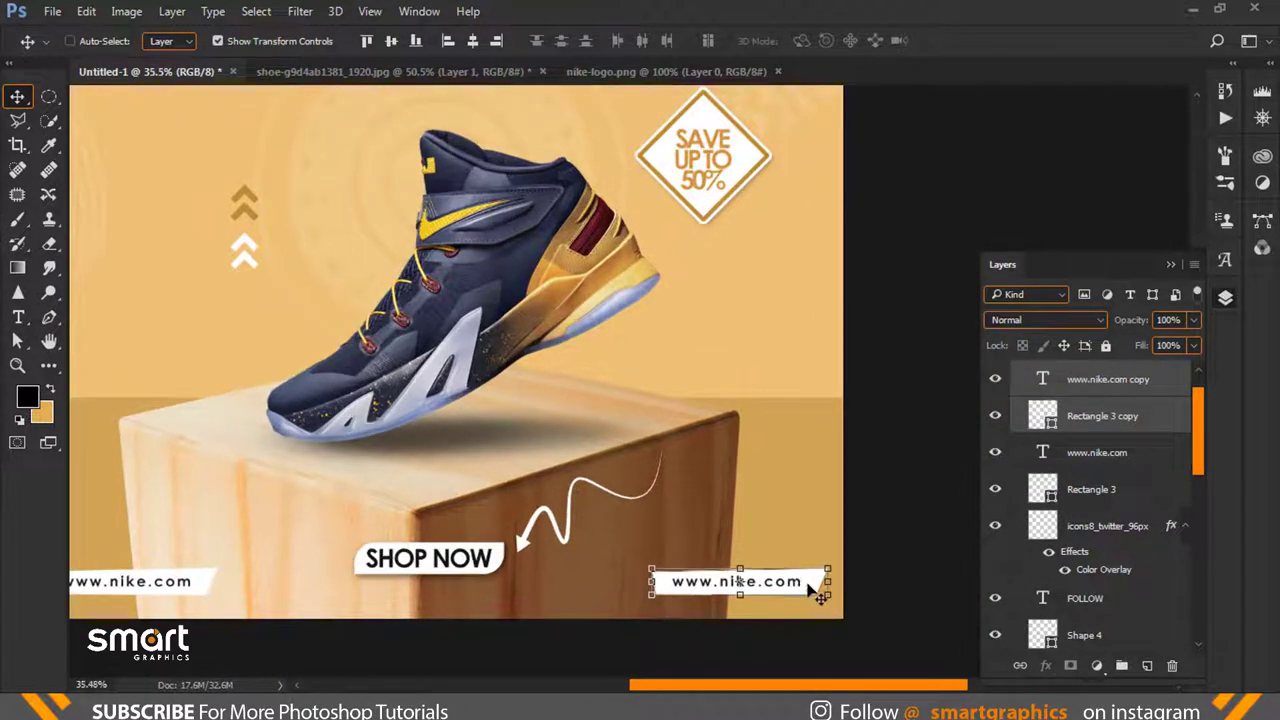
{"action": "scroll", "coordinate": [817, 596], "scroll_direction": "up", "scroll_amount": 2}
{"action": "scroll", "coordinate": [790, 598], "scroll_direction": "up", "scroll_amount": 2}
{"action": "double_click", "coordinate": [1043, 380]}
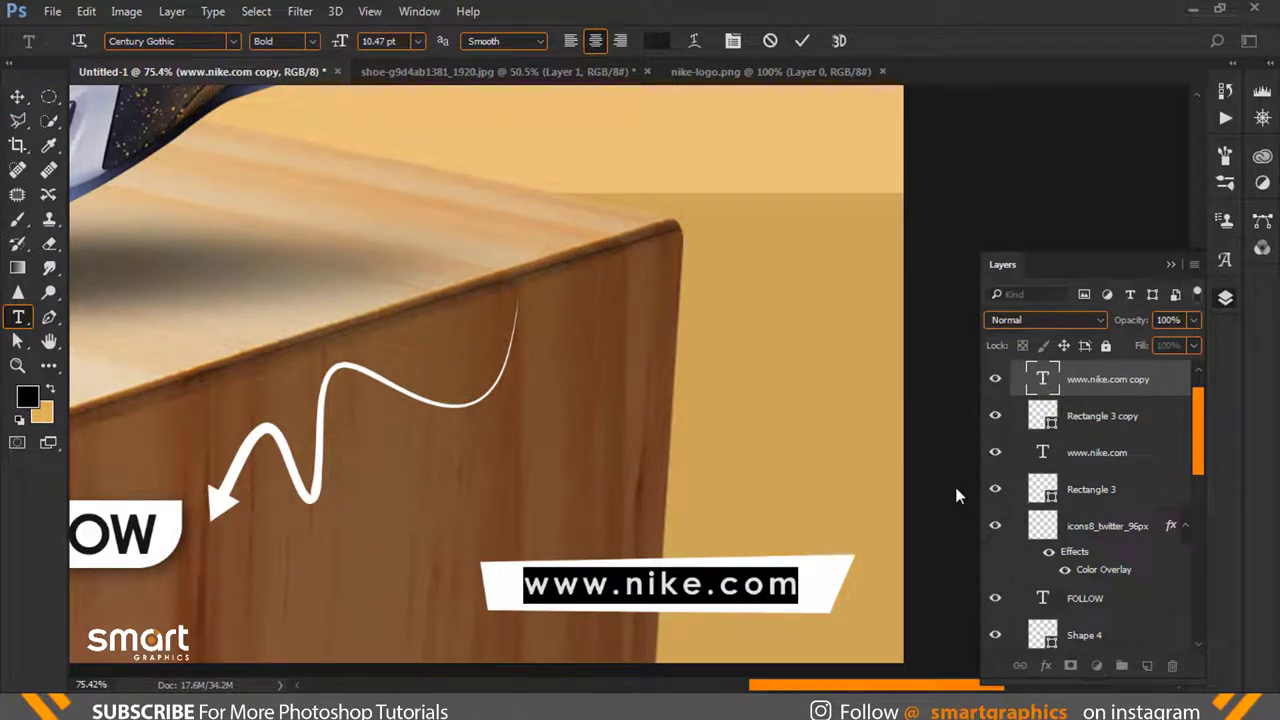
{"action": "type", "text": "0"}
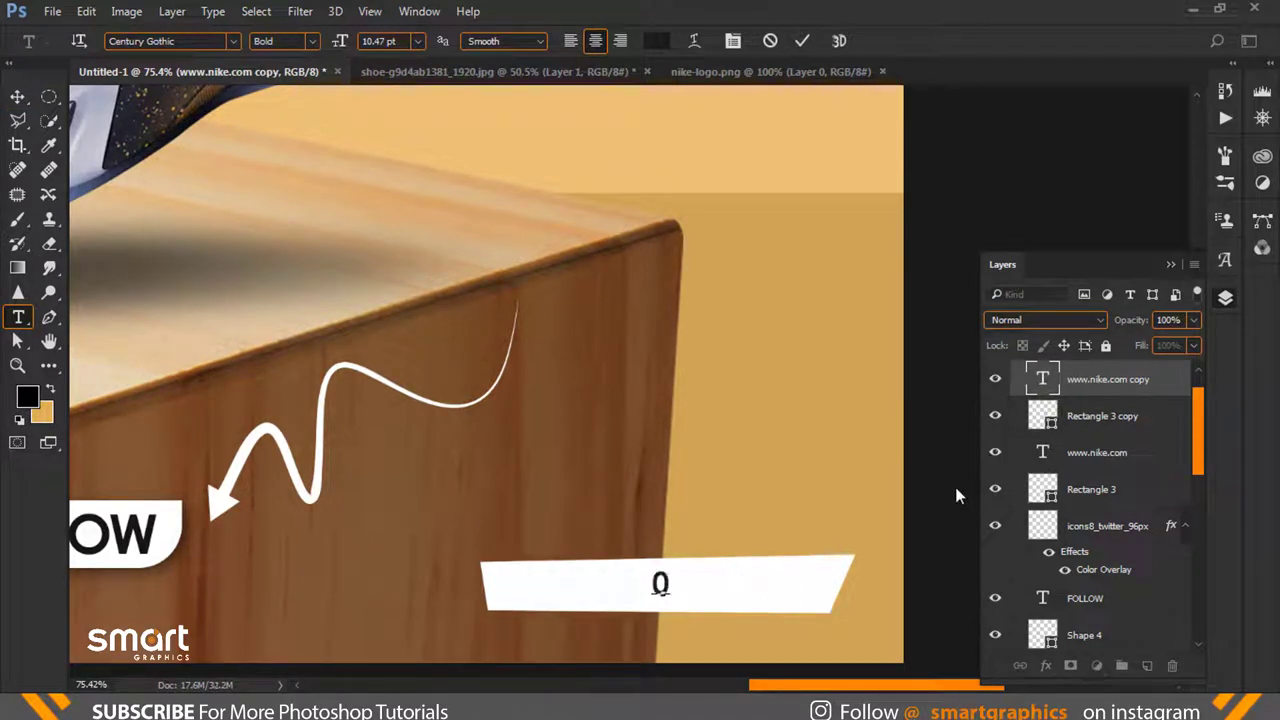
{"action": "type", "text": "0 00 00 00 00"}
{"action": "key", "text": "ctrl+Return"}
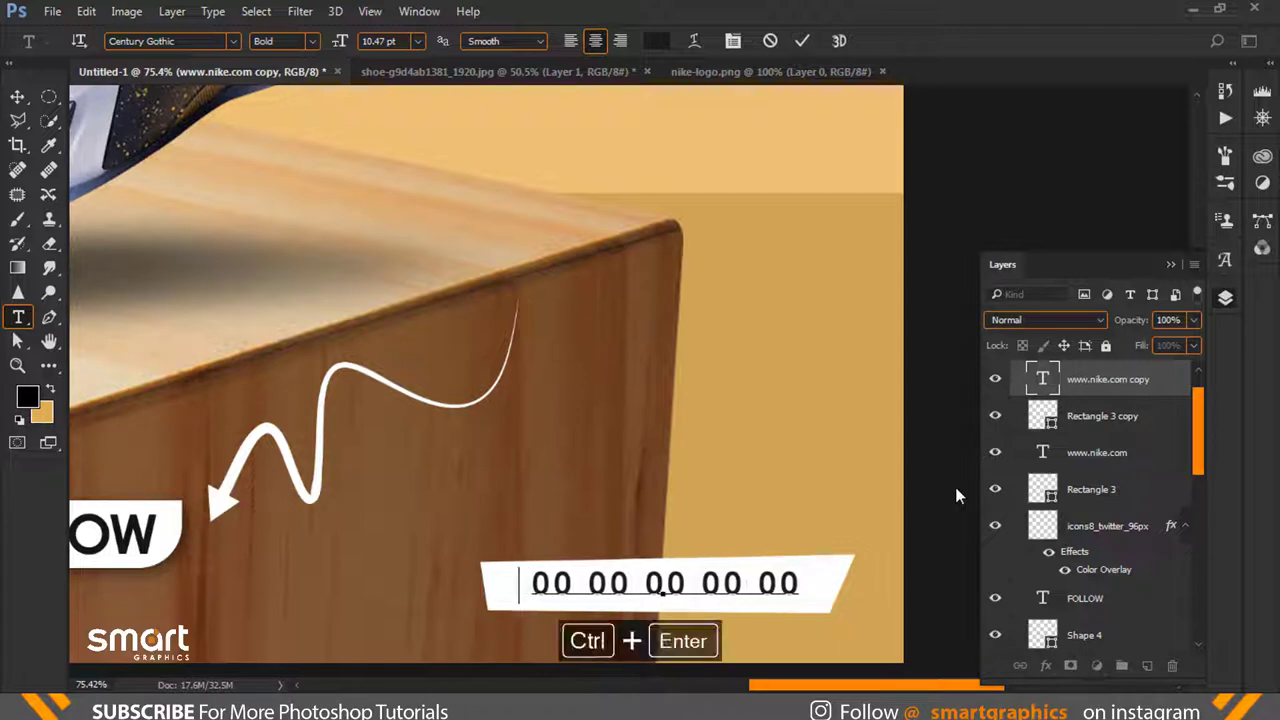
{"action": "left_click_drag", "start_coordinate": [737, 592], "coordinate": [758, 592]}
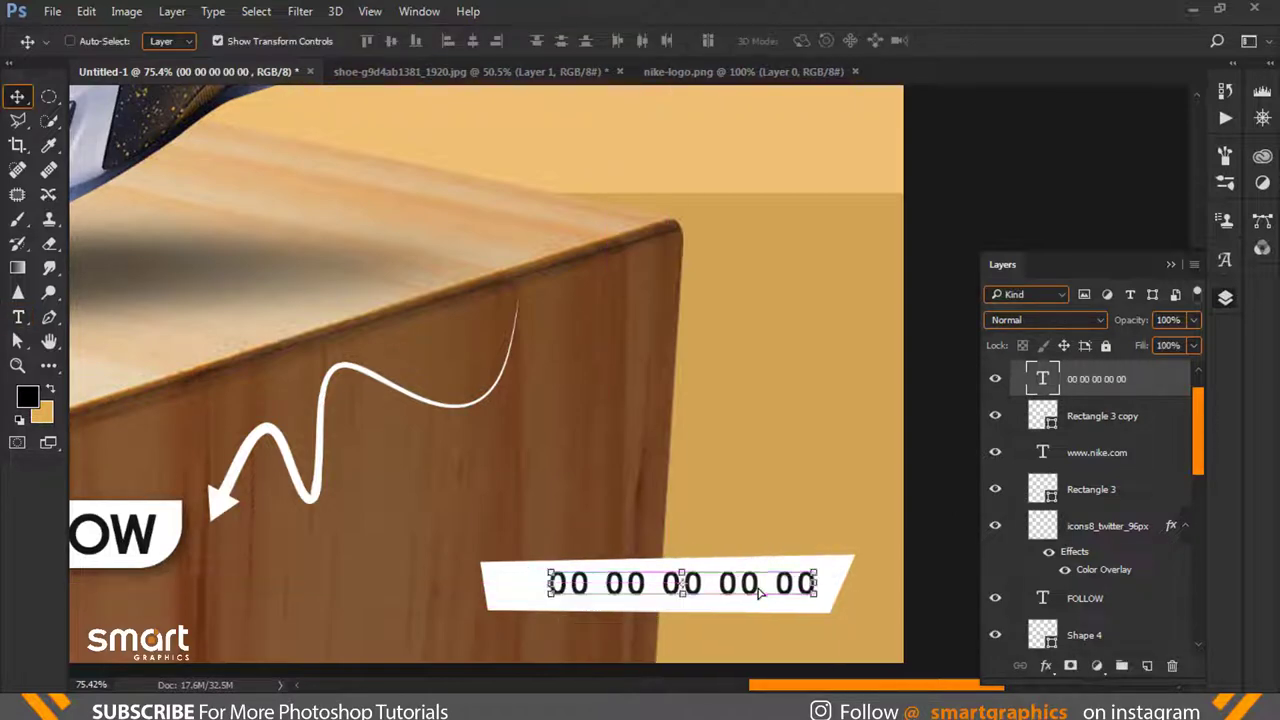
{"action": "key", "text": "alt+Tab"}
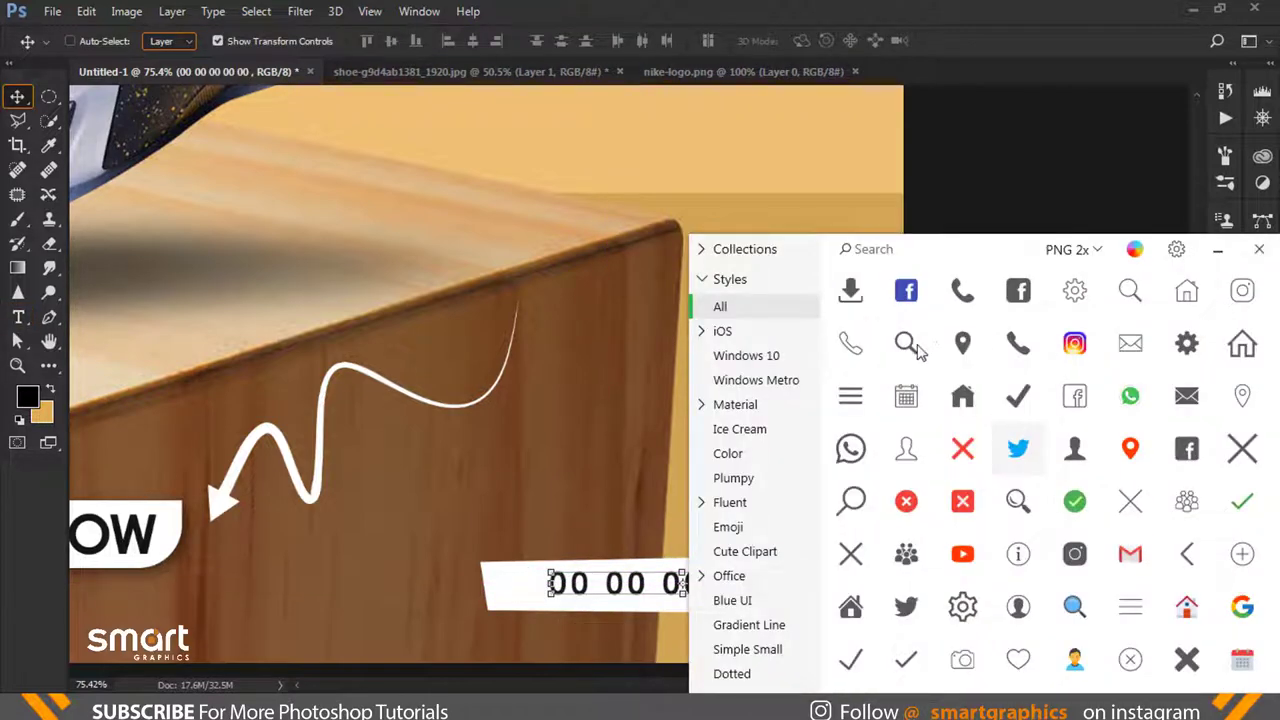
Place the Pichon phone icon, scaled to about 12%, just left of the first 00.
{"action": "left_click_drag", "start_coordinate": [1010, 348], "coordinate": [570, 382]}
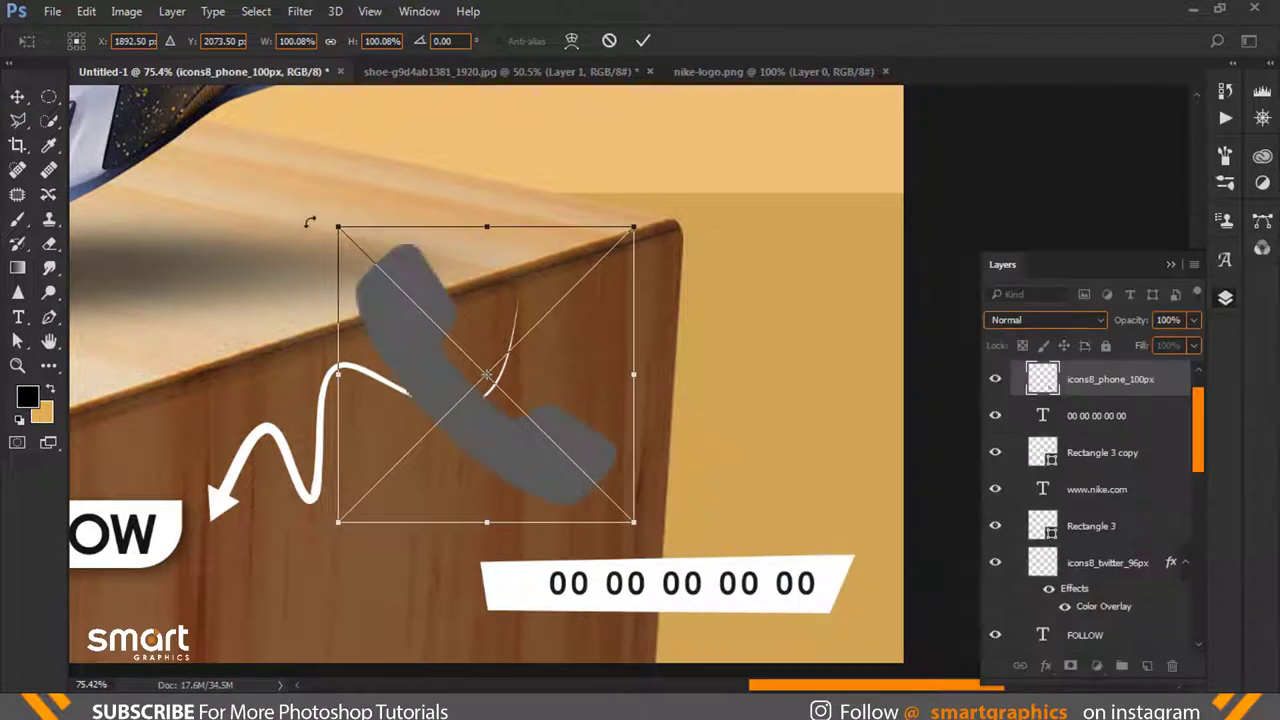
{"action": "left_click_drag", "start_coordinate": [338, 227], "coordinate": [604, 515]}
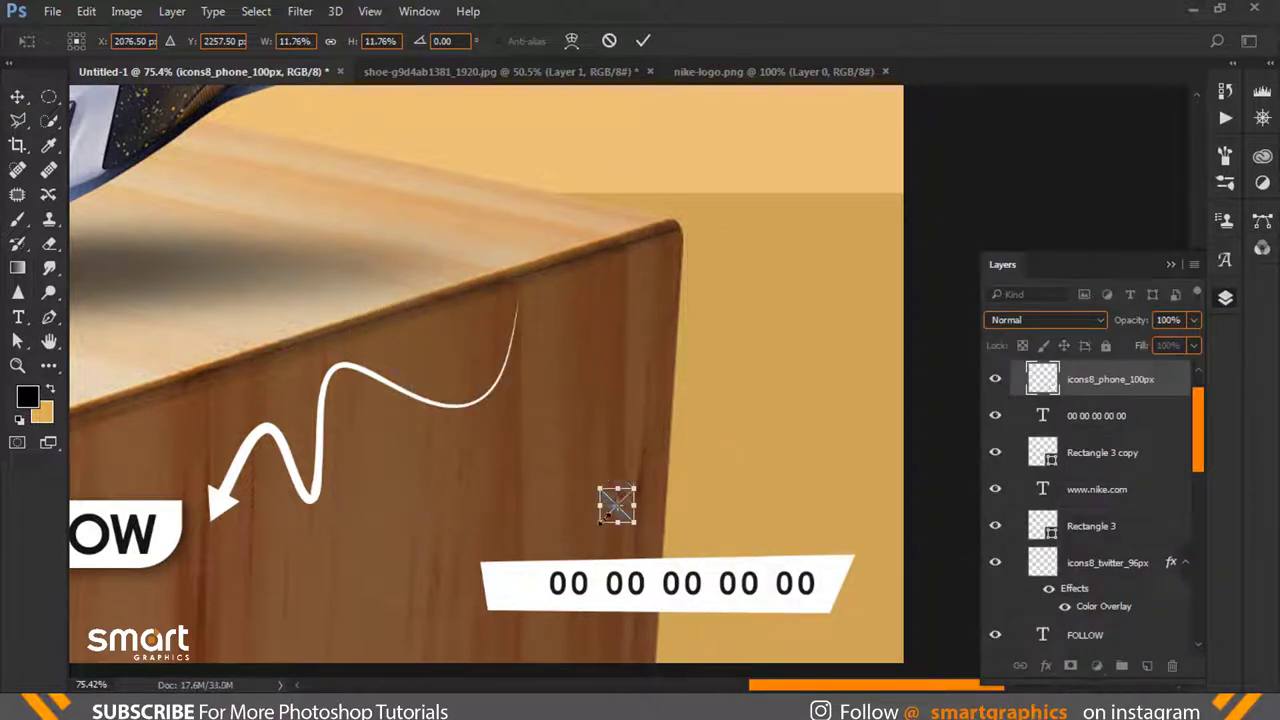
{"action": "key", "text": "Return"}
{"action": "mouse_move", "coordinate": [617, 505]}
{"action": "left_mouse_down"}
{"action": "mouse_move", "coordinate": [545, 583]}
{"action": "mouse_move", "coordinate": [517, 583]}
{"action": "left_mouse_up"}
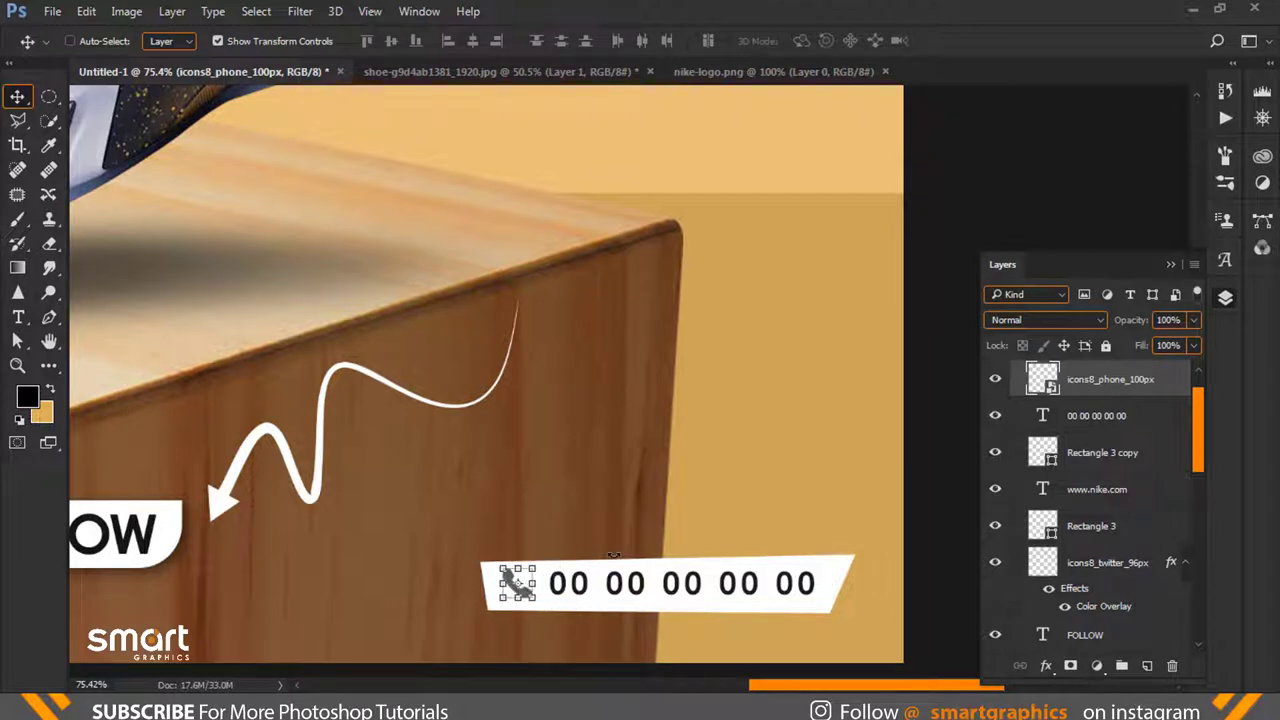
Give the phone icon a dark #212121 Color Overlay, then collapse the Text group.
{"action": "scroll", "coordinate": [612, 555], "scroll_direction": "down", "scroll_amount": 3}
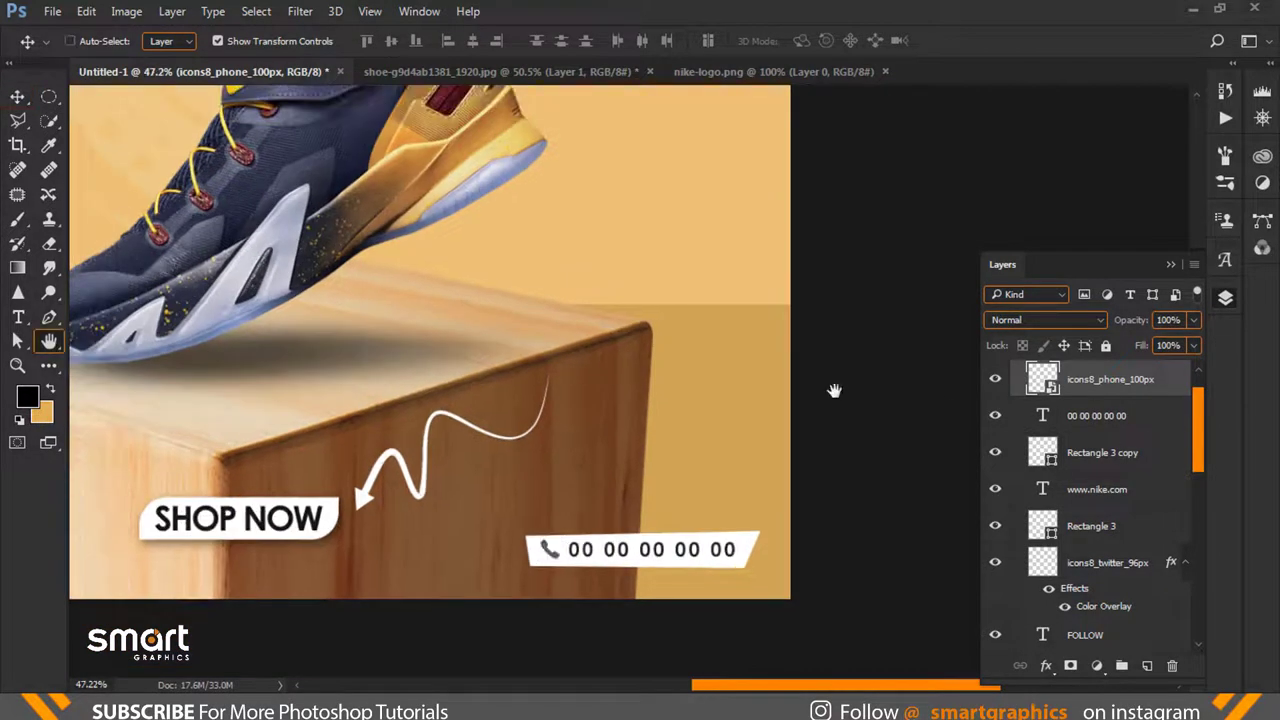
{"action": "double_click", "coordinate": [1150, 379]}
{"action": "left_click", "coordinate": [80, 359]}
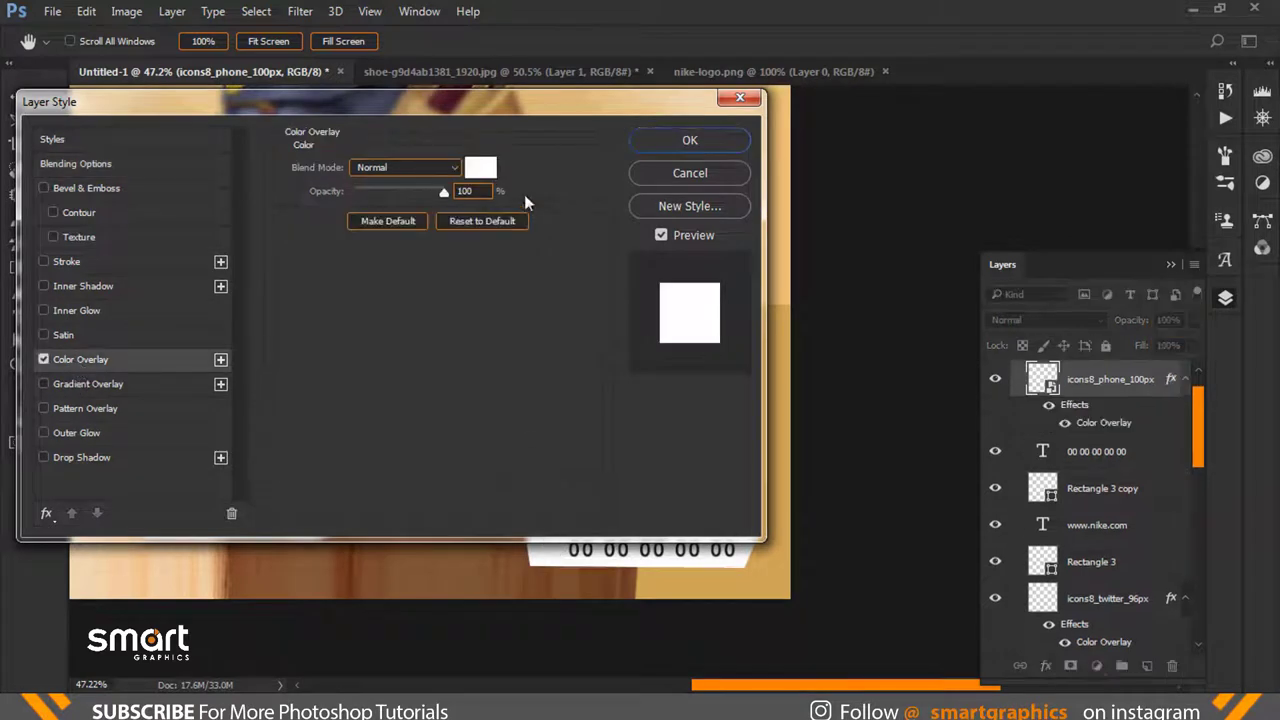
{"action": "left_click", "coordinate": [480, 167]}
{"action": "type", "text": "000000212121"}
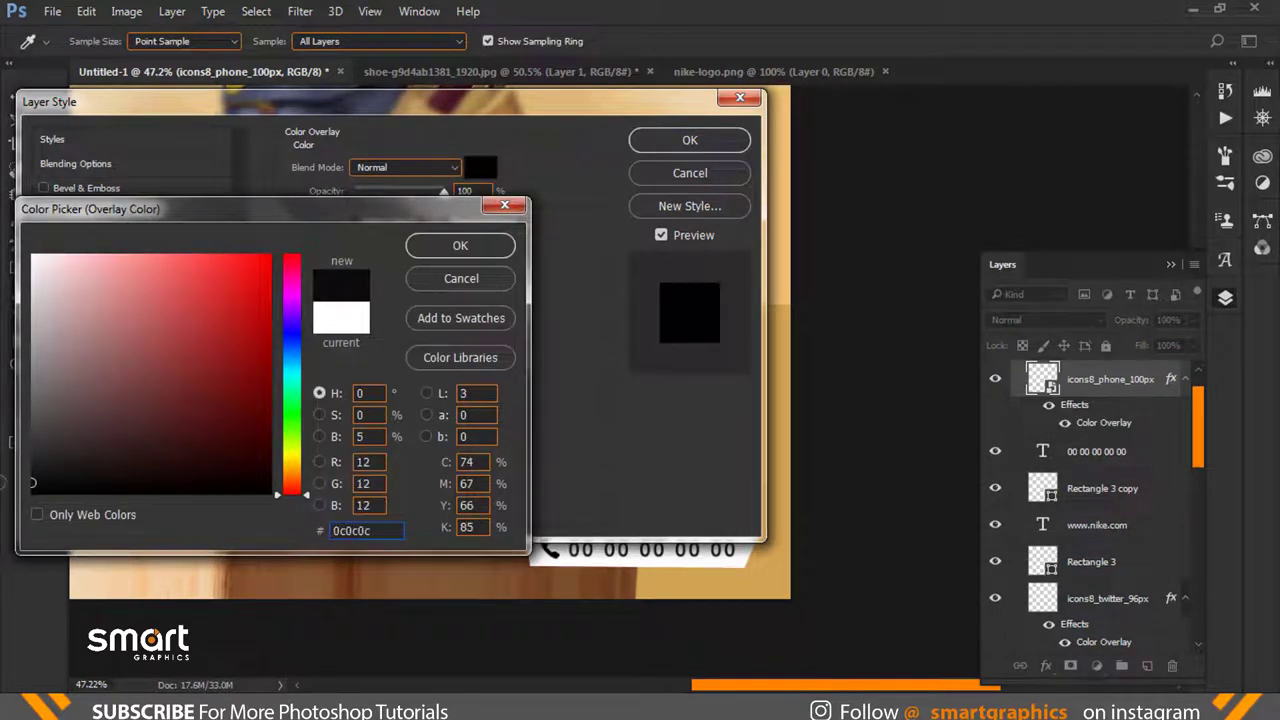
{"action": "left_click", "coordinate": [481, 245]}
{"action": "left_click", "coordinate": [689, 140]}
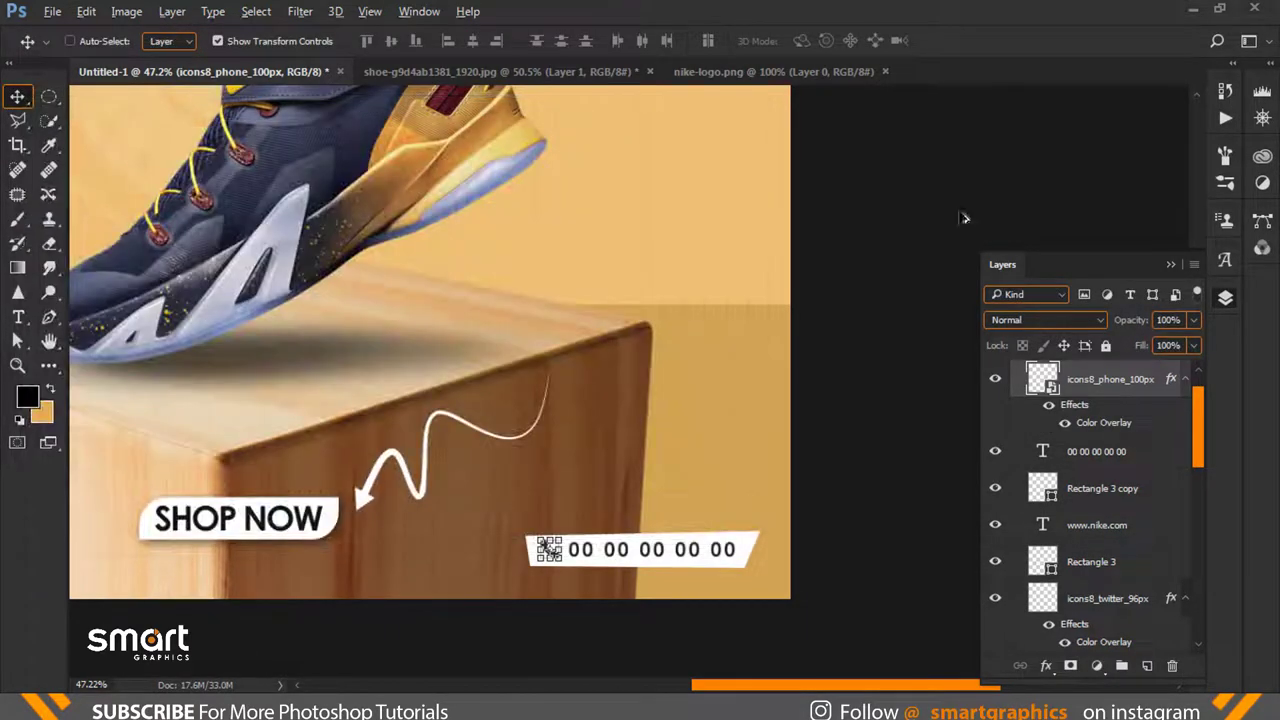
{"action": "scroll", "coordinate": [1058, 412], "scroll_direction": "up", "scroll_amount": 1}
{"action": "left_click", "coordinate": [1016, 393]}
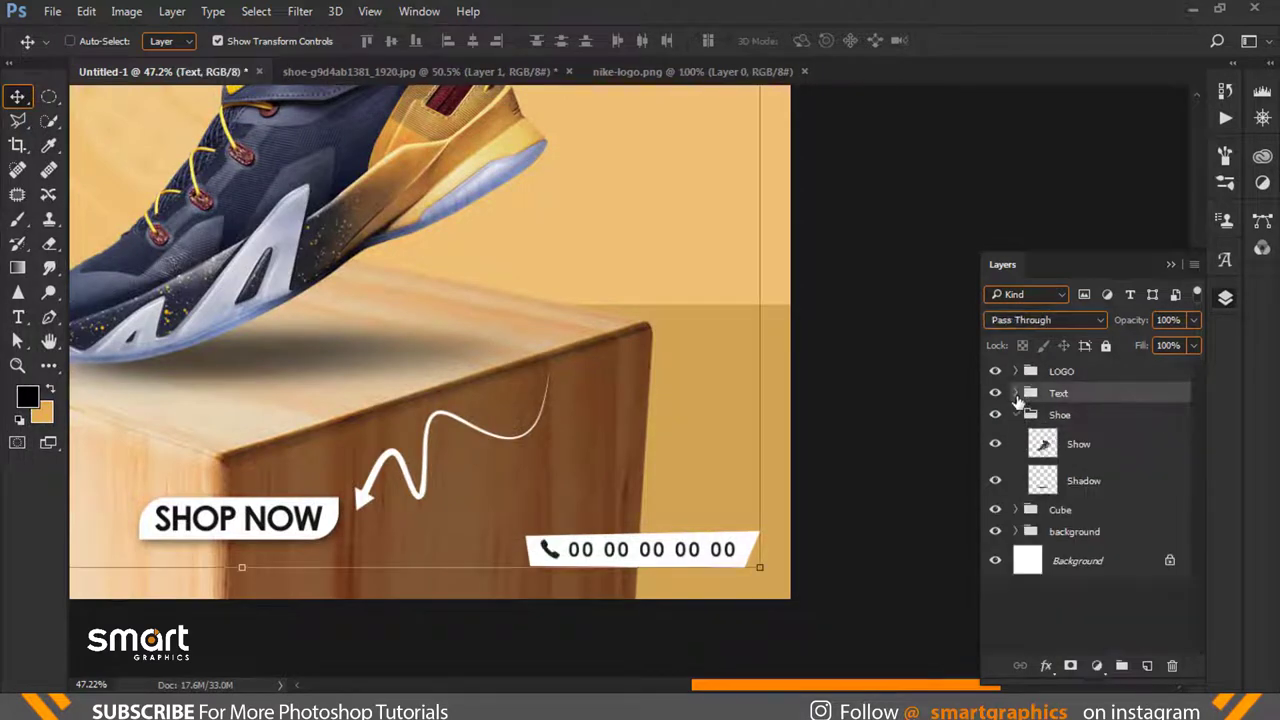
Fit the poster in view, hide the transform box, and search Pichon for 'qr'.
{"action": "key", "text": "ctrl+0"}
{"action": "key", "text": "ctrl+h"}
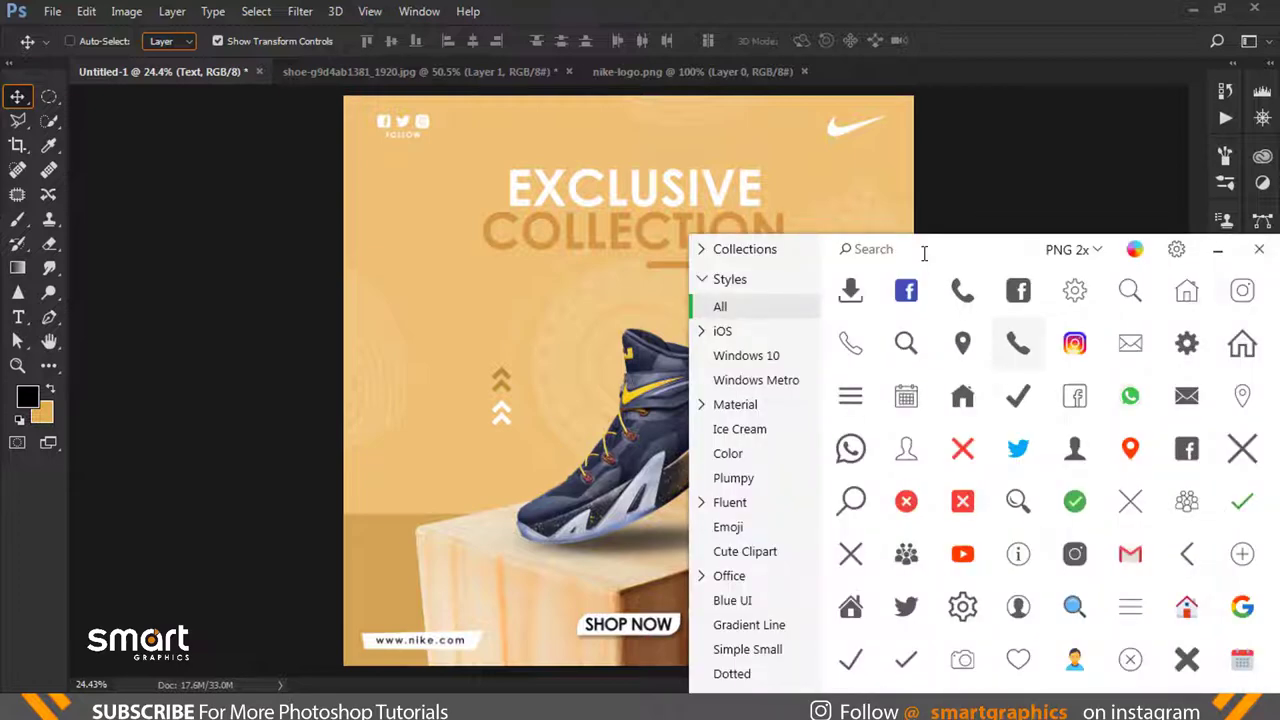
{"action": "left_click", "coordinate": [924, 253]}
{"action": "type", "text": "qr"}
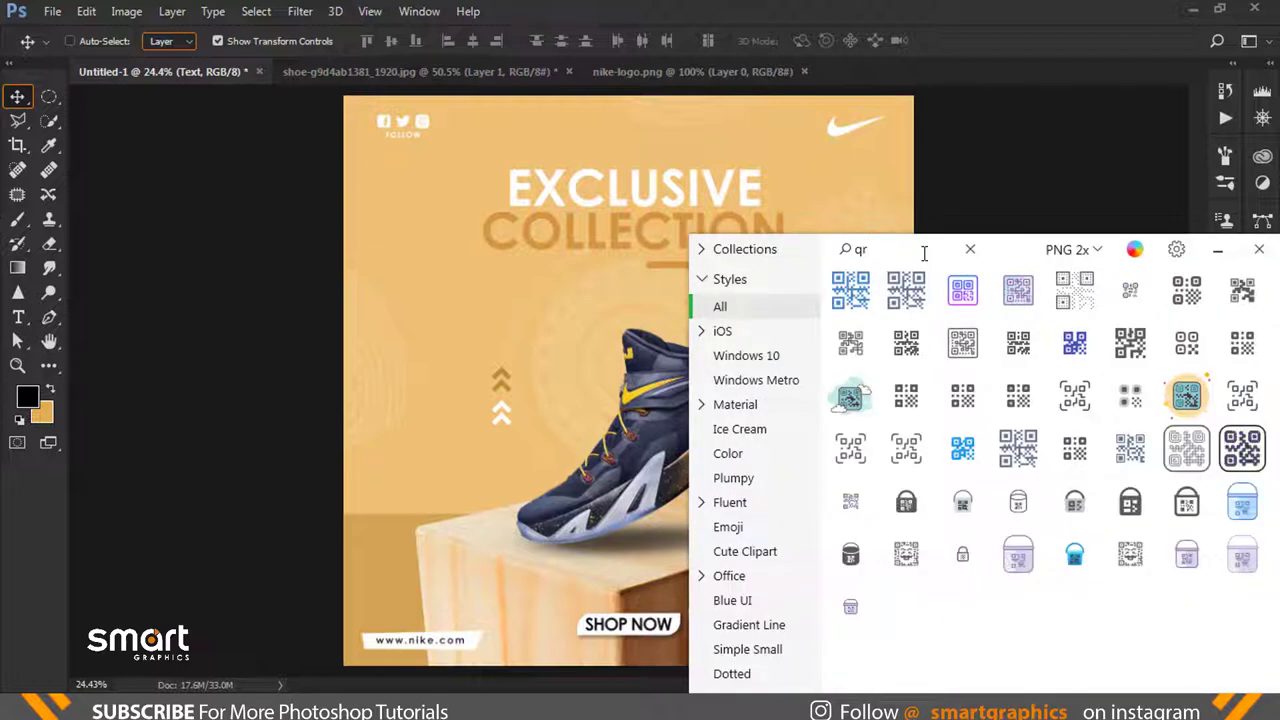
Place a QR-code icon on the poster, enlarged and nudged left of the chevrons.
{"action": "left_click_drag", "start_coordinate": [962, 400], "coordinate": [618, 428]}
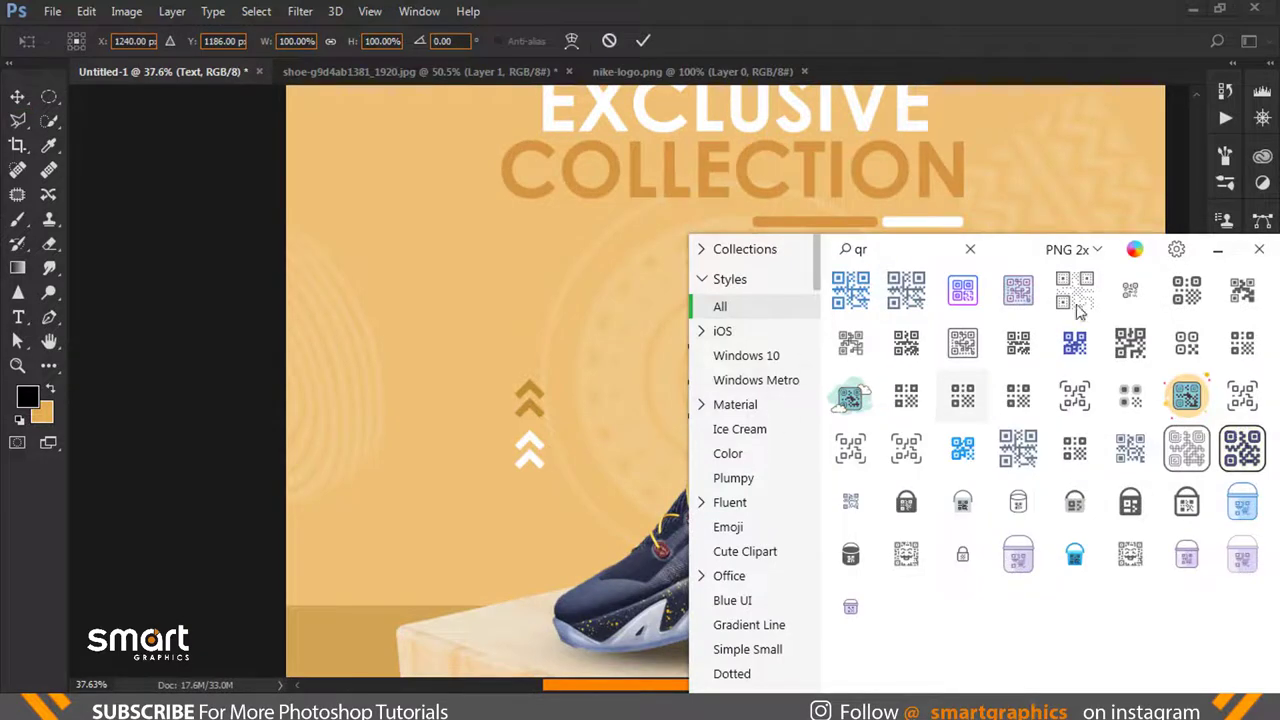
{"action": "left_click_drag", "start_coordinate": [1078, 312], "coordinate": [641, 410]}
{"action": "mouse_move", "coordinate": [735, 400]}
{"action": "left_mouse_down"}
{"action": "mouse_move", "coordinate": [445, 368]}
{"action": "mouse_move", "coordinate": [508, 383]}
{"action": "left_mouse_up"}
{"action": "scroll", "coordinate": [445, 368], "scroll_direction": "down", "scroll_amount": 4}
{"action": "scroll", "coordinate": [445, 368], "scroll_direction": "down", "scroll_amount": 2}
{"action": "key", "text": "Return"}
{"action": "scroll", "coordinate": [470, 375], "scroll_direction": "up", "scroll_amount": 2}
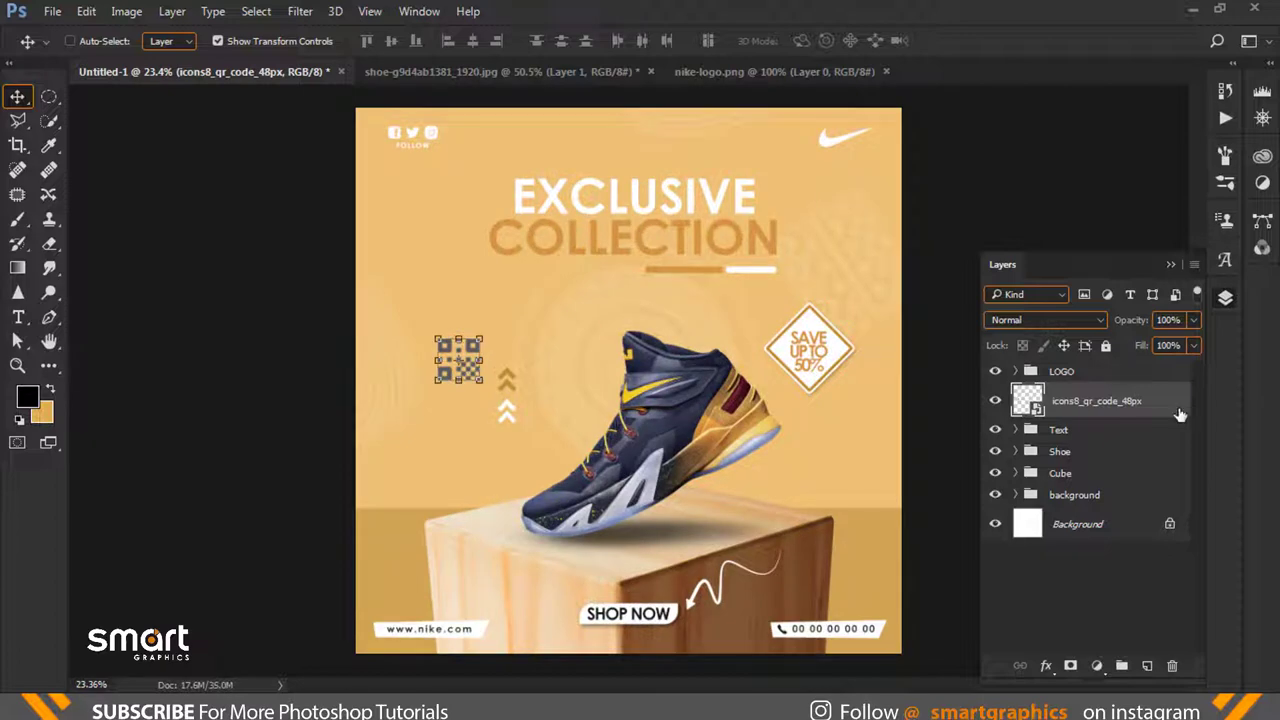
{"action": "key", "text": "shift+Up"}
{"action": "key", "text": "shift+Left"}
{"action": "key", "text": "shift+Left"}
{"action": "key", "text": "shift+Left"}
{"action": "key", "text": "shift+Left"}
{"action": "key", "text": "shift+Left"}
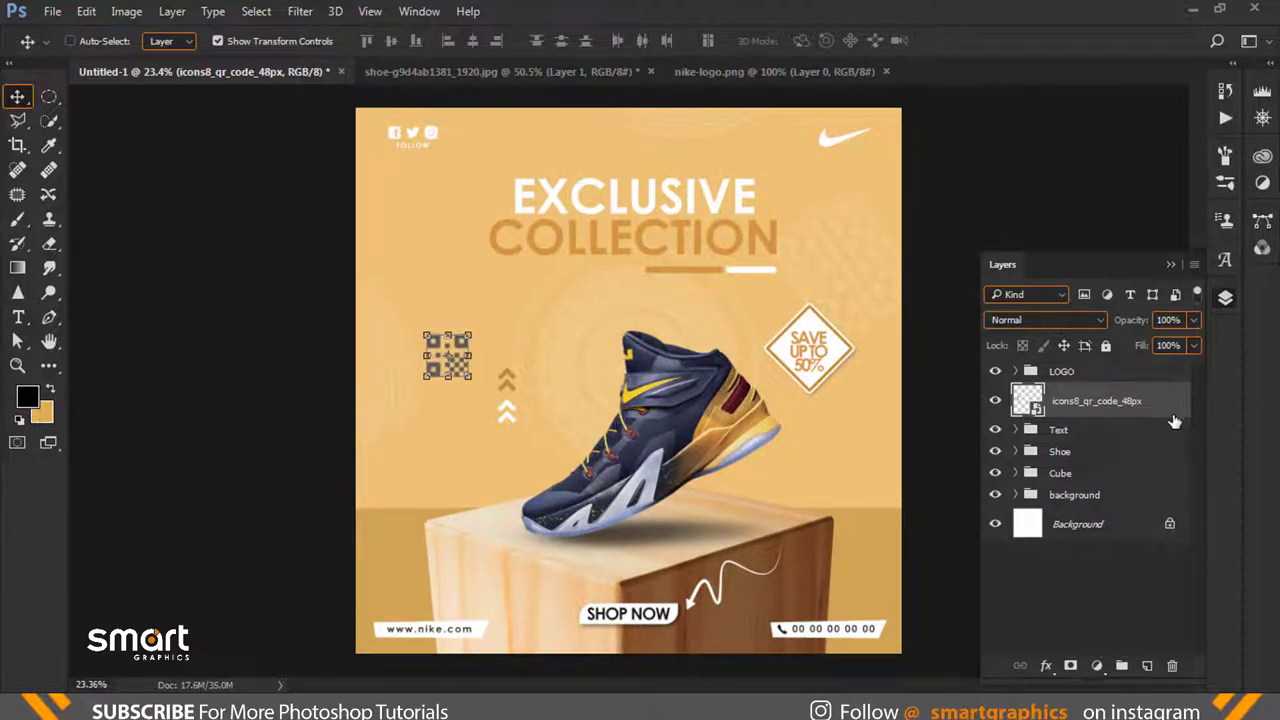
Recolour the QR code dark with a Color Overlay layer style.
{"action": "double_click", "coordinate": [1172, 410]}
{"action": "left_click", "coordinate": [83, 359]}
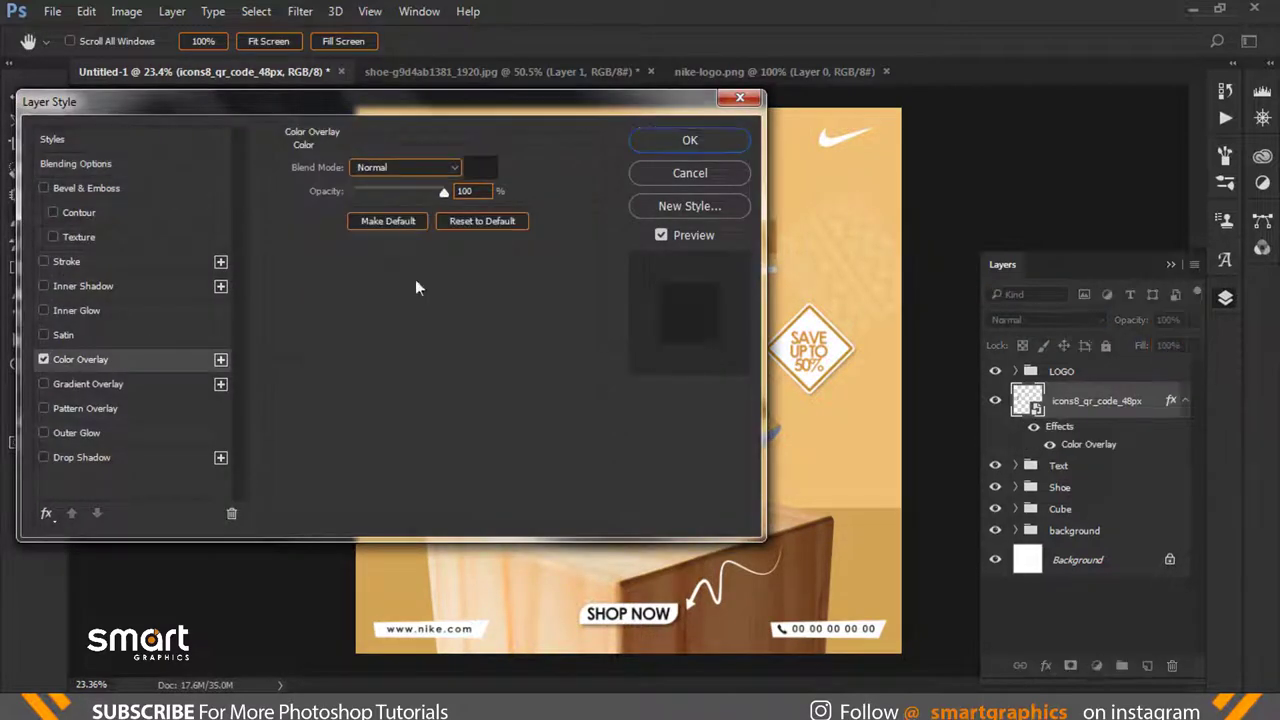
{"action": "left_click", "coordinate": [677, 145]}
{"action": "scroll", "coordinate": [450, 353], "scroll_direction": "up", "scroll_amount": 3}
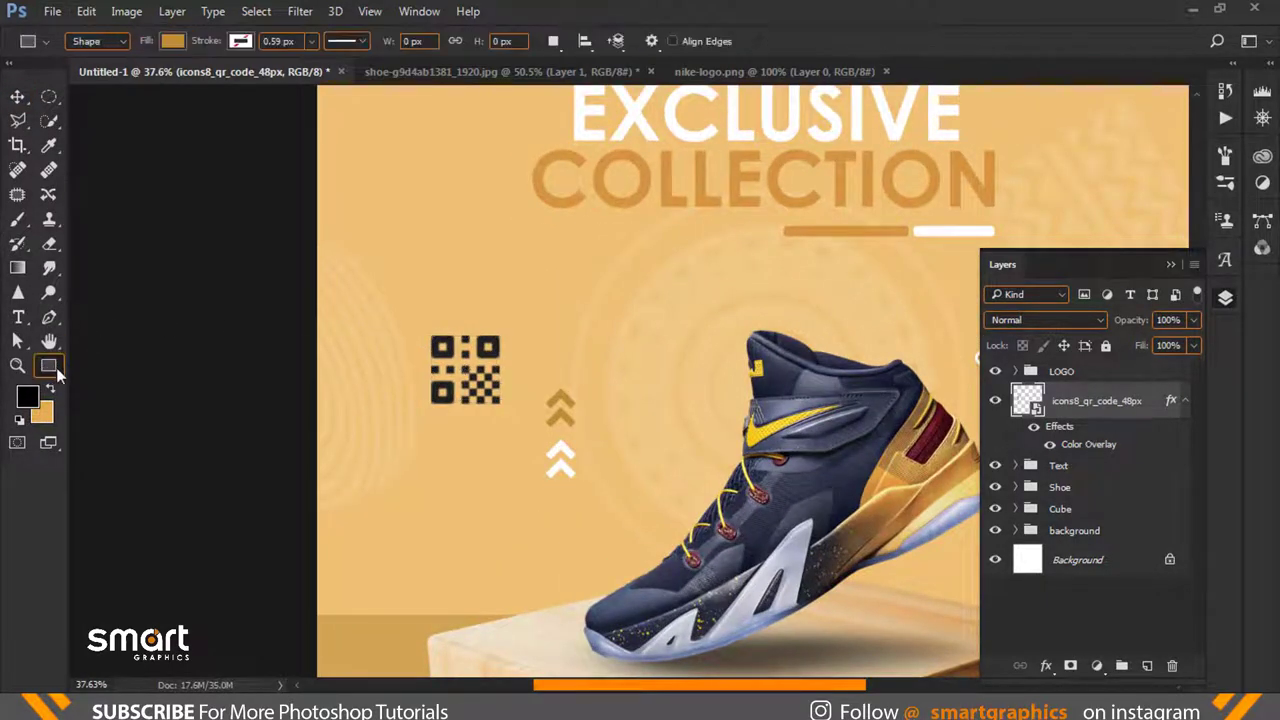
Draw a white-filled rectangle around the QR code and place it behind it.
{"action": "left_click", "coordinate": [49, 366]}
{"action": "left_click", "coordinate": [110, 592]}
{"action": "left_click_drag", "start_coordinate": [424, 331], "coordinate": [506, 409]}
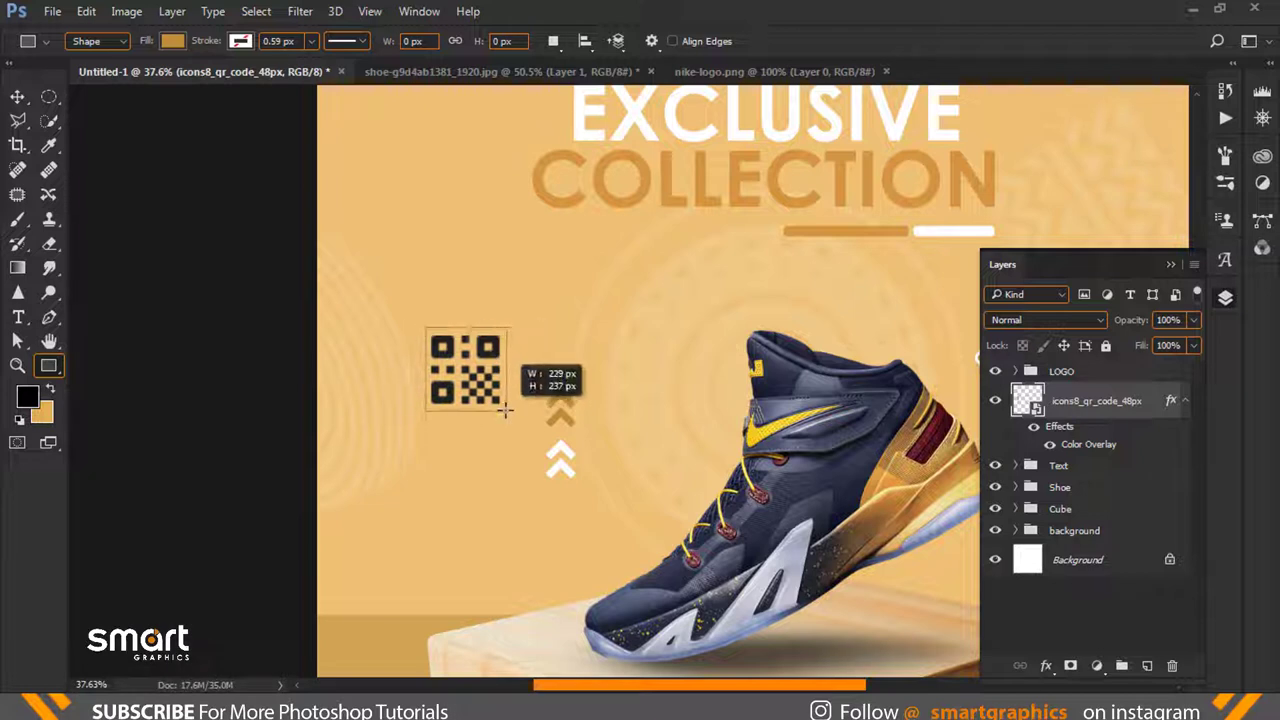
{"action": "left_click", "coordinate": [722, 357]}
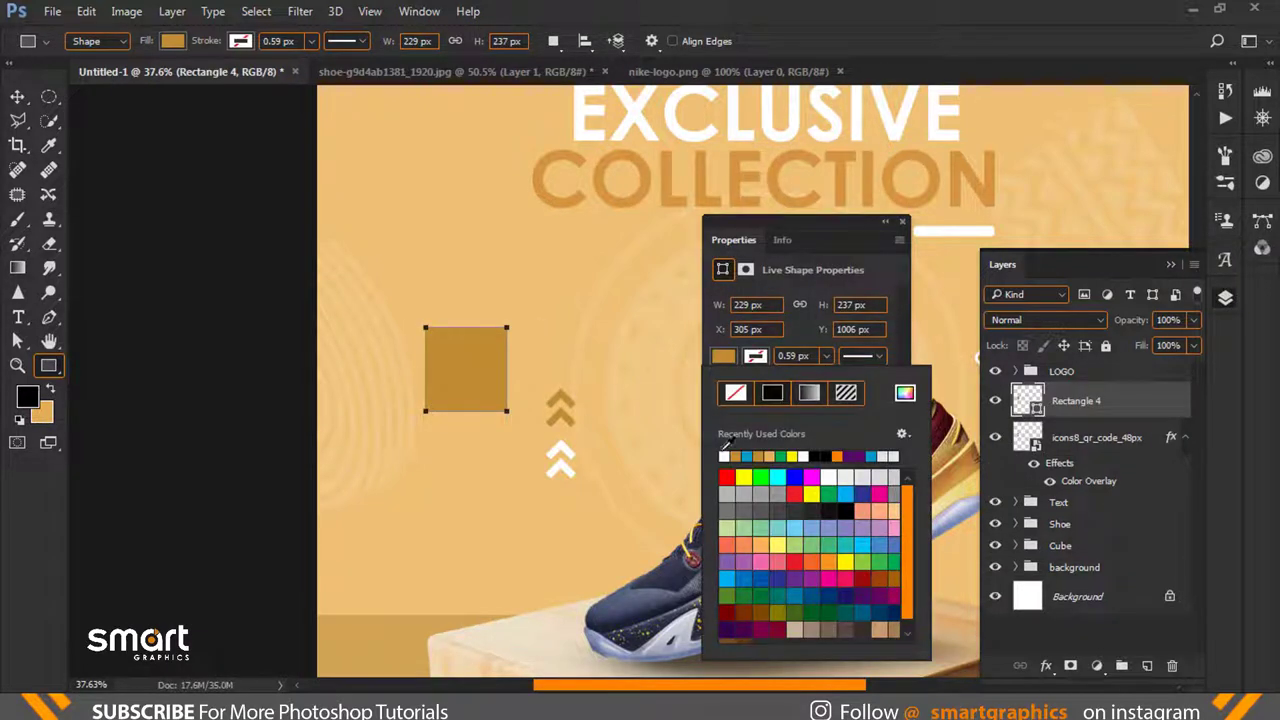
{"action": "left_click", "coordinate": [724, 456]}
{"action": "left_click", "coordinate": [902, 222]}
{"action": "left_click_drag", "start_coordinate": [1078, 401], "coordinate": [1078, 470]}
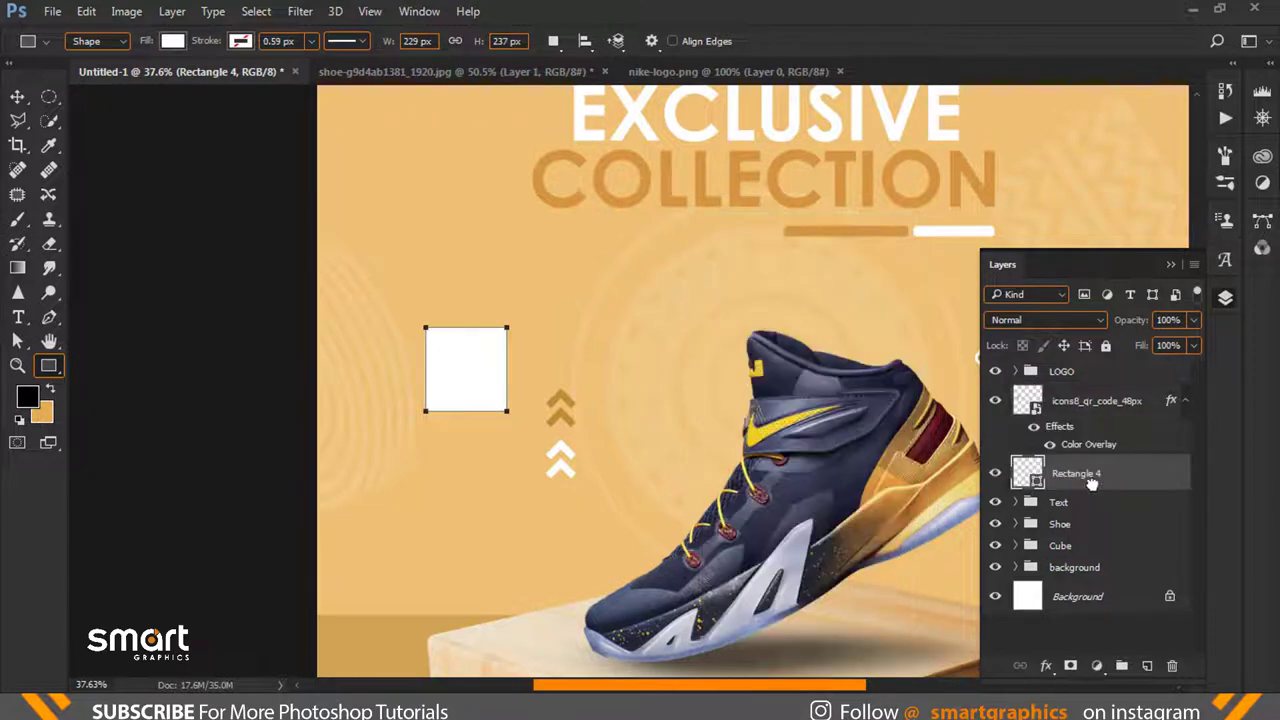
Move the QR code and Rectangle 4 layers into the Text group.
{"action": "left_click", "coordinate": [1113, 401], "text": "shift"}
{"action": "left_click_drag", "start_coordinate": [1113, 401], "coordinate": [1058, 503]}
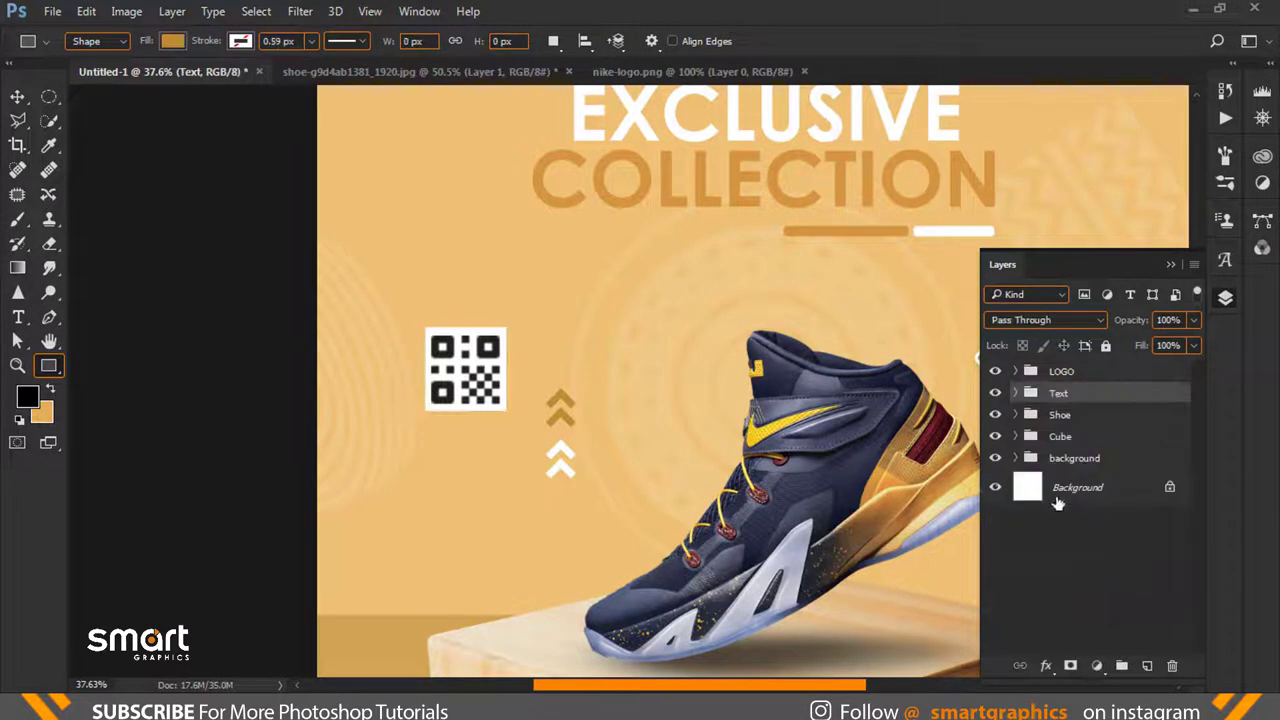
{"action": "key", "text": "ctrl+0"}
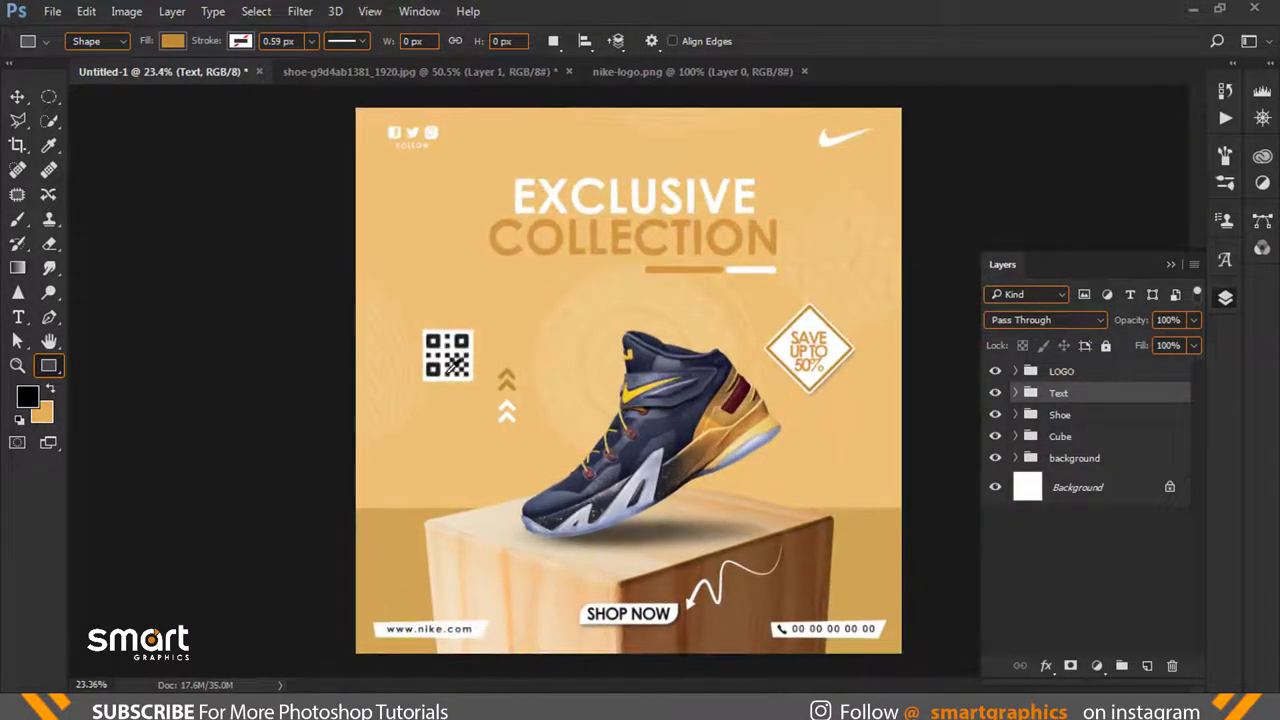
{"action": "key", "text": "v"}
Shrink the QR code slightly with Free Transform.
{"action": "left_click", "coordinate": [453, 368], "text": "ctrl"}
{"action": "scroll", "coordinate": [453, 368], "scroll_direction": "up", "scroll_amount": 3, "text": "alt"}
{"action": "scroll", "coordinate": [453, 368], "scroll_direction": "up", "scroll_amount": 2, "text": "alt"}
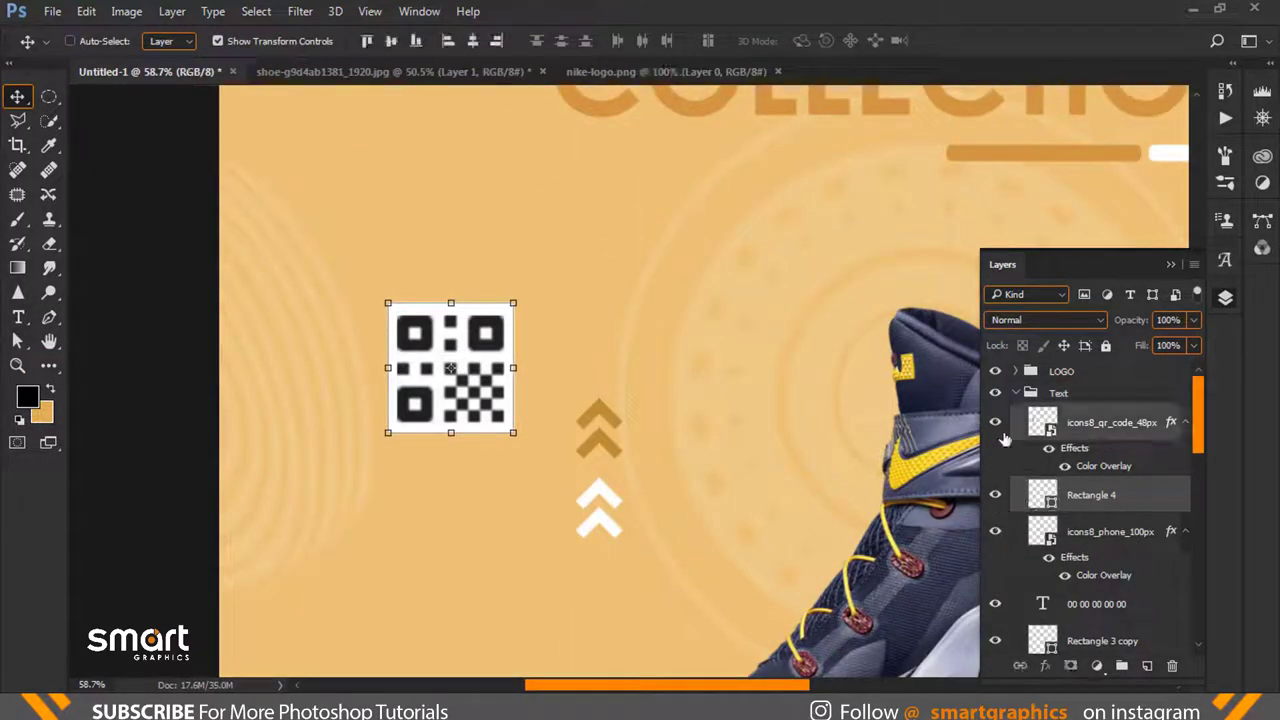
{"action": "key", "text": "ctrl+t"}
{"action": "left_click_drag", "start_coordinate": [514, 433], "coordinate": [499, 418]}
{"action": "key", "text": "Return"}
{"action": "key", "text": "ctrl+0"}
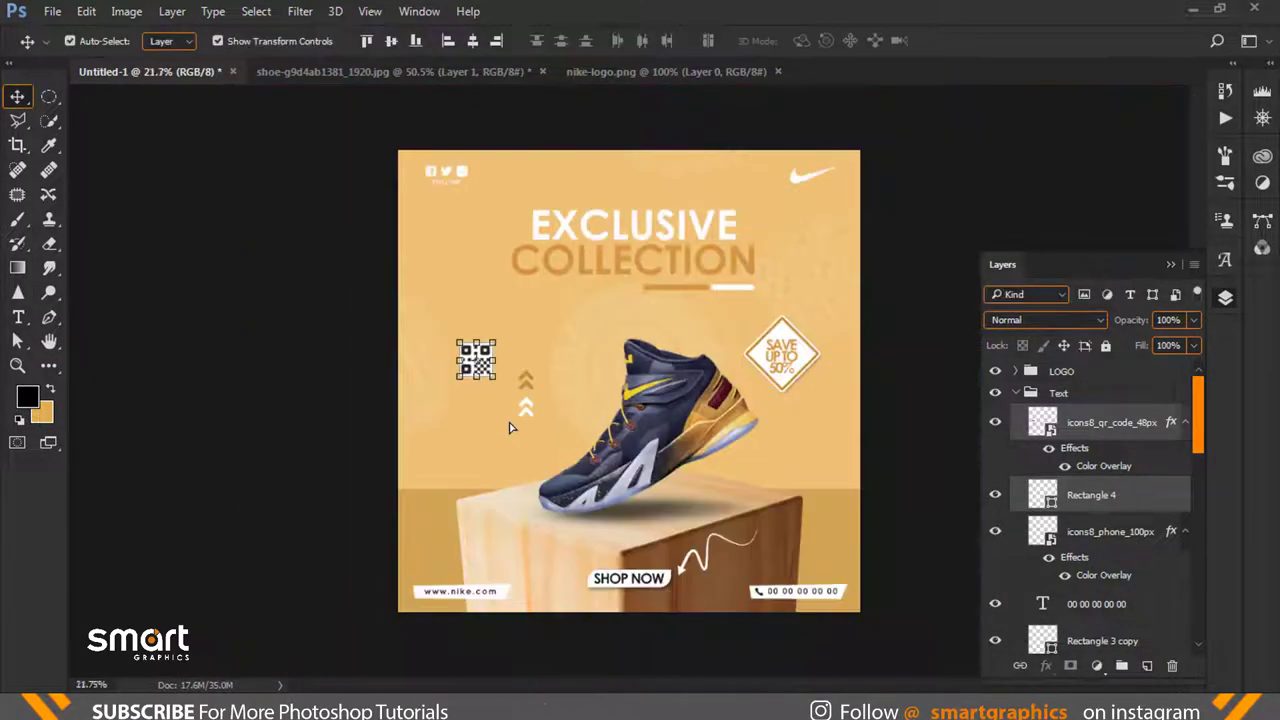
{"action": "left_click", "coordinate": [597, 428], "text": "ctrl"}
{"action": "left_click", "coordinate": [435, 495], "text": "ctrl"}
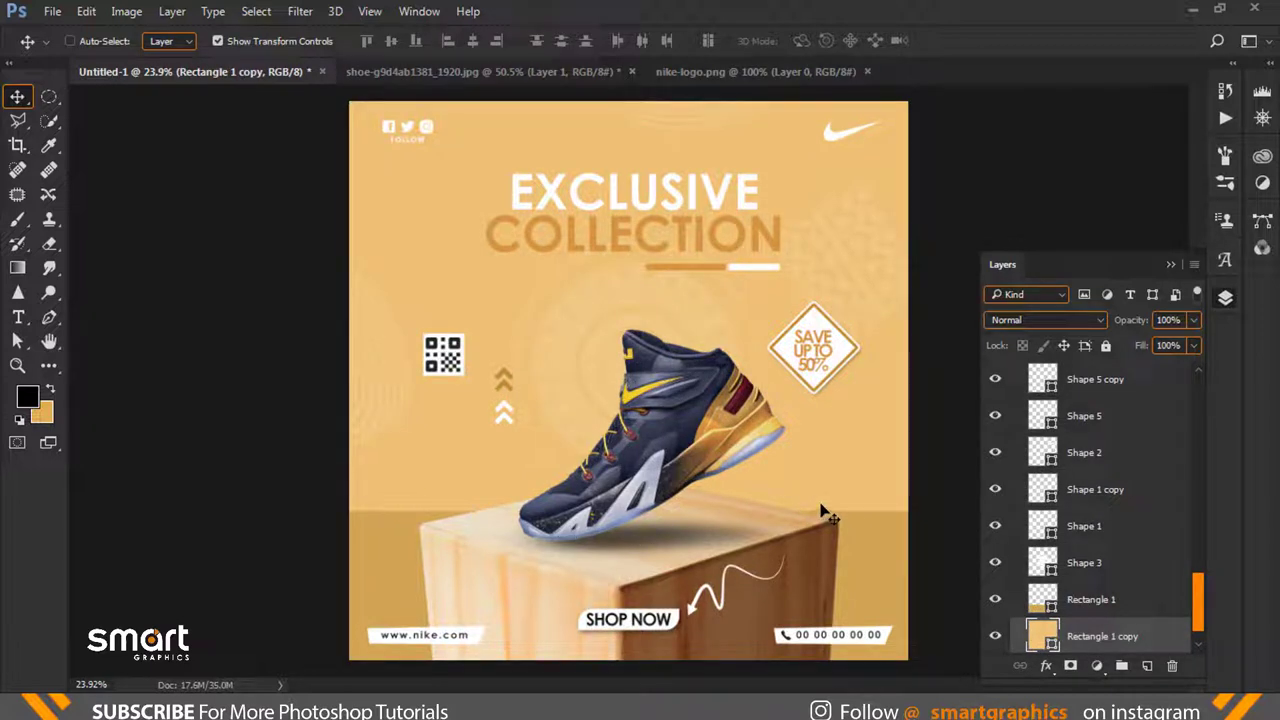
Select the background group and collapse the Text group in the Layers panel.
{"action": "scroll", "coordinate": [1012, 440], "scroll_direction": "up", "scroll_amount": 5}
{"action": "left_click", "coordinate": [1012, 444]}
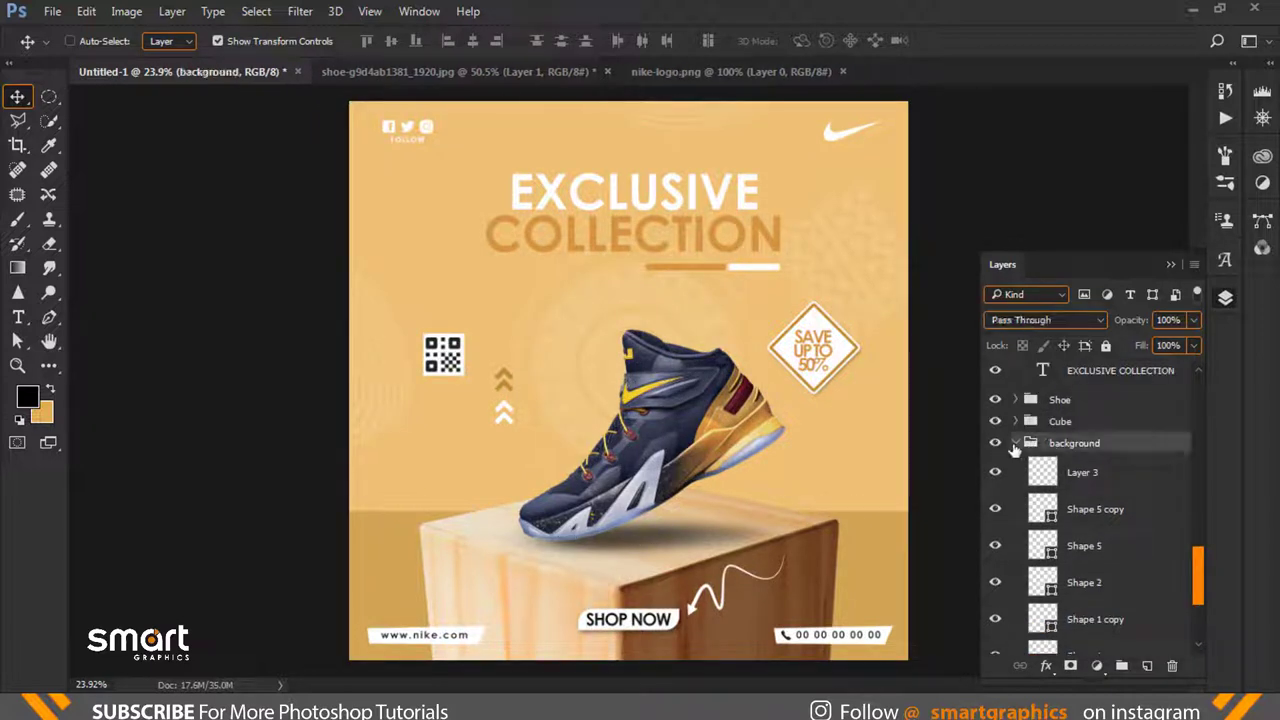
{"action": "scroll", "coordinate": [1012, 440], "scroll_direction": "up", "scroll_amount": 5}
{"action": "scroll", "coordinate": [980, 432], "scroll_direction": "up", "scroll_amount": 1}
{"action": "scroll", "coordinate": [990, 430], "scroll_direction": "up", "scroll_amount": 5}
{"action": "scroll", "coordinate": [1000, 420], "scroll_direction": "up", "scroll_amount": 5}
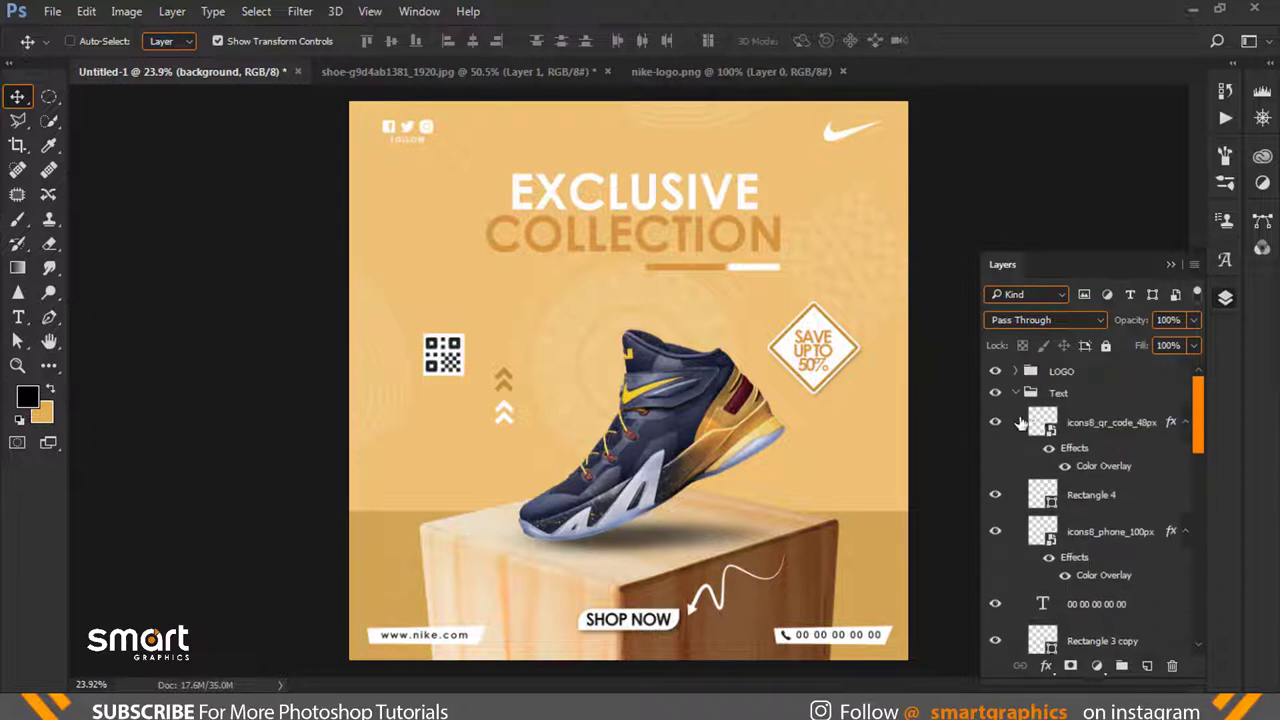
{"action": "left_click", "coordinate": [1015, 392]}
Stamp all visible layers into a smart object and group the original poster groups.
{"action": "left_click", "coordinate": [1115, 373]}
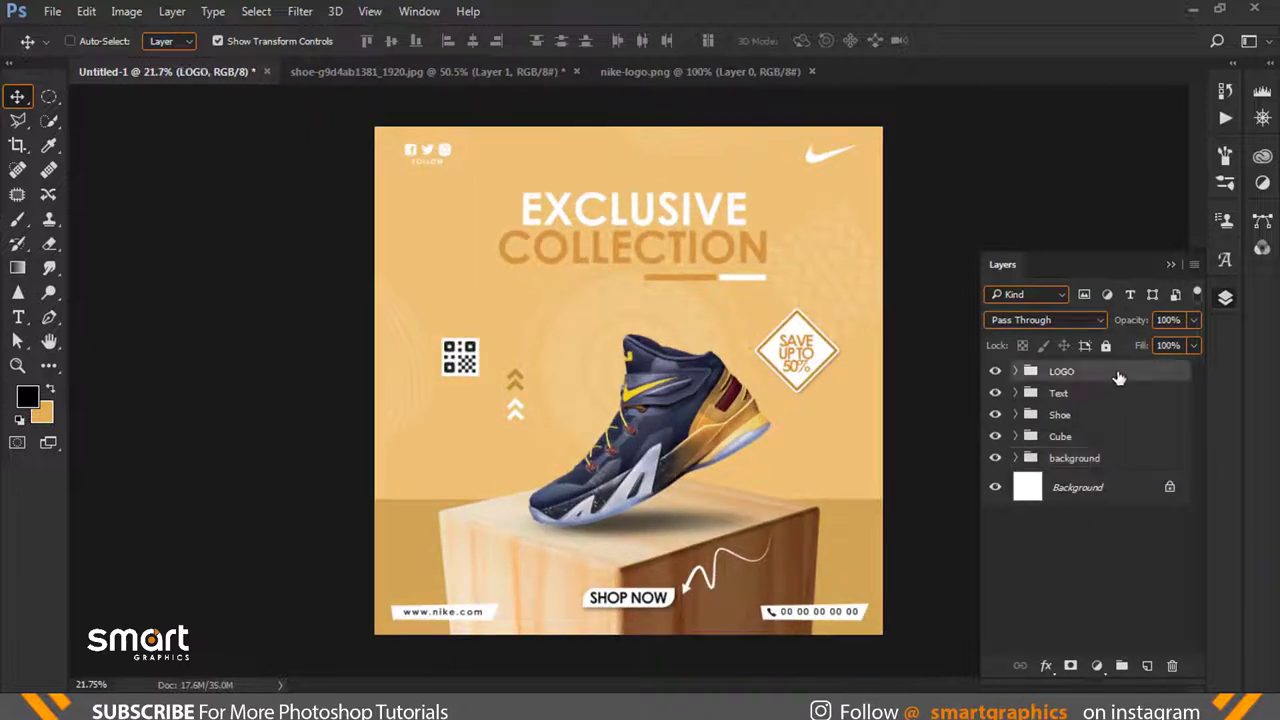
{"action": "key", "text": "ctrl+shift+alt+e"}
{"action": "right_click", "coordinate": [1088, 380]}
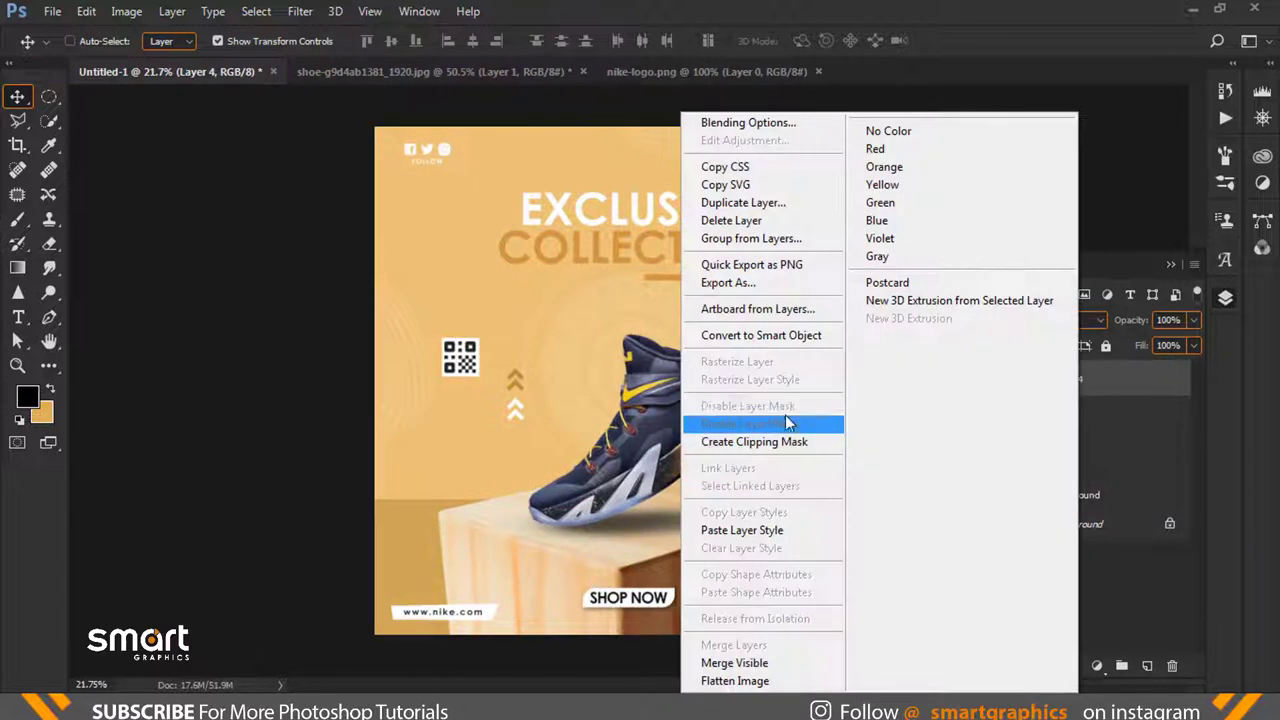
{"action": "left_click", "coordinate": [740, 254]}
{"action": "left_click", "coordinate": [1128, 412]}
{"action": "left_click", "coordinate": [1100, 494], "text": "shift"}
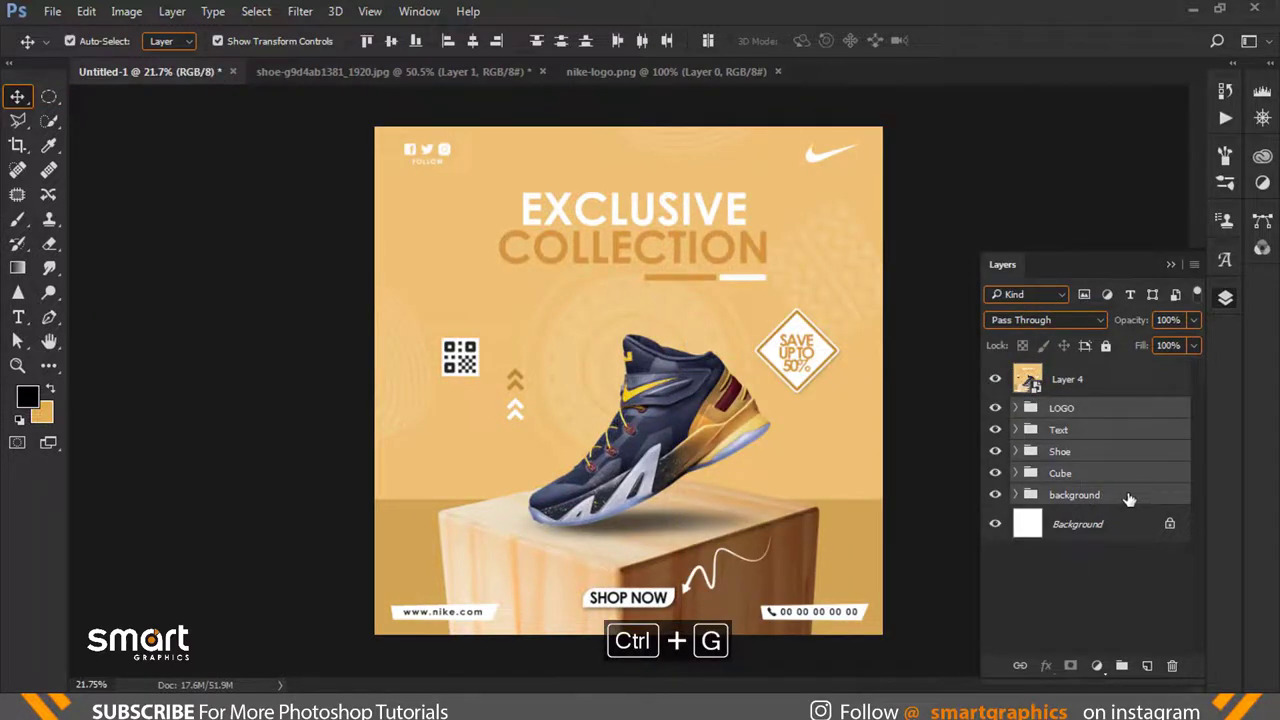
{"action": "key", "text": "ctrl+g"}
Duplicate the merged poster layer and scale the copy to about 85%.
{"action": "left_click", "coordinate": [1098, 388]}
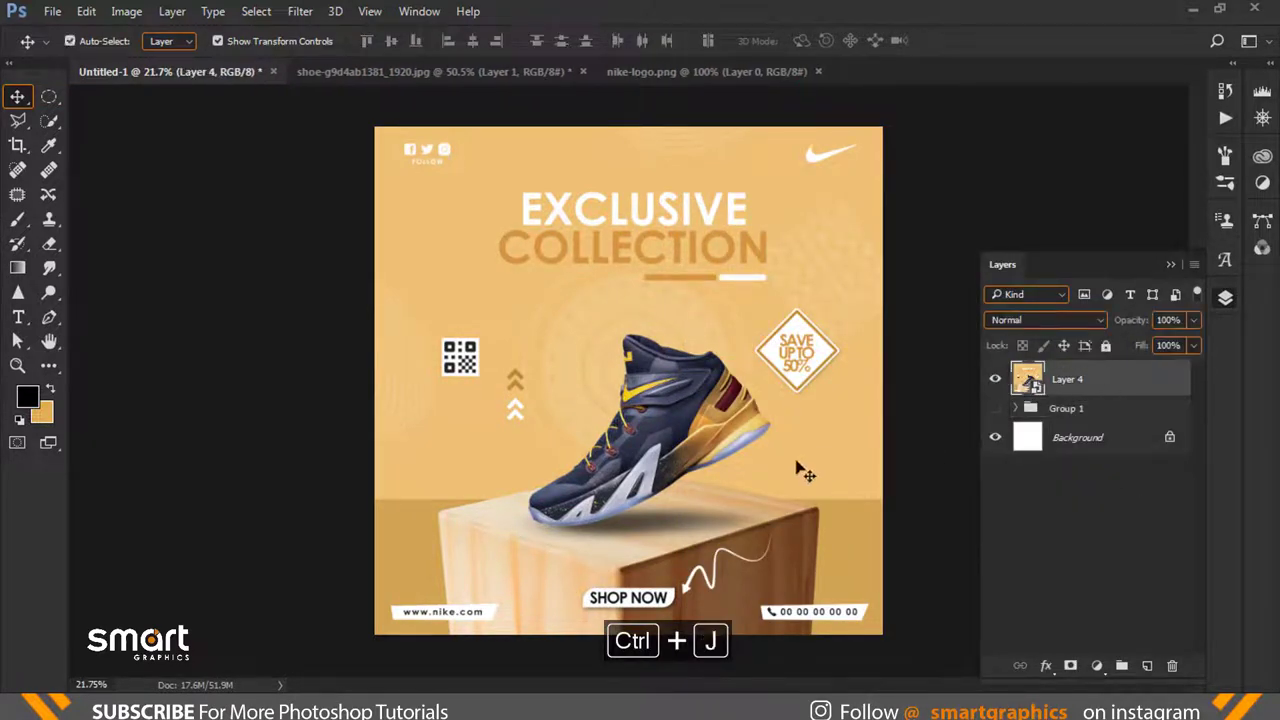
{"action": "key", "text": "ctrl+j"}
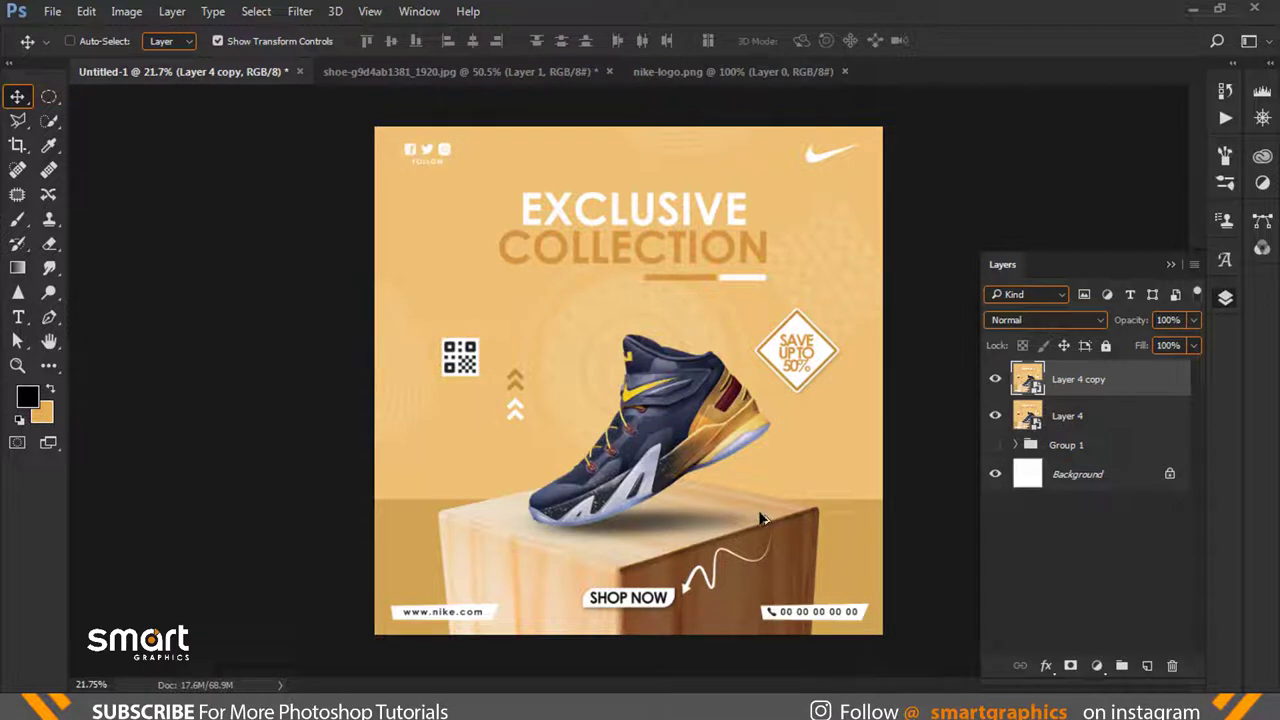
{"action": "key", "text": "ctrl+t"}
{"action": "left_click_drag", "start_coordinate": [880, 634], "coordinate": [842, 598]}
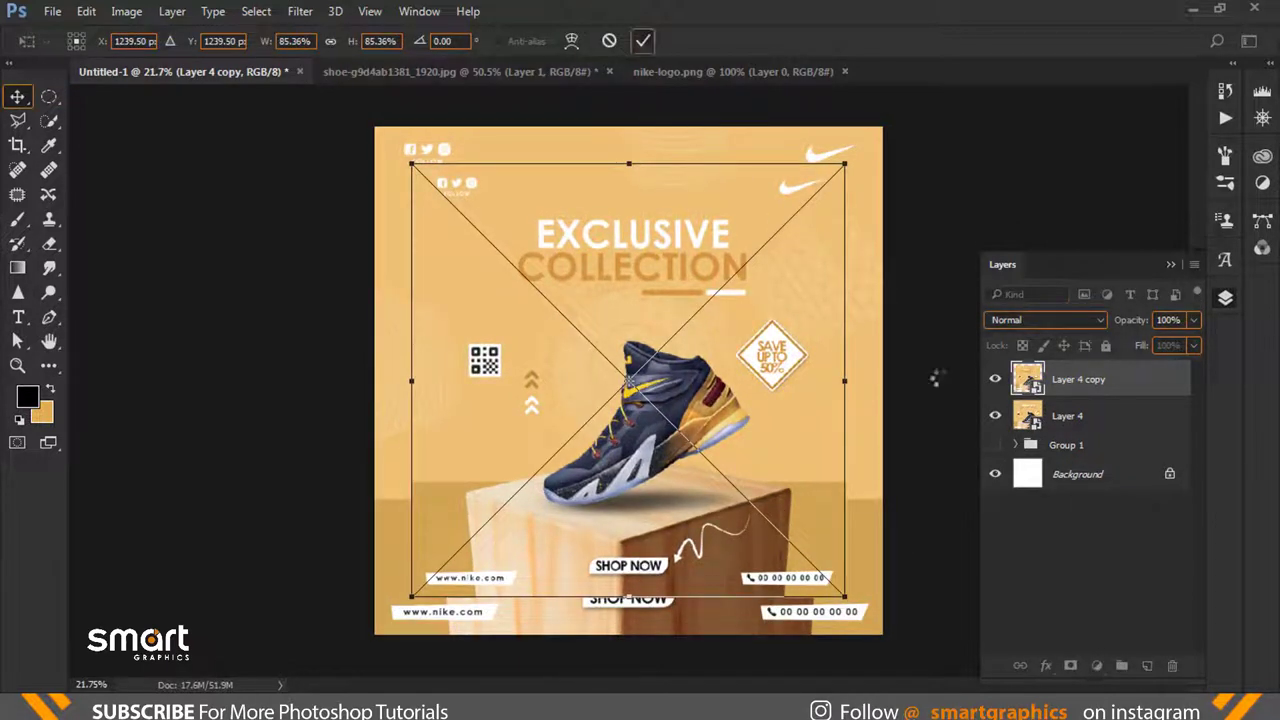
{"action": "key", "text": "Return"}
Start a 44.3 px Gaussian Blur on the full-size merged Layer 4.
{"action": "left_click", "coordinate": [1058, 428]}
{"action": "left_click", "coordinate": [300, 11]}
{"action": "mouse_move", "coordinate": [310, 219]}
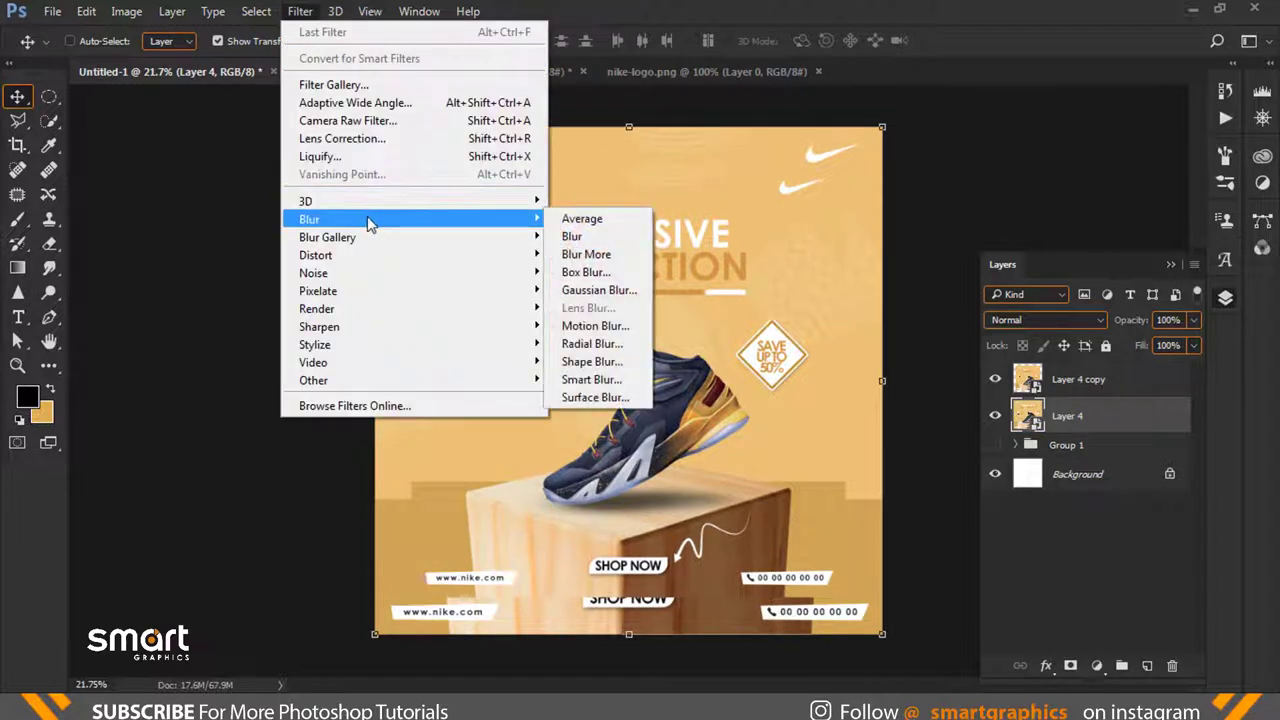
{"action": "left_click", "coordinate": [590, 289]}
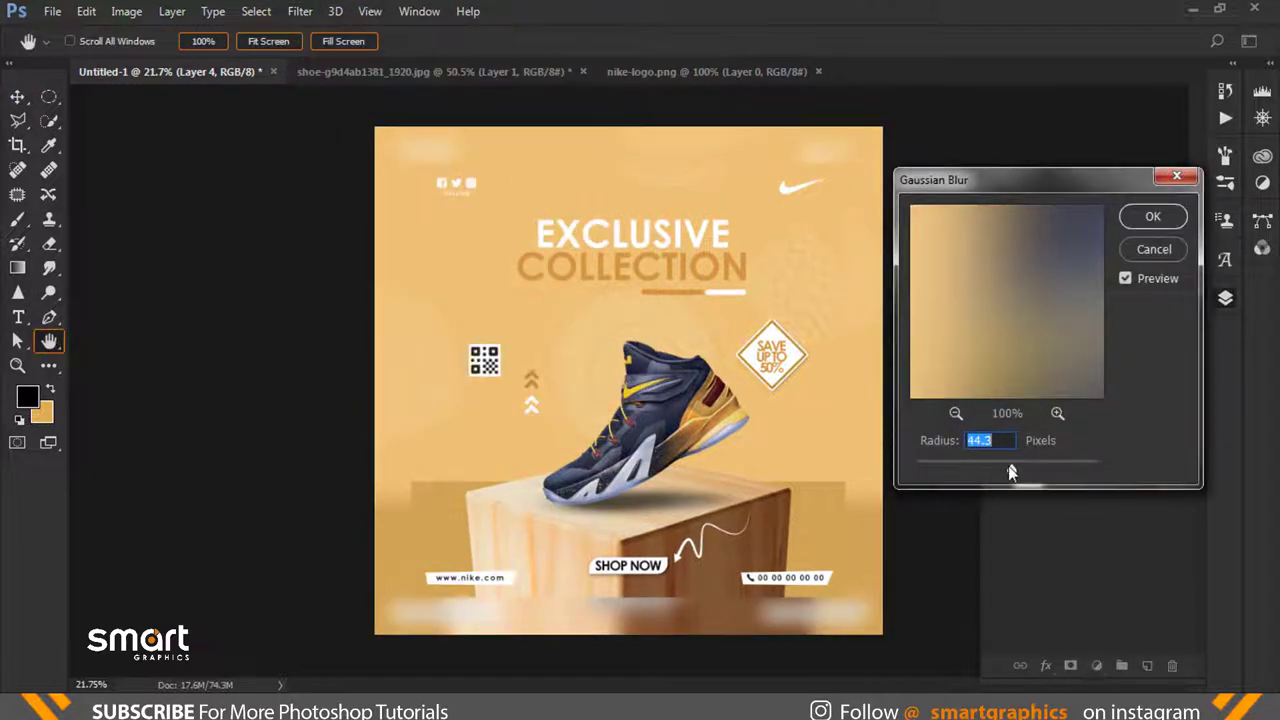
Apply the blur and lower the blurred backdrop layer's opacity.
{"action": "left_click", "coordinate": [1153, 216]}
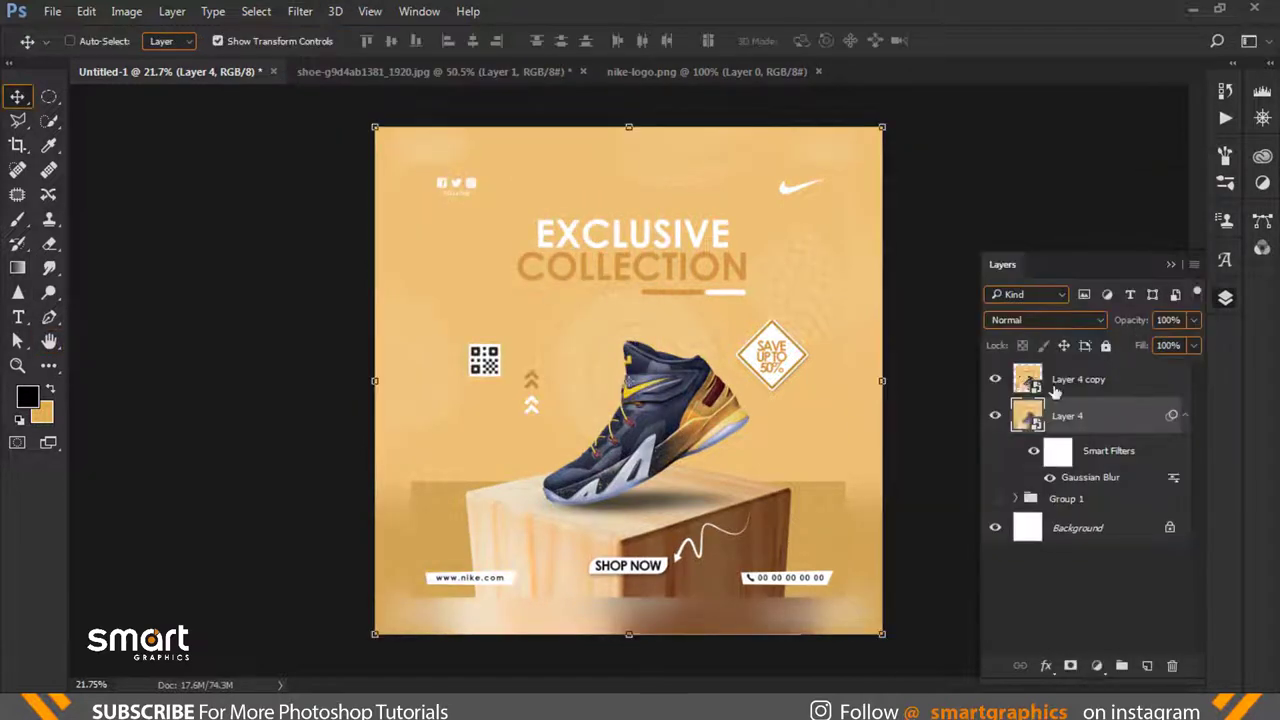
{"action": "left_click", "coordinate": [1055, 392]}
{"action": "left_click", "coordinate": [1110, 422]}
{"action": "left_click_drag", "start_coordinate": [1142, 325], "coordinate": [1103, 325]}
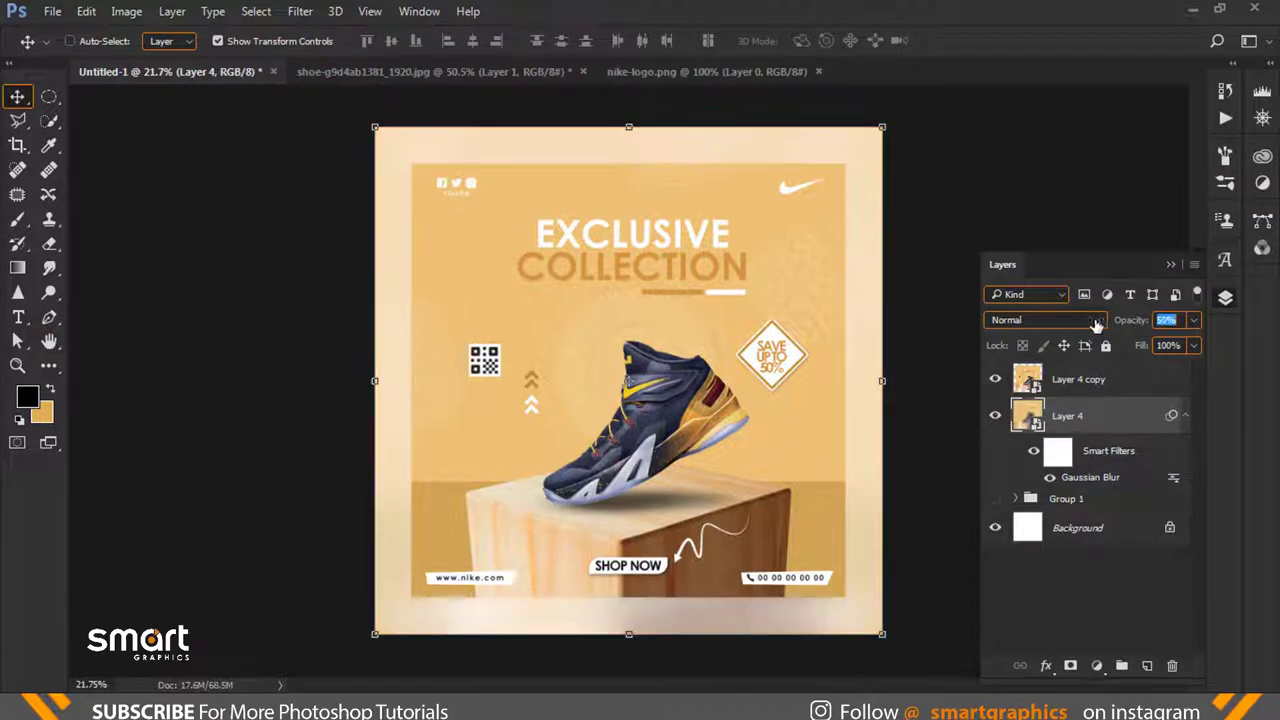
Give the smaller poster copy a thin white Stroke layer style.
{"action": "left_click", "coordinate": [1110, 385]}
{"action": "right_click", "coordinate": [1110, 385]}
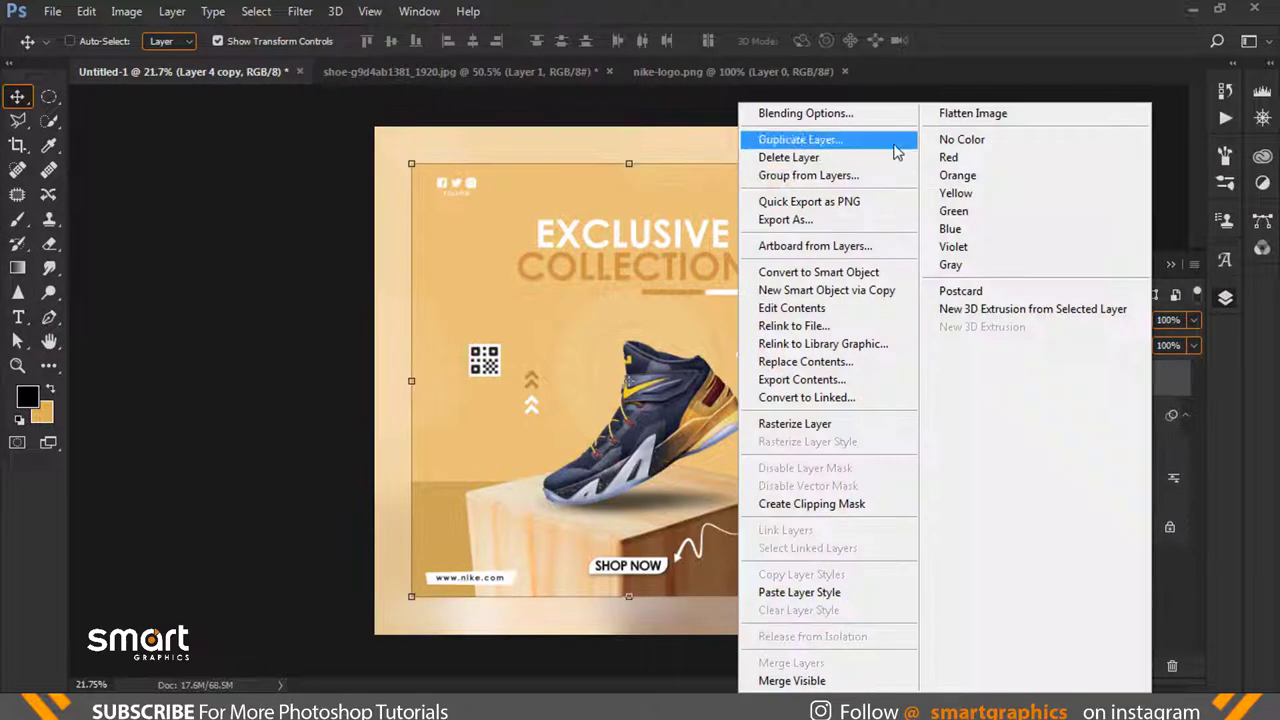
{"action": "left_click", "coordinate": [790, 114]}
{"action": "left_click_drag", "start_coordinate": [440, 101], "coordinate": [831, 215]}
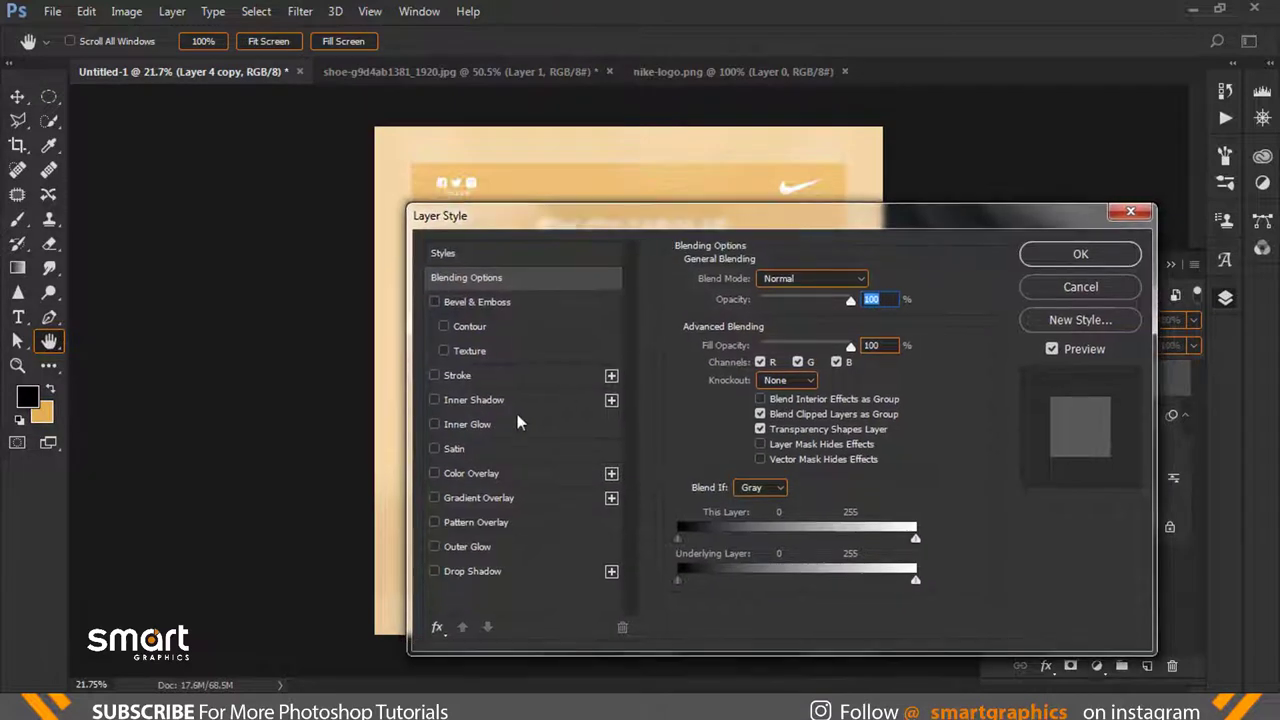
{"action": "left_click", "coordinate": [436, 376]}
{"action": "left_click_drag", "start_coordinate": [752, 278], "coordinate": [746, 281]}
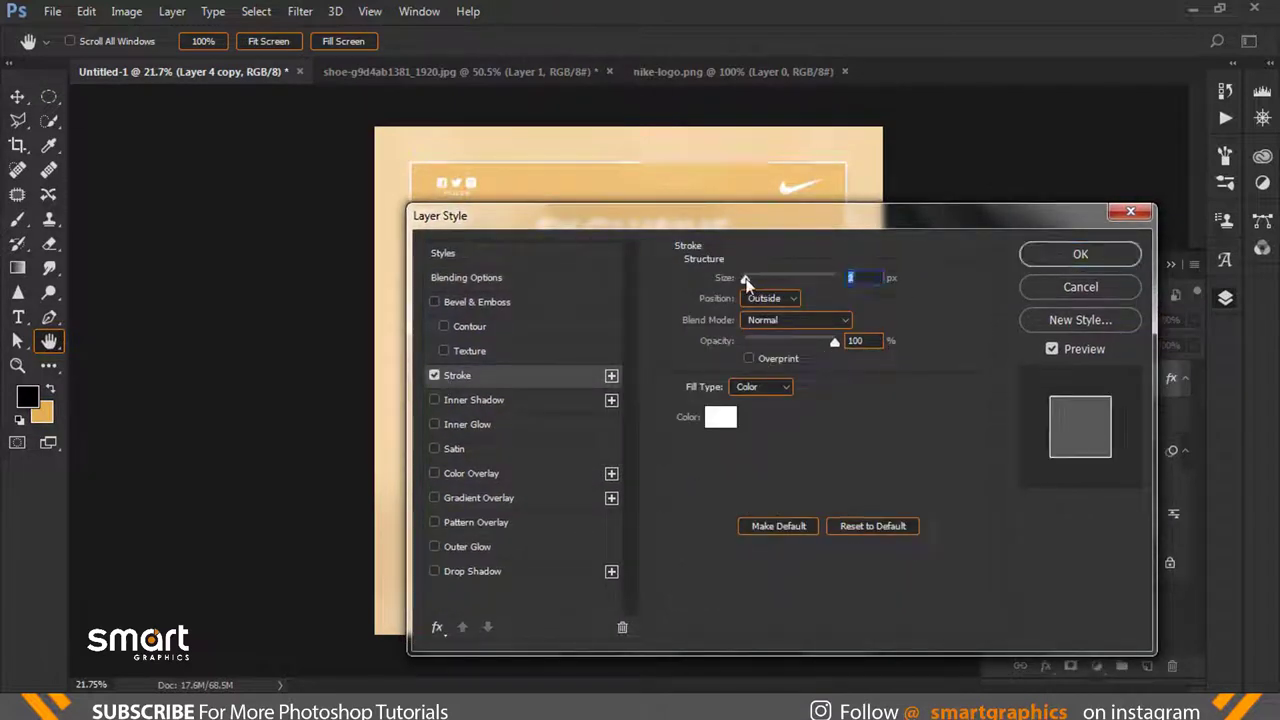
Add a Drop Shadow with distance 0, opacity 42 and size 43 to the copy.
{"action": "left_click", "coordinate": [475, 572]}
{"action": "left_click_drag", "start_coordinate": [744, 216], "coordinate": [931, 243]}
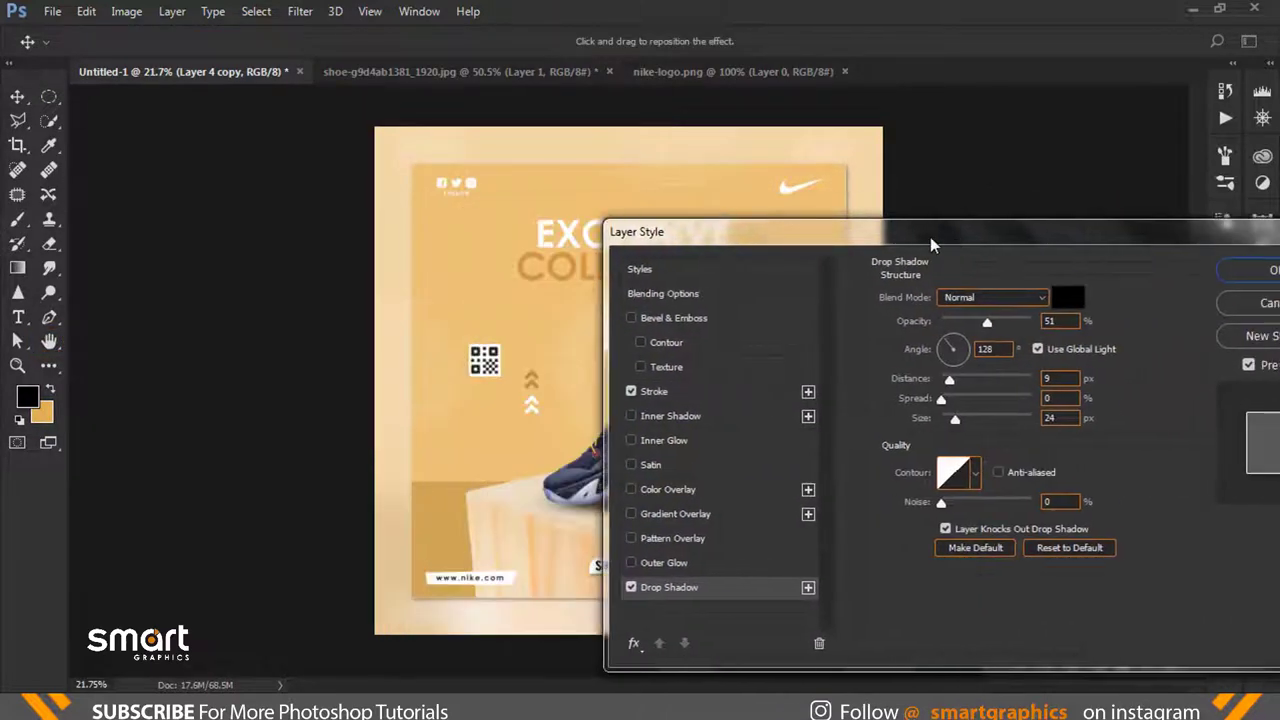
{"action": "left_click_drag", "start_coordinate": [987, 322], "coordinate": [1010, 322]}
{"action": "left_click_drag", "start_coordinate": [949, 380], "coordinate": [974, 420]}
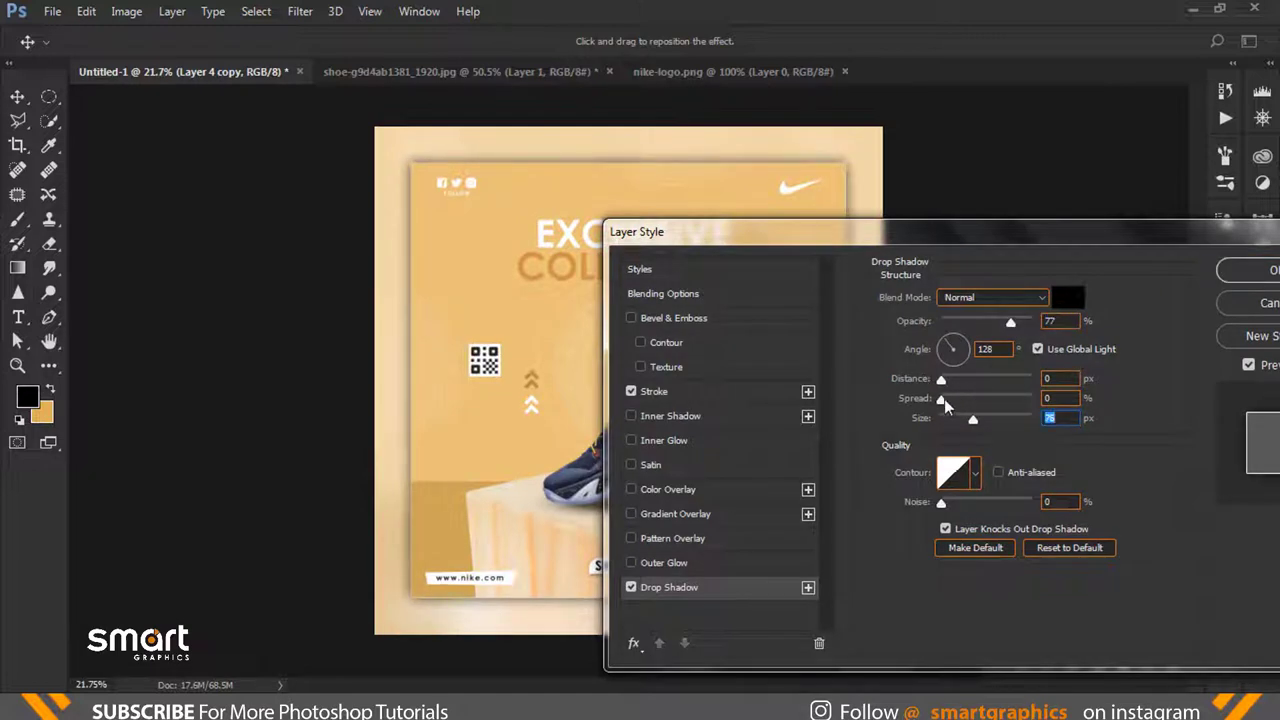
{"action": "left_click", "coordinate": [973, 322]}
{"action": "left_click_drag", "start_coordinate": [975, 321], "coordinate": [978, 321]}
{"action": "left_click_drag", "start_coordinate": [973, 419], "coordinate": [961, 418]}
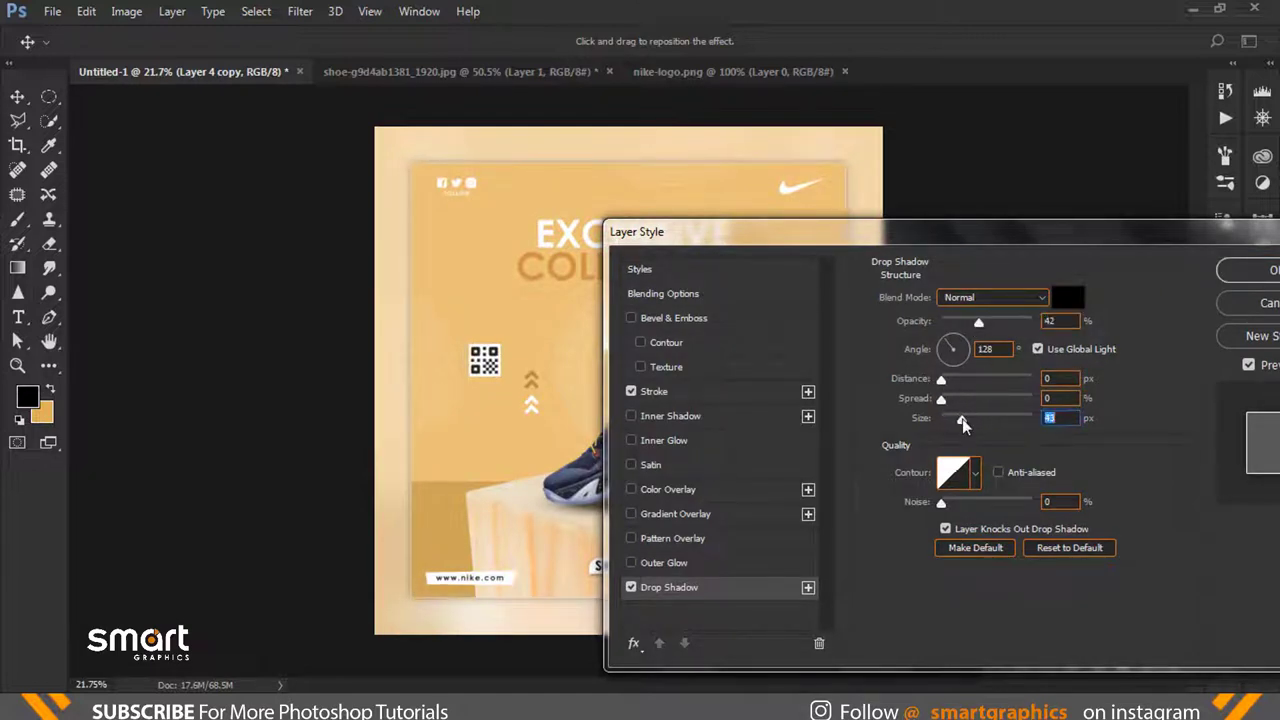
{"action": "left_click", "coordinate": [1250, 280]}
{"action": "scroll", "coordinate": [707, 449], "scroll_direction": "up", "scroll_amount": 2}
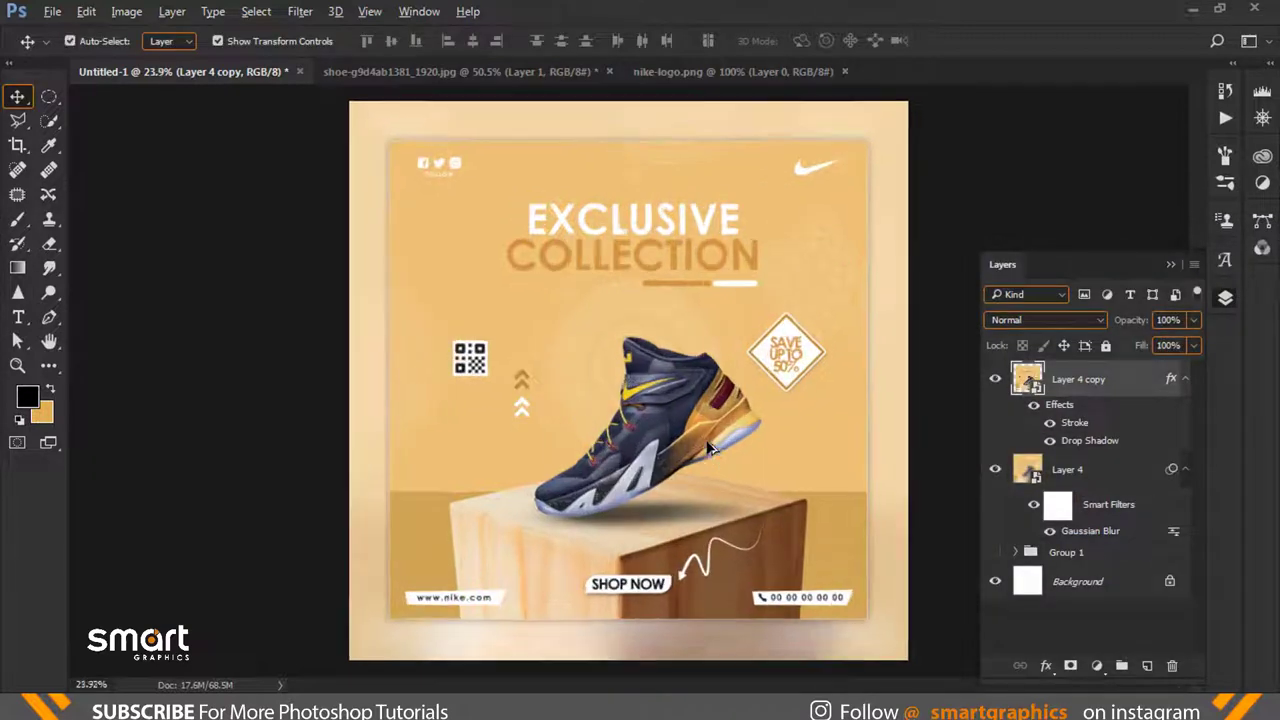
{"action": "scroll", "coordinate": [707, 449], "scroll_direction": "down", "scroll_amount": 1}
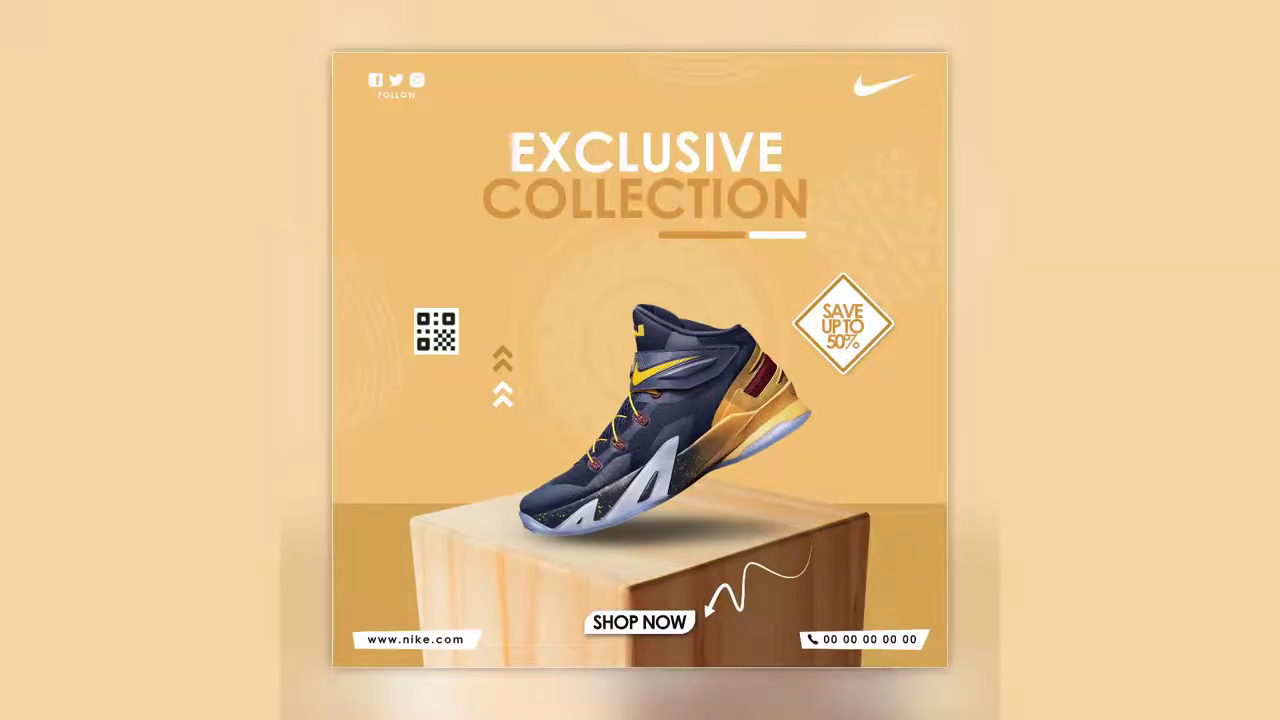